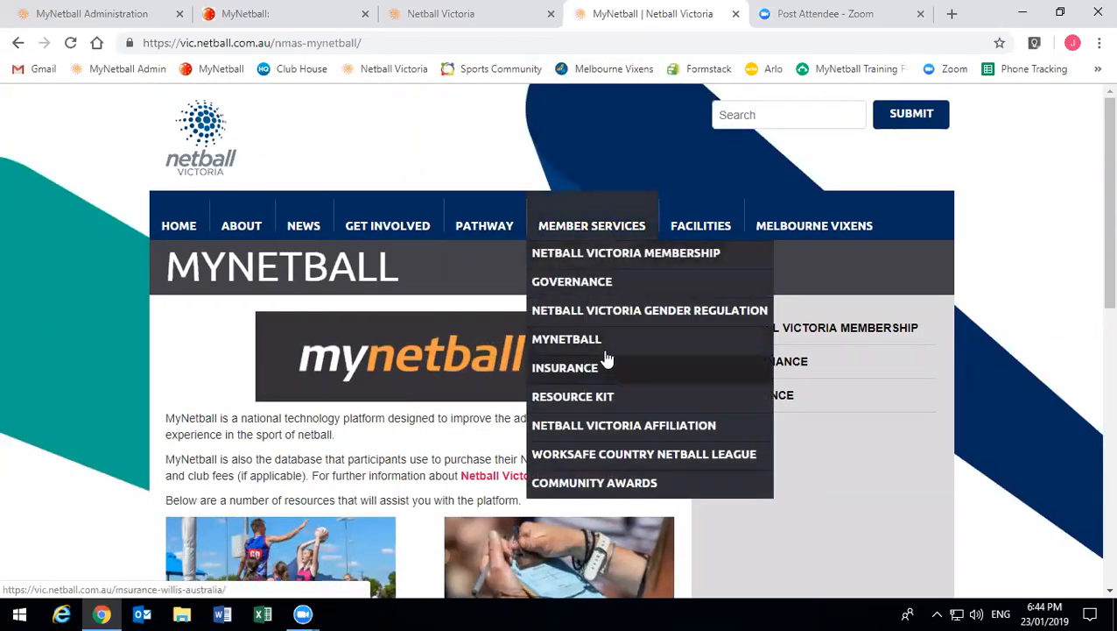
- Scroll the MyNetball page down to the Administrators and Prepare for 2019 resource tiles
scroll(301, 421, "down", 1)
scroll(301, 421, "down", 2)
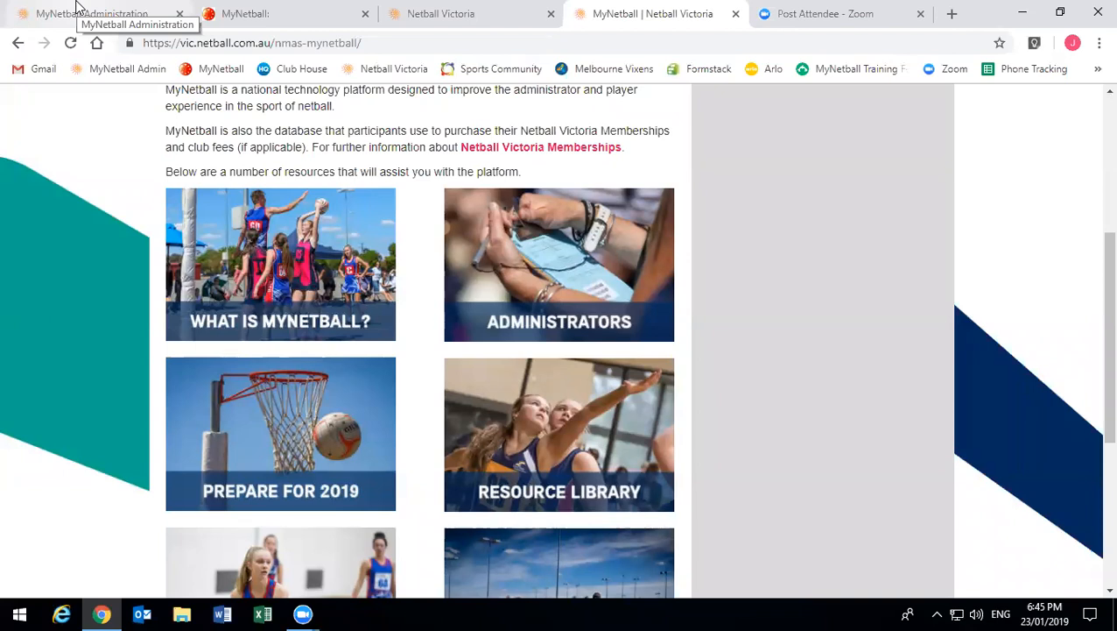
- Return to the Administration home dashboard, then switch to the MyNetball login tab
left_click(77, 8)
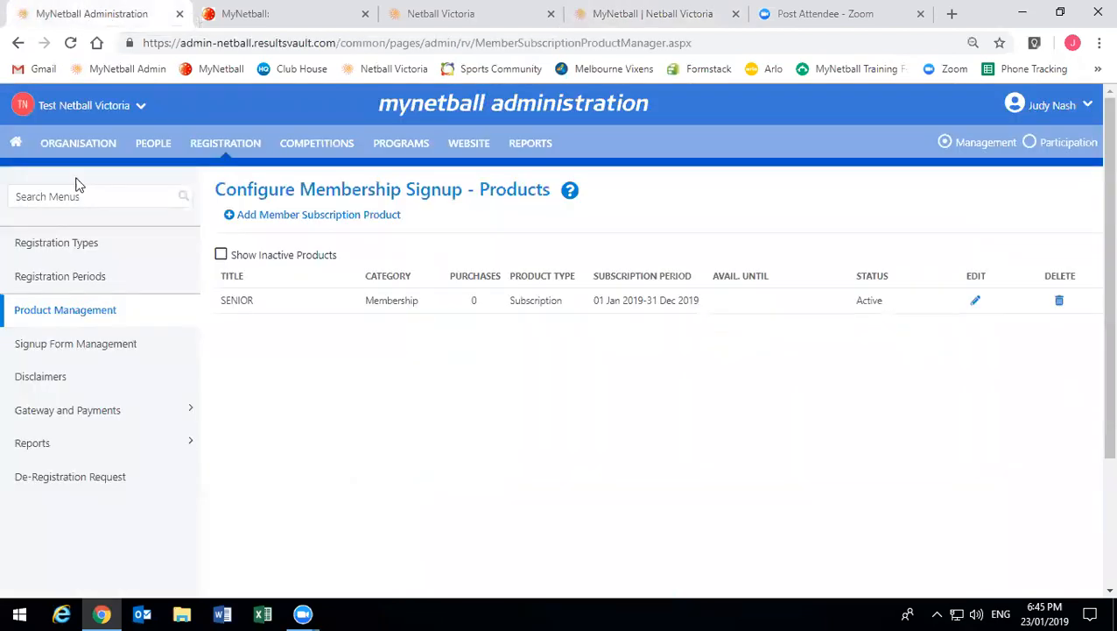
left_click(15, 144)
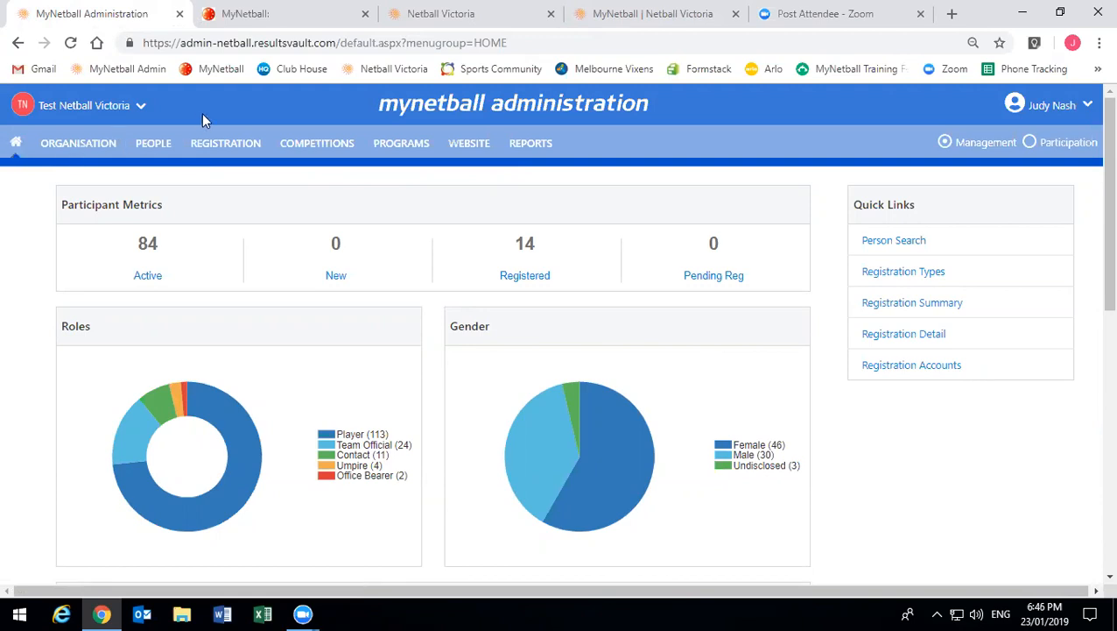
key("ctrl+Tab")
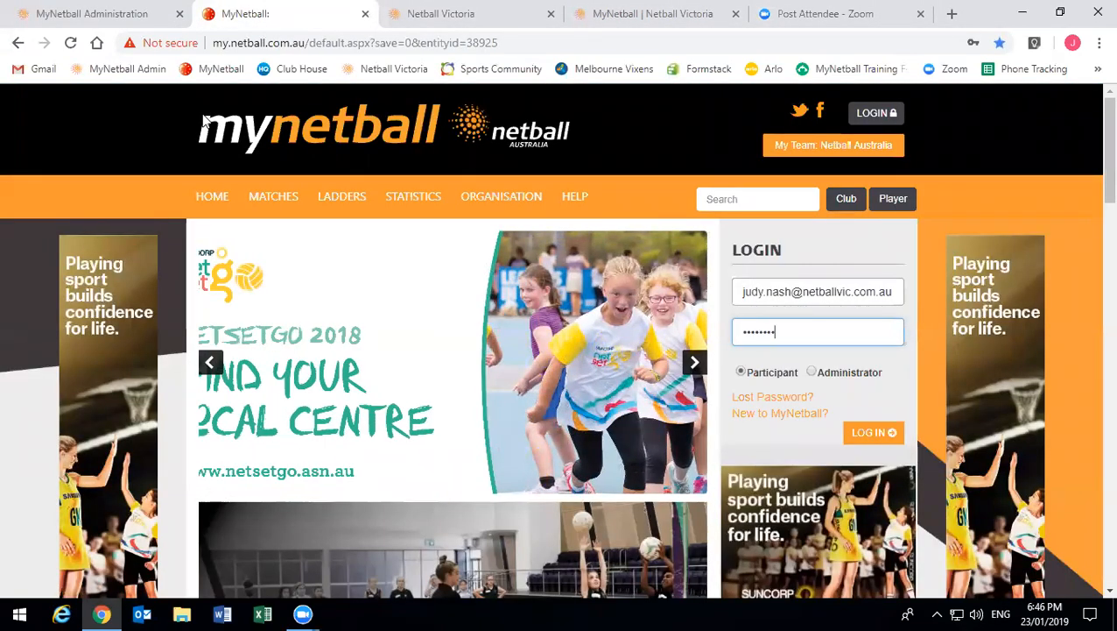
- Switch back to the MyNetball Administration tab showing the home dashboard metrics
left_click(96, 23)
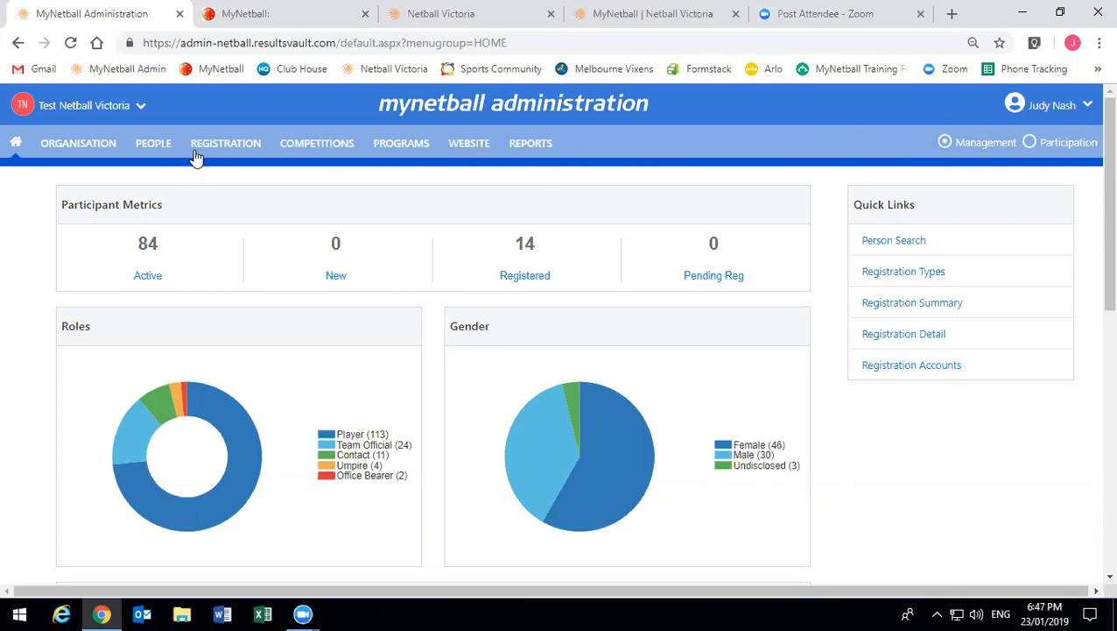
- Look over the Organisation Details form, then open ORGANISATION > User List
left_click(86, 145)
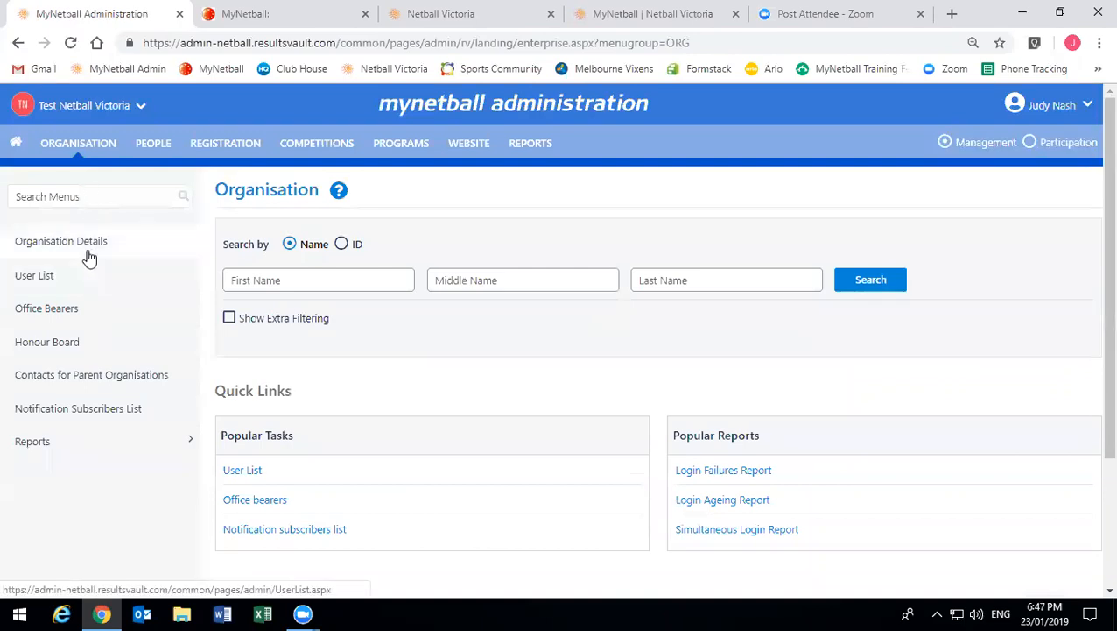
left_click(90, 258)
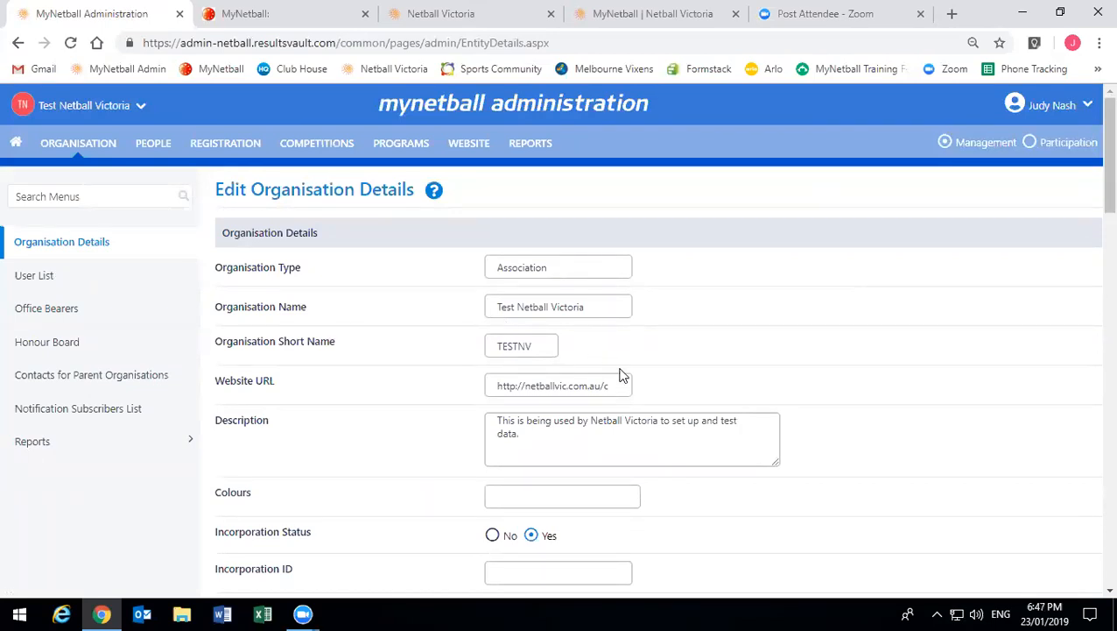
left_click(619, 385)
scroll(619, 379, "down", 1)
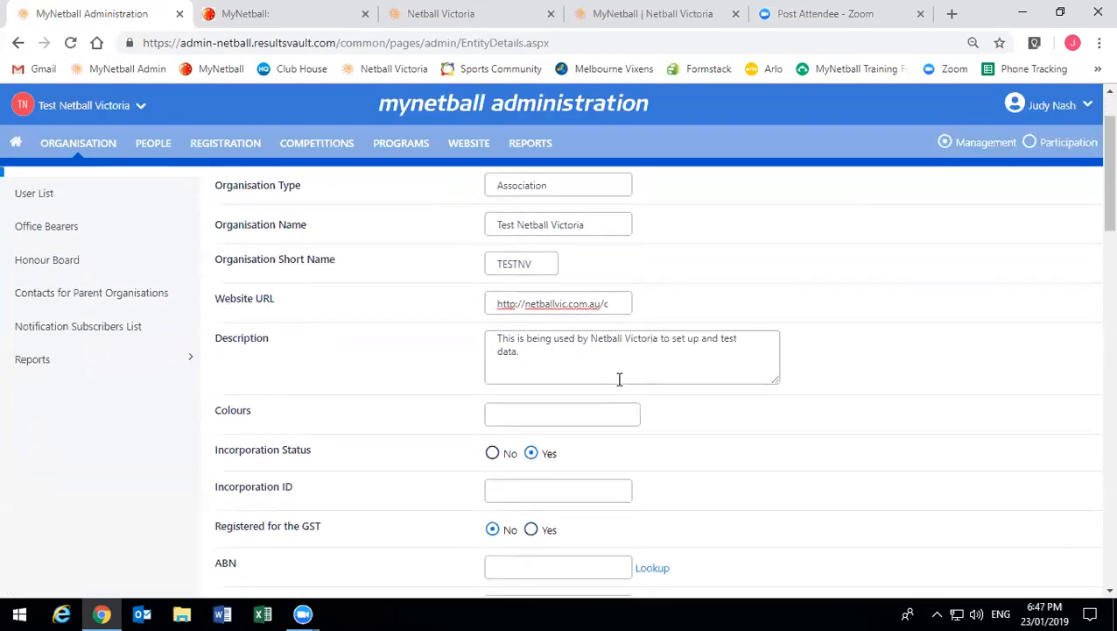
scroll(619, 379, "down", 2)
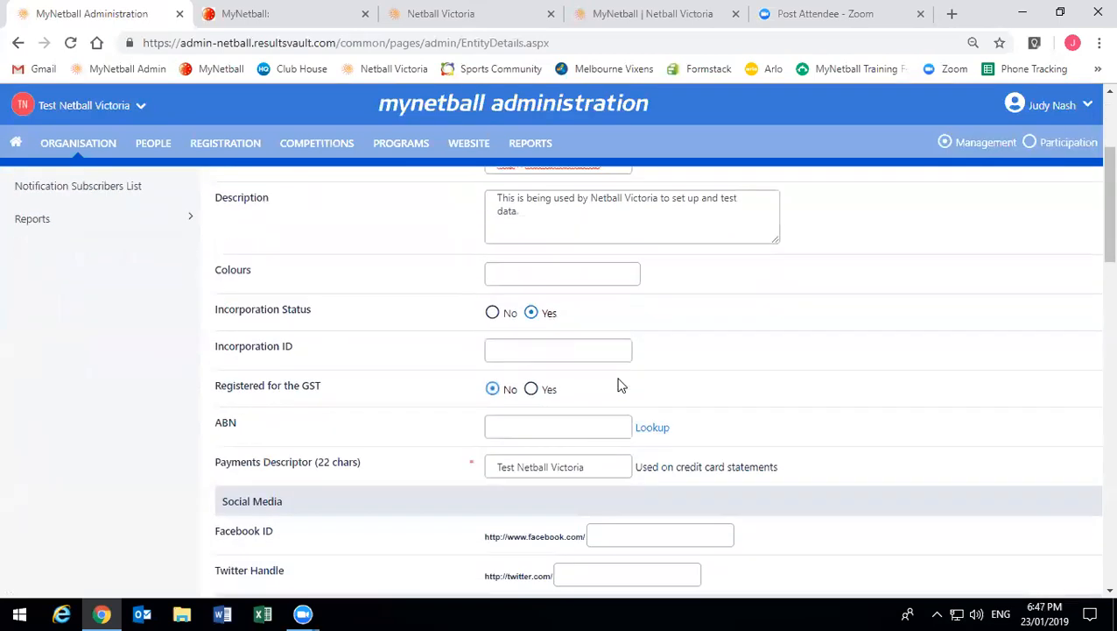
scroll(619, 385, "down", 5)
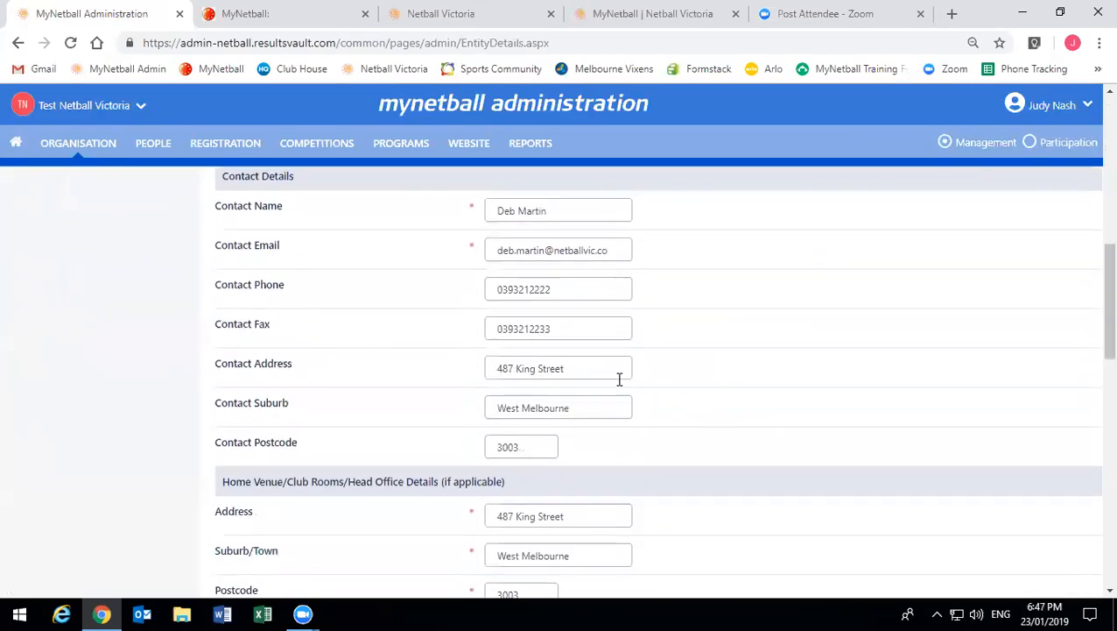
scroll(303, 434, "up", 1)
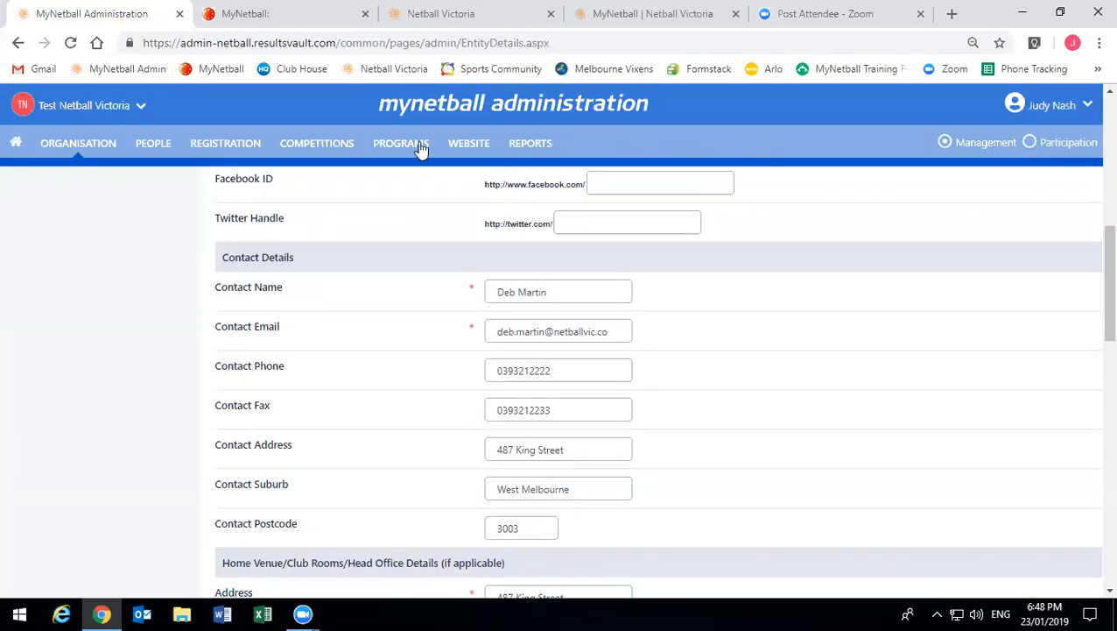
left_click(54, 139)
left_click(44, 275)
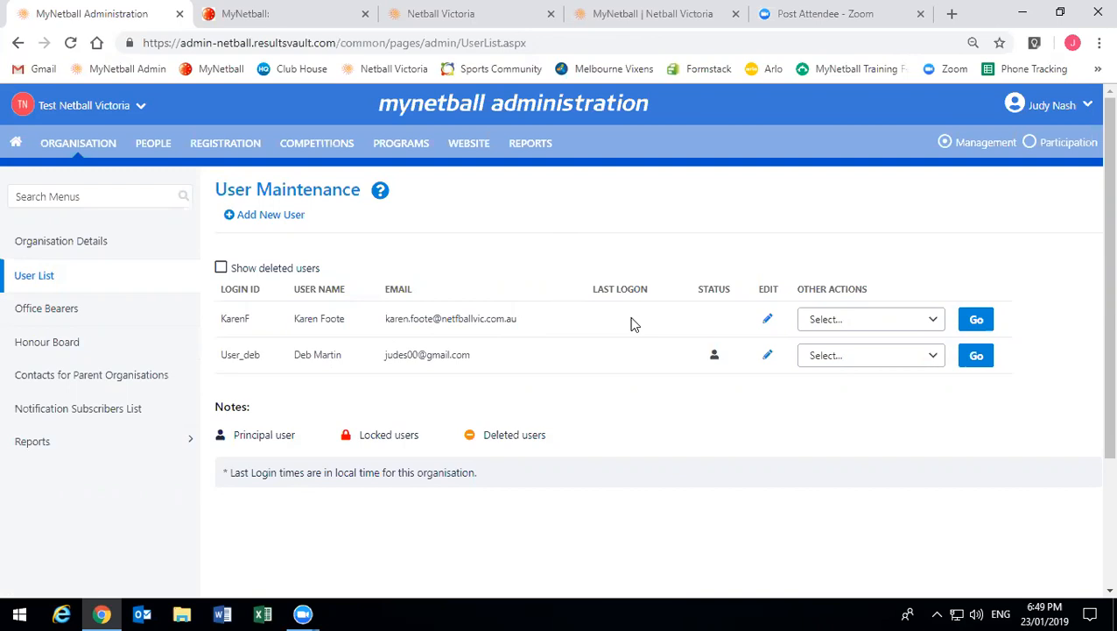
- Check the first user's Other Actions without choosing one, then tick Show deleted users
left_click(810, 322)
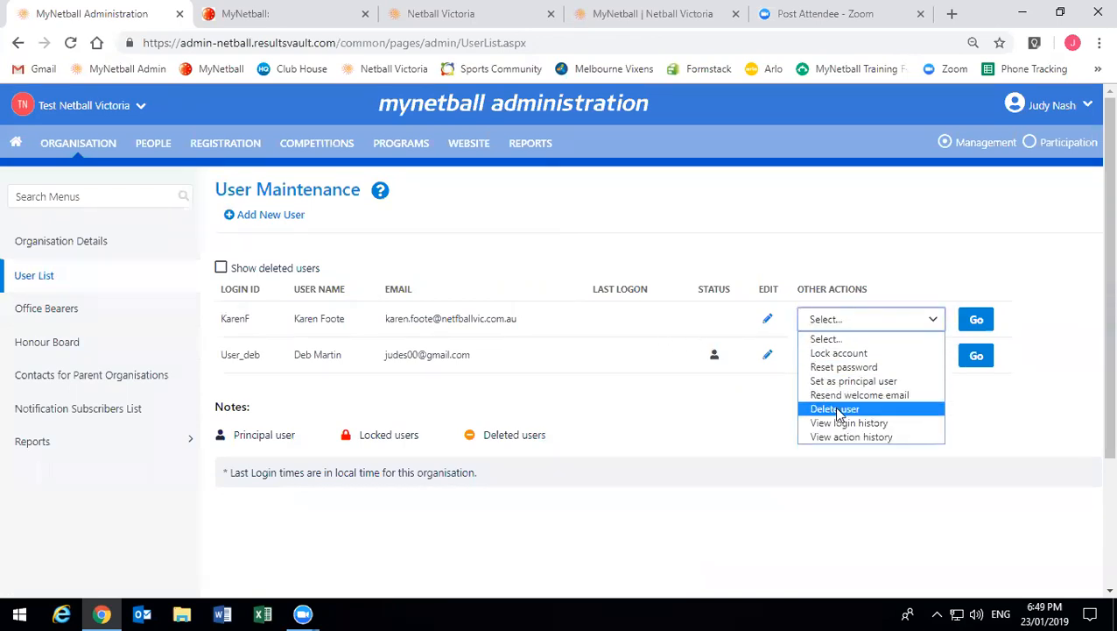
left_click(839, 319)
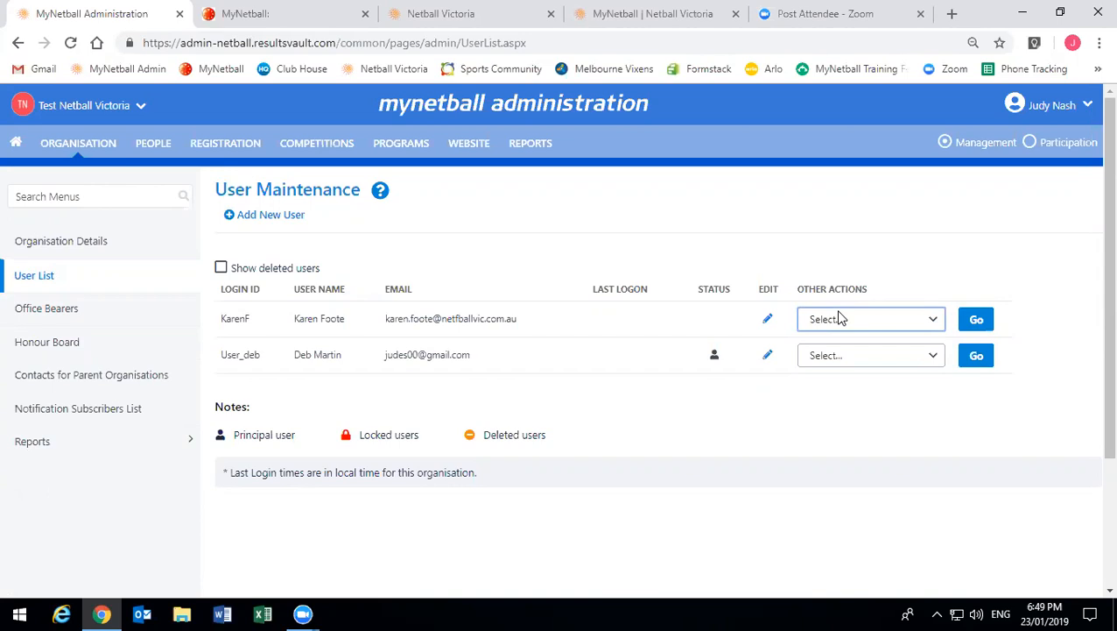
left_click(286, 273)
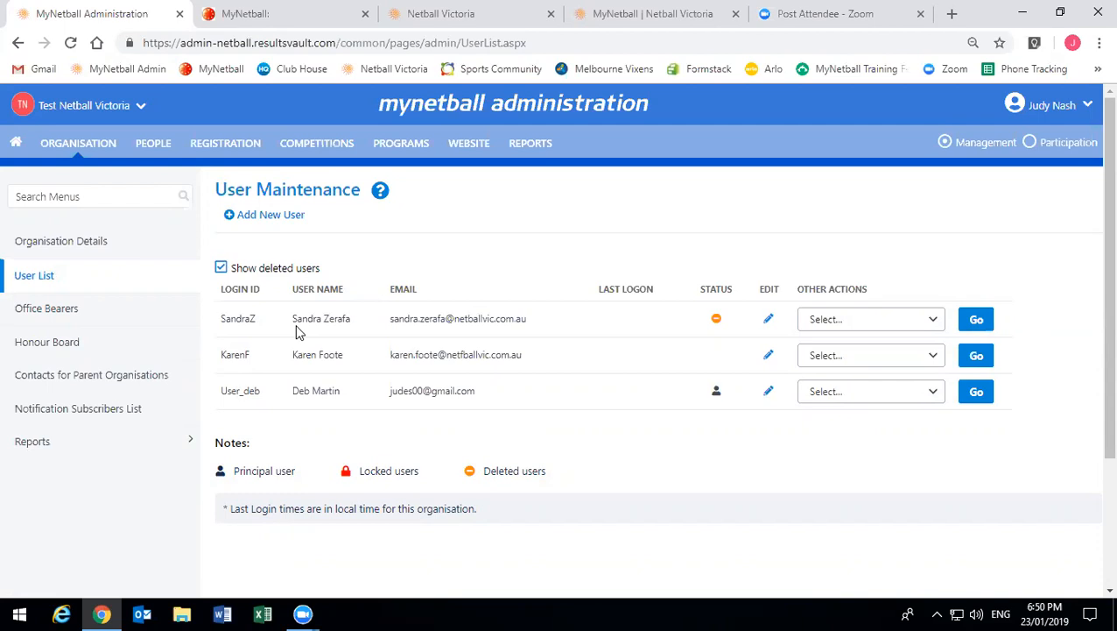
- Leave Show deleted users unticked and view the principal user's Other Actions options
left_click(291, 268)
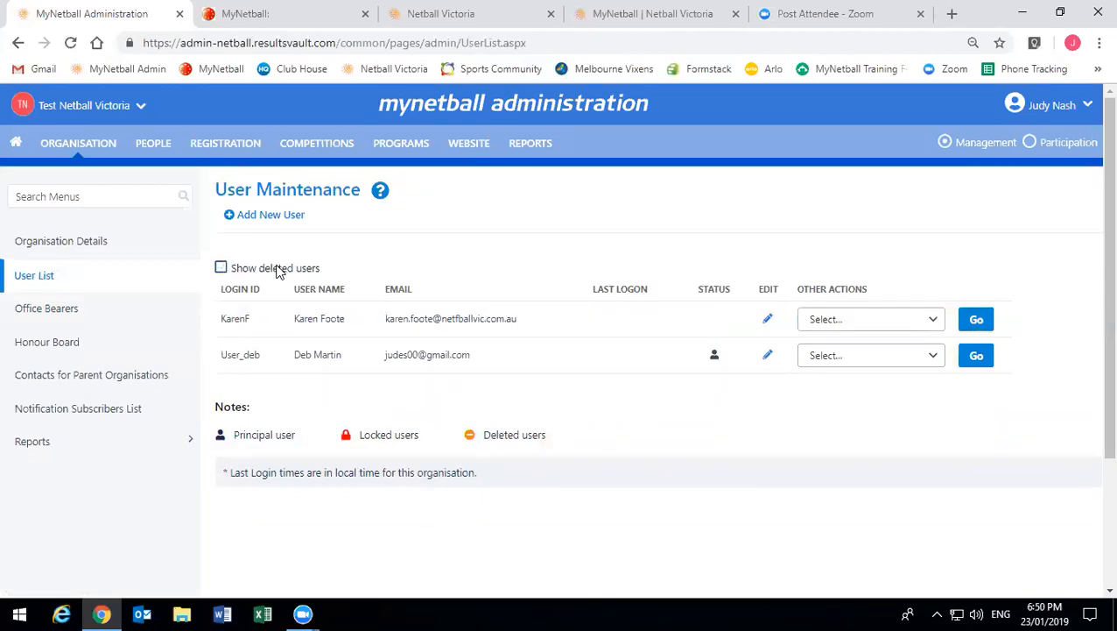
left_click(279, 270)
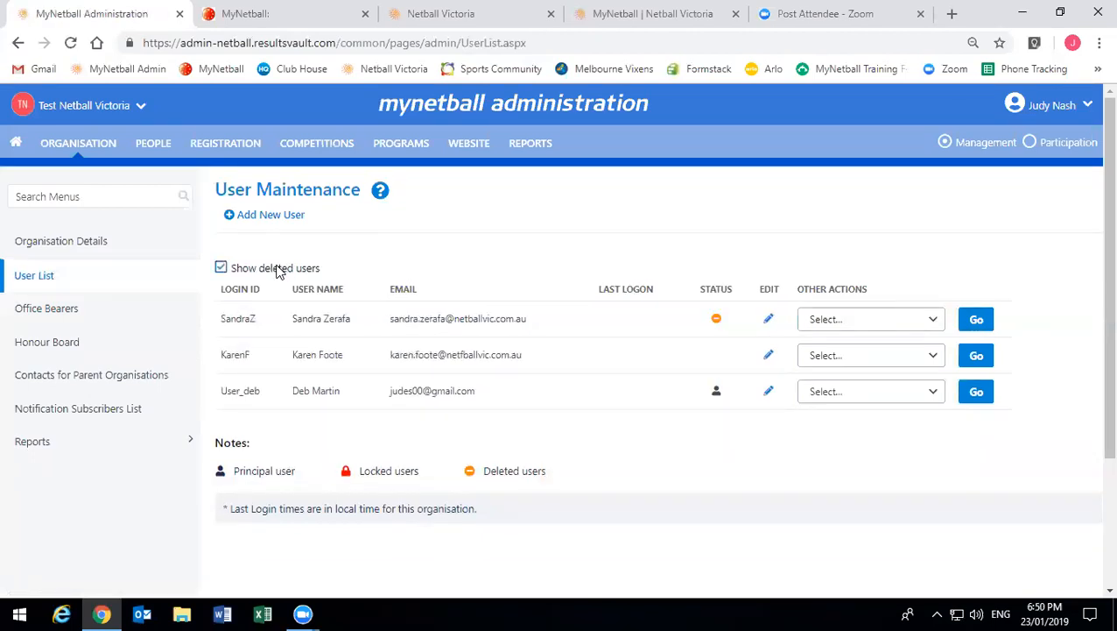
left_click(278, 271)
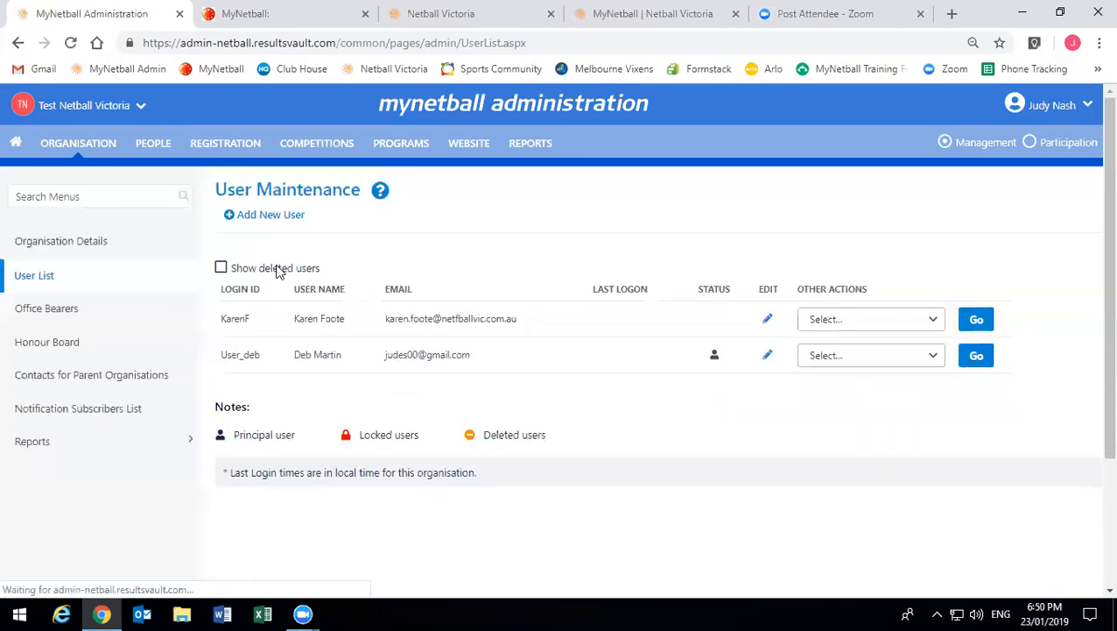
left_click(279, 271)
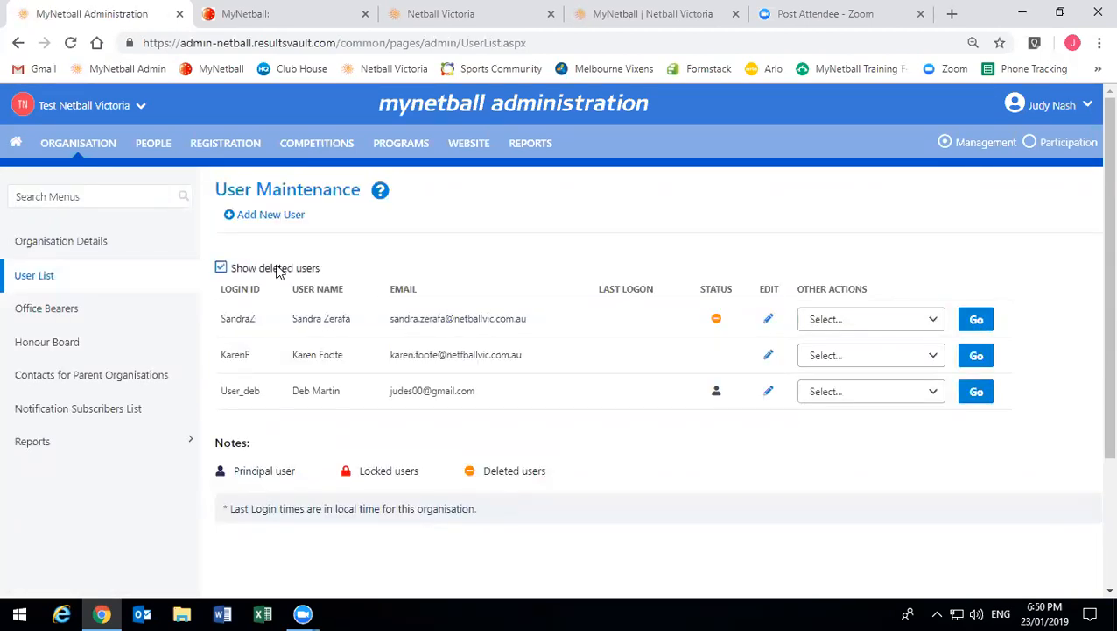
left_click(279, 270)
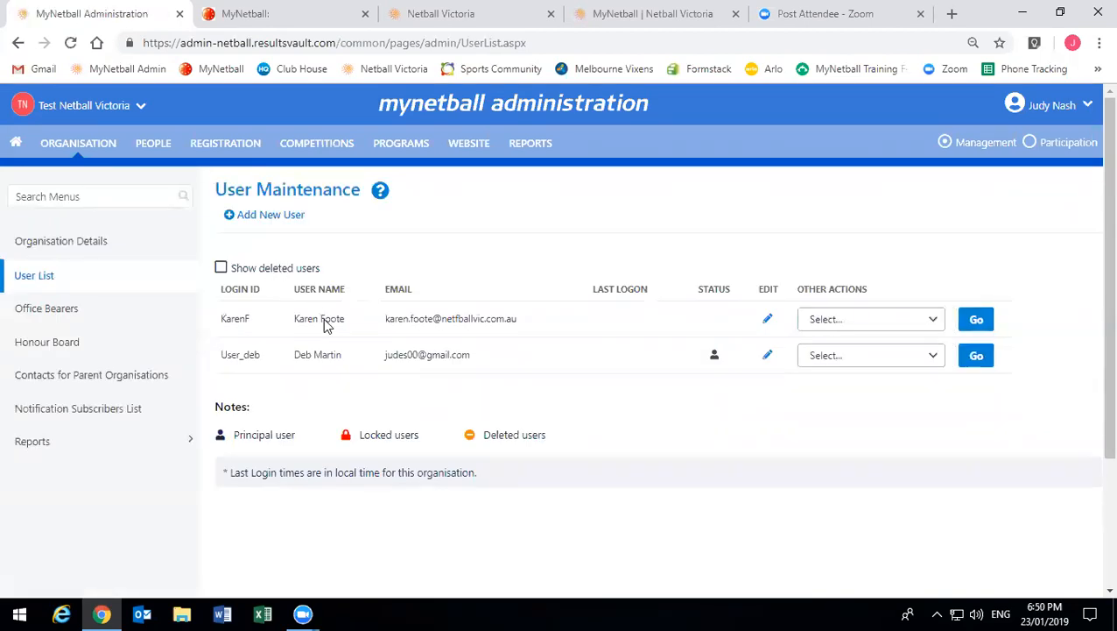
left_click(834, 355)
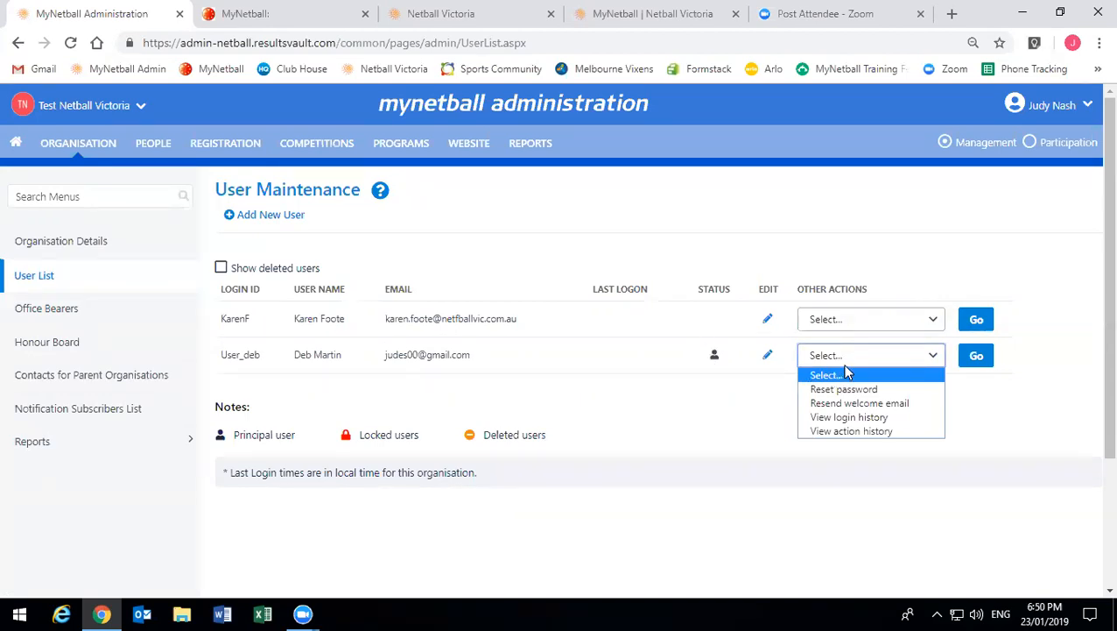
- Make the first user the principal user, then list the second user's Other Actions
left_click(845, 317)
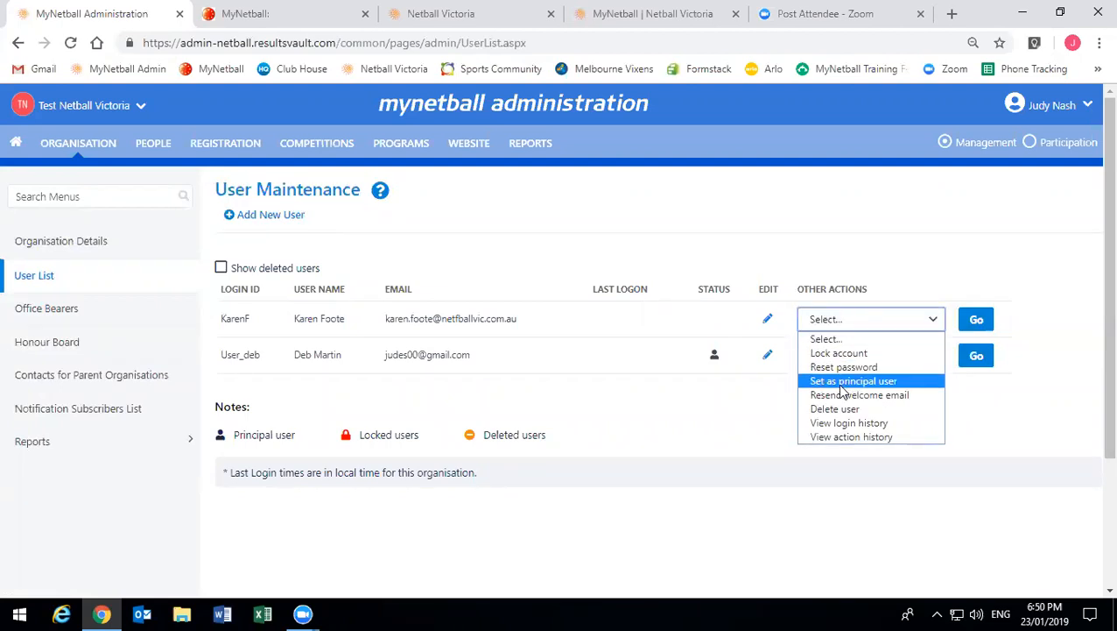
left_click(843, 382)
left_click(974, 323)
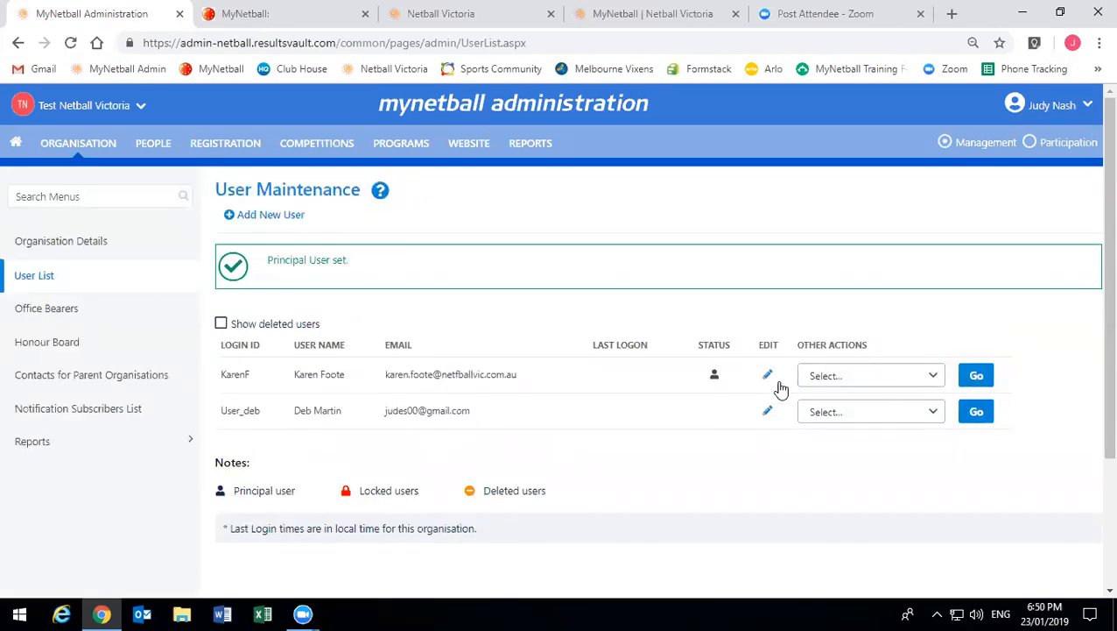
left_click(866, 410)
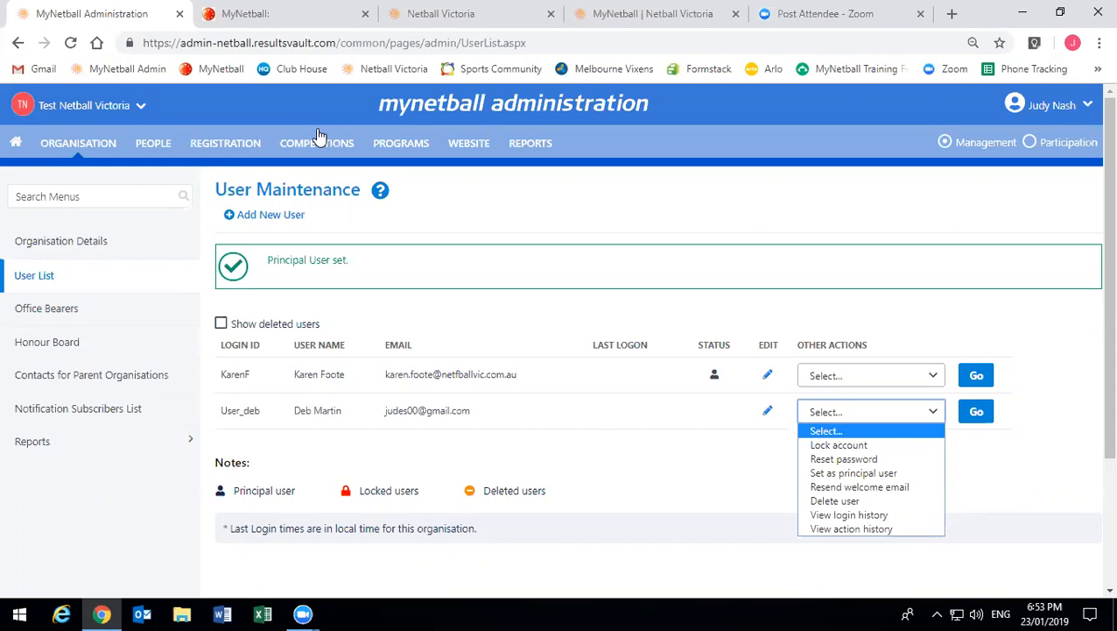
- Open Registration > Gateway and Payments > Bank Account Details and scroll through its form
left_click(235, 151)
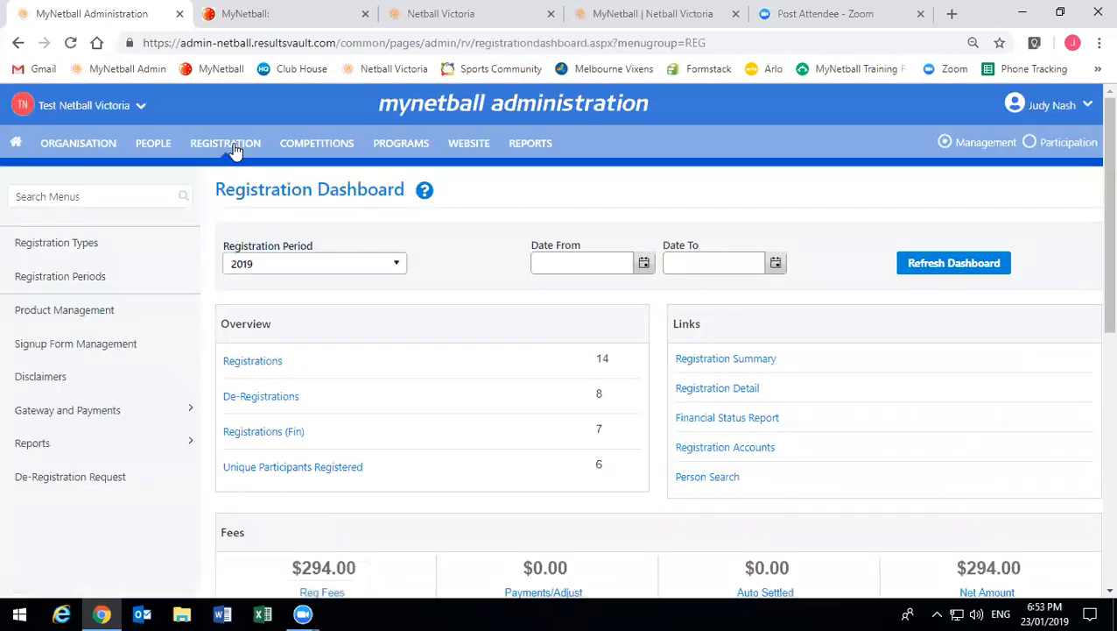
left_click(84, 413)
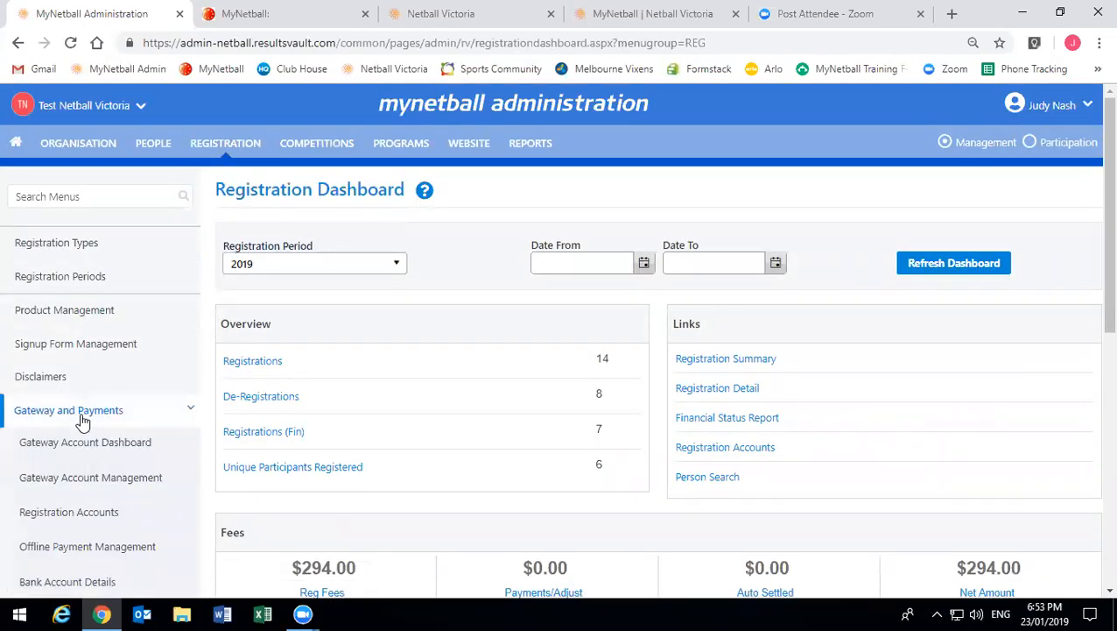
scroll(95, 392, "down", 2)
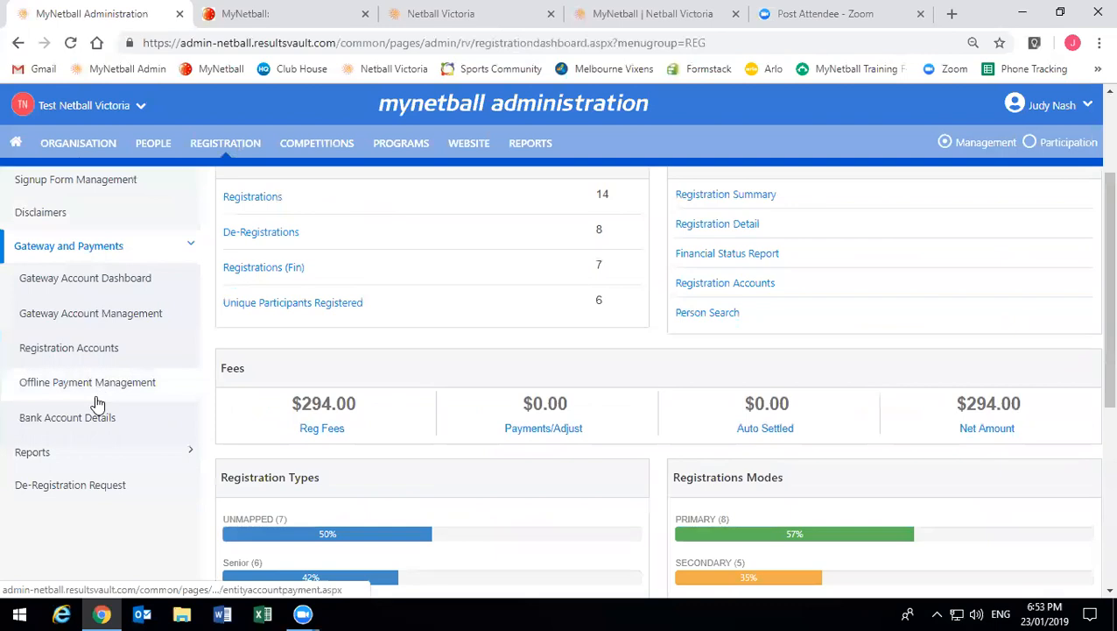
left_click(94, 420)
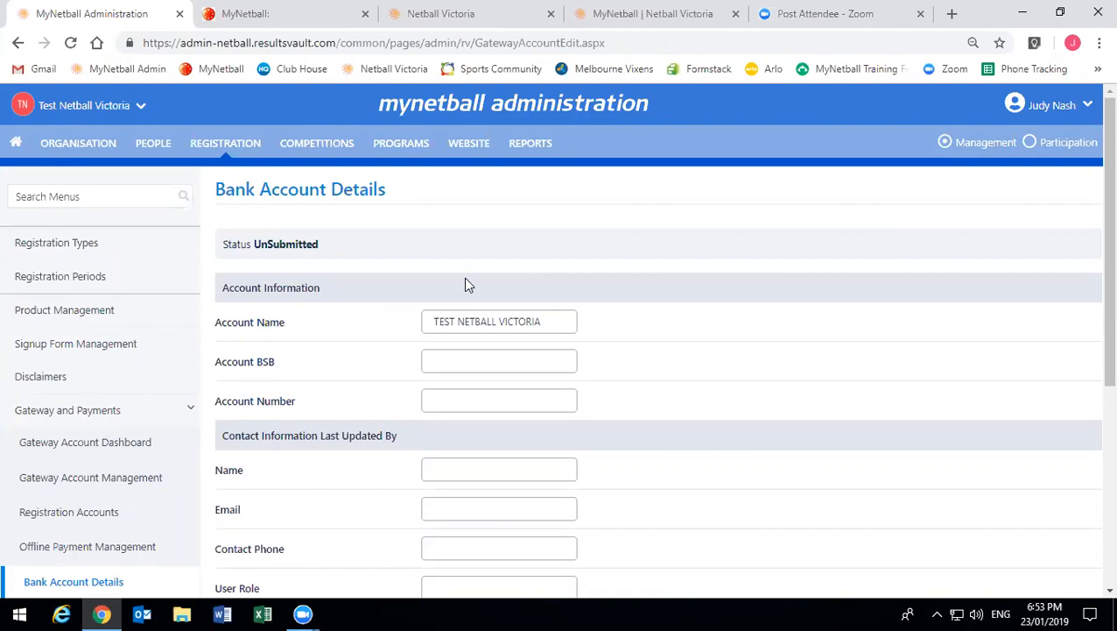
scroll(420, 320, "down", 1)
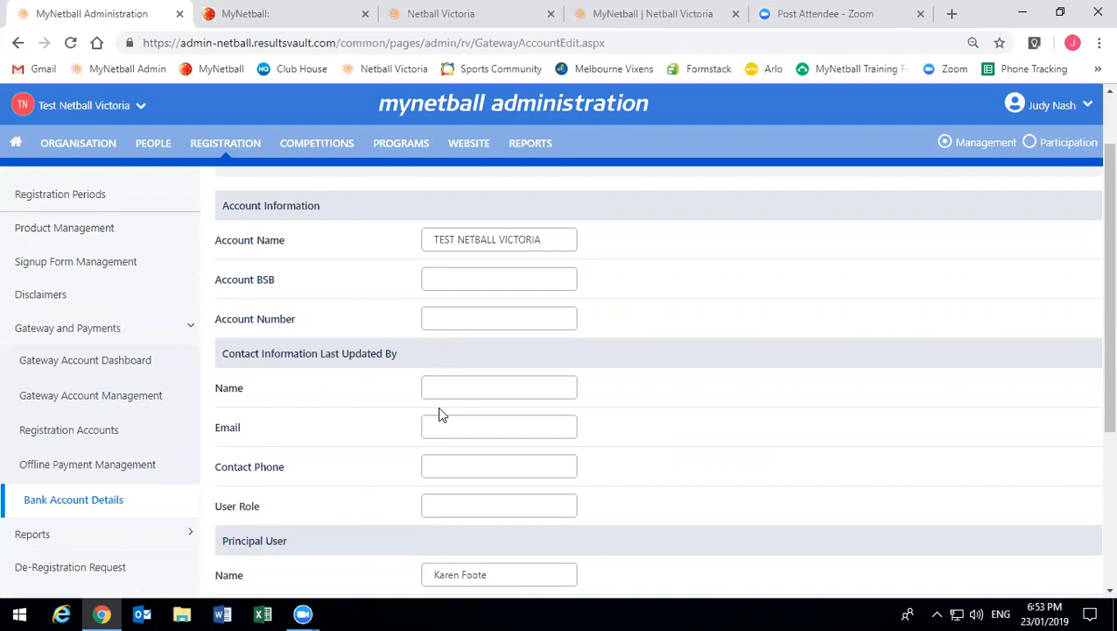
scroll(441, 410, "up", 1)
scroll(441, 410, "down", 3)
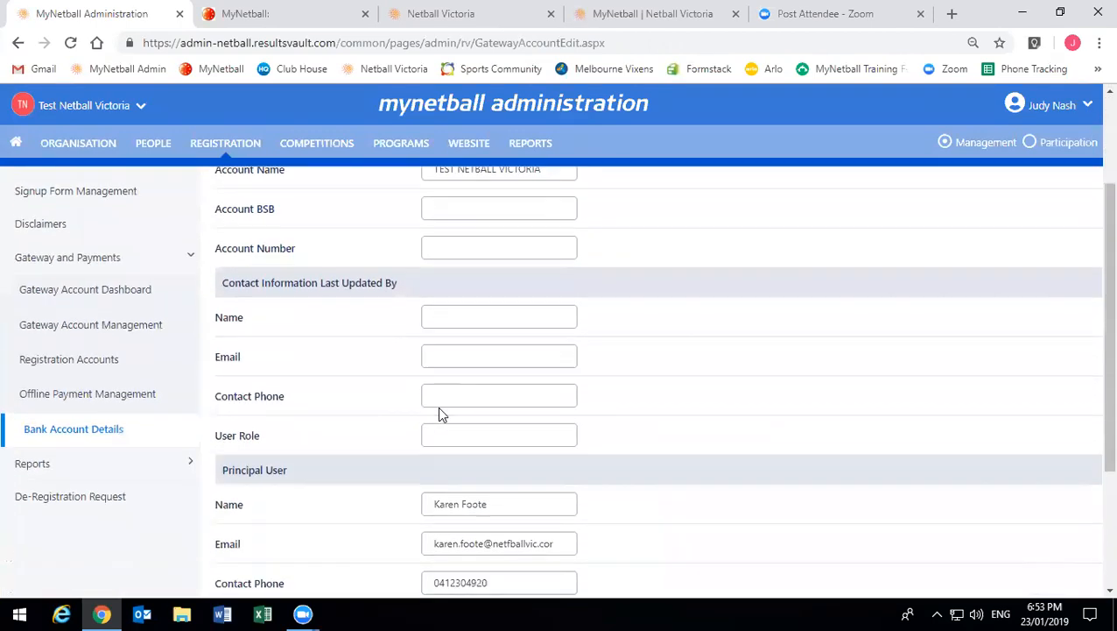
scroll(437, 407, "down", 1)
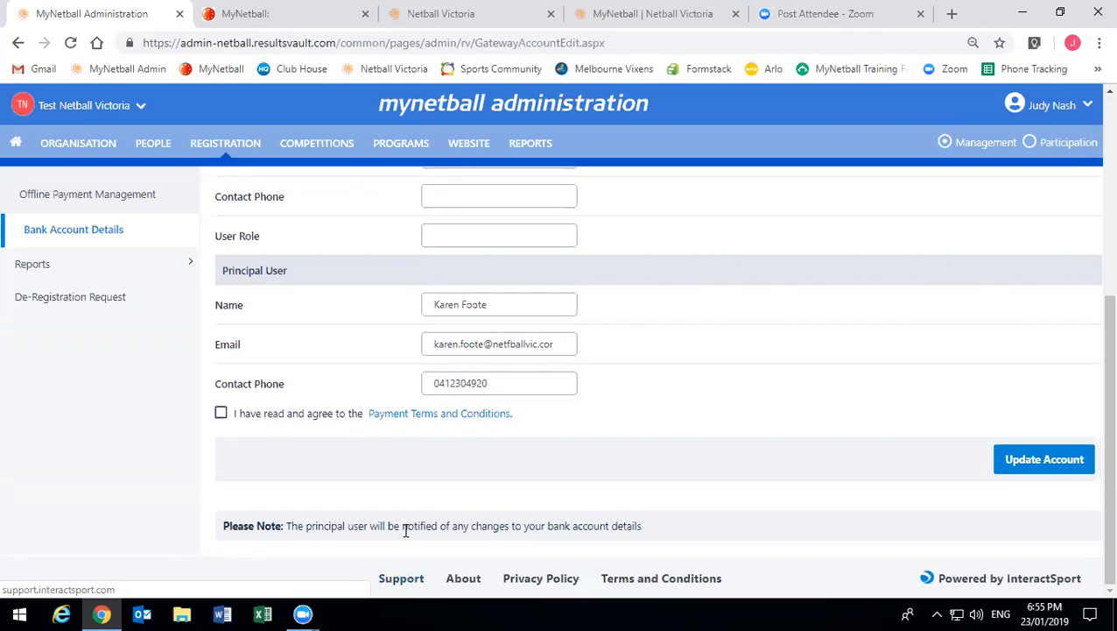
scroll(403, 529, "up", 4)
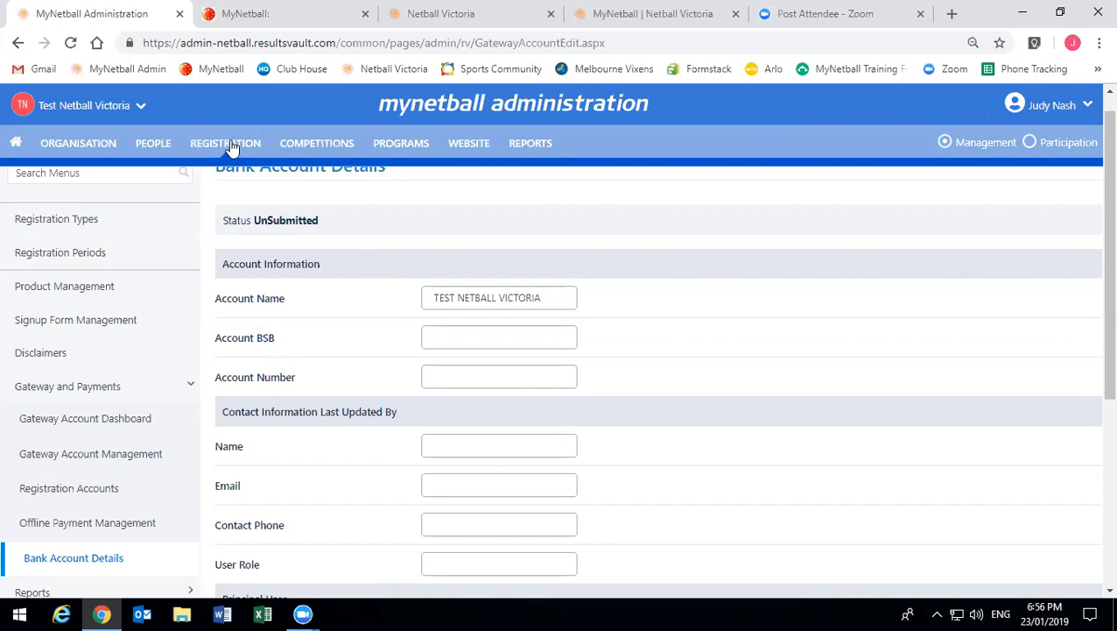
- Open Registration Period Management, listing periods from 1995 to 2019
left_click(100, 254)
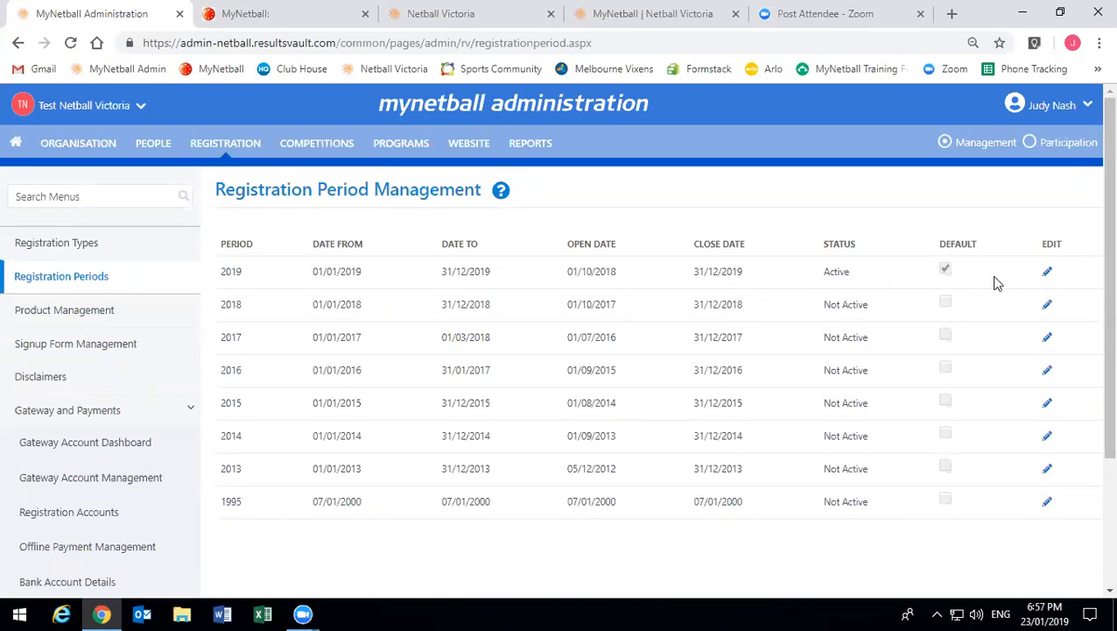
- Check the 2019 period's open date and save it, then open Registration Types
left_click(1048, 277)
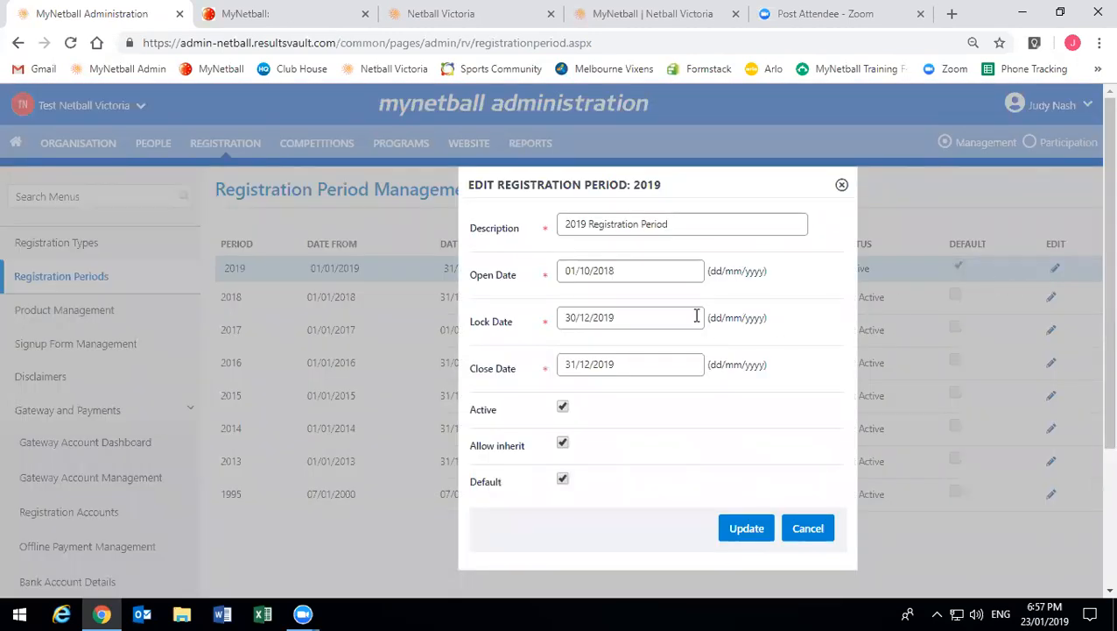
left_click(628, 271)
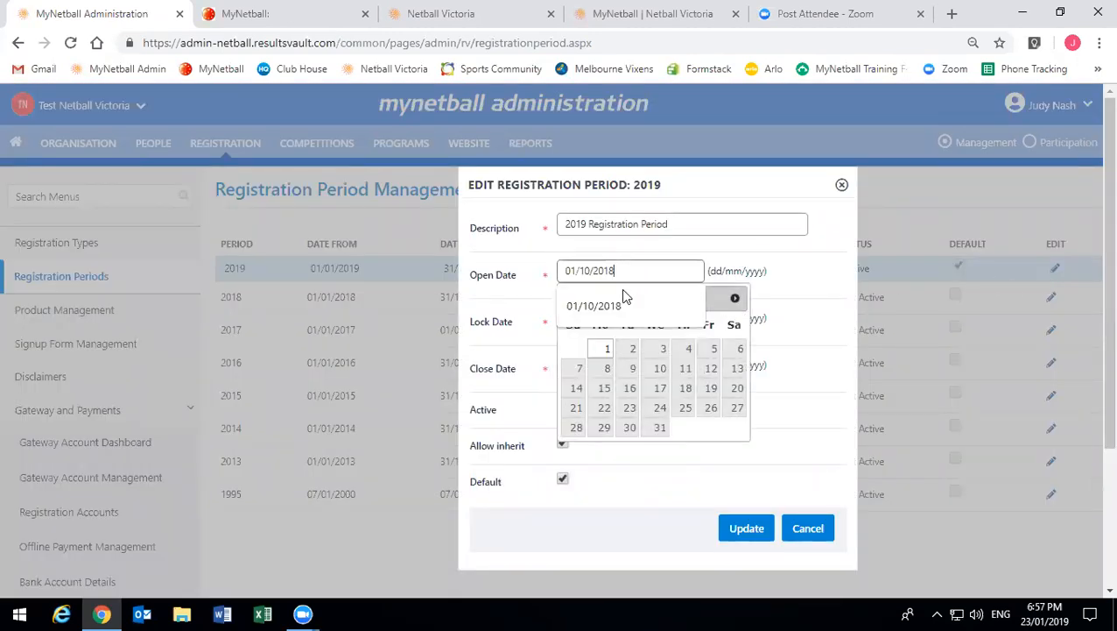
left_click(496, 274)
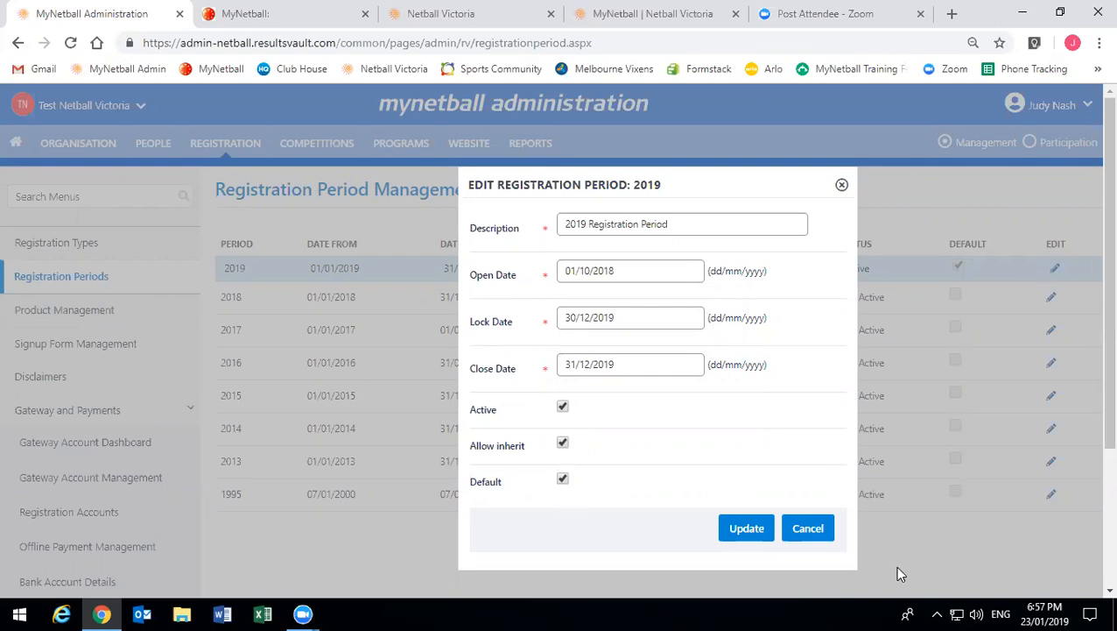
left_click(767, 530)
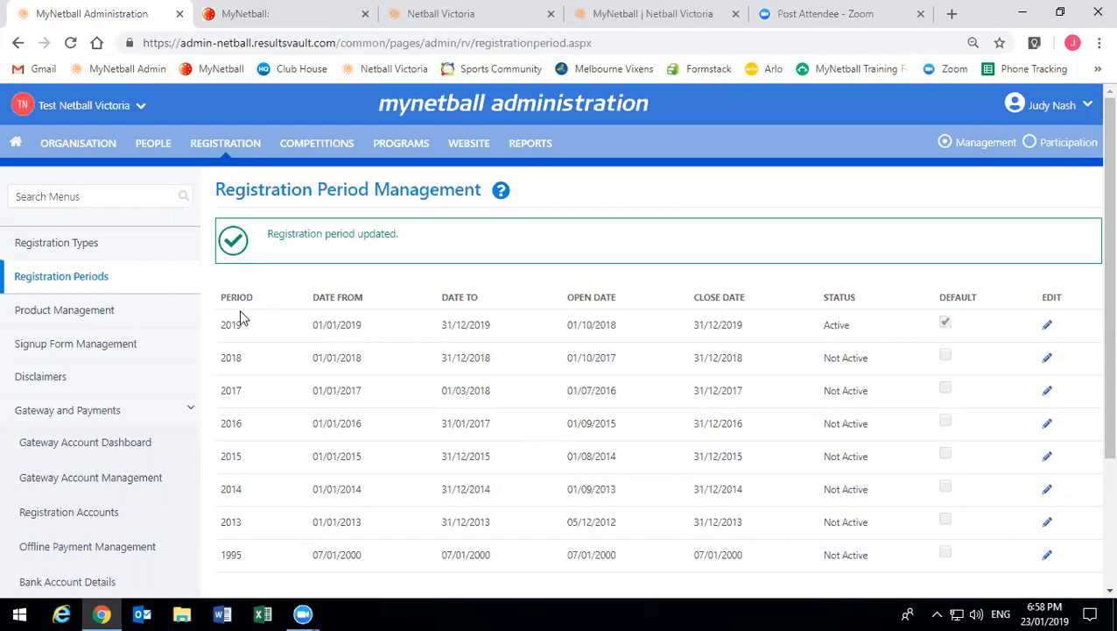
left_click(61, 241)
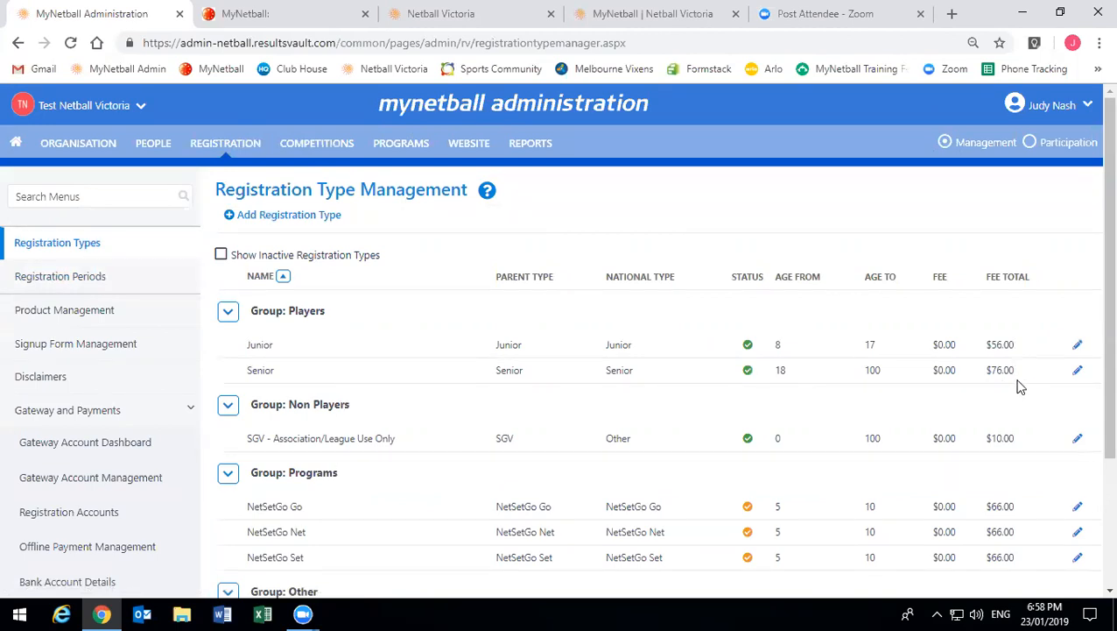
- Open the Senior registration type for editing and scroll down to its Fee Structure
left_click(1077, 371)
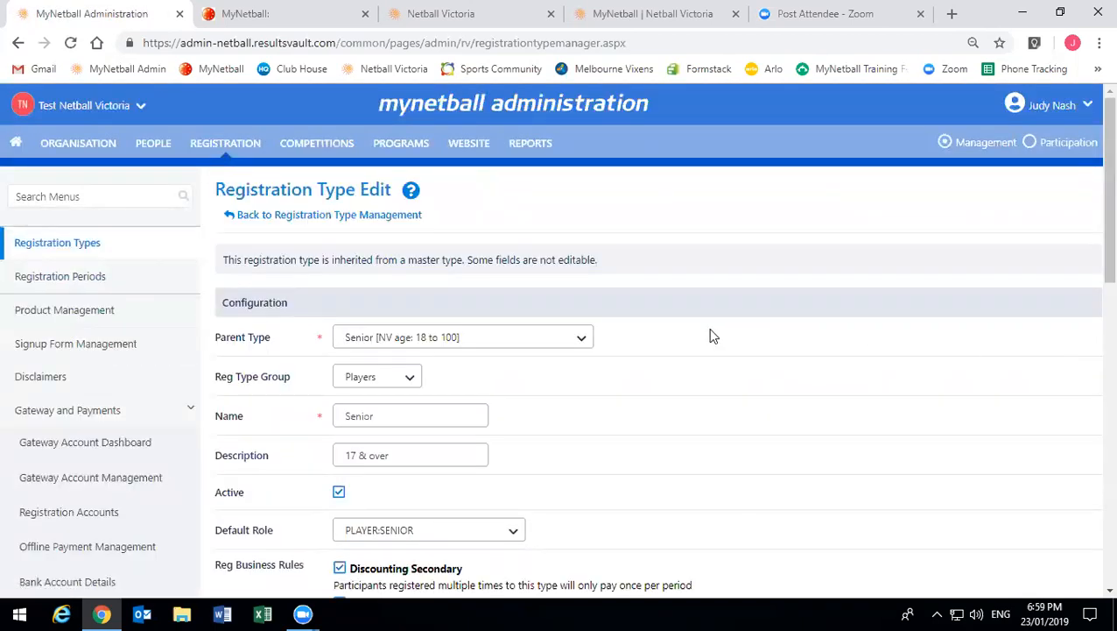
scroll(382, 391, "down", 1)
scroll(364, 321, "down", 2)
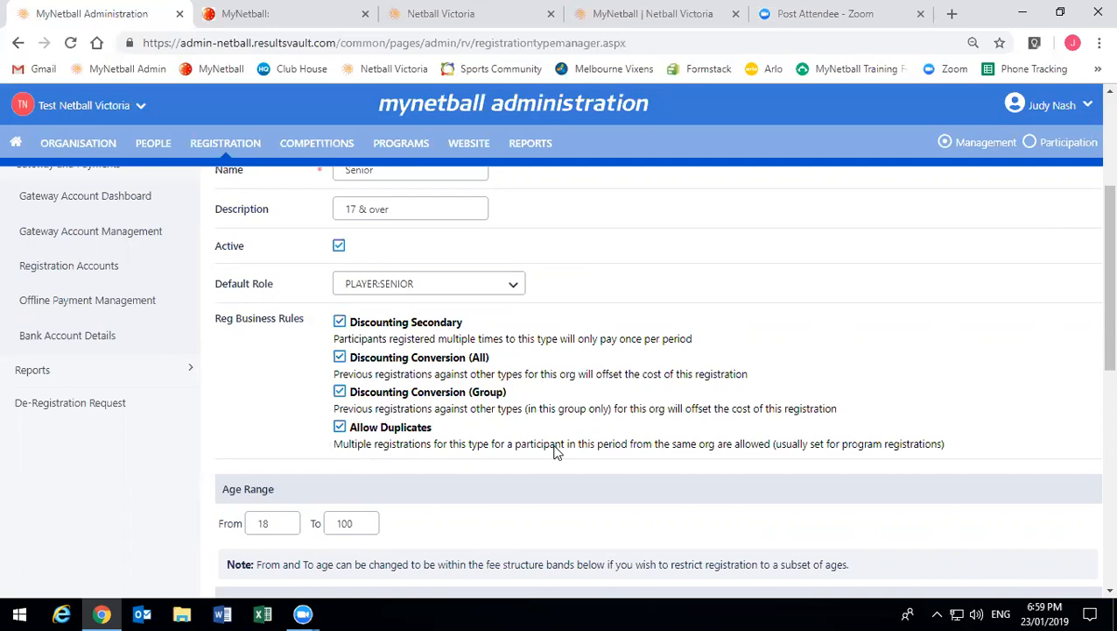
scroll(523, 451, "down", 2)
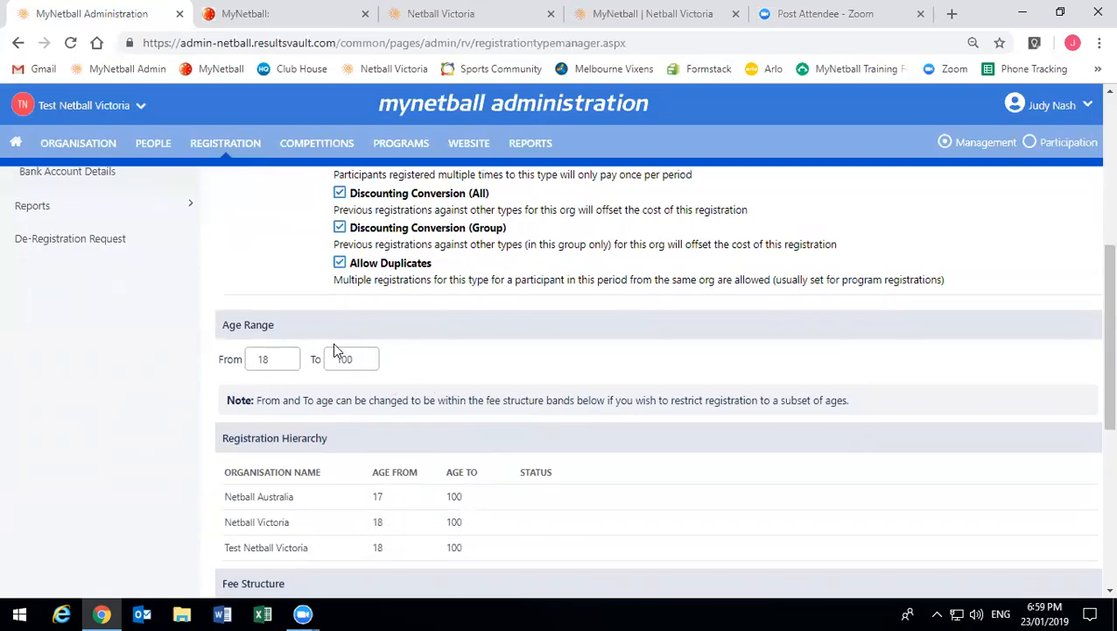
scroll(317, 502, "down", 1)
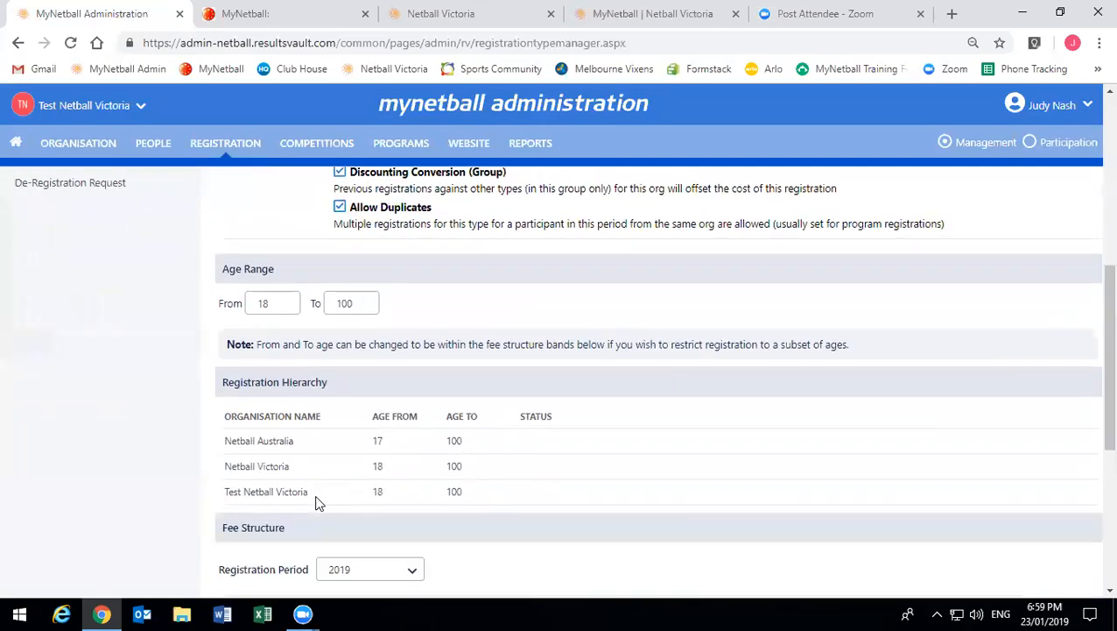
scroll(413, 461, "down", 1)
- Keep 2019 as the fee registration period, showing the 18–100 row at $0.00
left_click(413, 460)
left_click(413, 462)
left_click(412, 462)
left_click(413, 460)
left_click(413, 461)
left_click(413, 461)
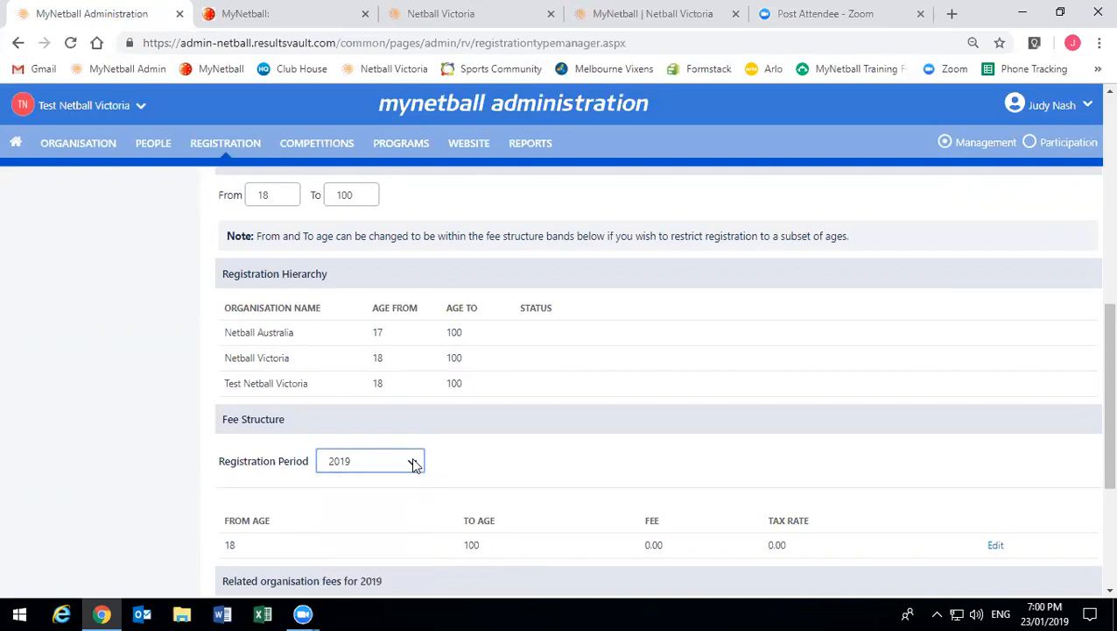
scroll(413, 461, "down", 2)
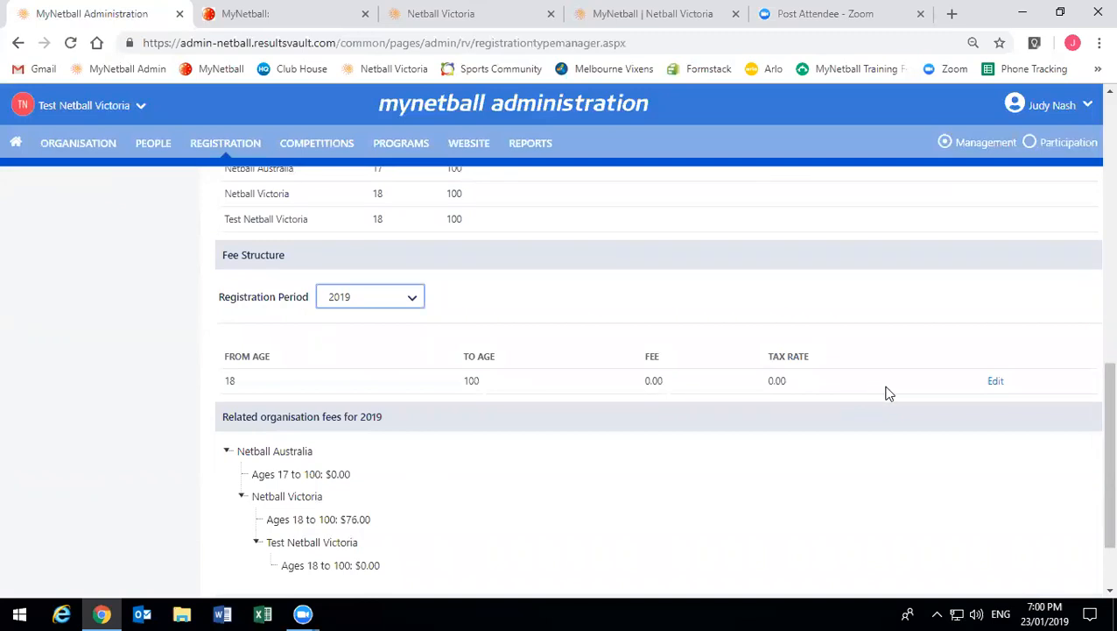
- Update the Senior 18–100 fee row at 0.00 and save the registration type with confirmation
left_click(996, 383)
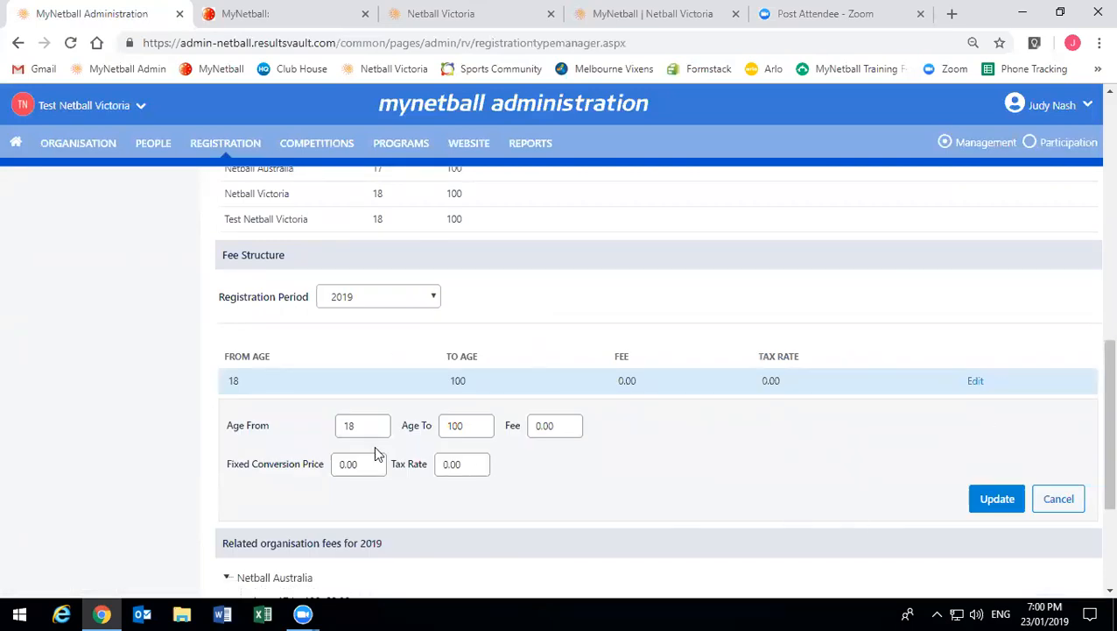
left_click(1012, 506)
scroll(1015, 510, "down", 2)
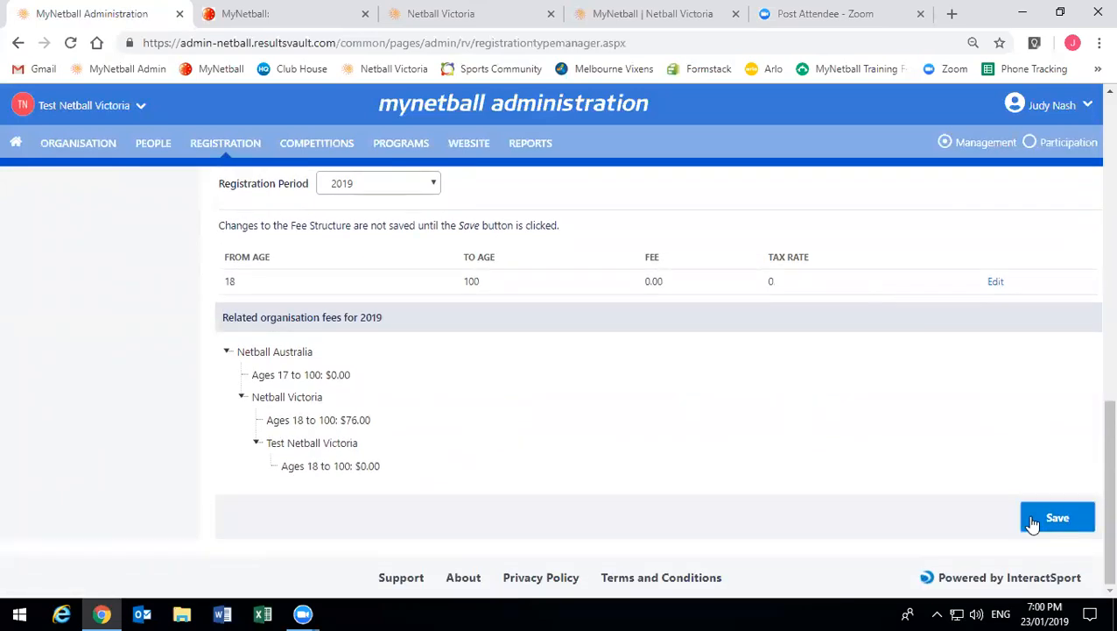
left_click(1033, 520)
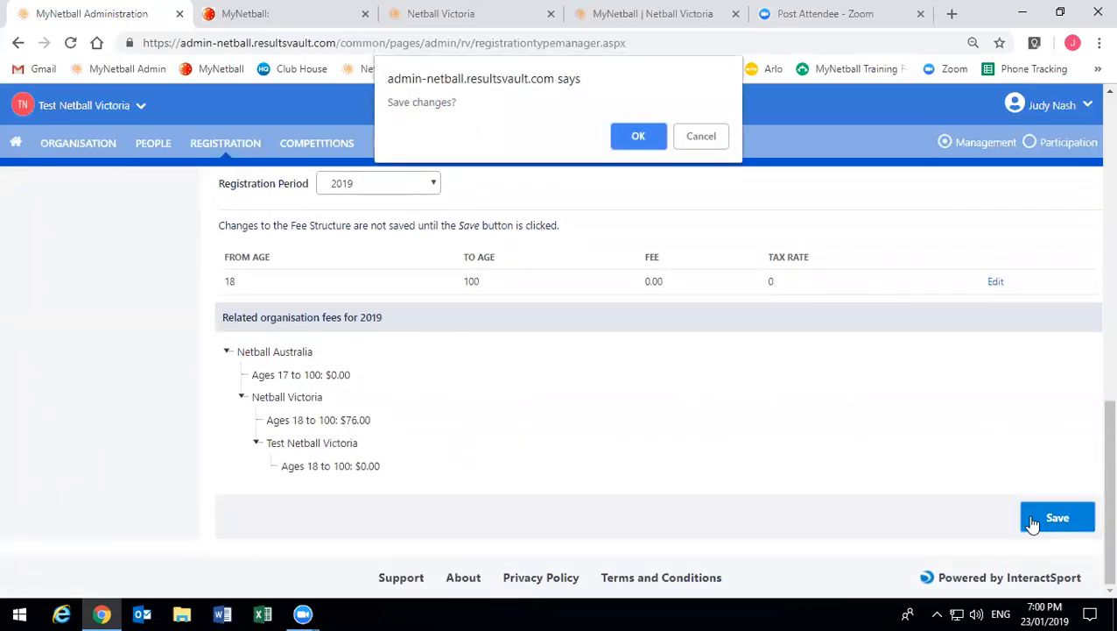
left_click(620, 142)
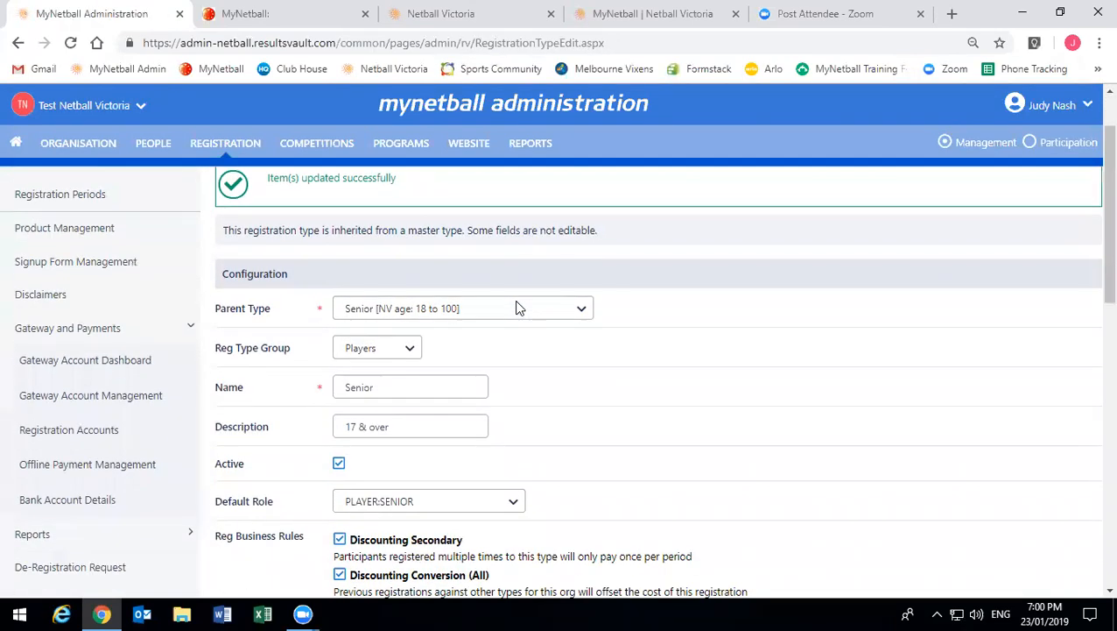
- Update the 18–100 fee row with tax rate 0 and re-save the 2019 fee structure
scroll(516, 307, "down", 1)
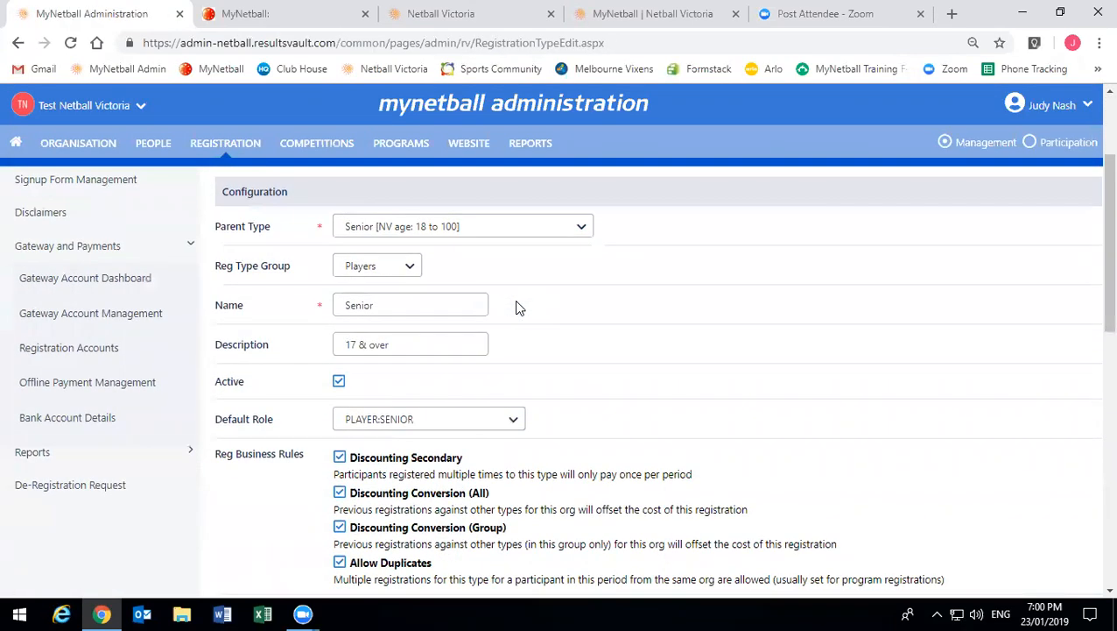
scroll(517, 307, "down", 6)
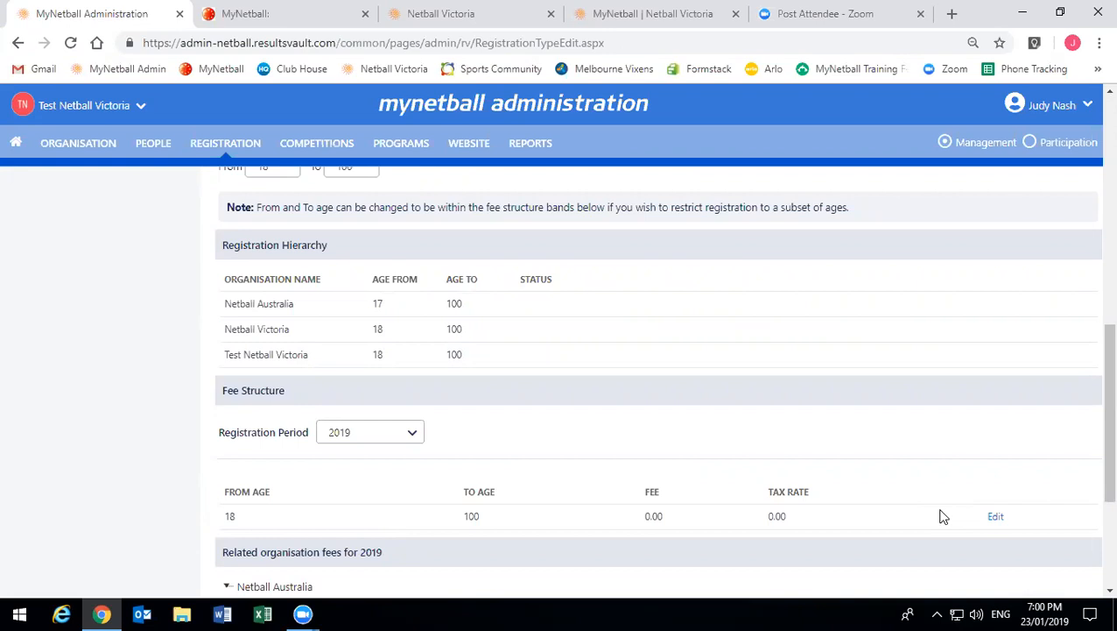
scroll(944, 516, "down", 2)
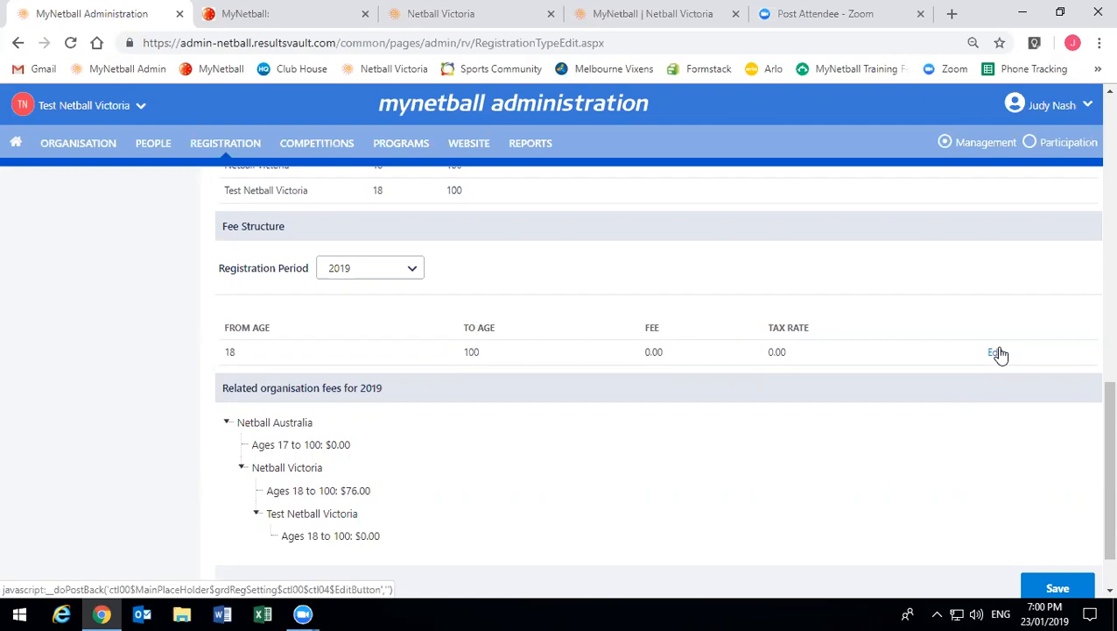
left_click(998, 353)
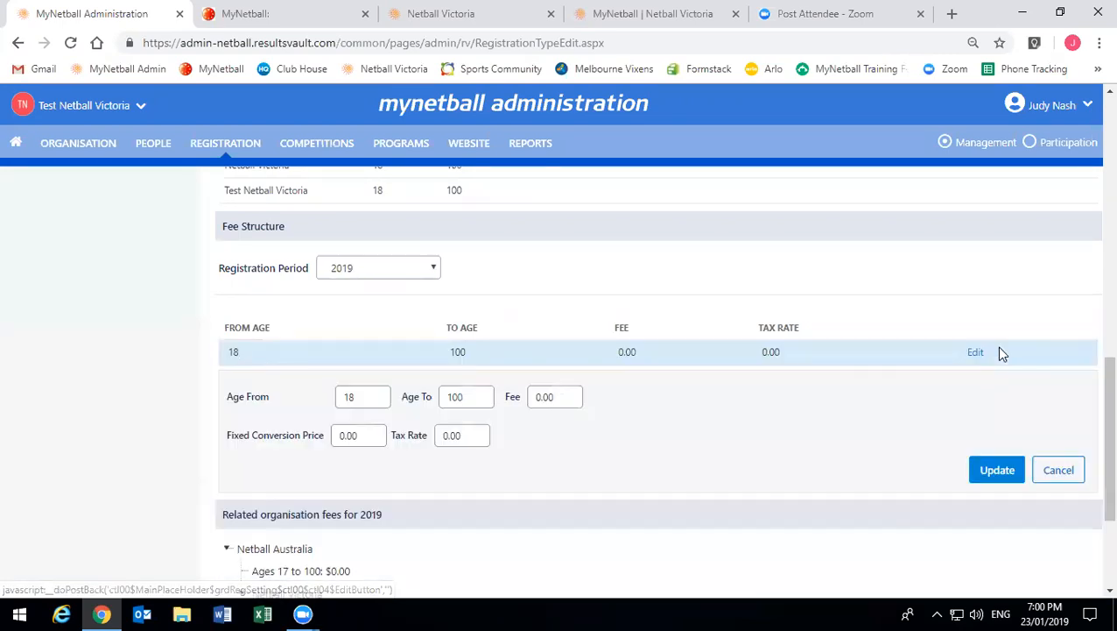
left_click(989, 481)
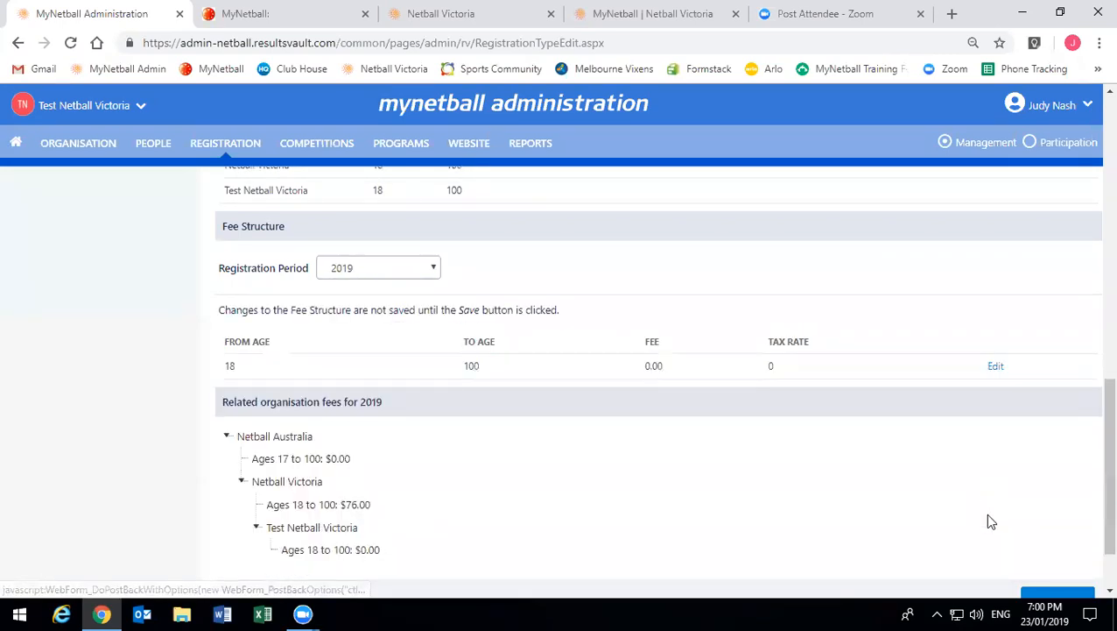
left_click(1037, 594)
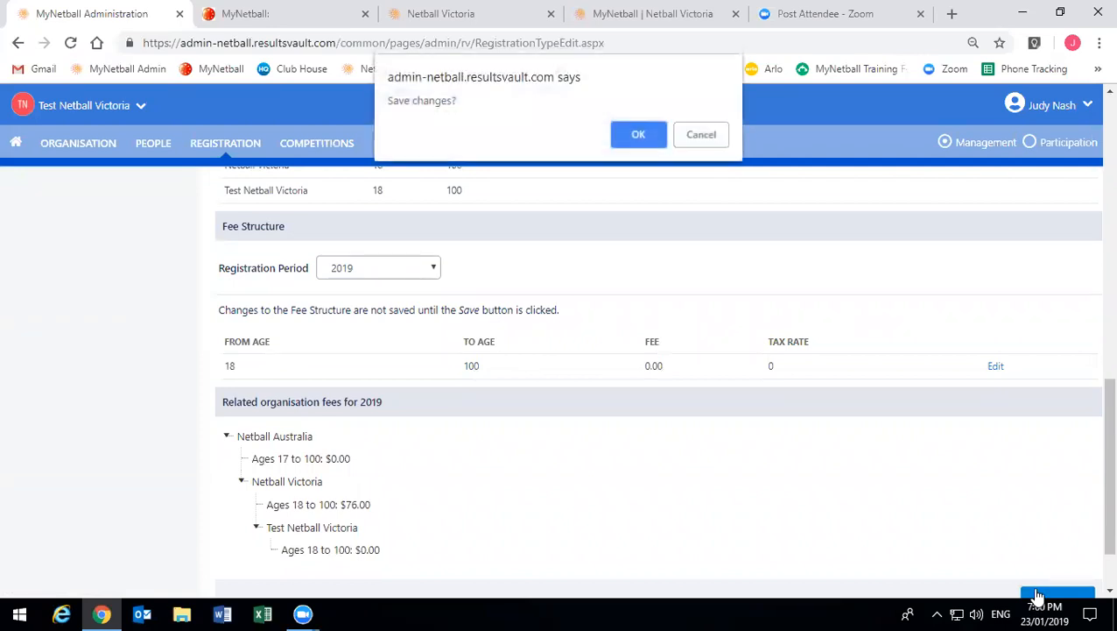
left_click(634, 138)
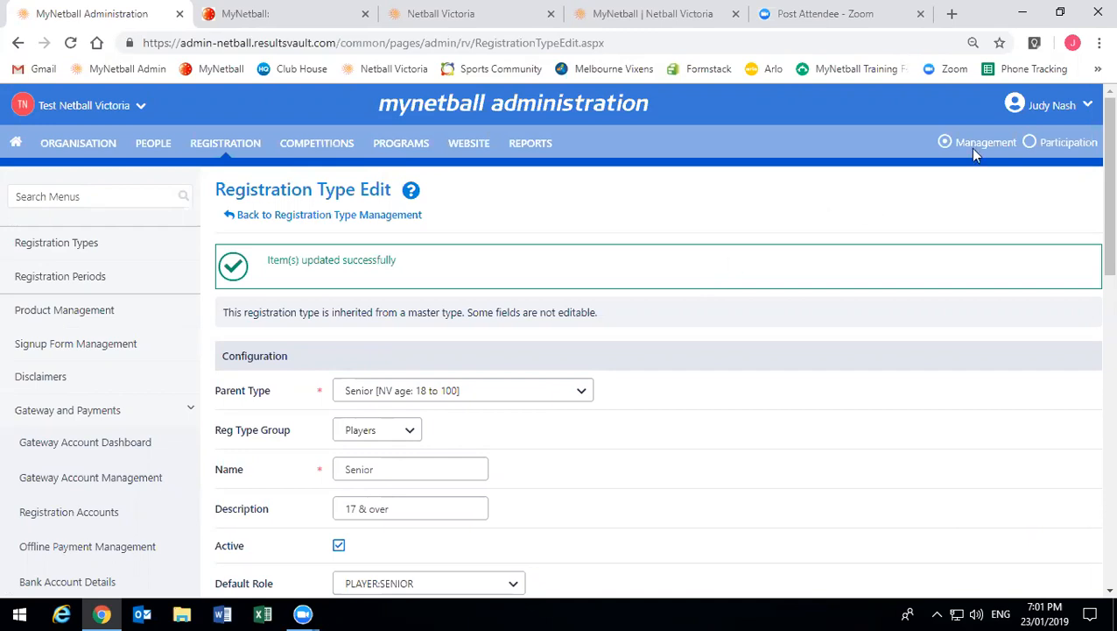
- Switch to Participation mode and go to Registration > Product Management
left_click(1029, 144)
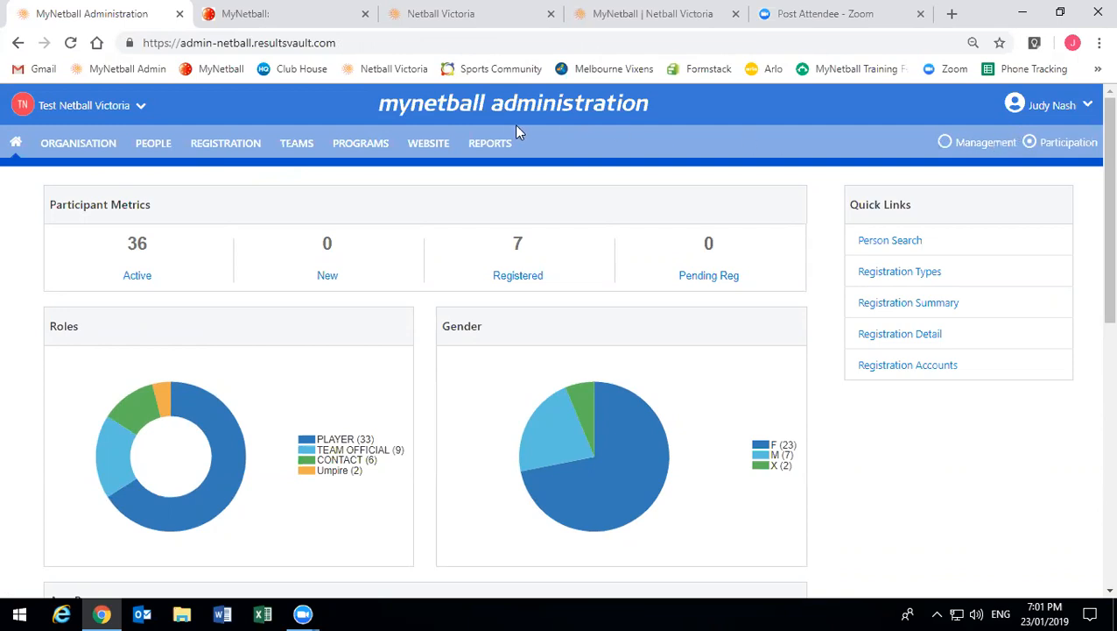
left_click(209, 145)
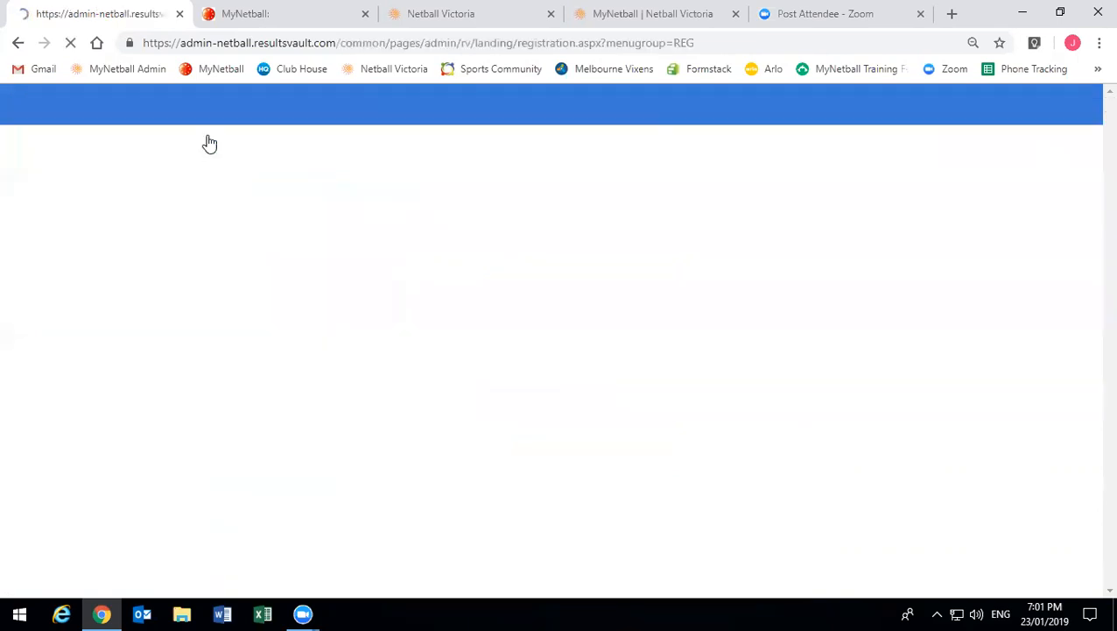
left_click(93, 280)
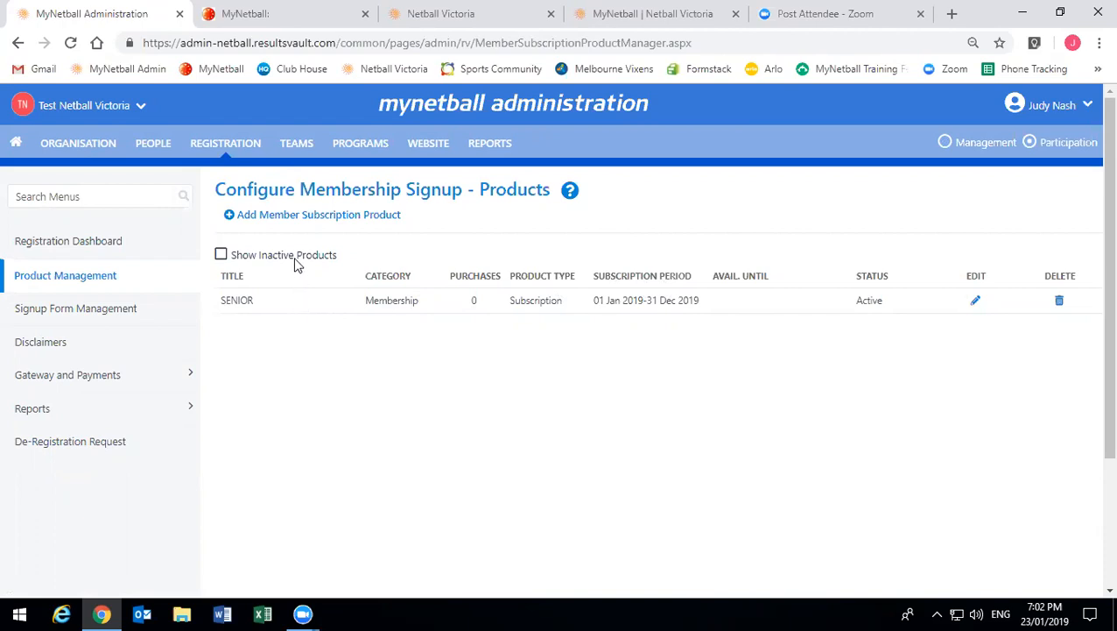
left_click(295, 261)
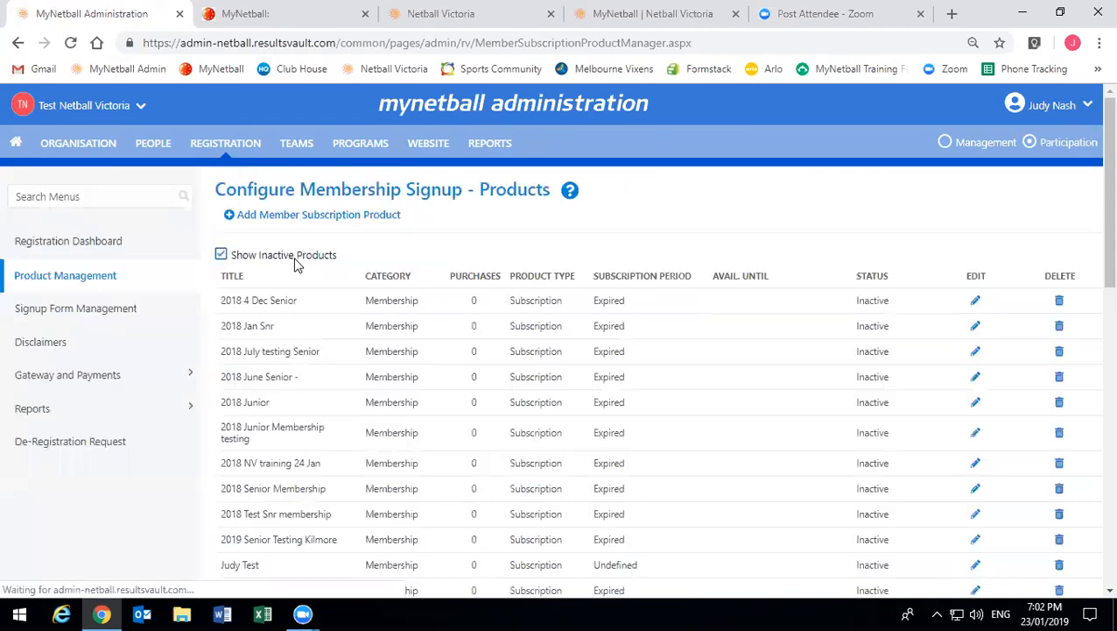
scroll(269, 495, "down", 4)
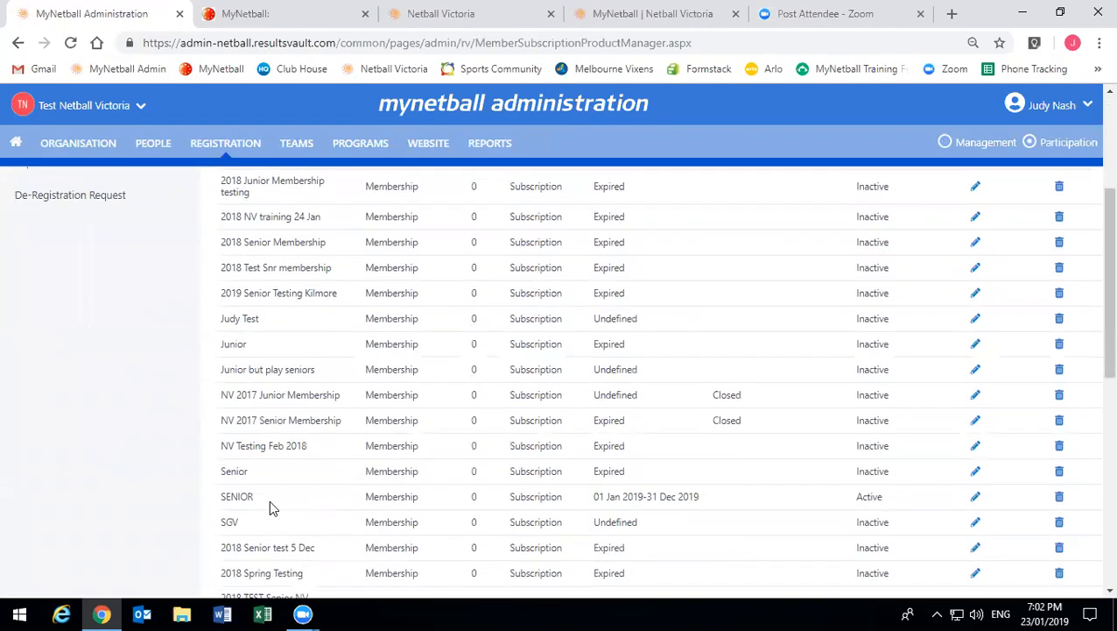
scroll(279, 488, "down", 3)
scroll(280, 491, "up", 3)
scroll(282, 493, "up", 4)
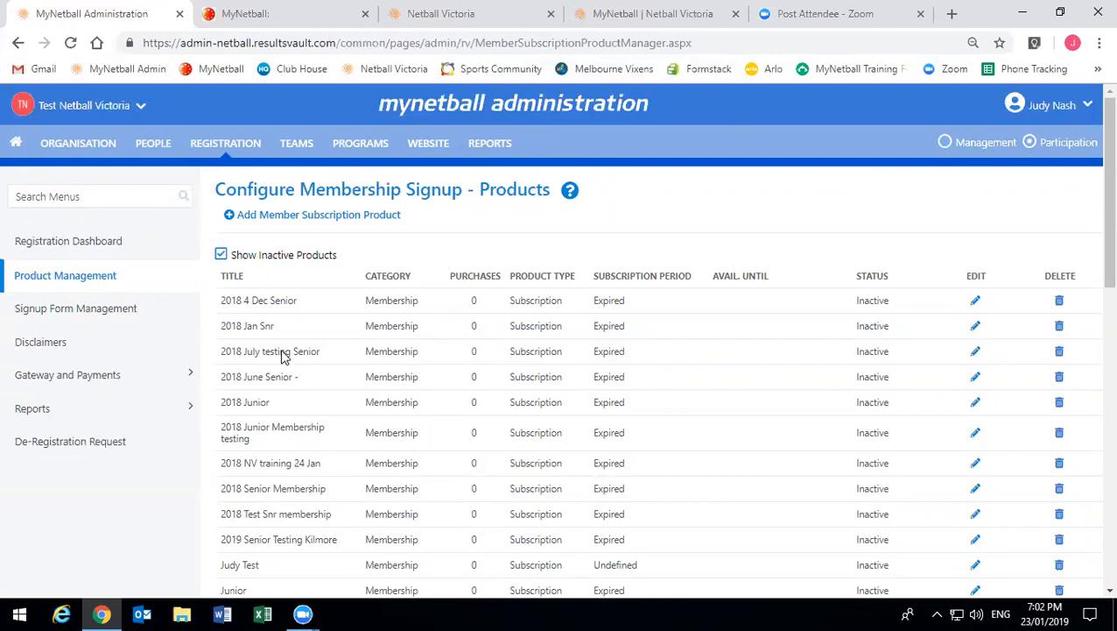
scroll(282, 356, "down", 2)
scroll(282, 355, "down", 2)
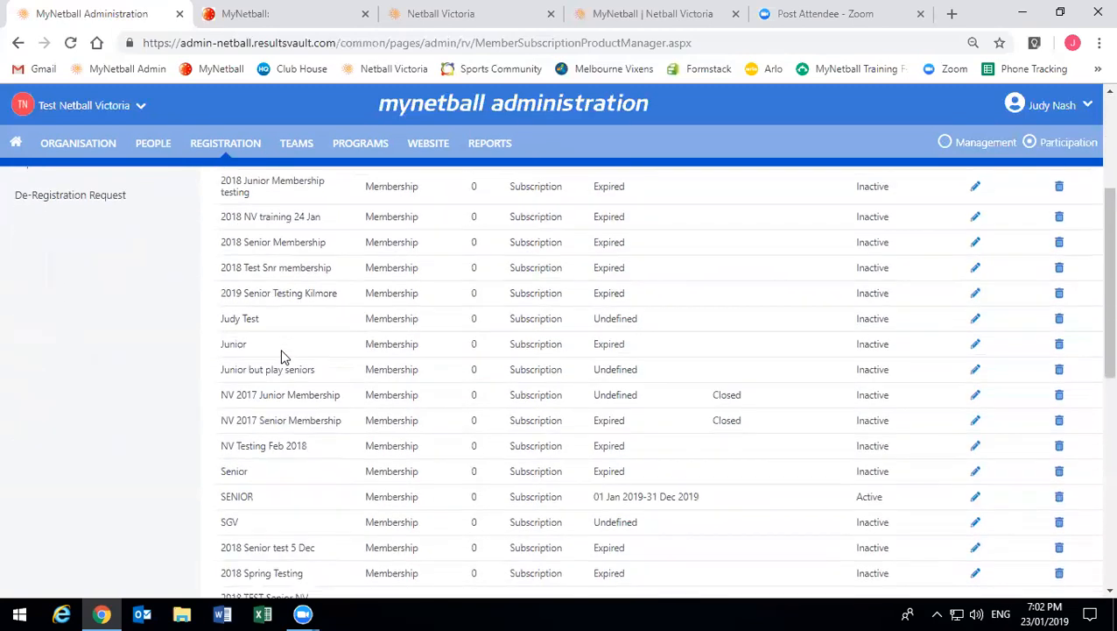
scroll(282, 355, "down", 4)
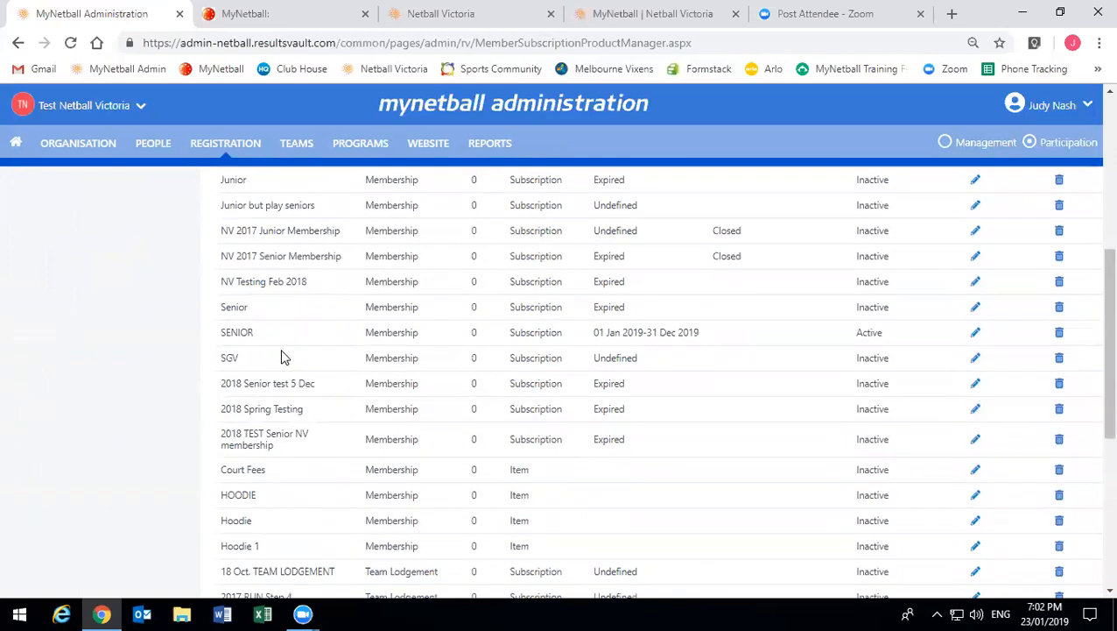
scroll(282, 356, "down", 2)
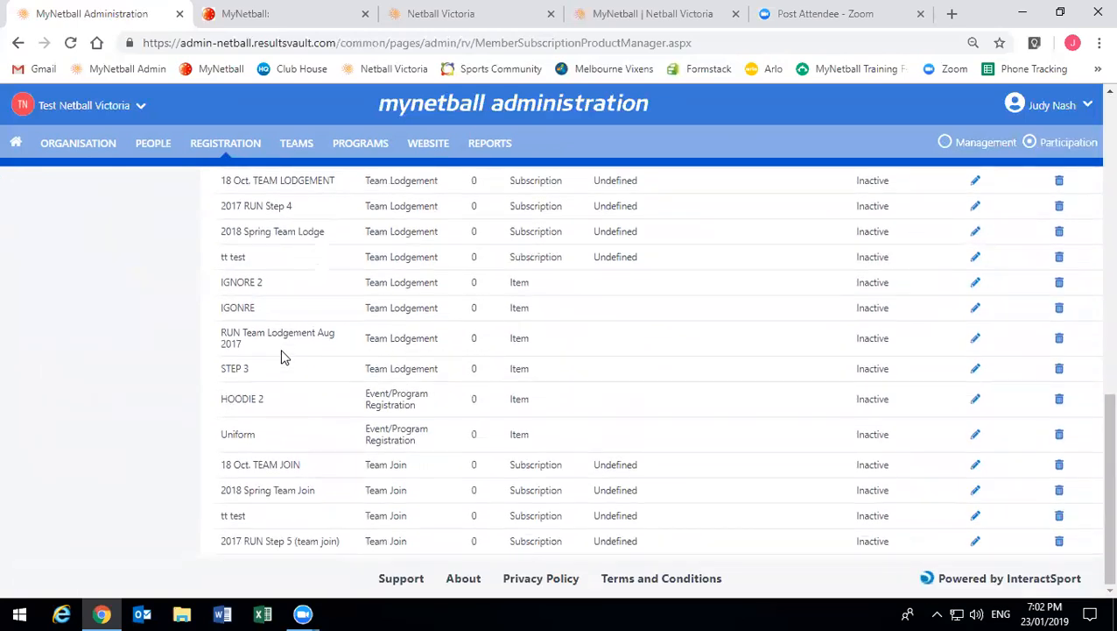
scroll(282, 355, "up", 10)
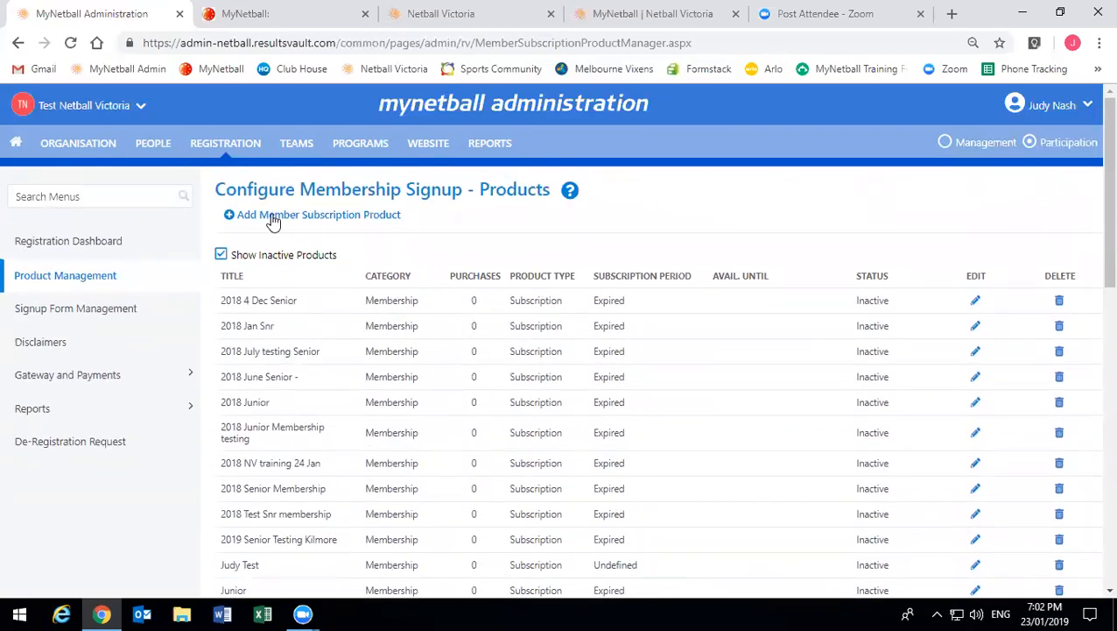
left_click(261, 254)
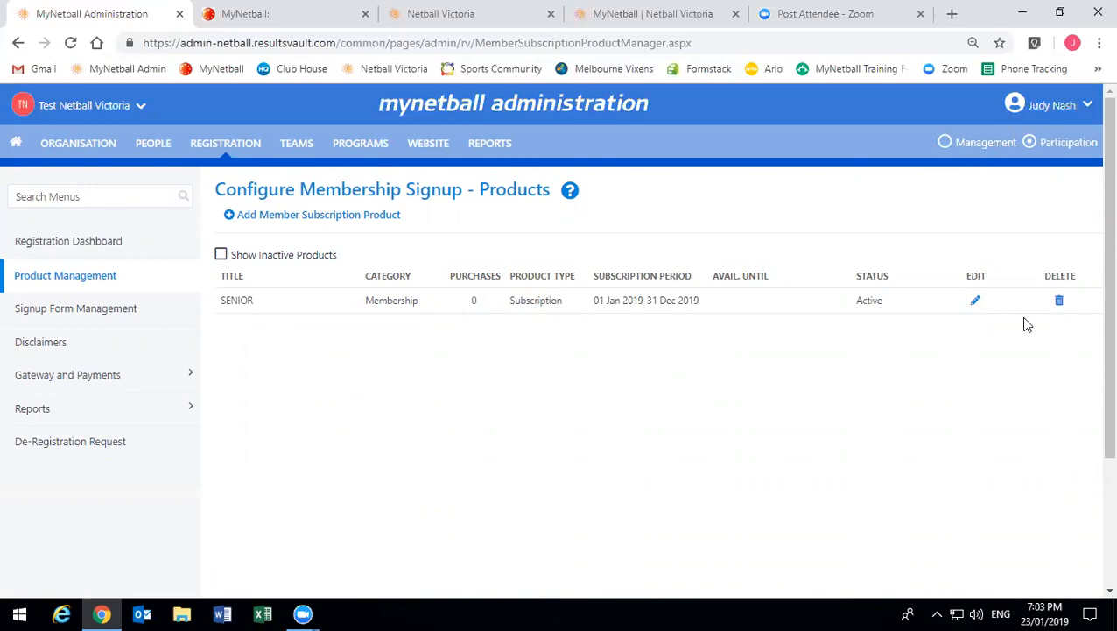
- Untick Active on the SENIOR membership product, save it, and return to the product list
left_click(979, 302)
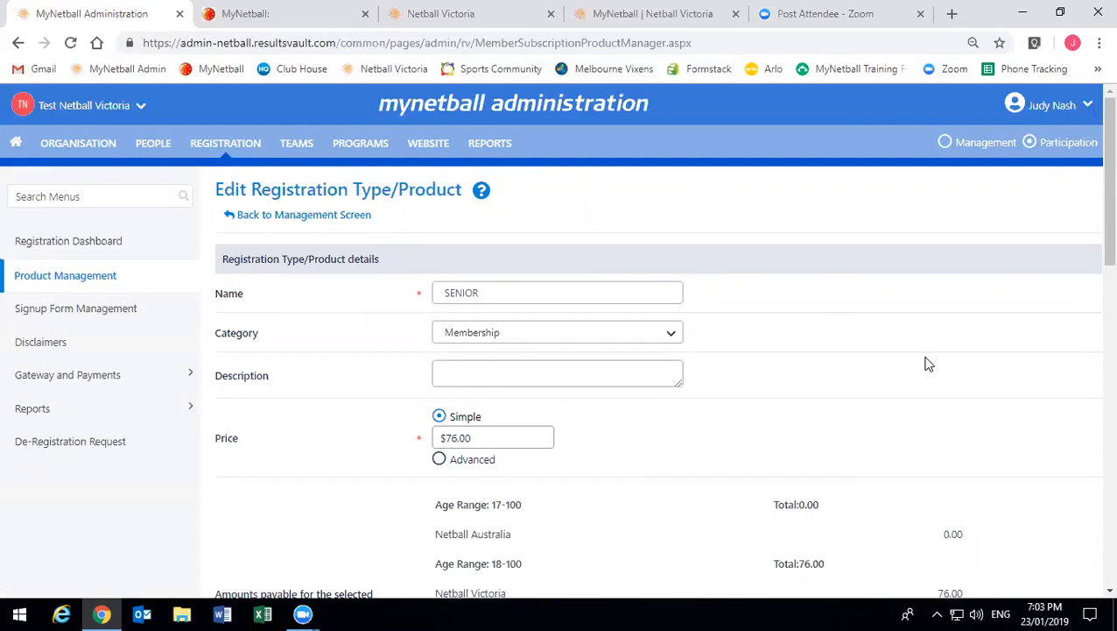
scroll(600, 473, "down", 4)
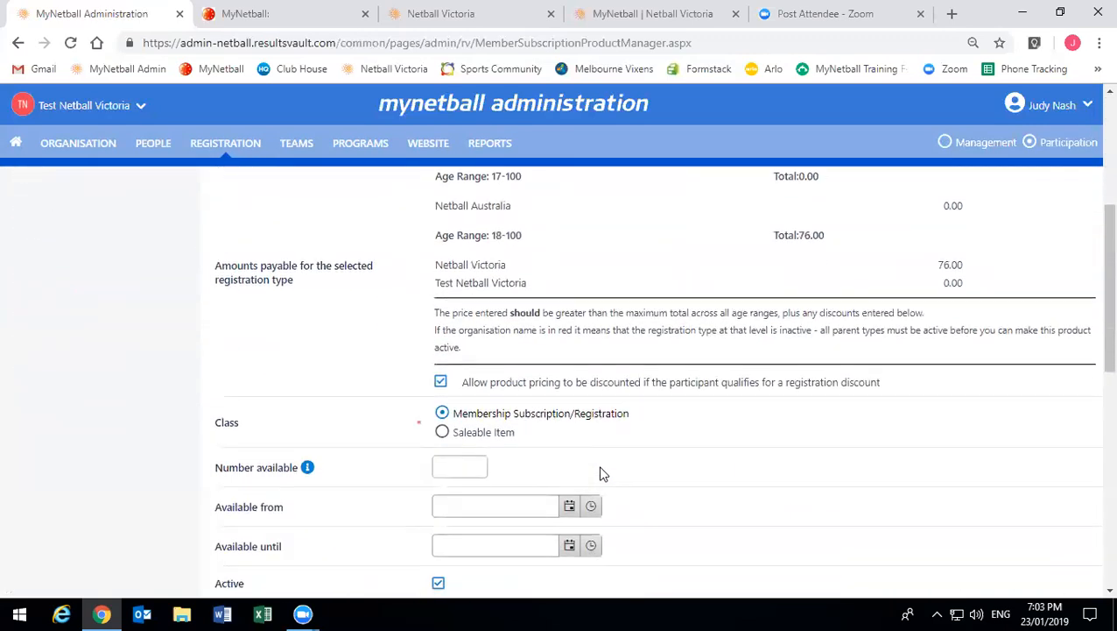
scroll(601, 473, "down", 1)
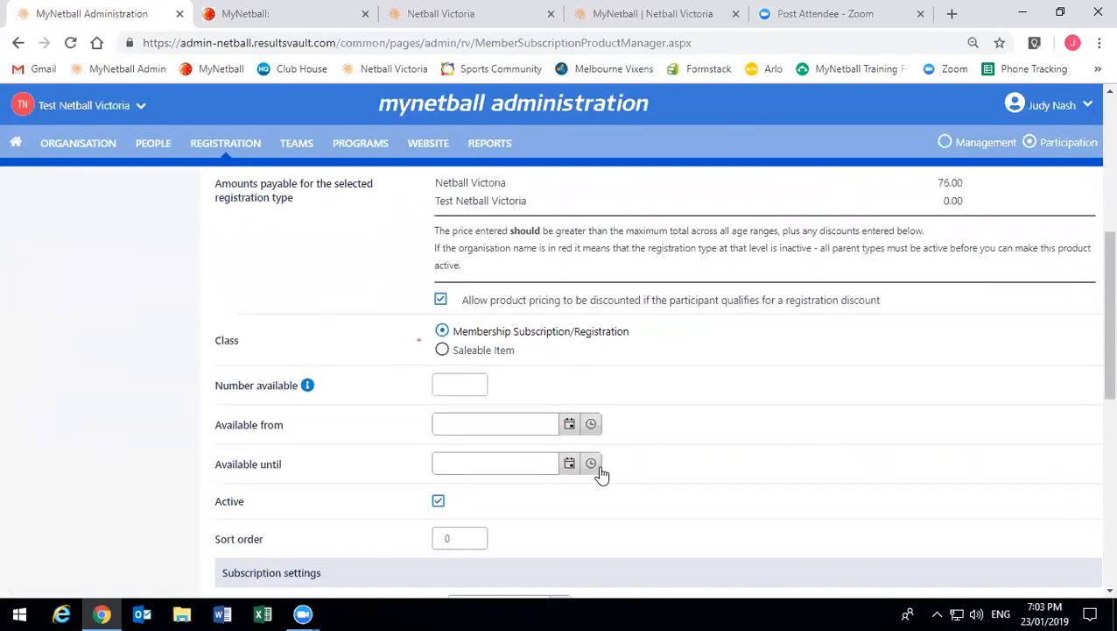
left_click(438, 501)
scroll(565, 487, "down", 1)
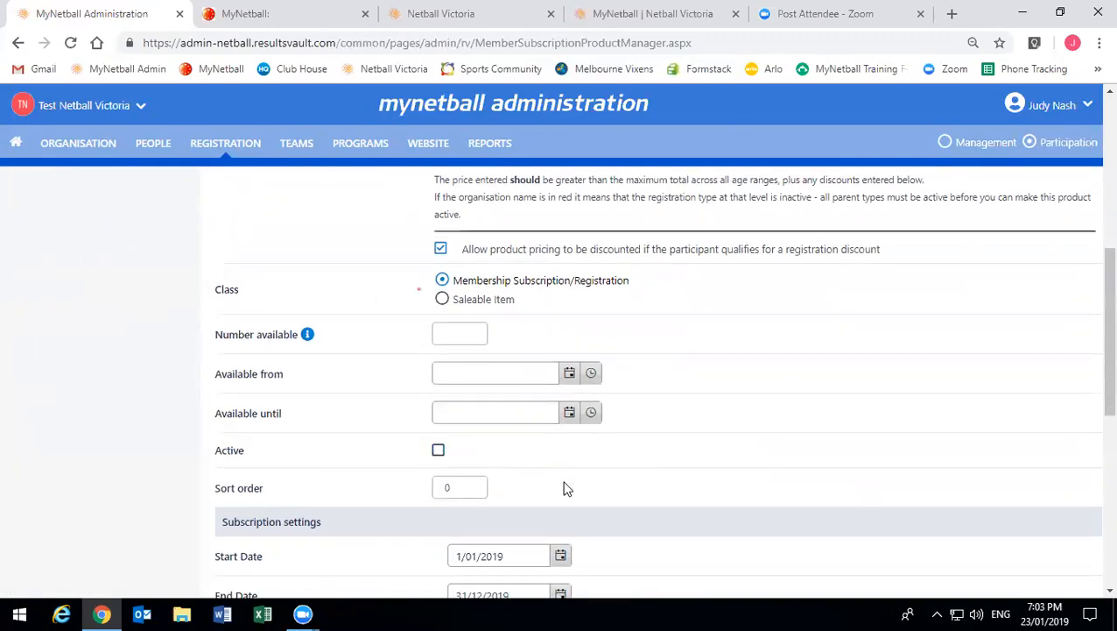
scroll(565, 488, "down", 10)
left_click(1014, 515)
left_click(623, 142)
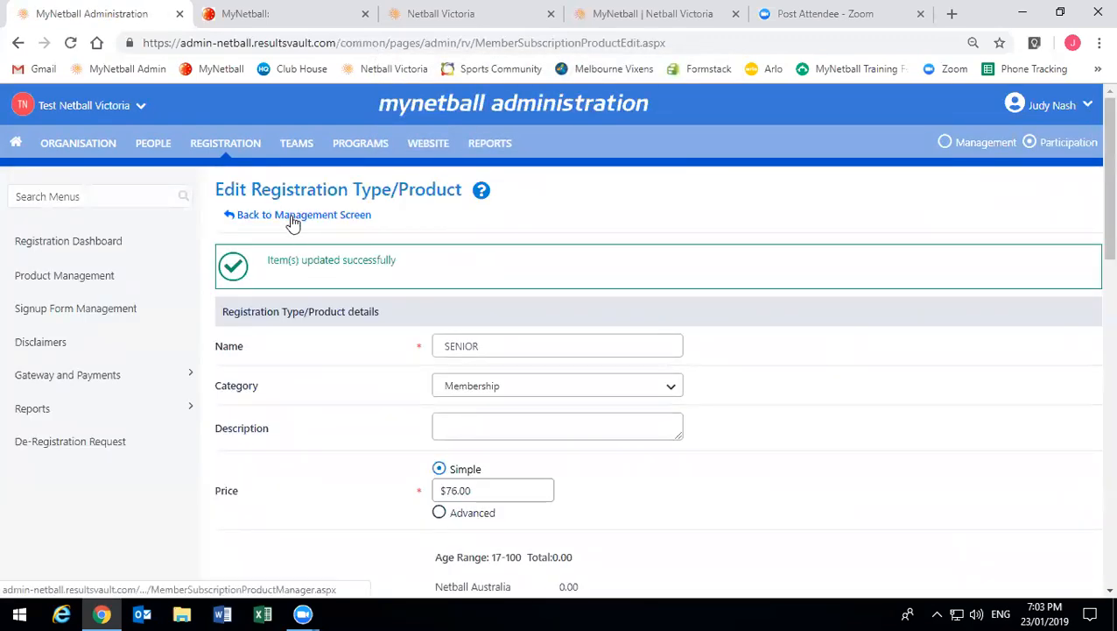
left_click(293, 219)
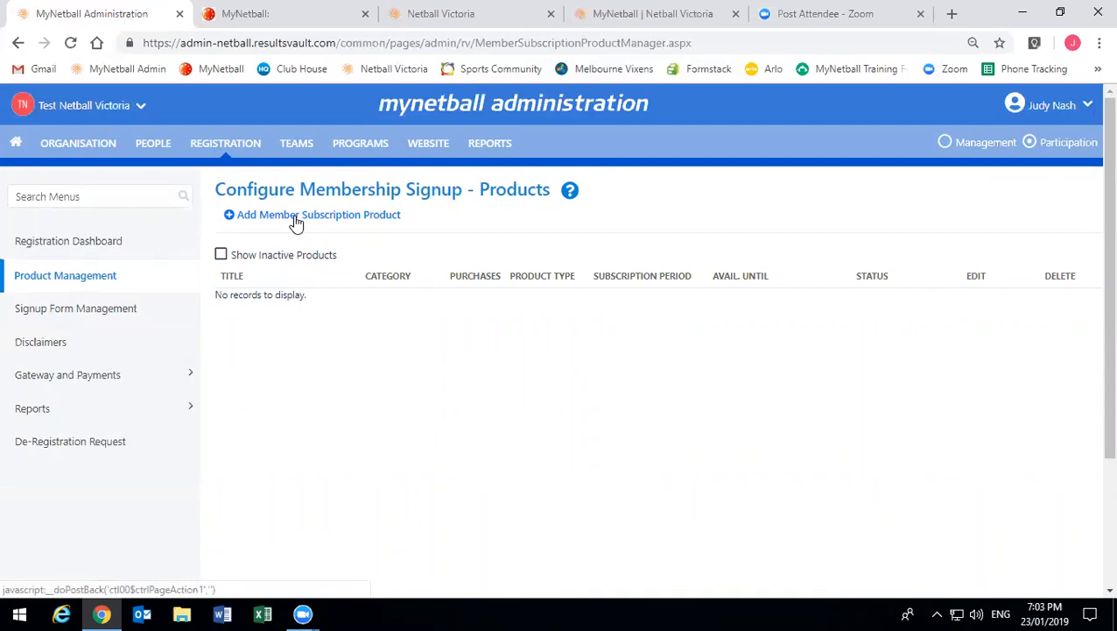
- Add a new member subscription product named '2019 Test Netball Vic Senior' in category Membership
left_click(296, 222)
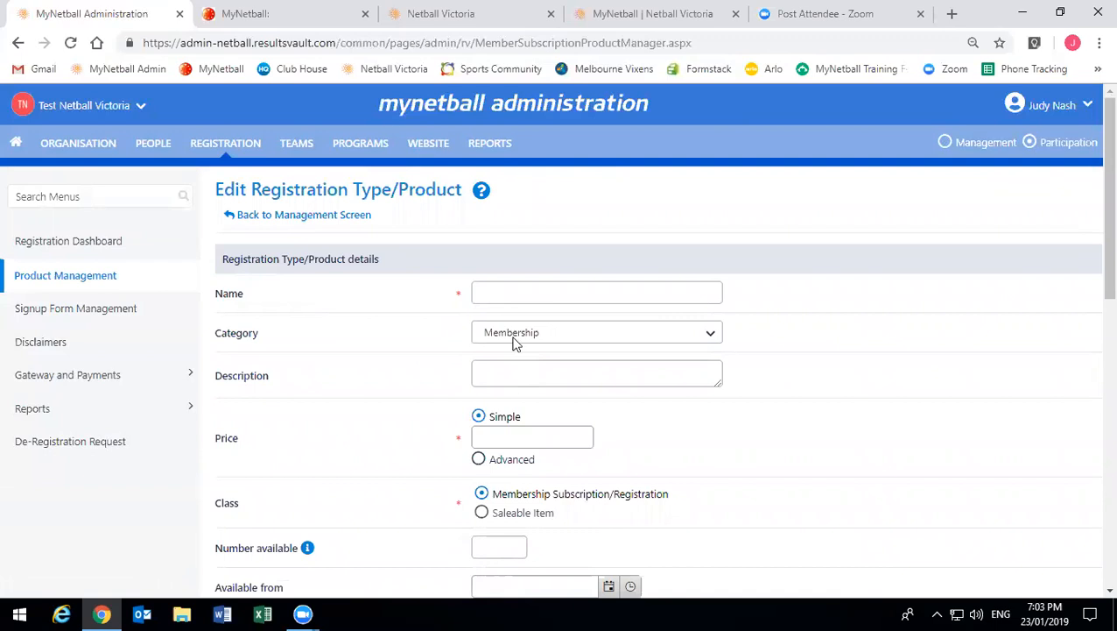
left_click(500, 295)
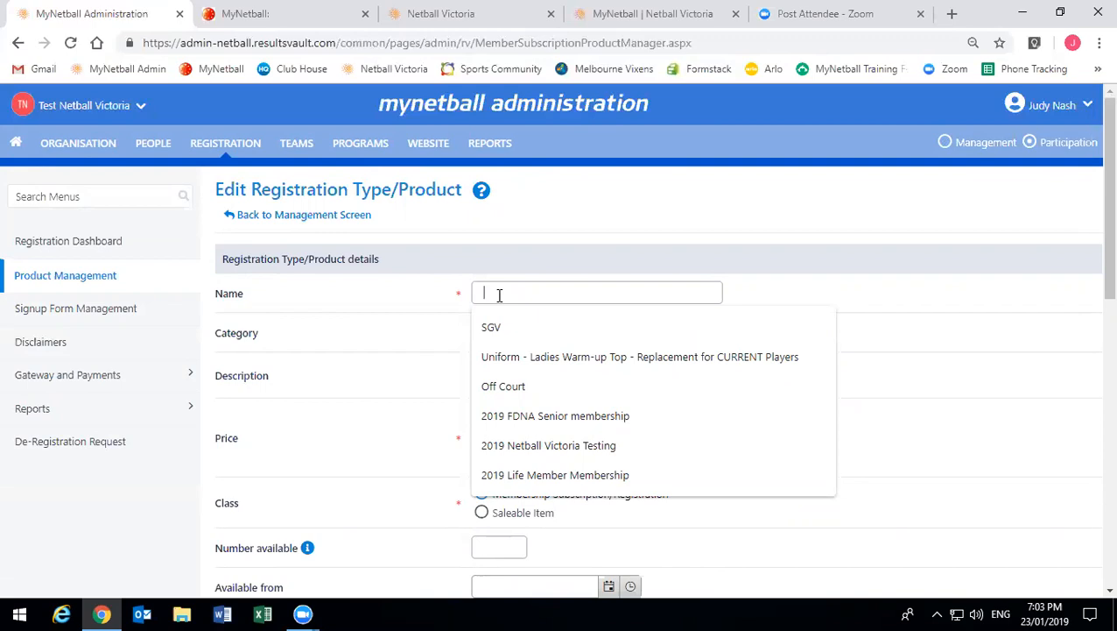
type("2019")
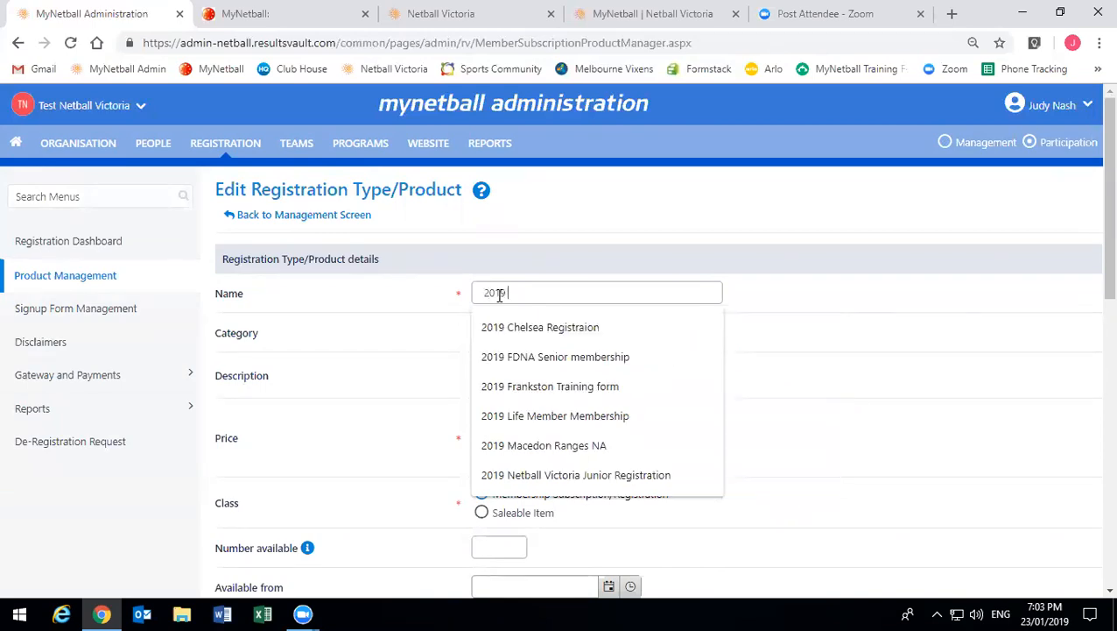
type(" Te")
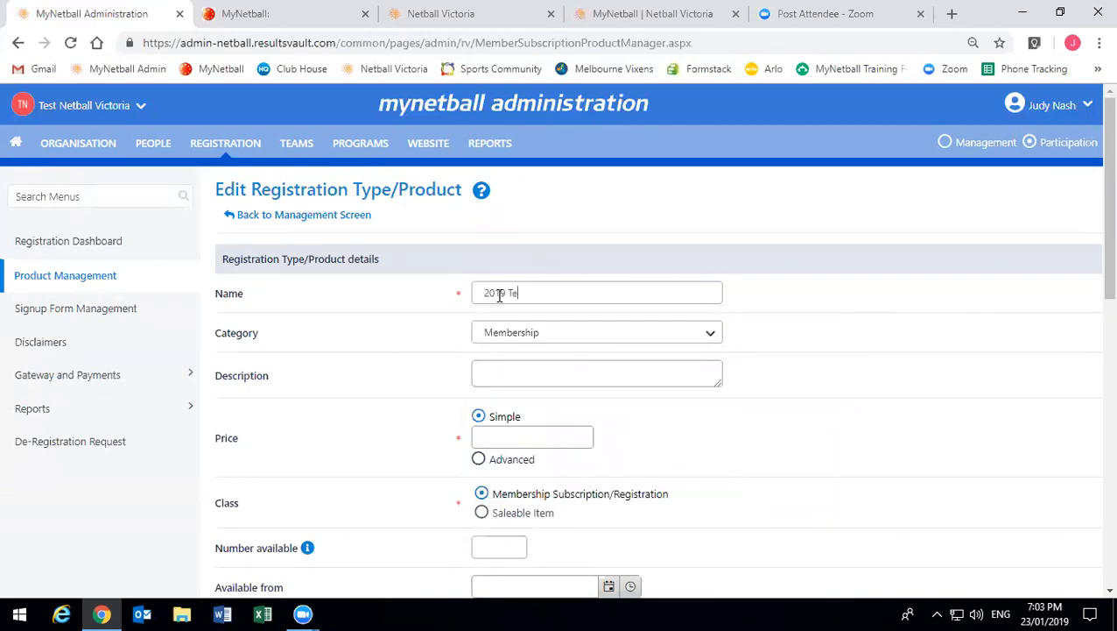
type("st NEtball")
key("BackSpace")
key("BackSpace")
key("BackSpace")
key("BackSpace")
key("BackSpace")
key("BackSpace")
key("BackSpace")
type("etball Vic Senior")
left_click(499, 295)
left_click(613, 332)
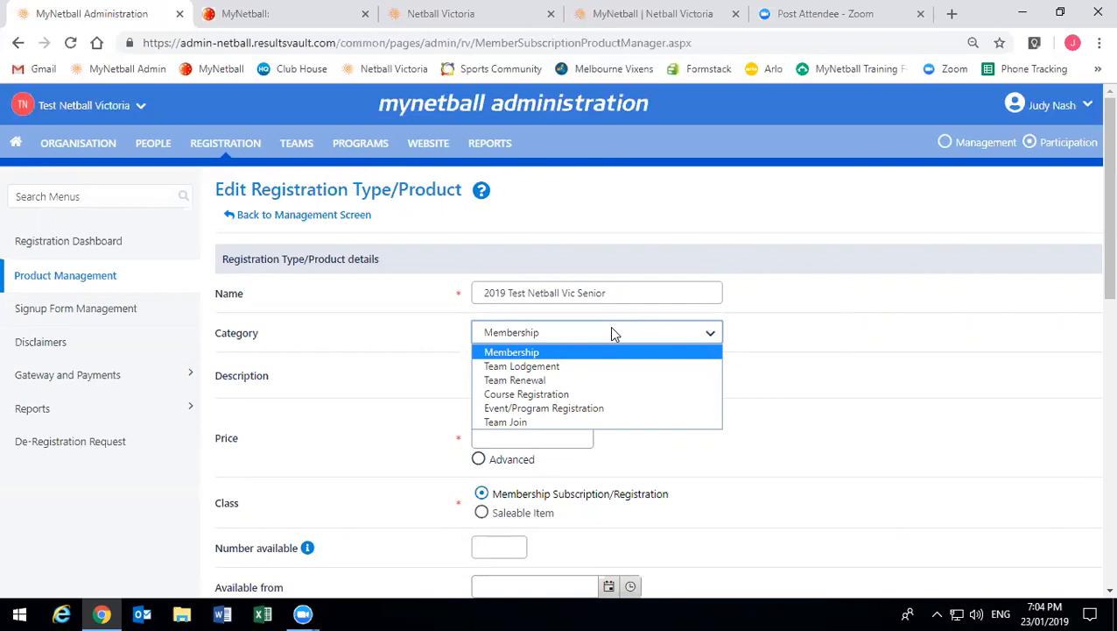
- Keep category Membership, enter description '23 Jan 2019' and a price of $176.00
left_click(613, 333)
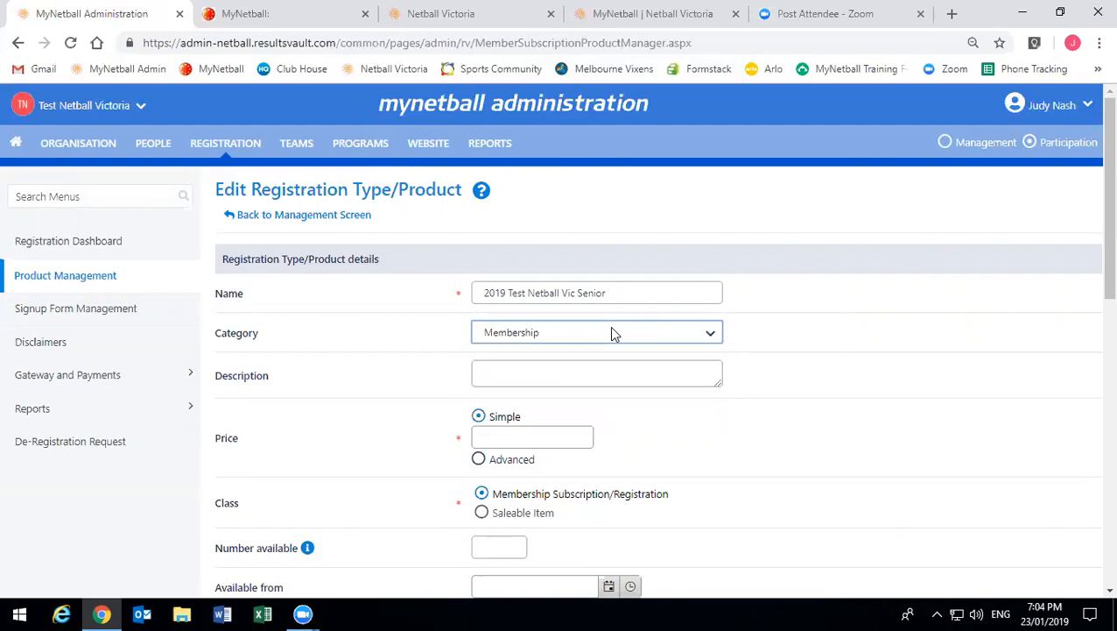
left_click(570, 374)
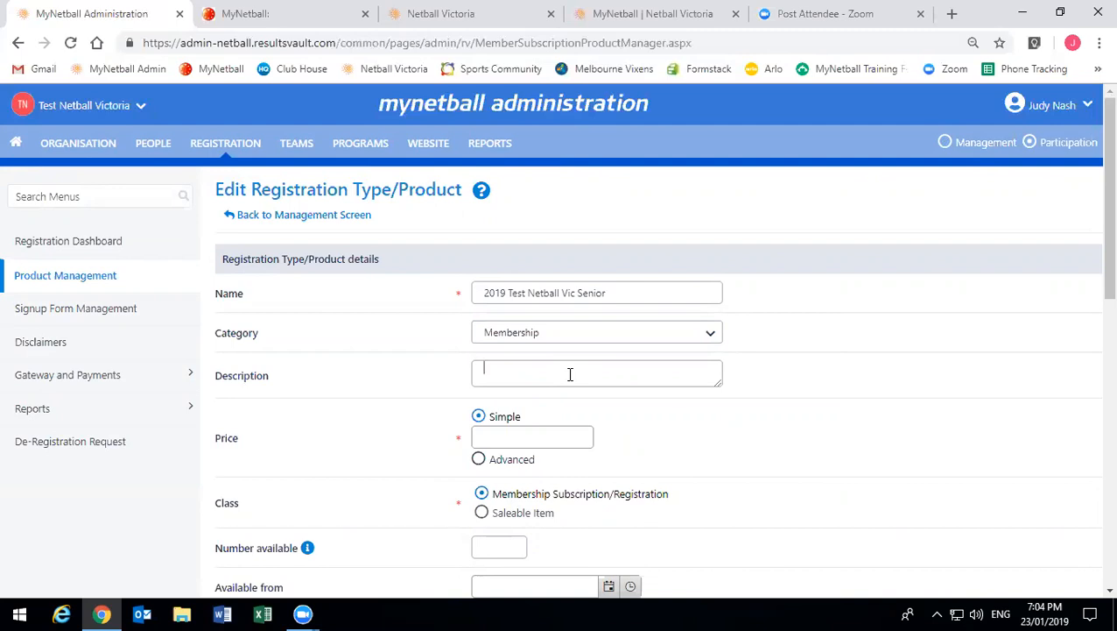
type("23 Jan 2019")
left_click(538, 436)
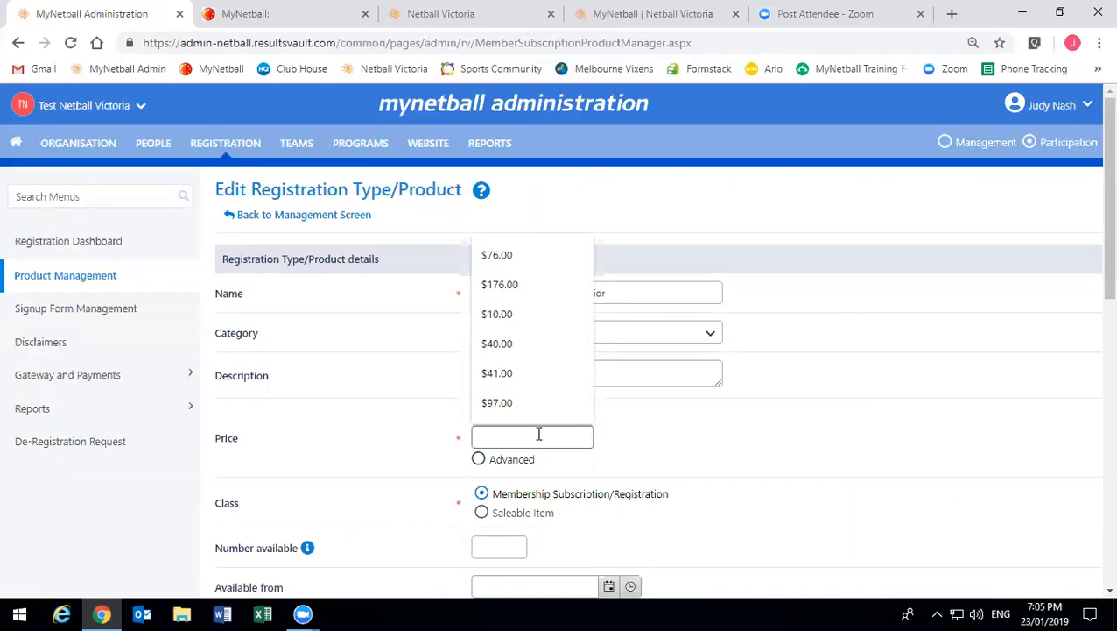
type("176")
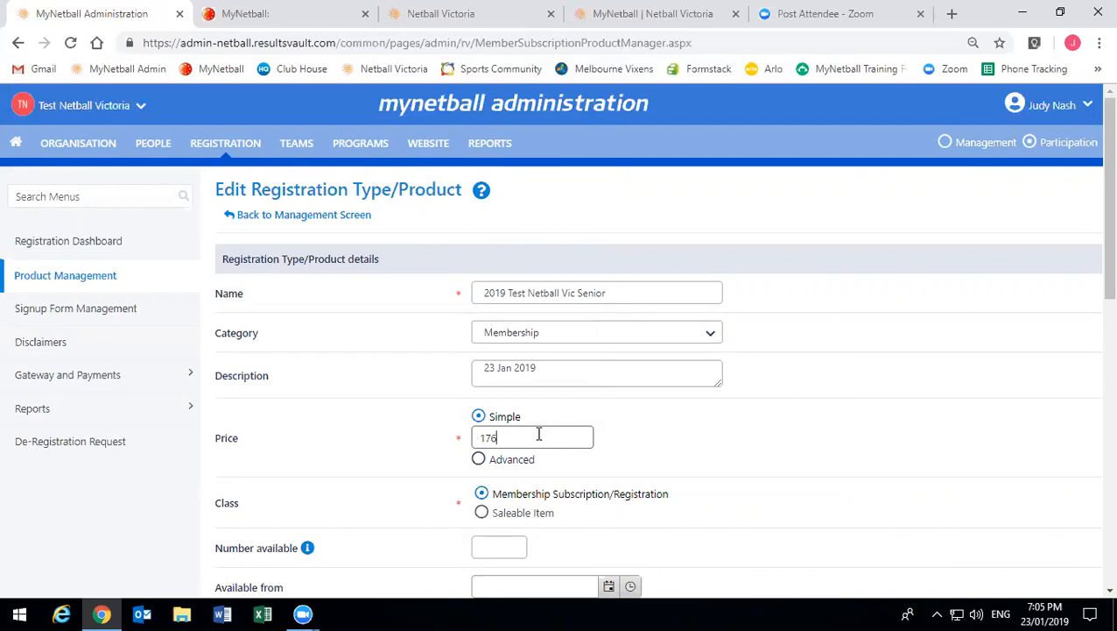
left_click(384, 404)
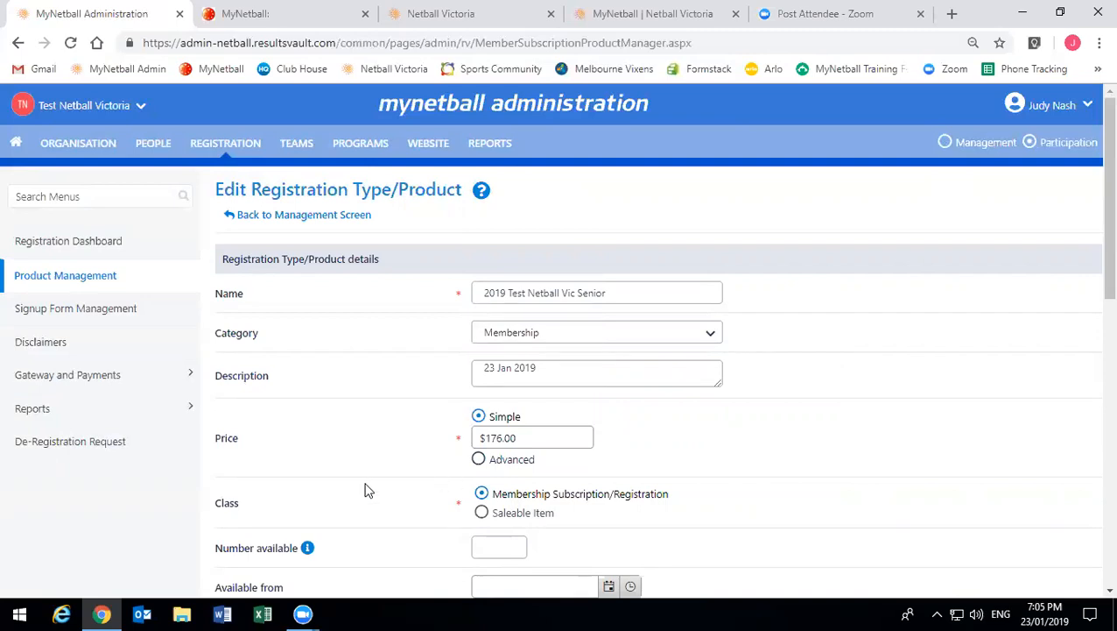
scroll(389, 419, "down", 2)
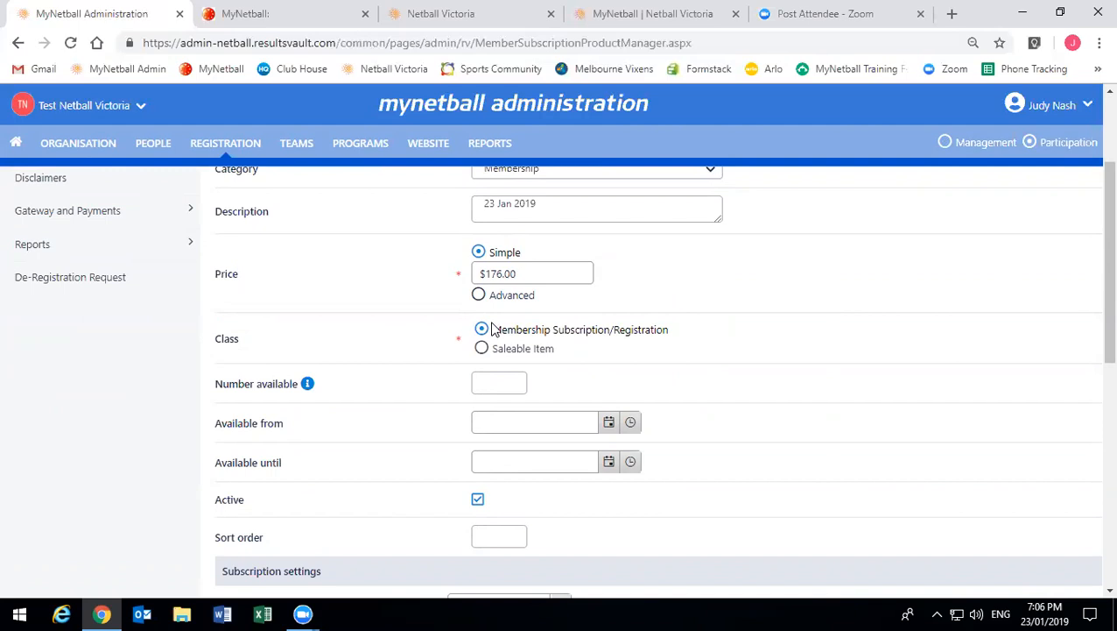
left_click(514, 355)
scroll(516, 429, "down", 5)
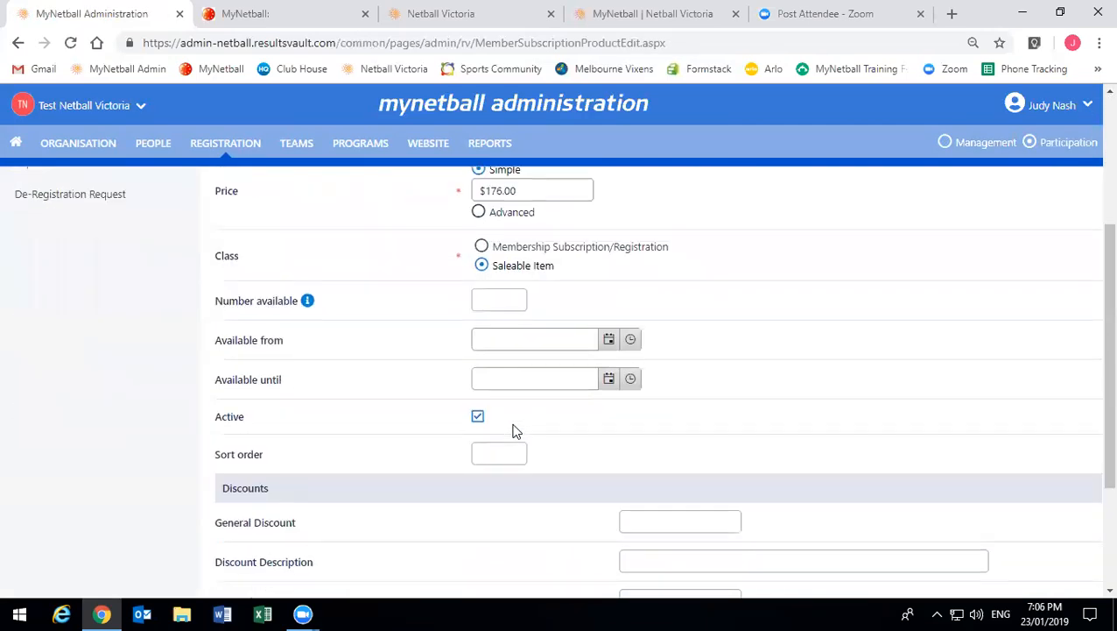
scroll(515, 429, "up", 4)
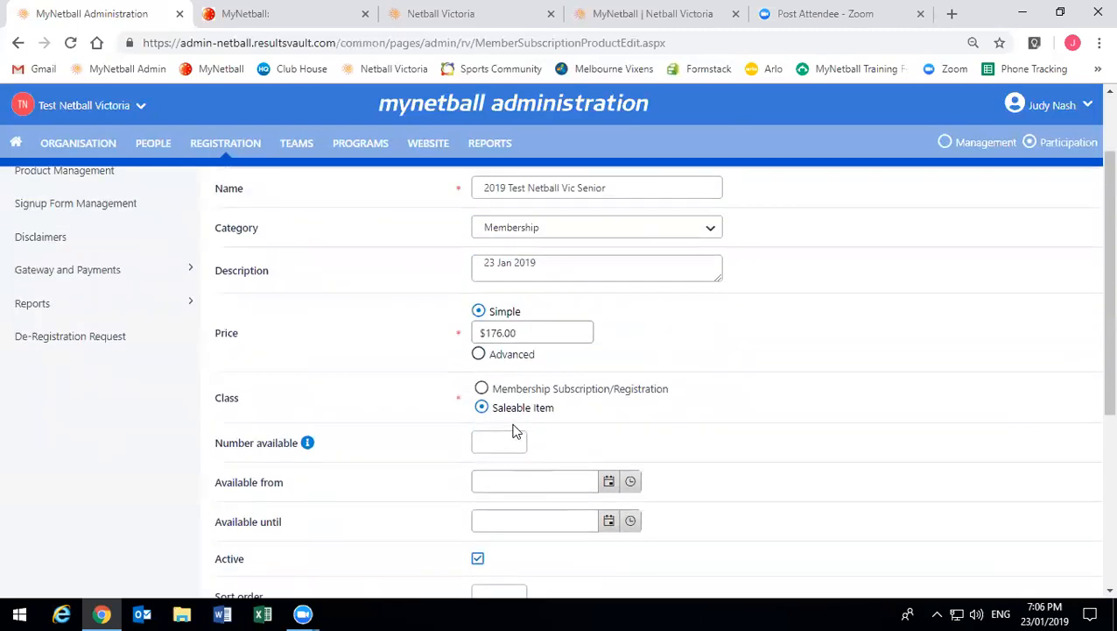
left_click(520, 388)
scroll(519, 388, "down", 6)
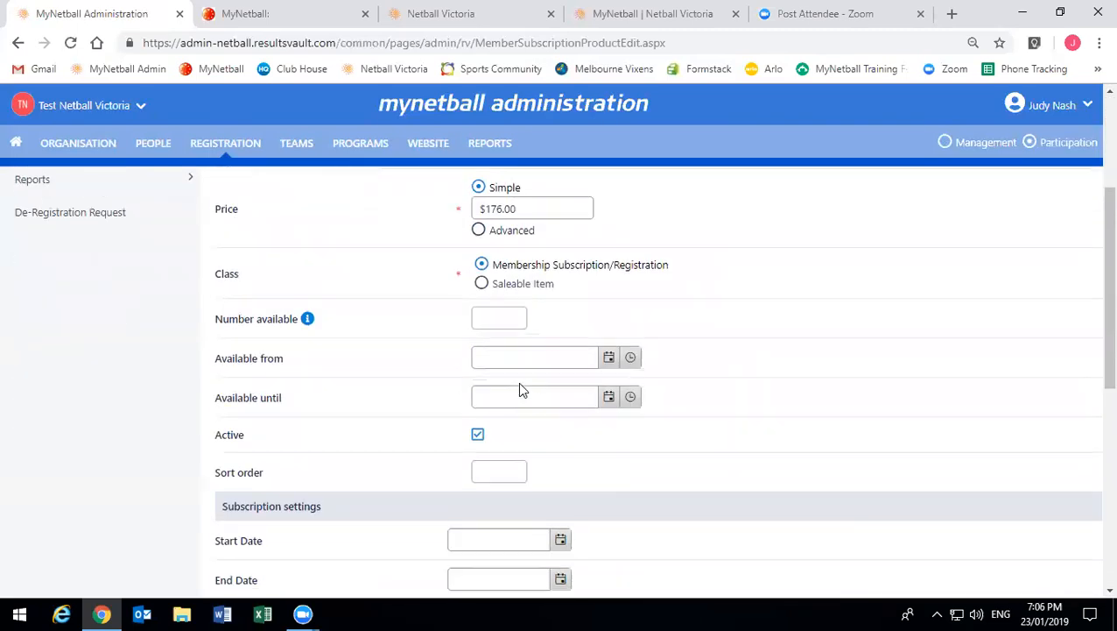
scroll(519, 385, "down", 2)
scroll(519, 385, "up", 5)
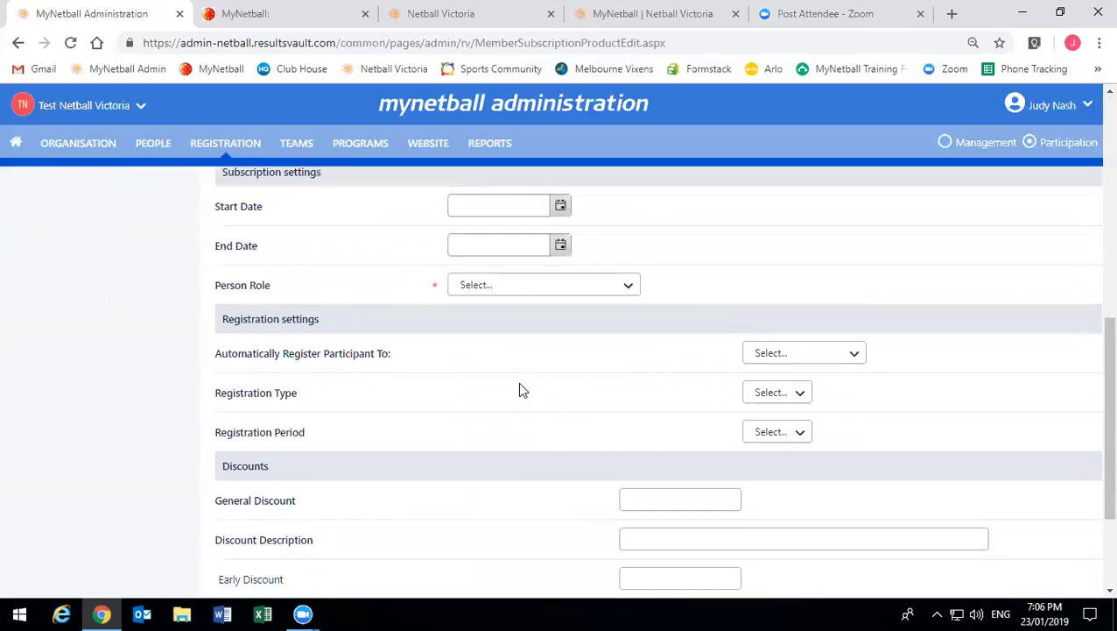
scroll(519, 388, "up", 1)
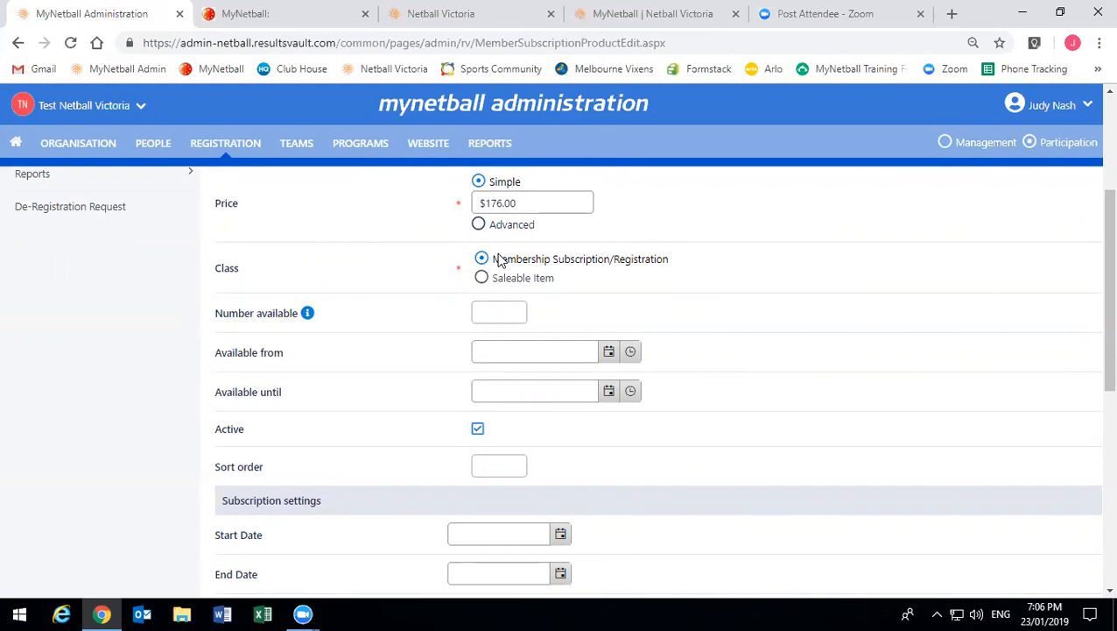
left_click(504, 306)
type("10")
key("BackSpace")
key("BackSpace")
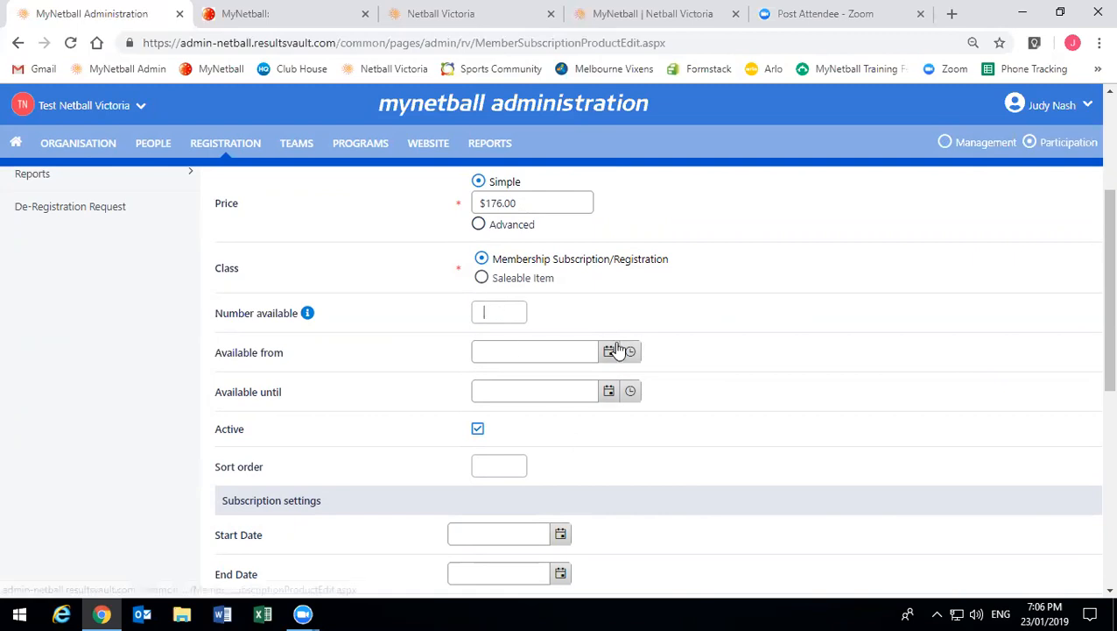
left_click(545, 347)
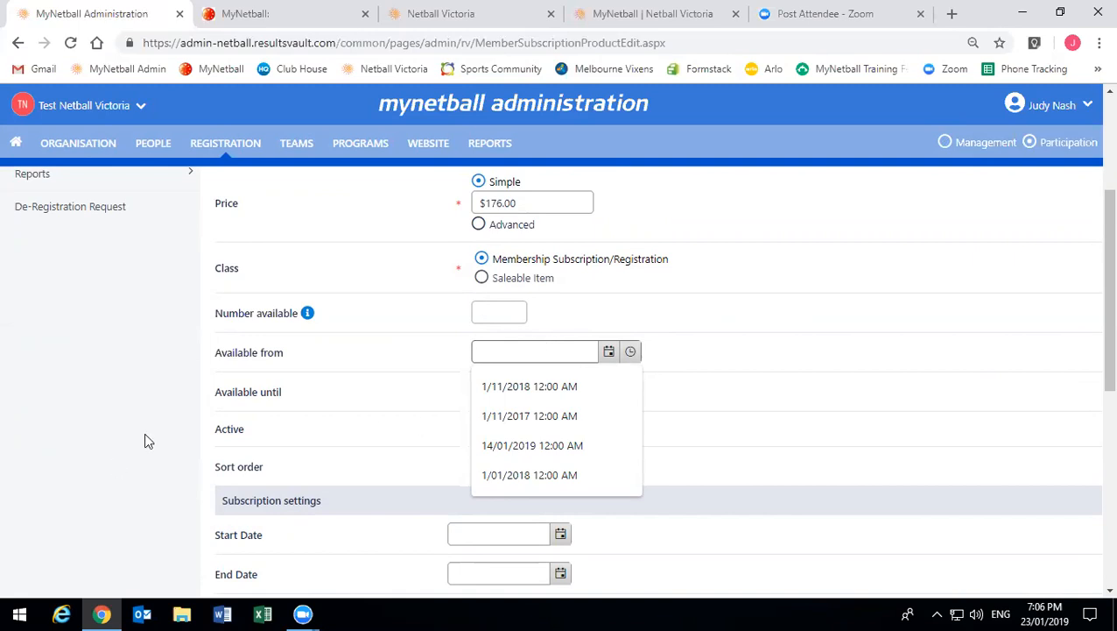
left_click(261, 387)
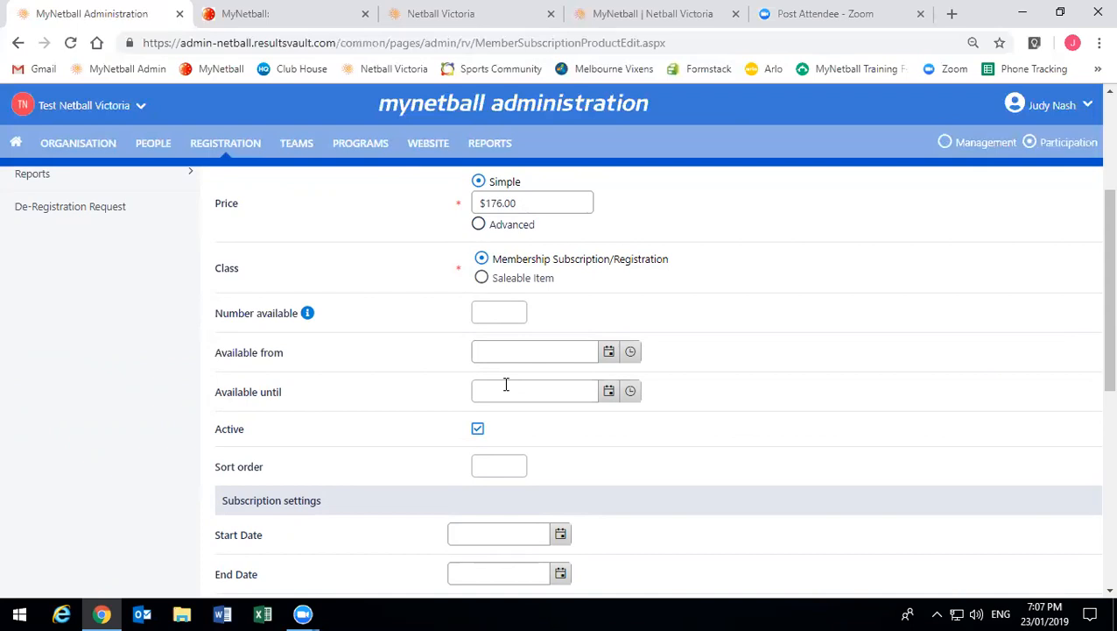
- Set the subscription start date to 1 January 2019
scroll(615, 438, "down", 1)
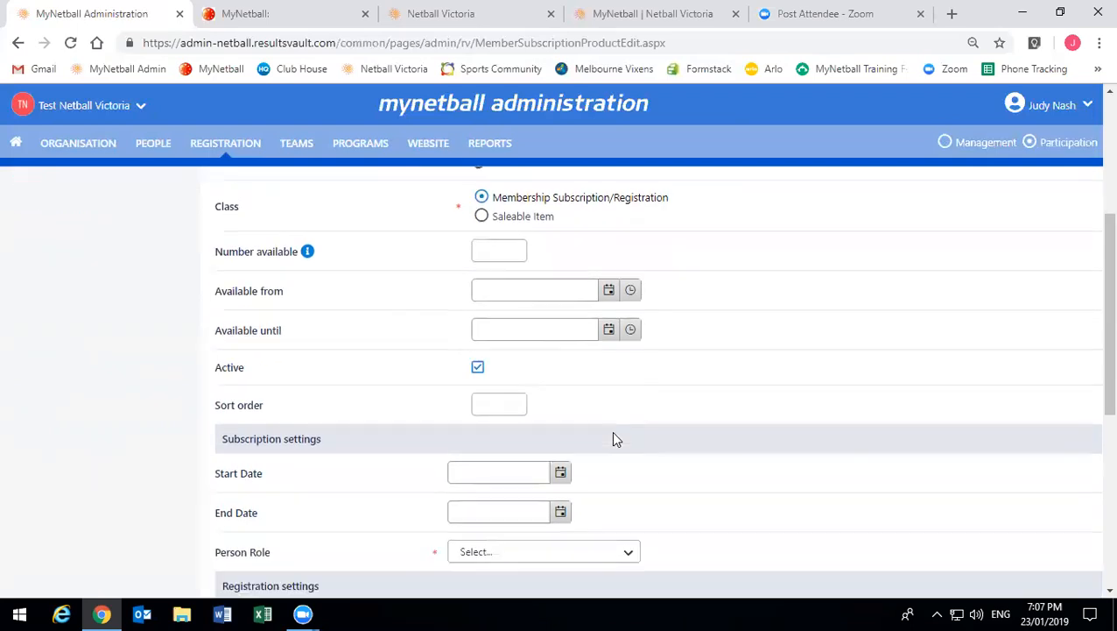
scroll(615, 438, "down", 3)
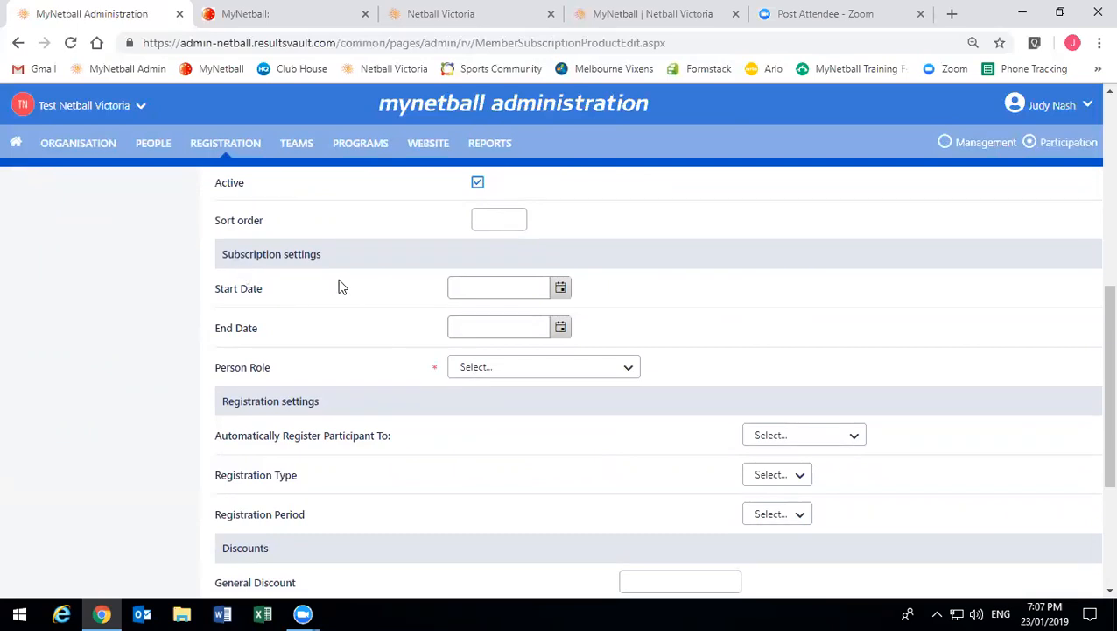
left_click(561, 288)
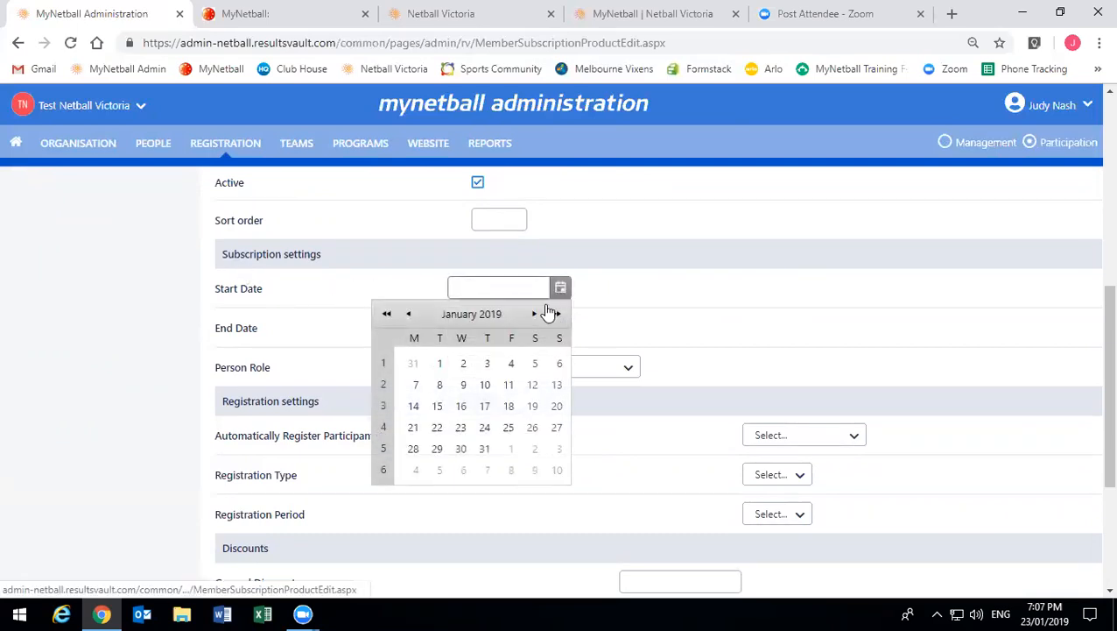
left_click(439, 364)
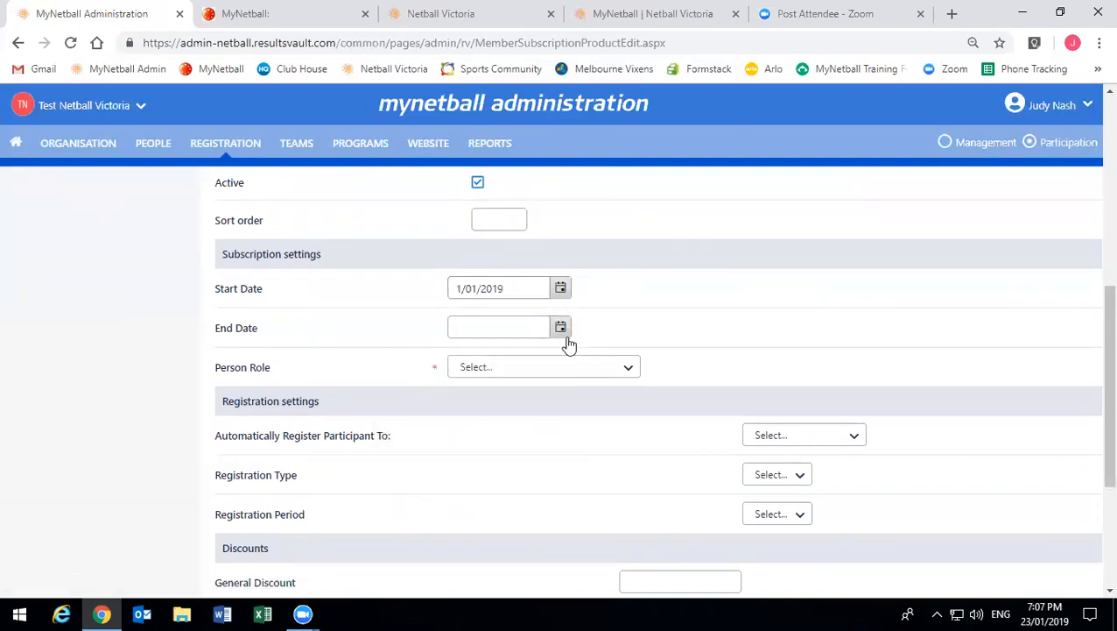
- Set the subscription end date to 31 December 2019
left_click(560, 327)
left_click(535, 354)
left_click(535, 354)
left_click(535, 354)
left_click(535, 354)
left_click(535, 354)
left_click(535, 354)
left_click(535, 354)
left_click(535, 353)
left_click(535, 354)
left_click(535, 354)
left_click(535, 354)
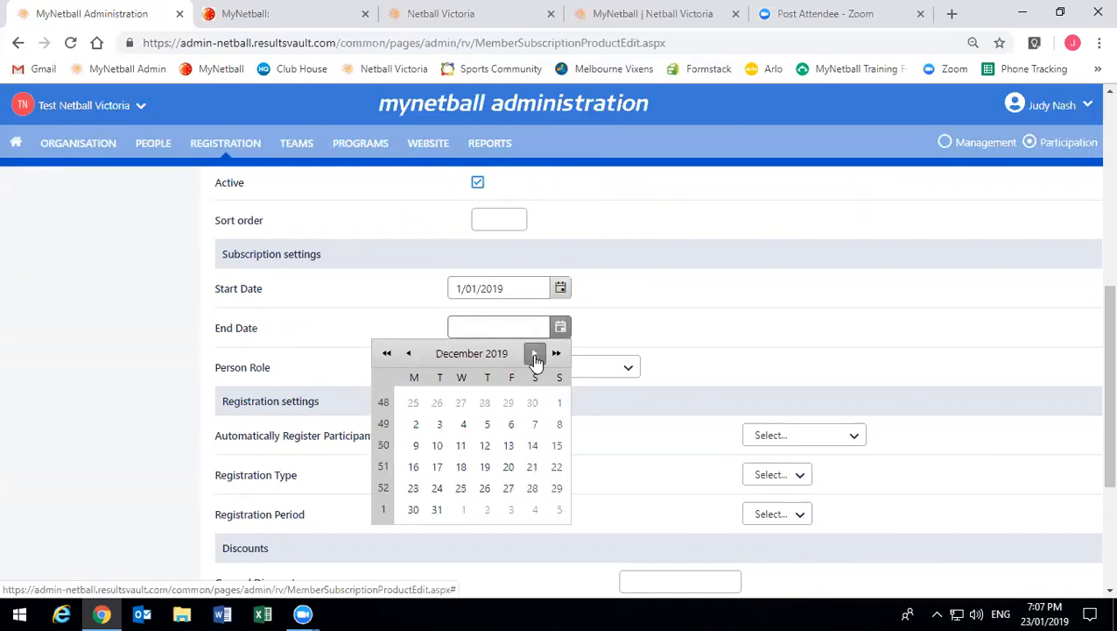
left_click(437, 508)
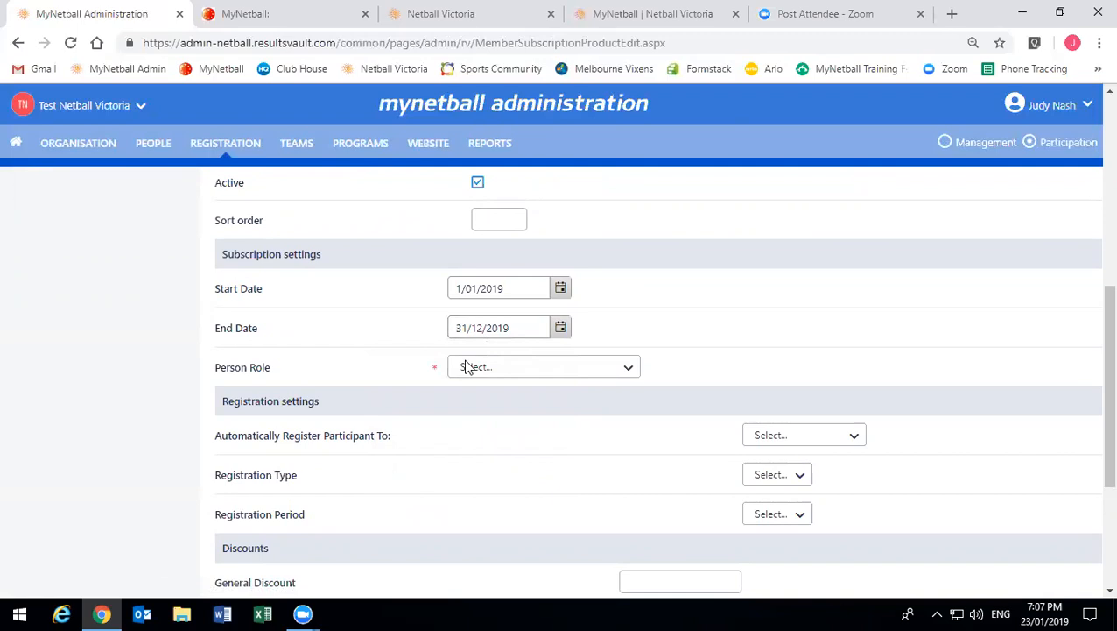
left_click(465, 367)
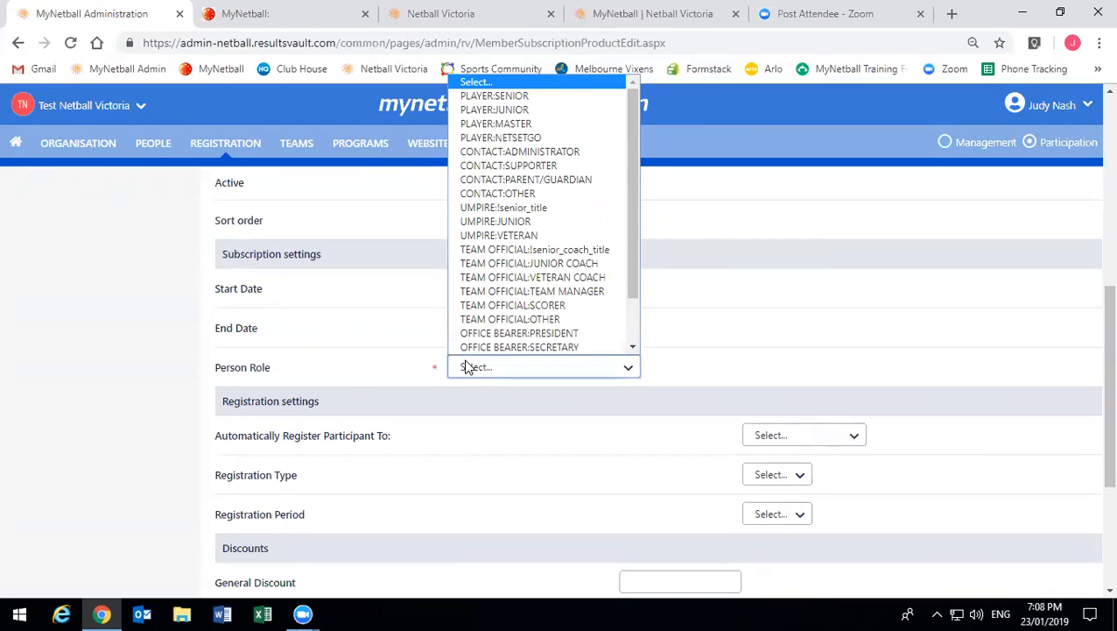
- Set the person role to PLAYER:SENIOR, replacing the mistaken UMPIRE:VETERAN choice
left_click(518, 236)
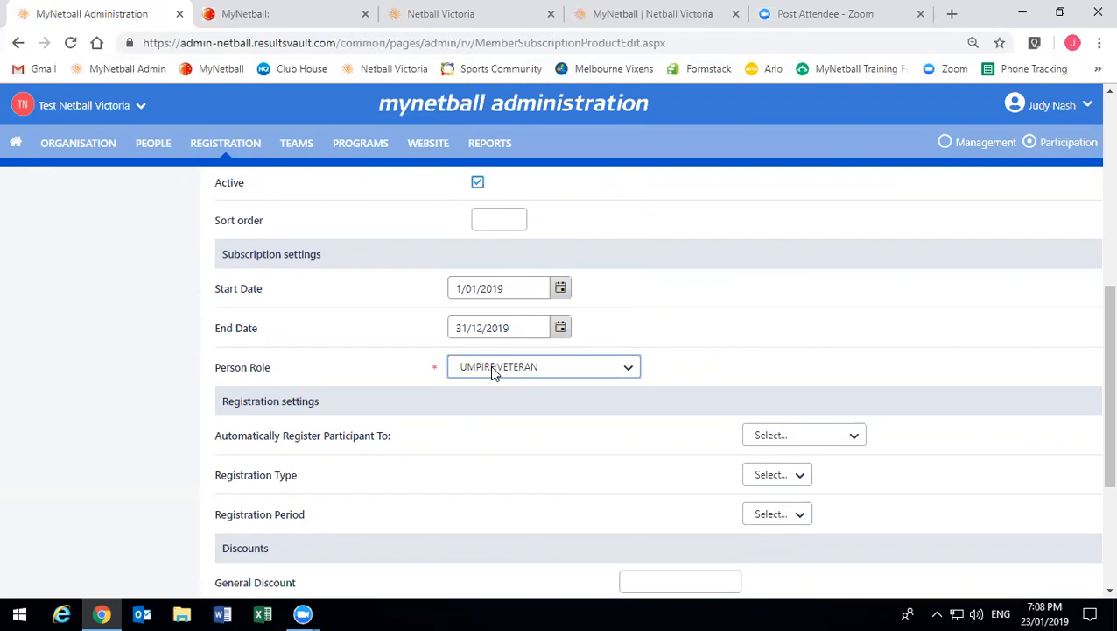
left_click(493, 373)
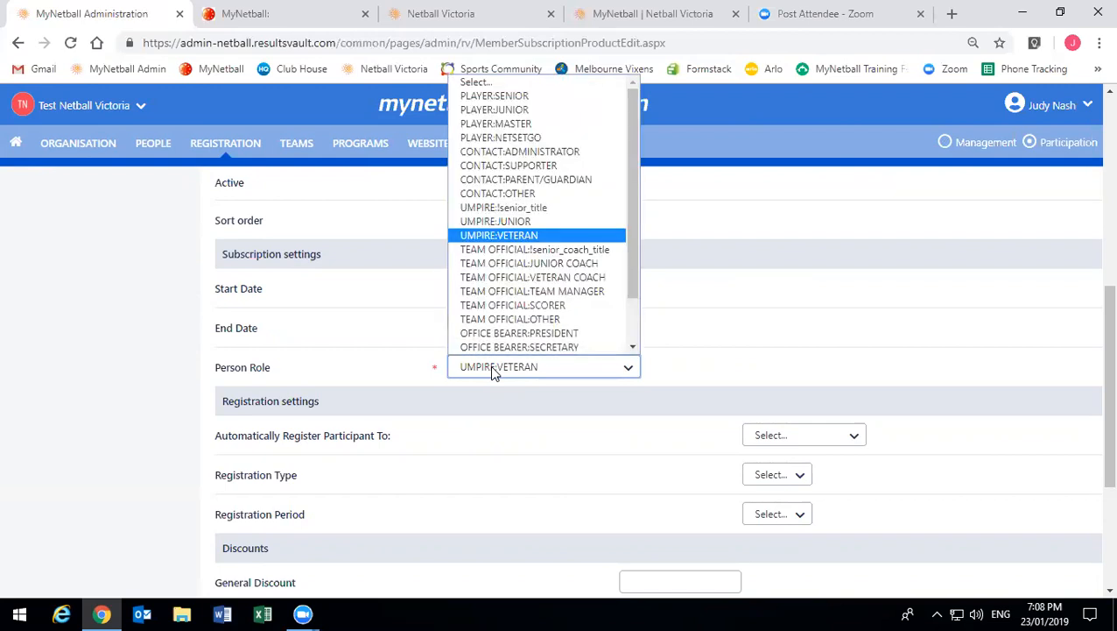
left_click(521, 95)
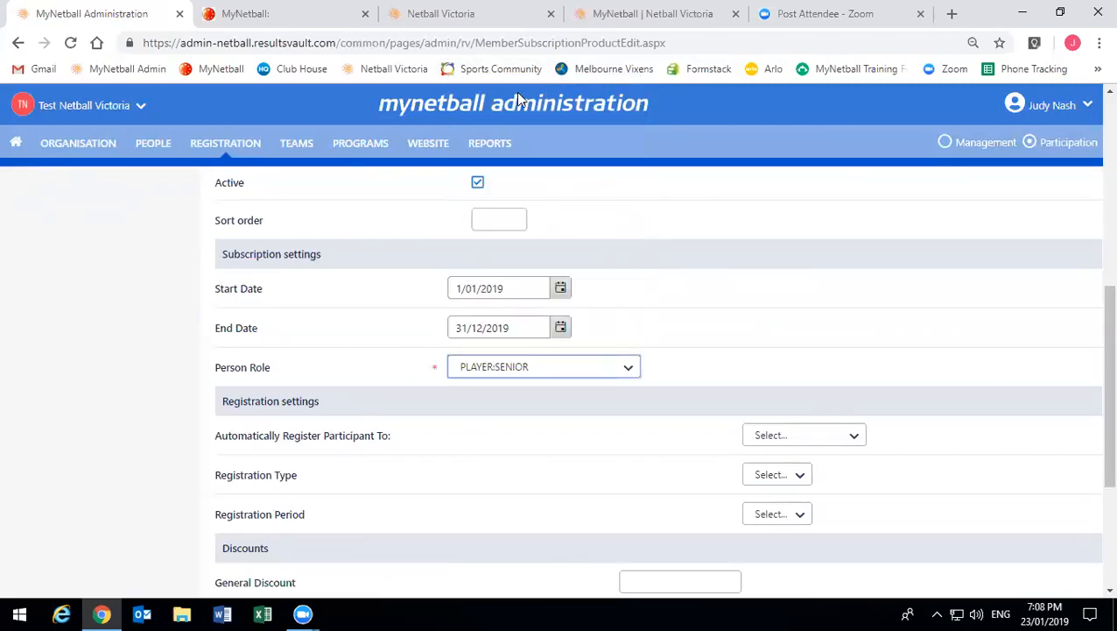
left_click(317, 426)
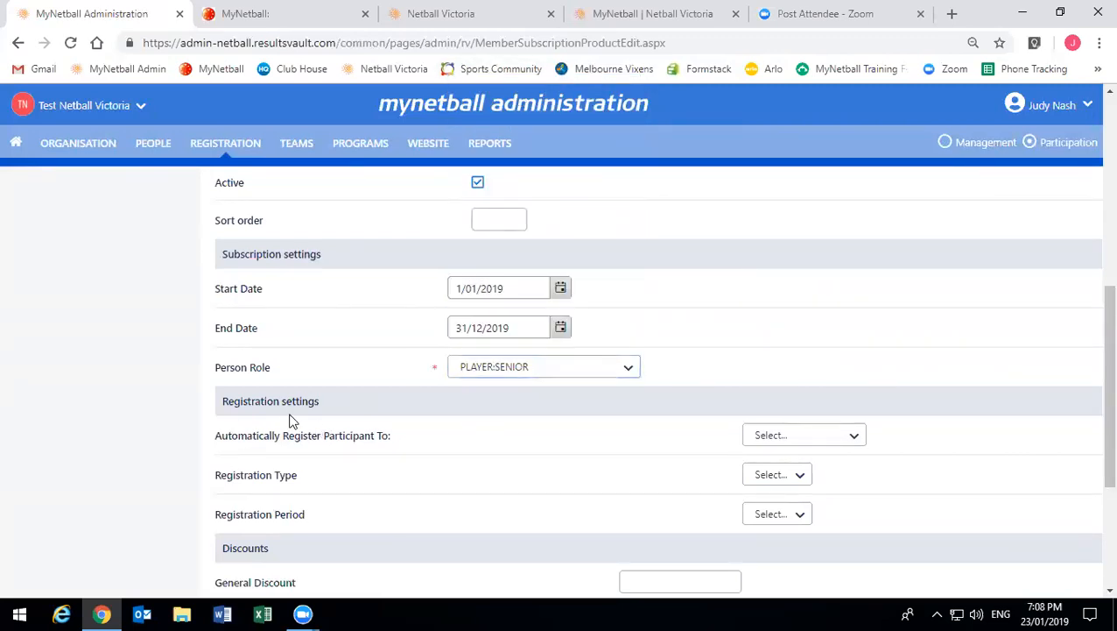
scroll(292, 419, "down", 2)
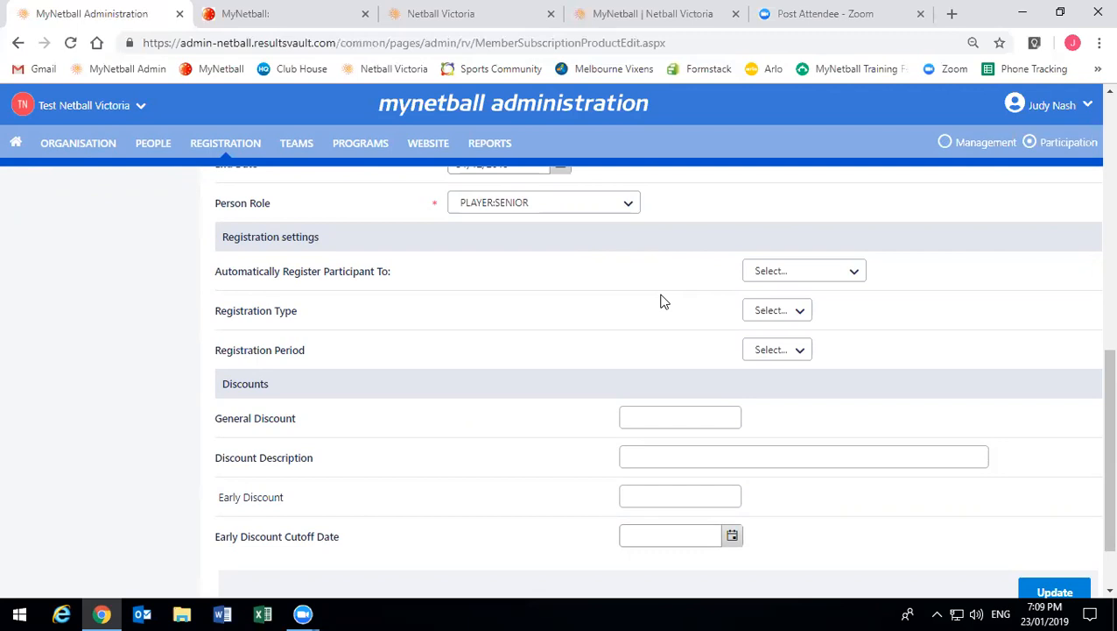
- Choose Test Netball Victoria under 'Automatically Register Participant To'
left_click(761, 271)
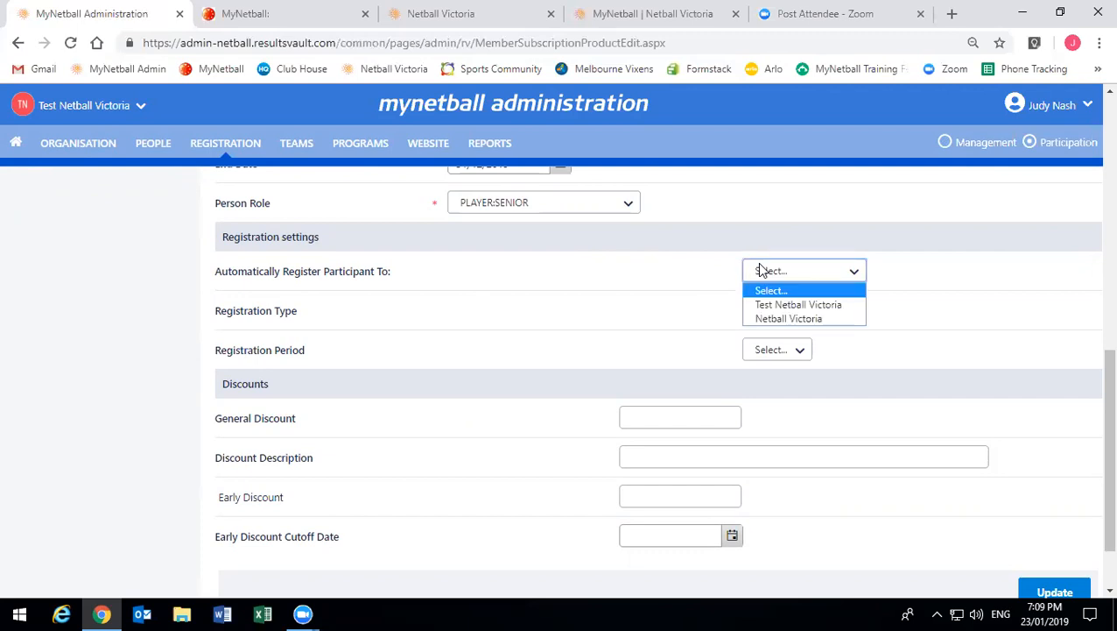
left_click(760, 271)
left_click(760, 270)
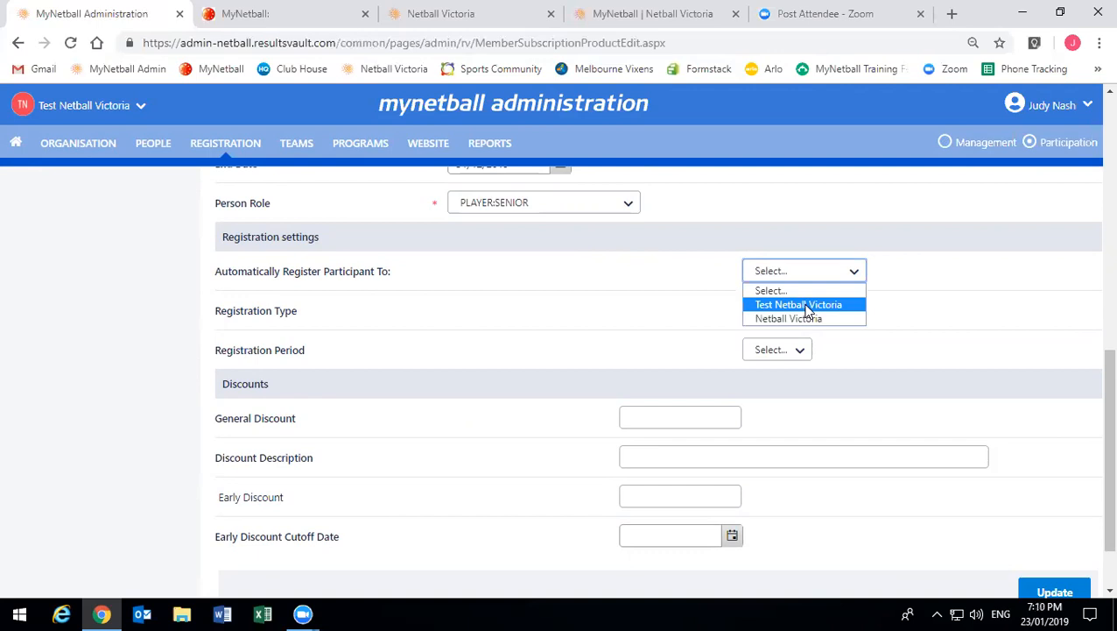
left_click(798, 305)
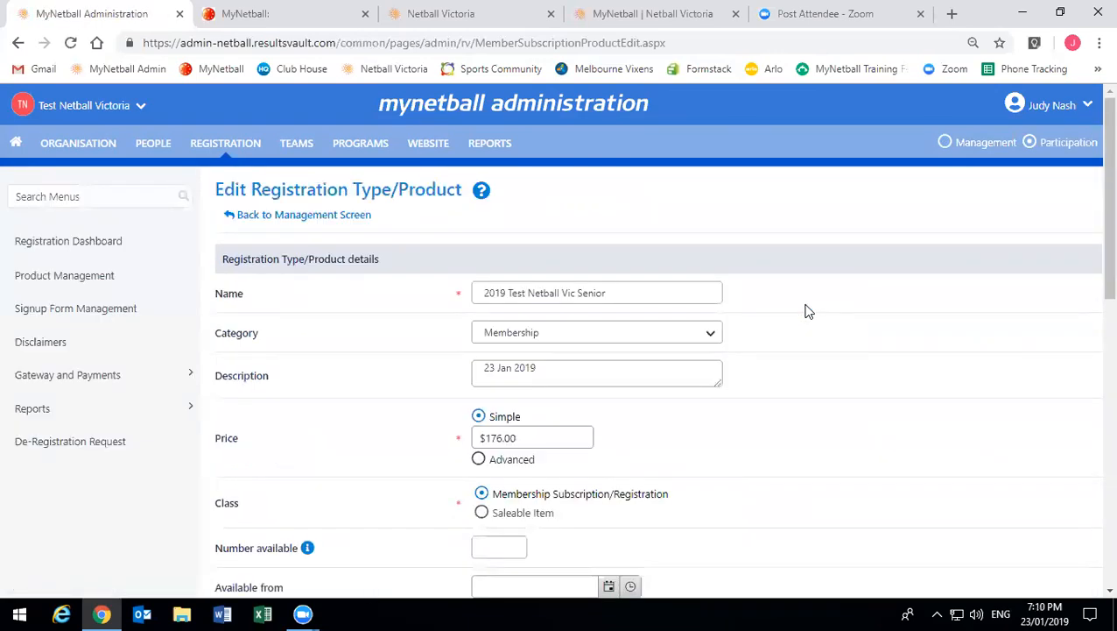
- Keep the registration period at 2019 and set the registration type to Senior
scroll(808, 311, "down", 10)
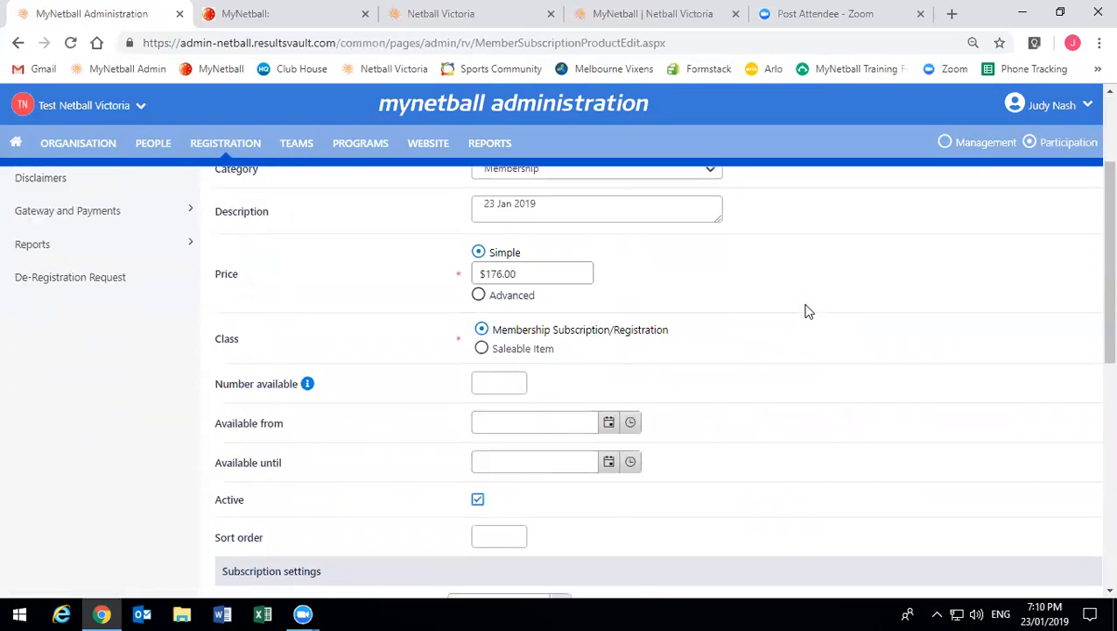
scroll(808, 311, "up", 1)
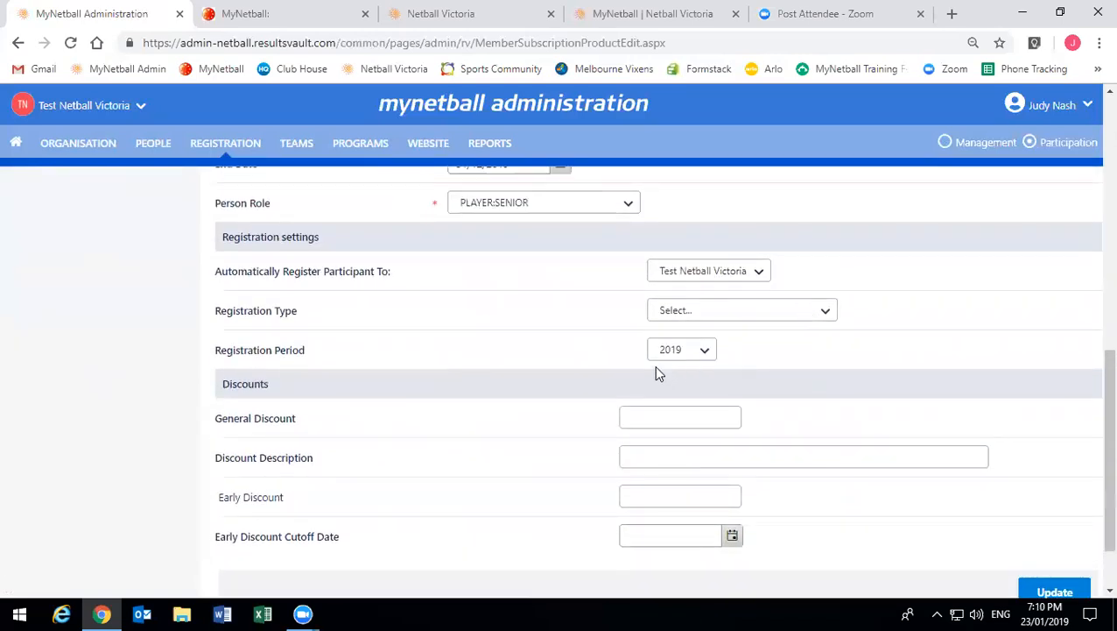
left_click(706, 351)
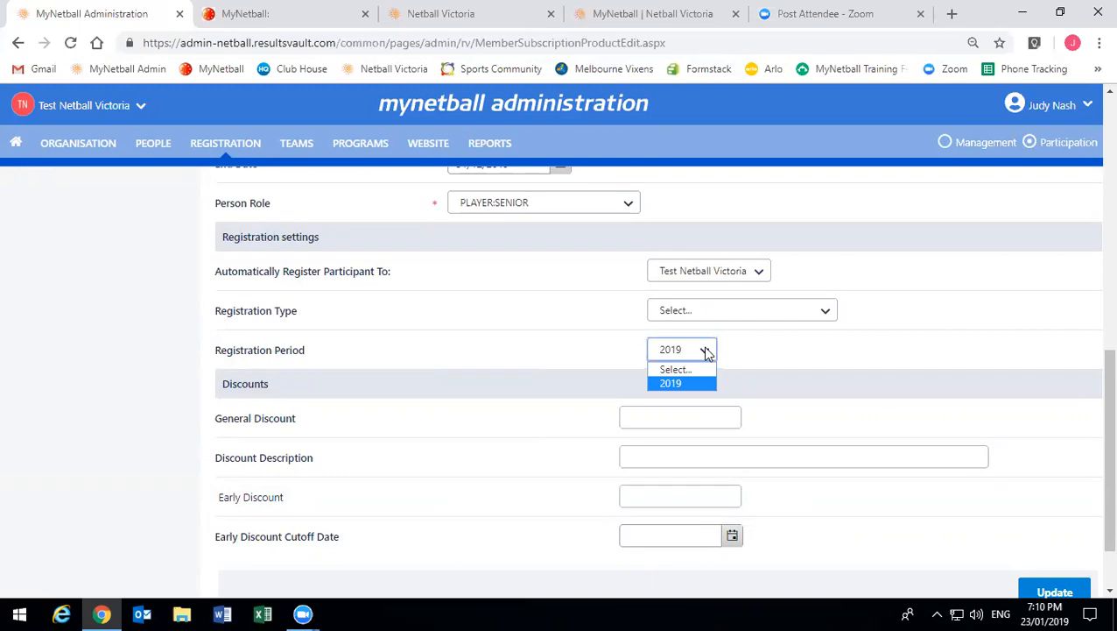
left_click(706, 352)
left_click(712, 315)
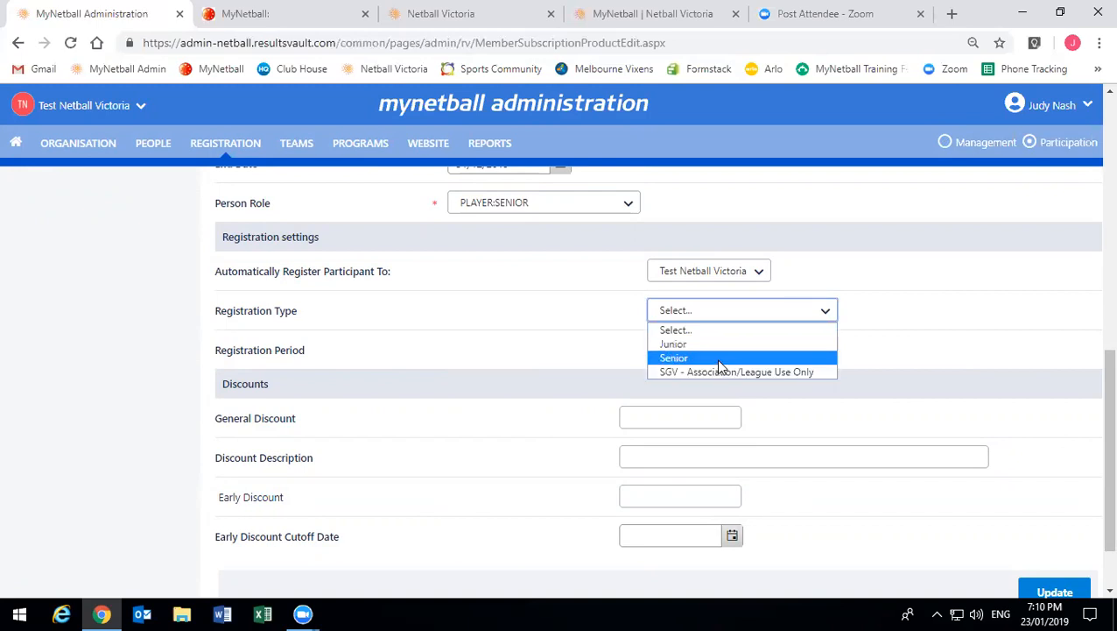
left_click(716, 359)
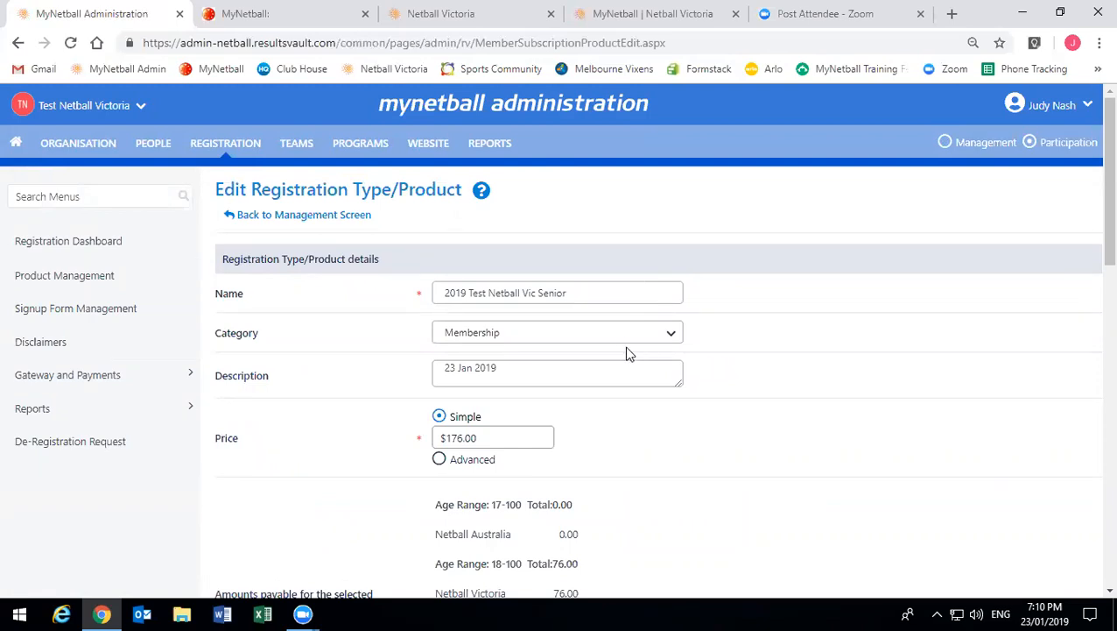
scroll(624, 342, "down", 2)
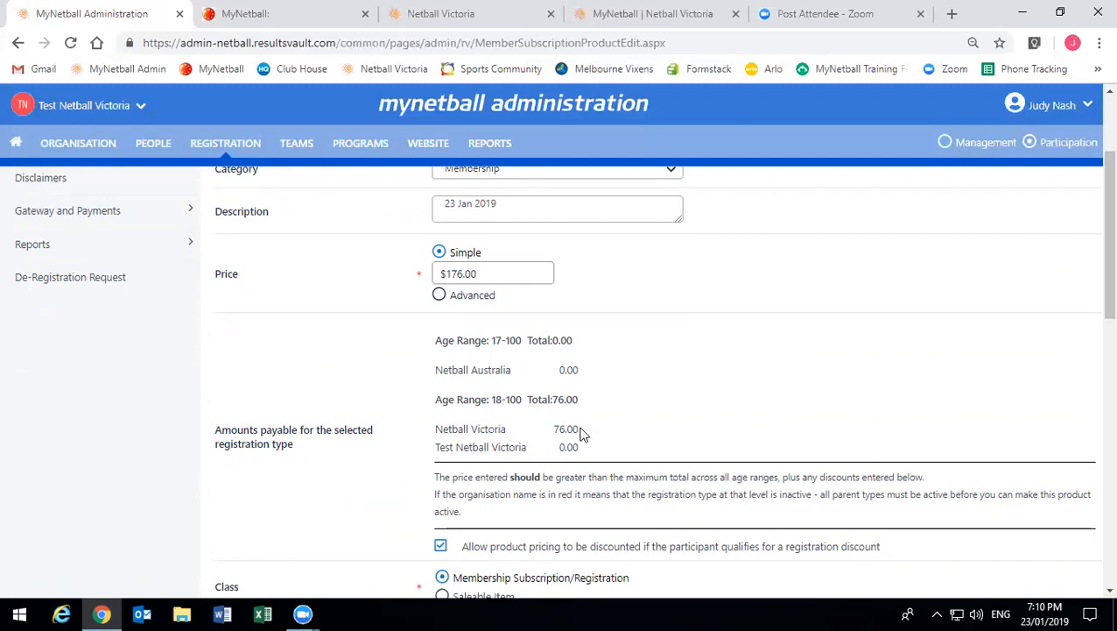
left_click_drag(579, 448, 576, 401)
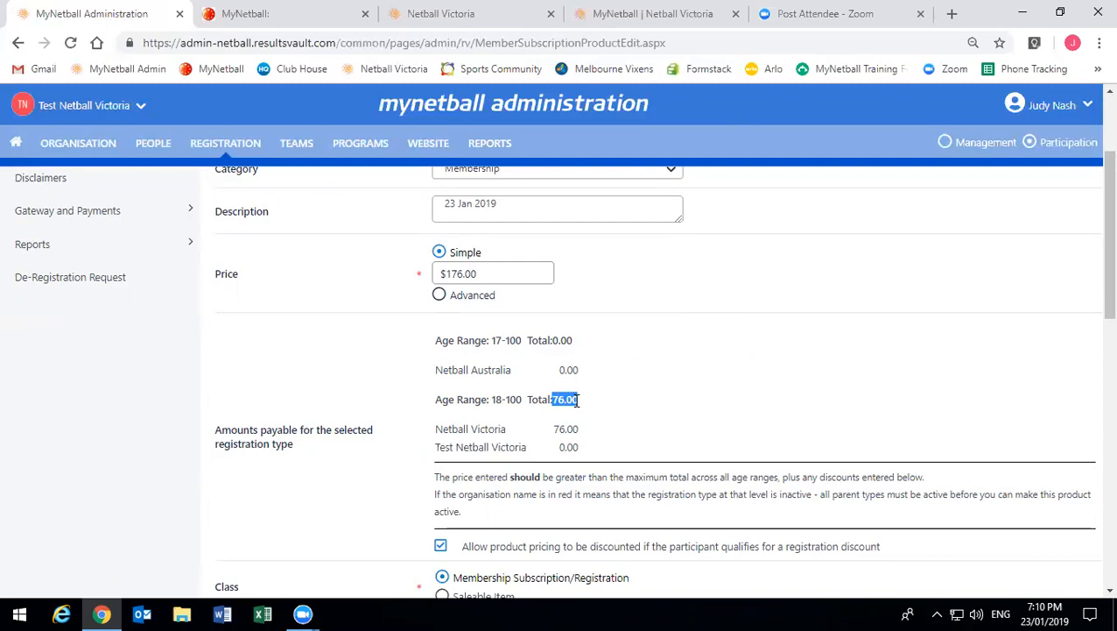
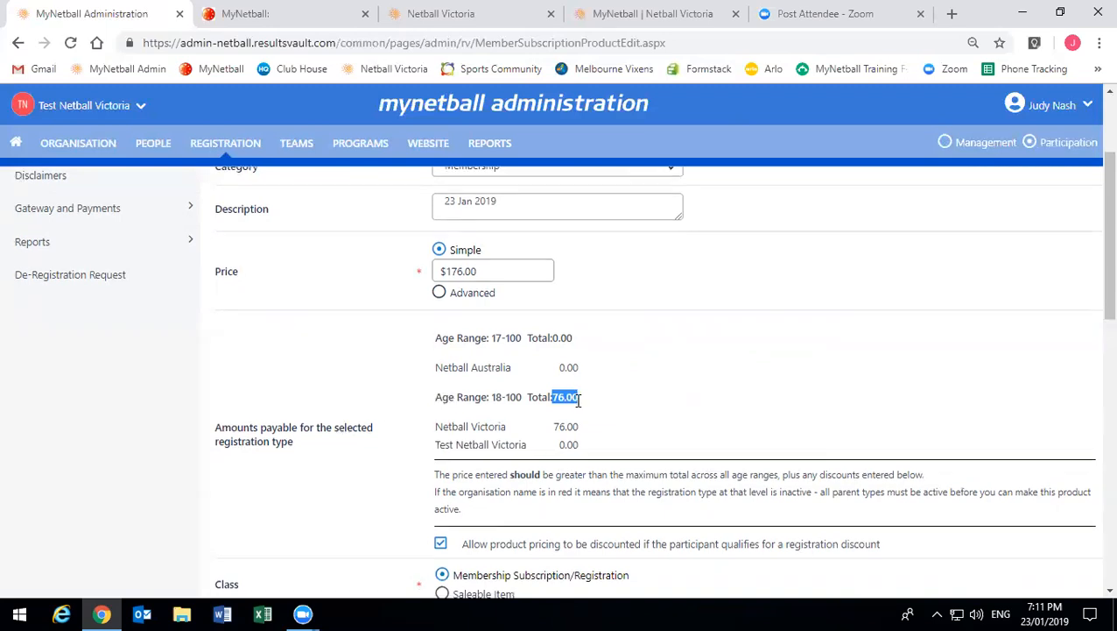
- Scroll to the discount section and highlight the registration discount eligibility wording
scroll(576, 401, "down", 1)
left_click_drag(883, 465, 465, 480)
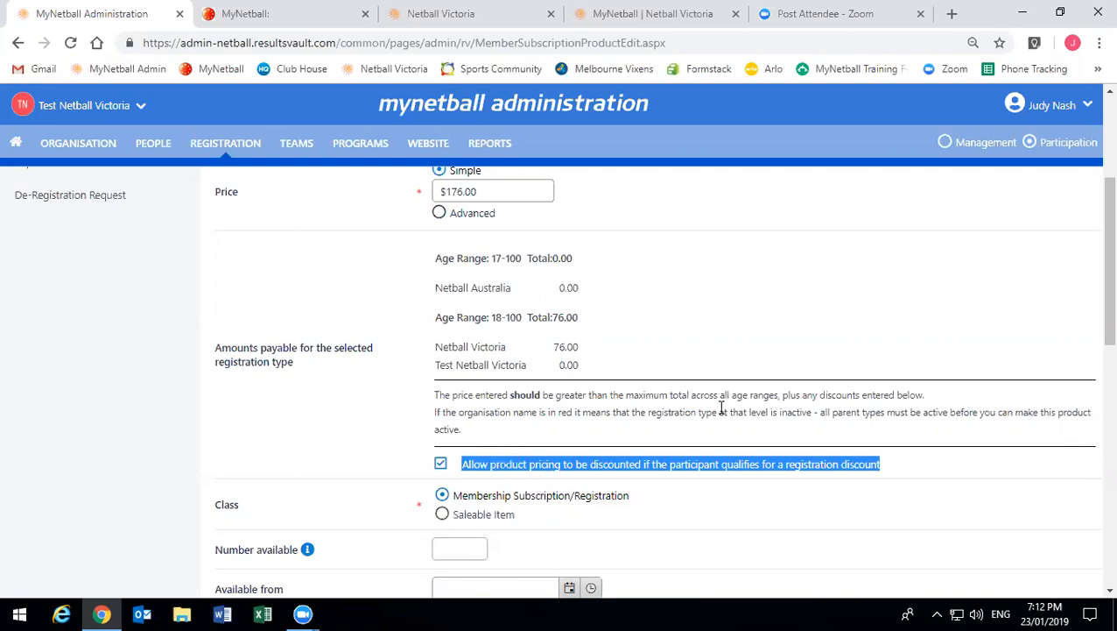
scroll(343, 465, "down", 1)
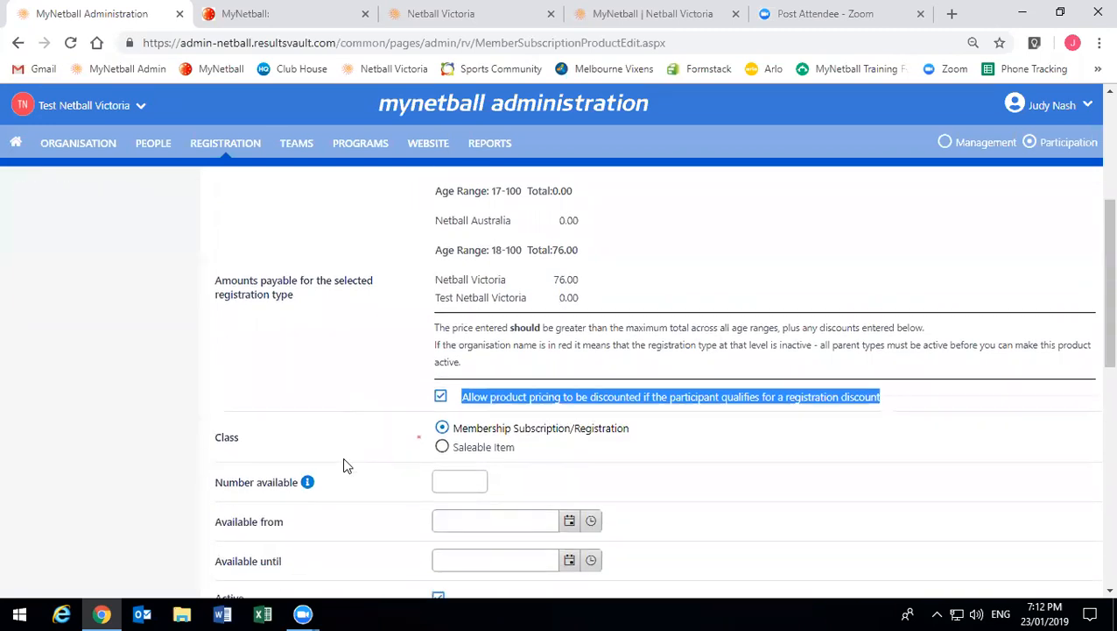
scroll(318, 438, "down", 2)
scroll(318, 438, "down", 5)
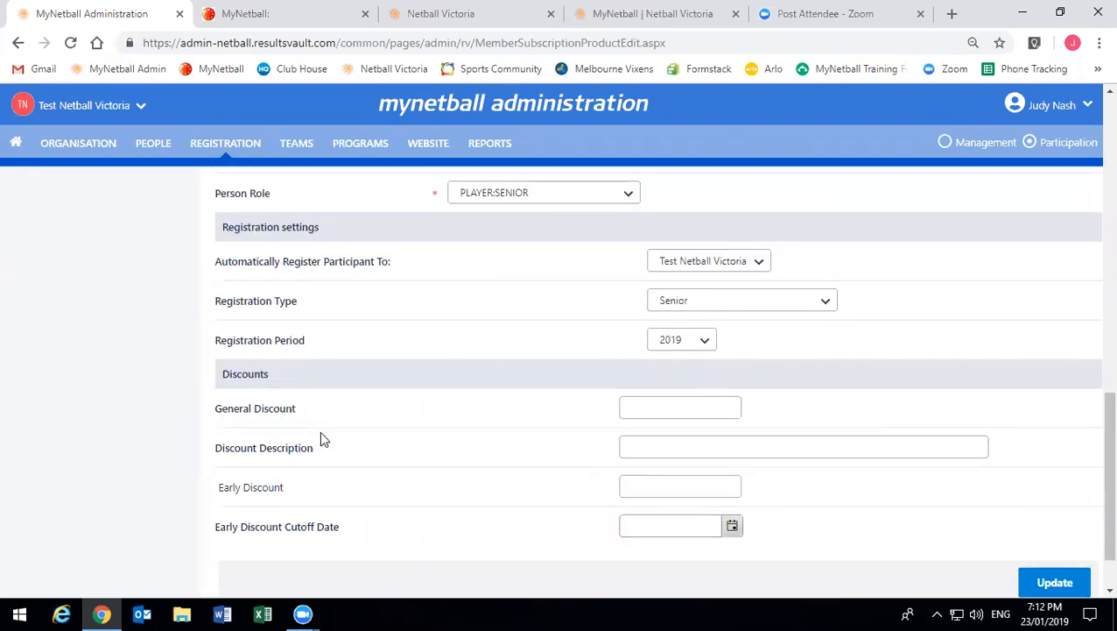
scroll(323, 425, "down", 1)
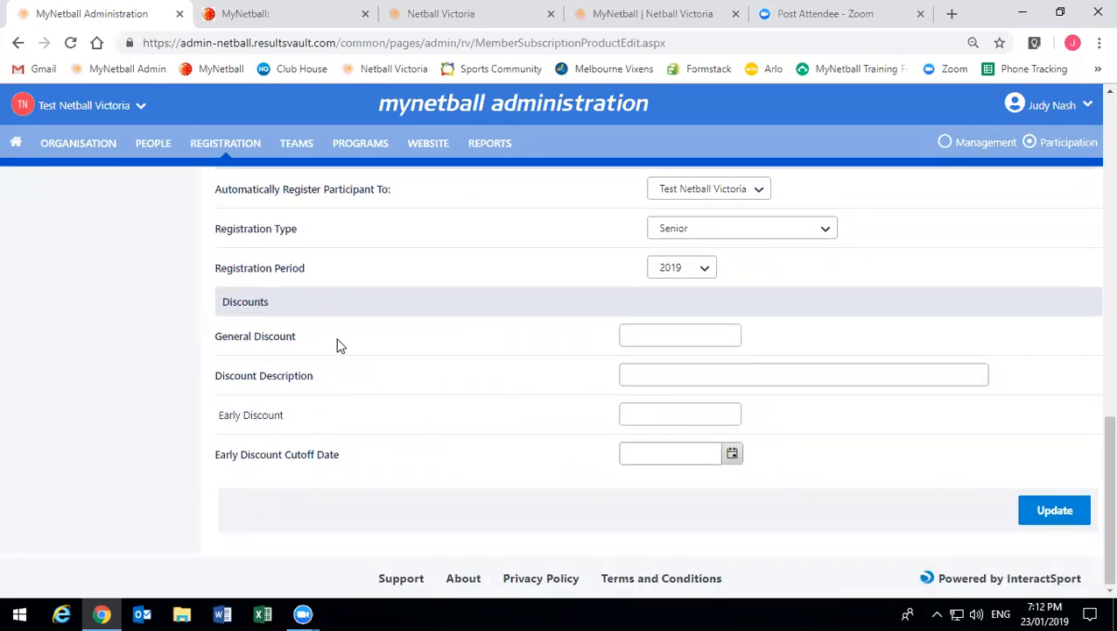
- Leave the General Discount and Discount Description fields empty
left_click(670, 330)
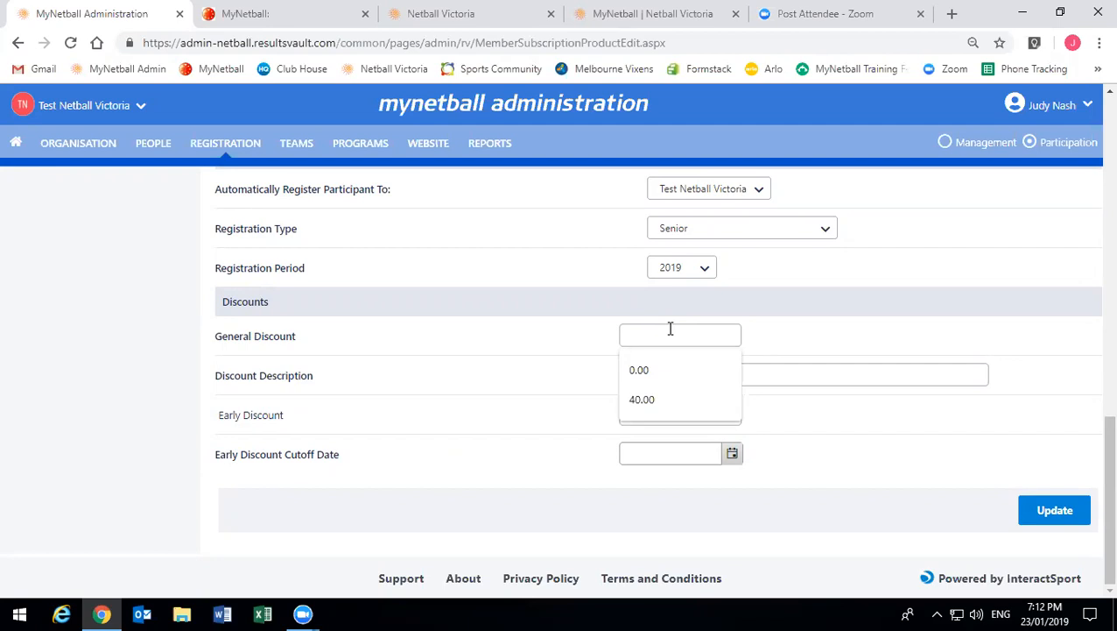
left_click(592, 348)
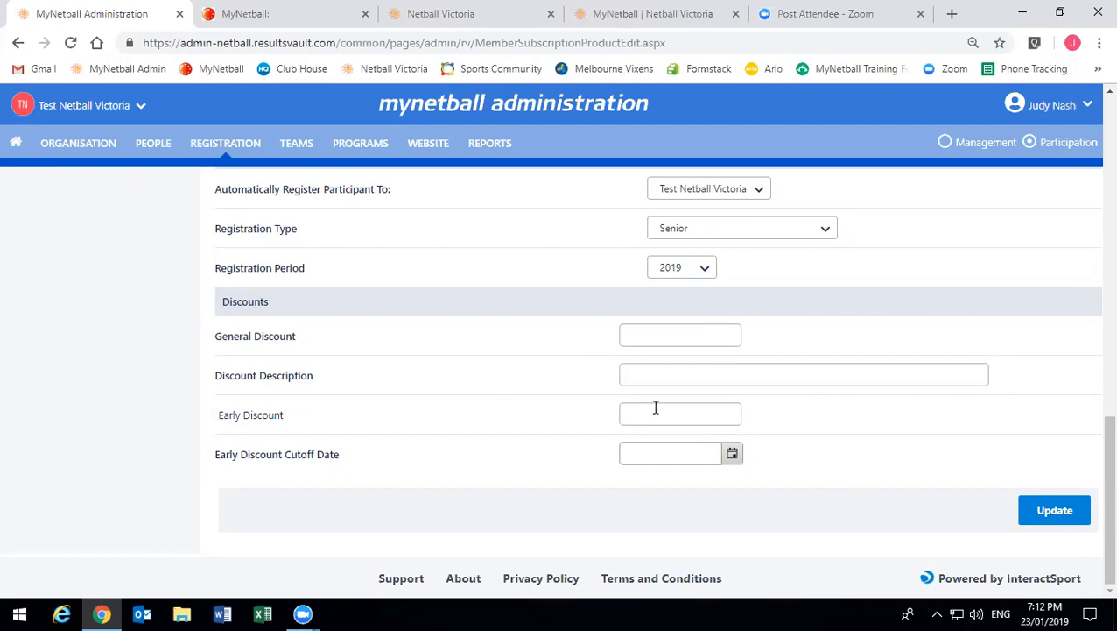
left_click(659, 371)
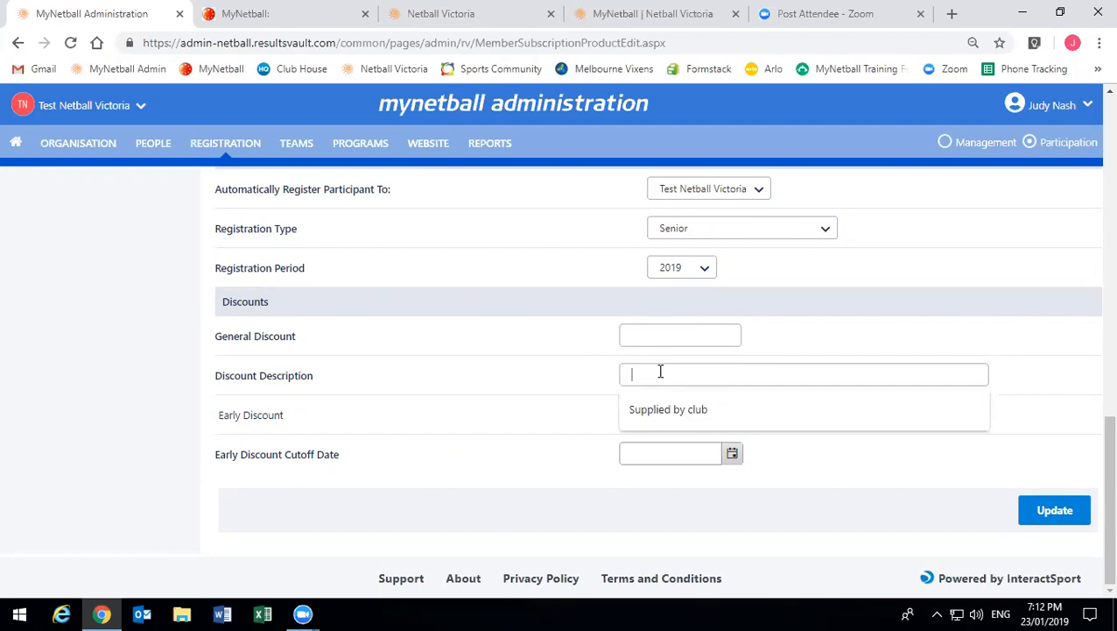
left_click(588, 379)
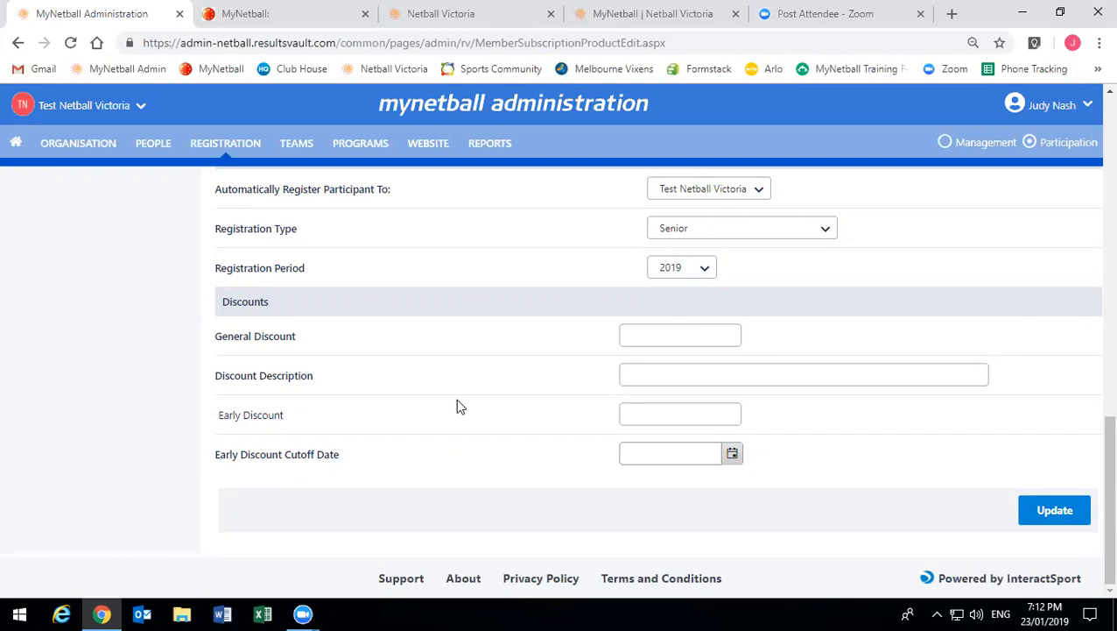
- Set the Early Discount to 10.00 with an early discount cutoff date of 01/02/2019
left_click(667, 417)
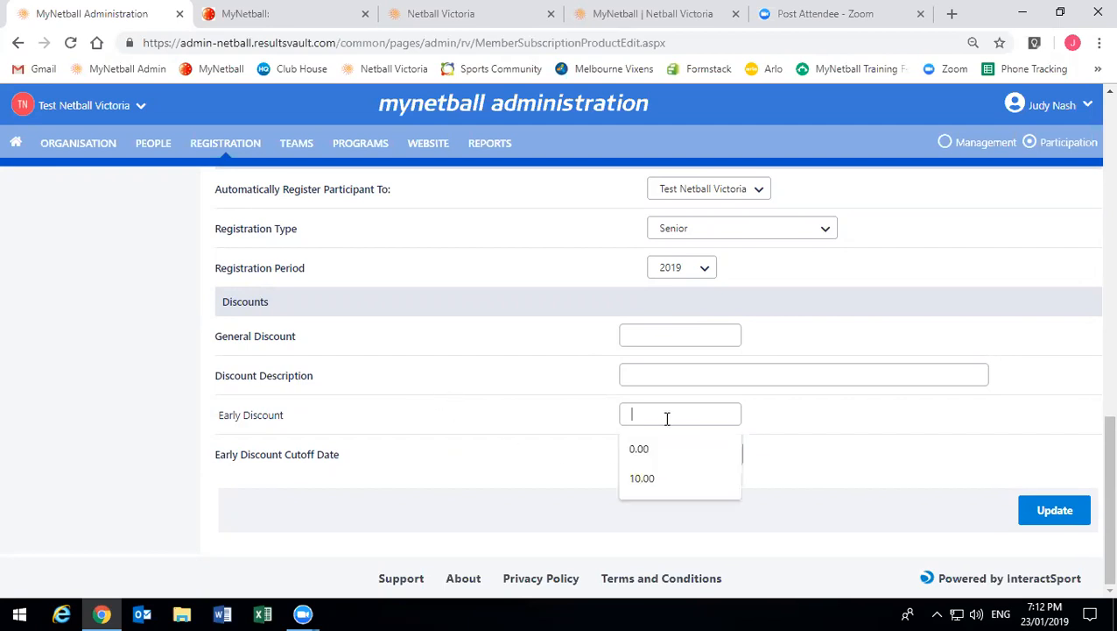
left_click(648, 485)
left_click(675, 456)
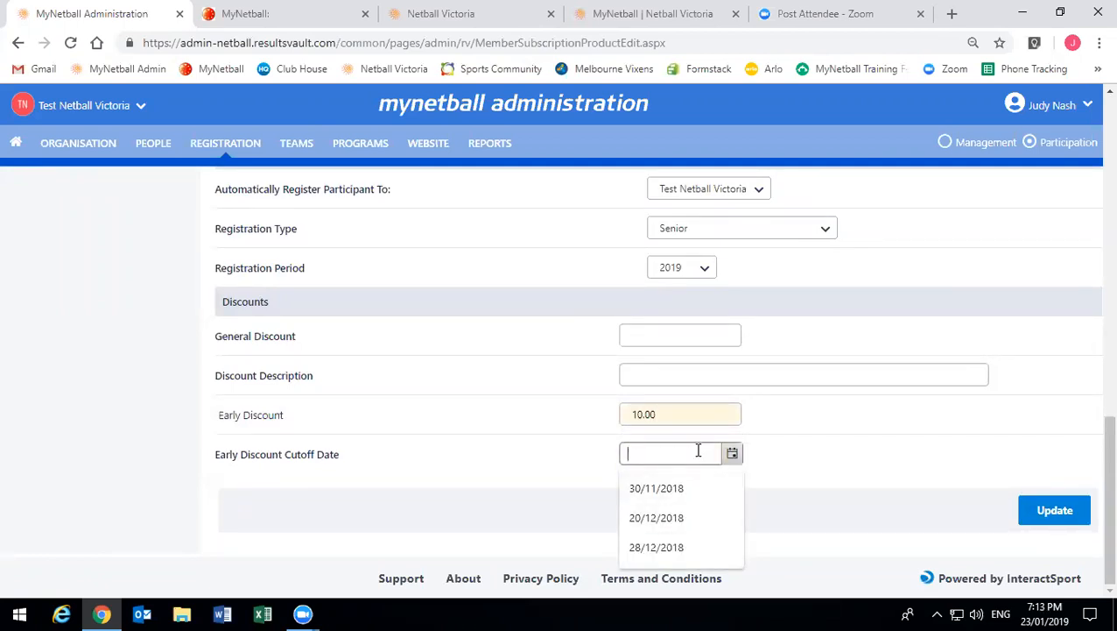
type("01/02/20149")
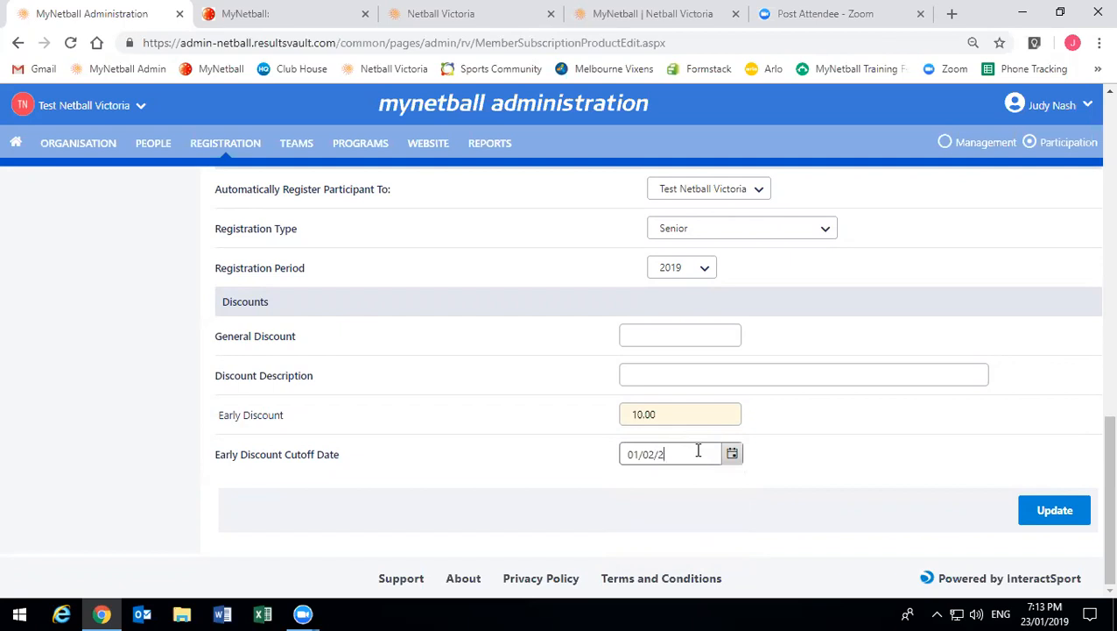
key("BackSpace")
type("9")
key("BackSpace")
key("BackSpace")
type("9")
left_click(864, 485)
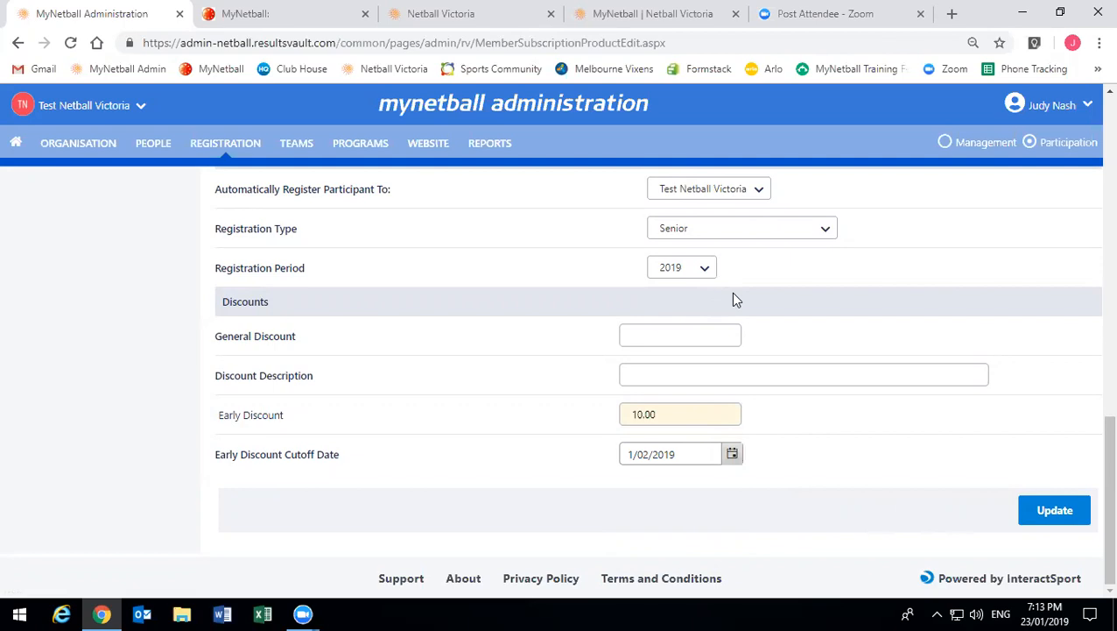
- Save the product changes and check the 76 total for ages 18-100
left_click(1028, 513)
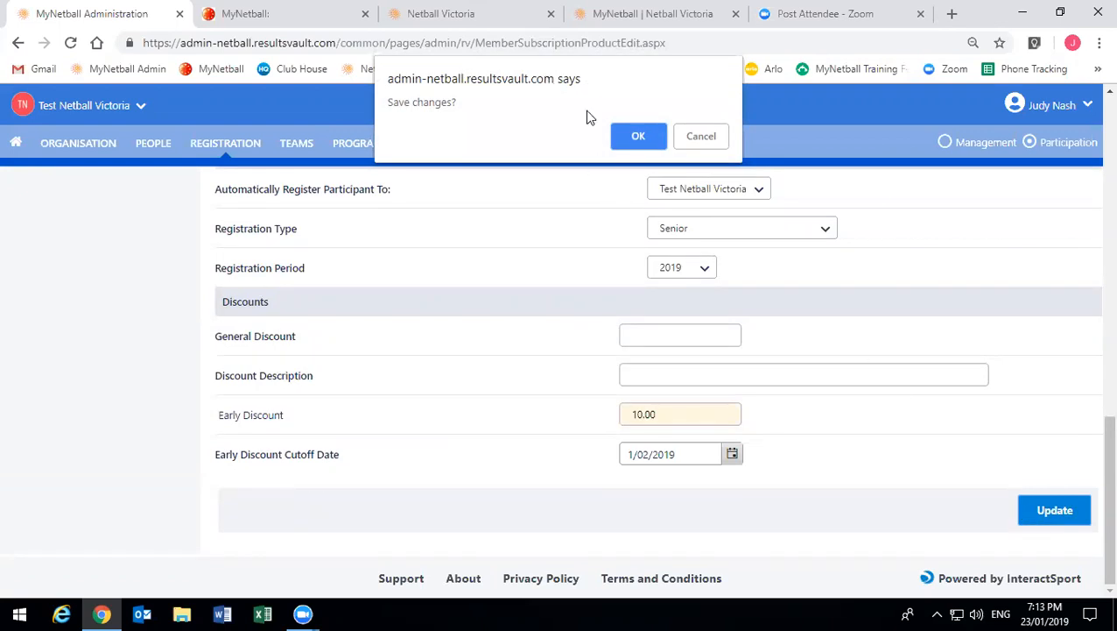
left_click(627, 139)
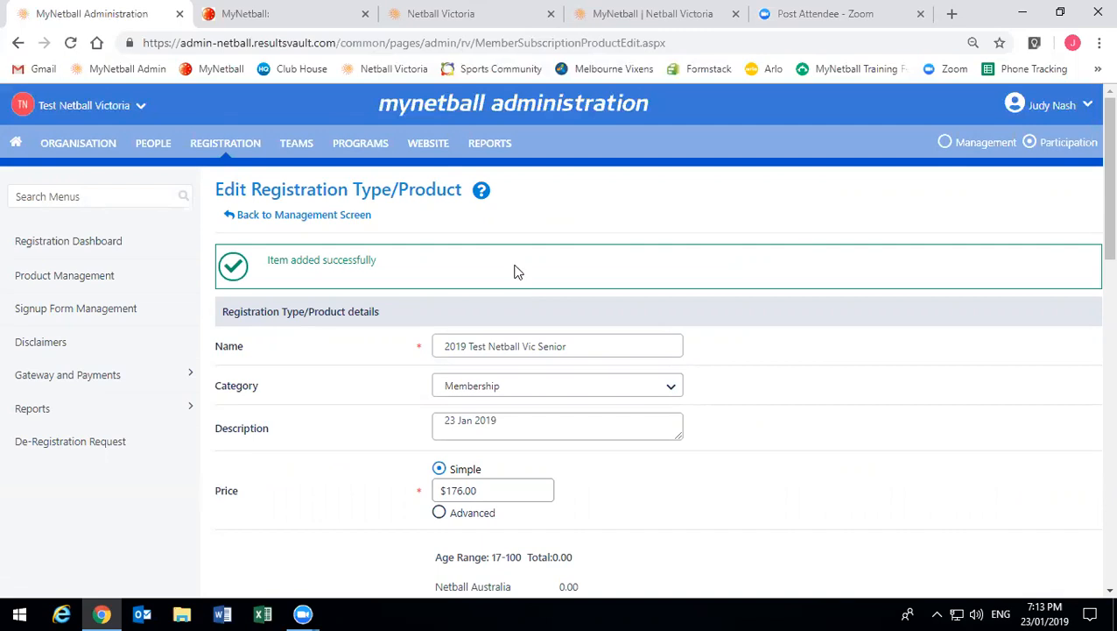
scroll(499, 332, "down", 2)
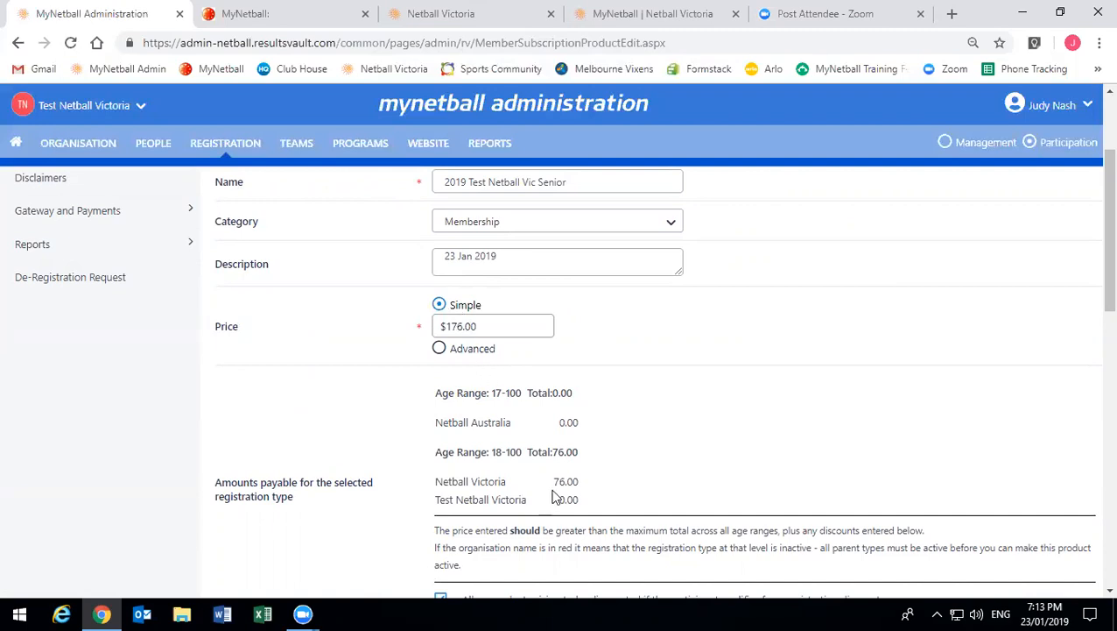
left_click_drag(557, 450, 570, 457)
scroll(570, 459, "down", 2)
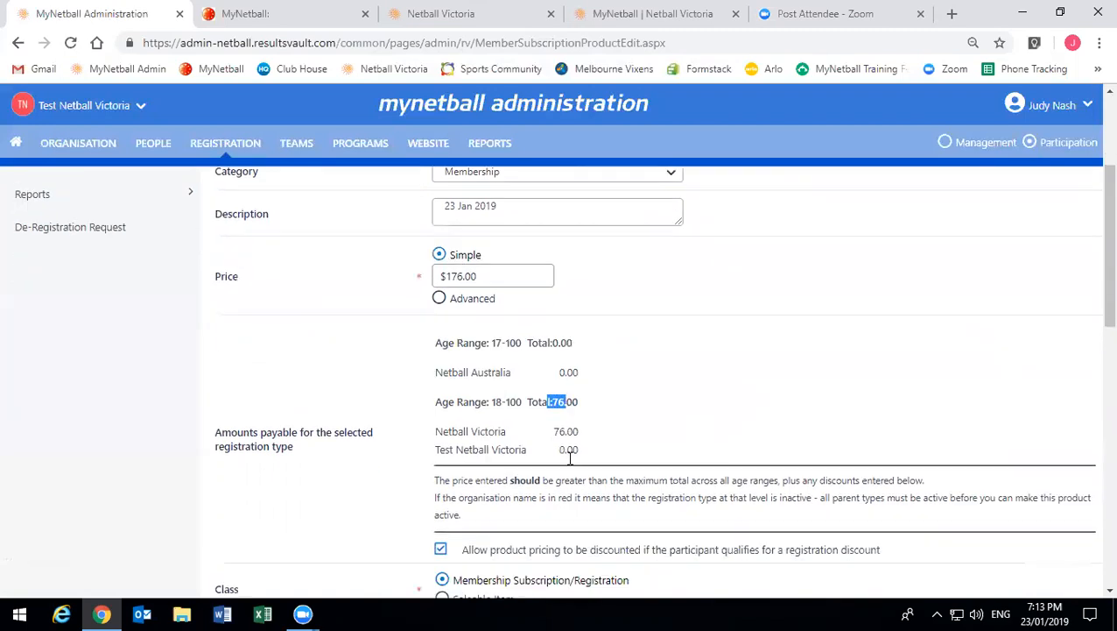
left_click(476, 514)
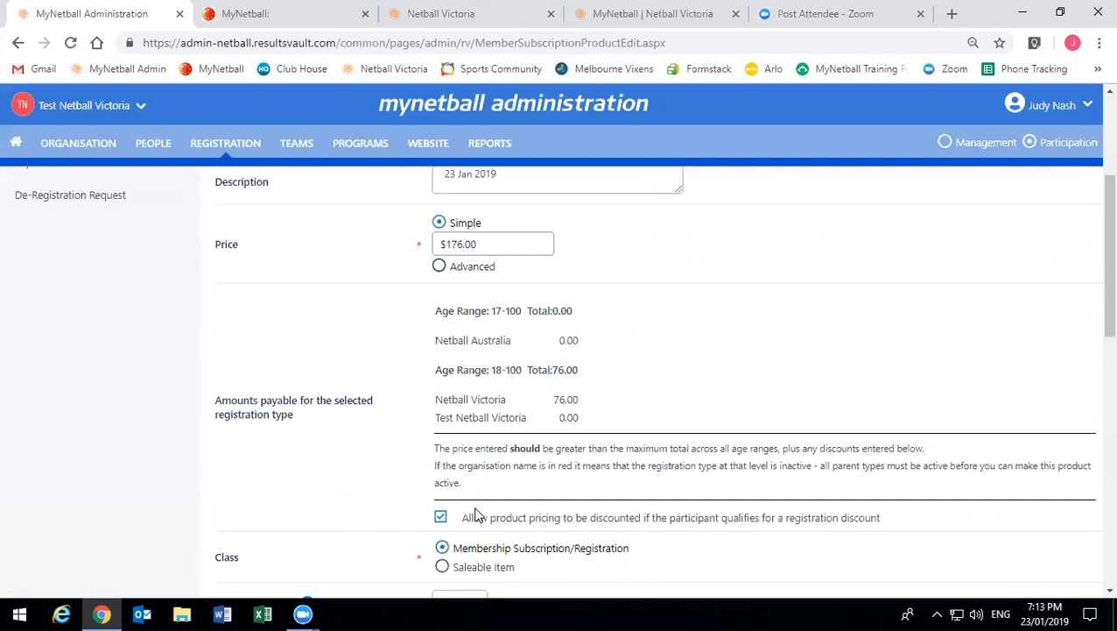
- Review the remaining product amounts and save the product again
scroll(491, 513, "down", 6)
scroll(500, 502, "down", 3)
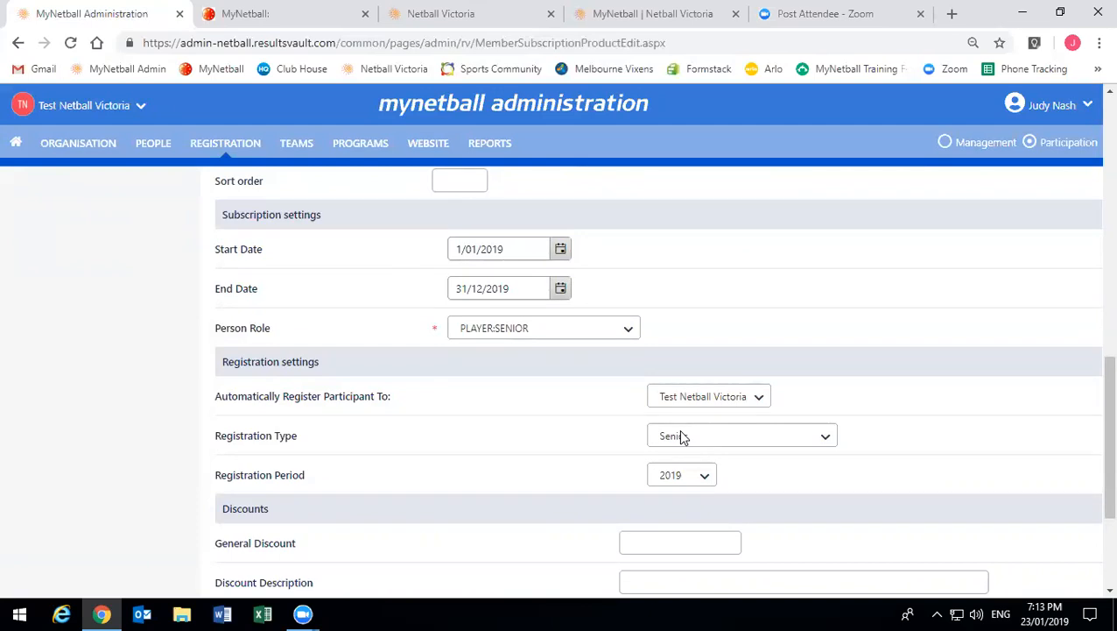
scroll(605, 451, "down", 3)
scroll(600, 457, "down", 1)
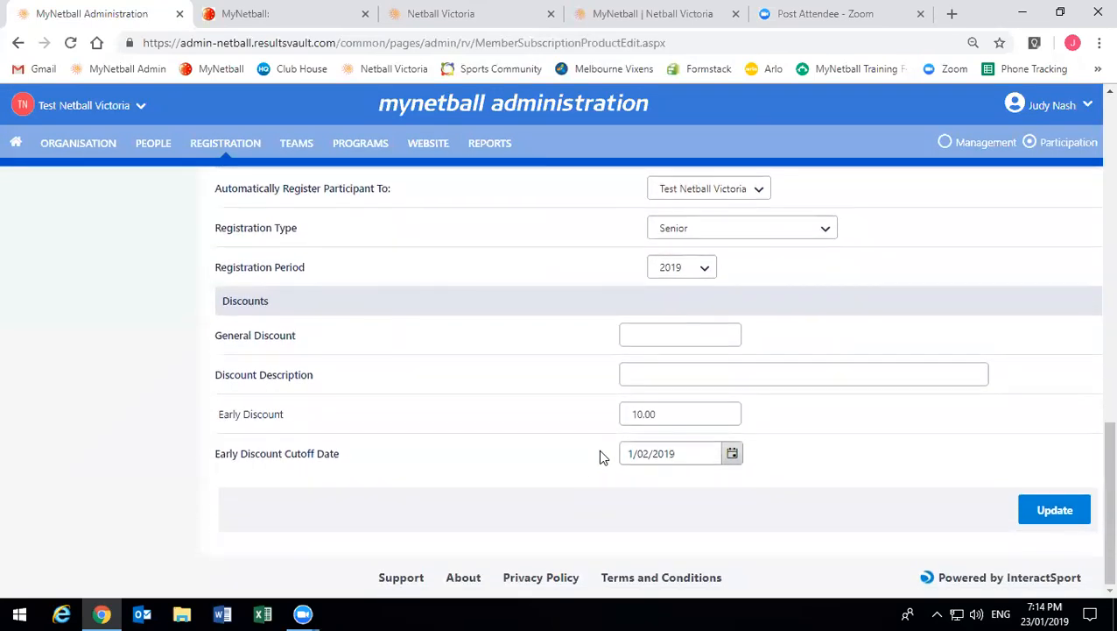
scroll(957, 517, "up", 2)
scroll(957, 516, "down", 1)
left_click(1053, 510)
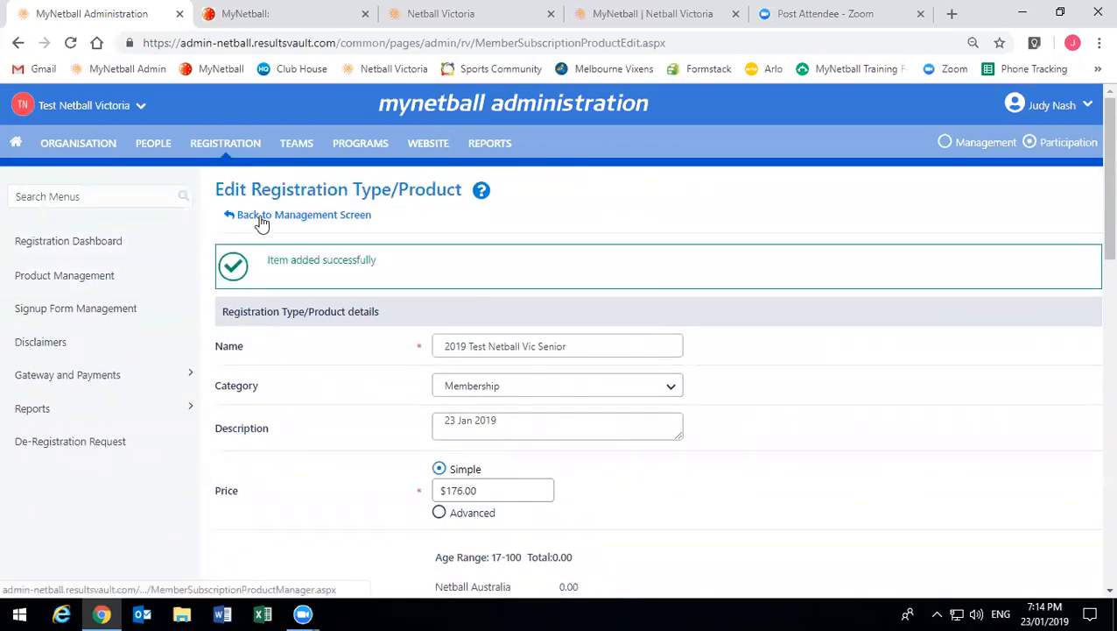
- Go back to the products list, show inactive products, and scroll down to the Hoodie rows
left_click(318, 215)
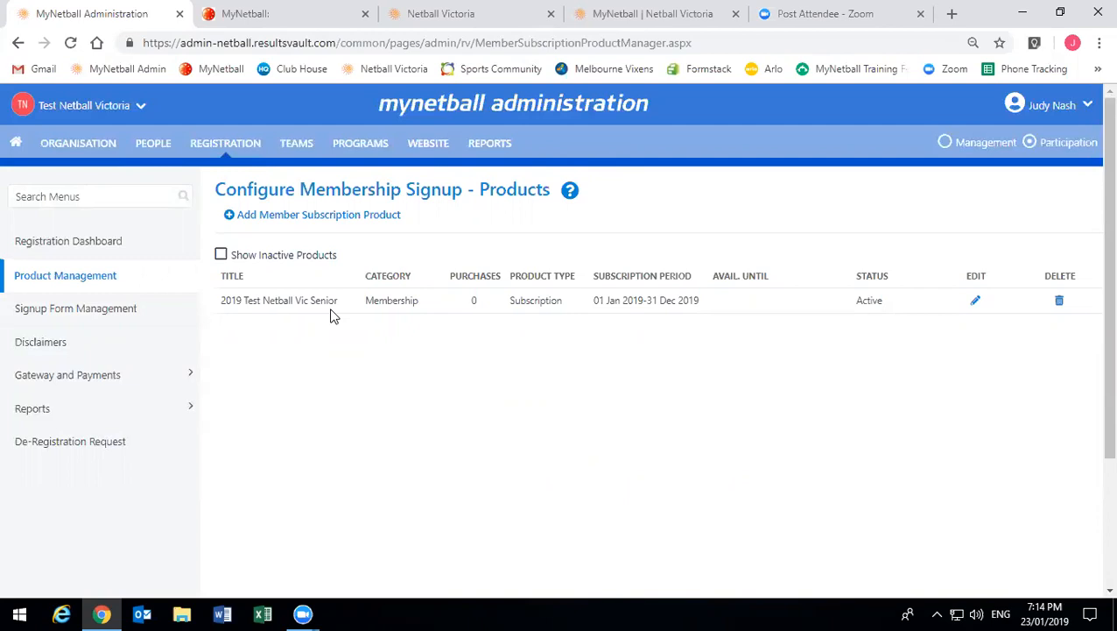
left_click(288, 257)
scroll(304, 388, "down", 4)
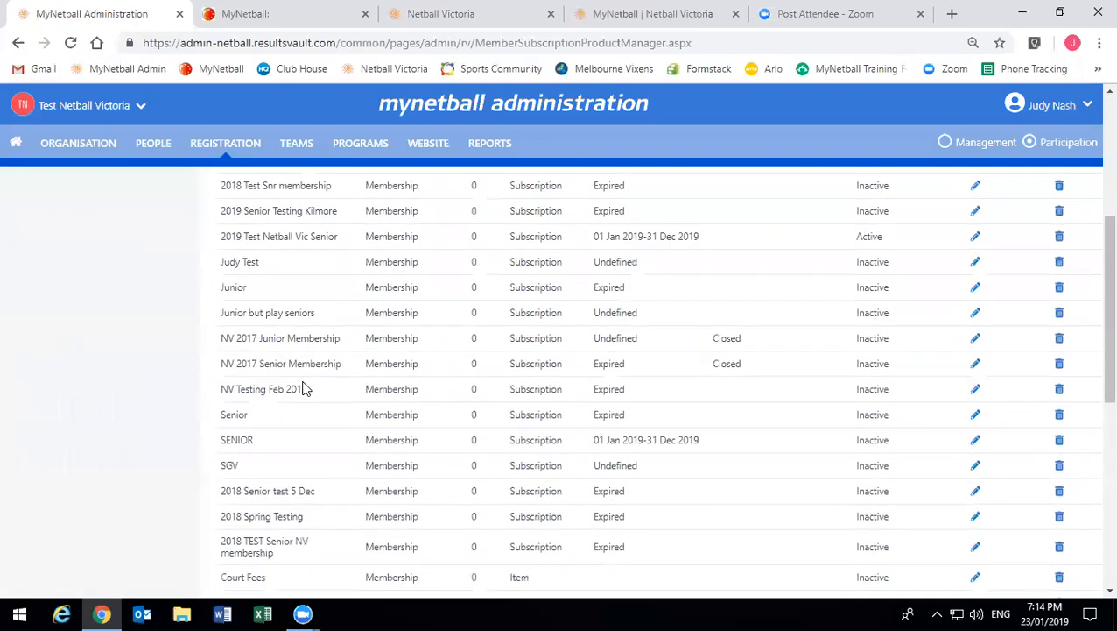
scroll(304, 388, "down", 3)
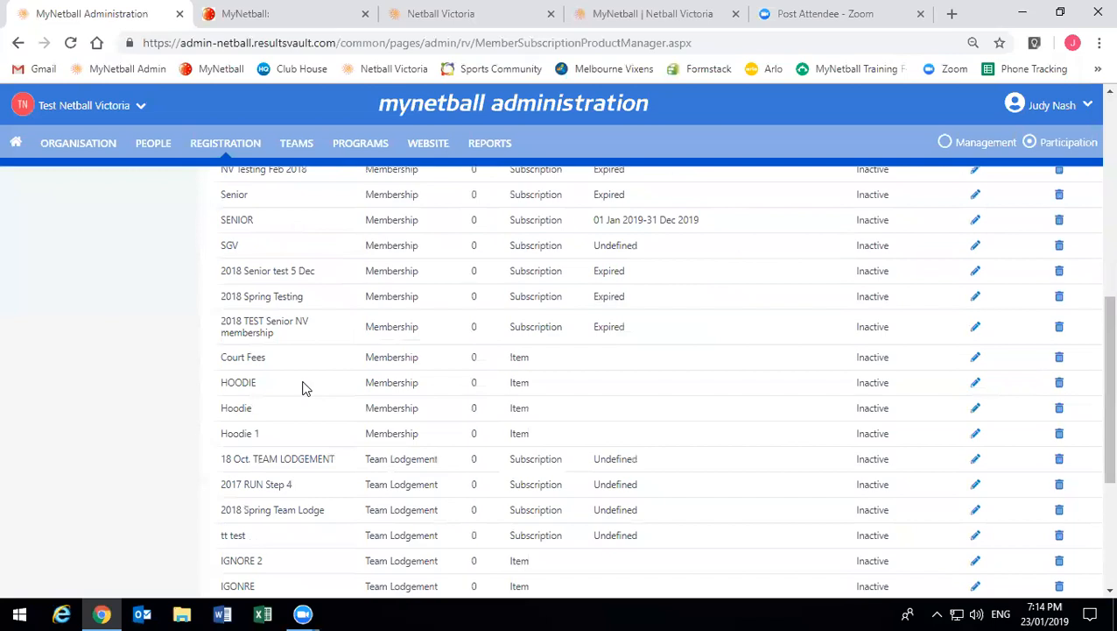
scroll(755, 422, "down", 1)
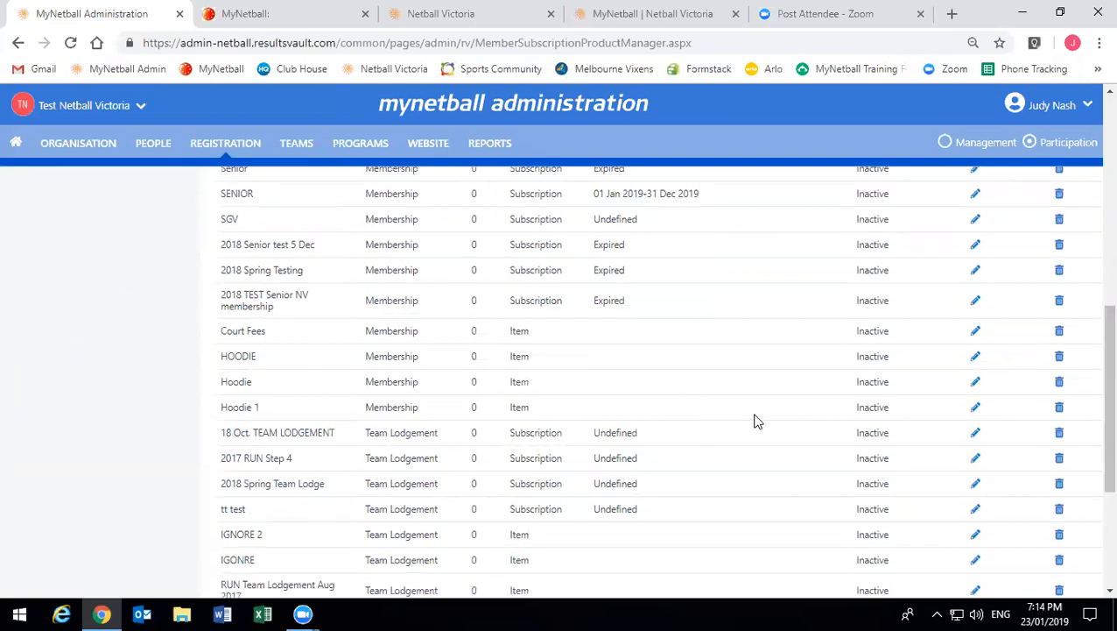
- Make the Hoodie 1 product active, save it, and go back to the product list
left_click(975, 407)
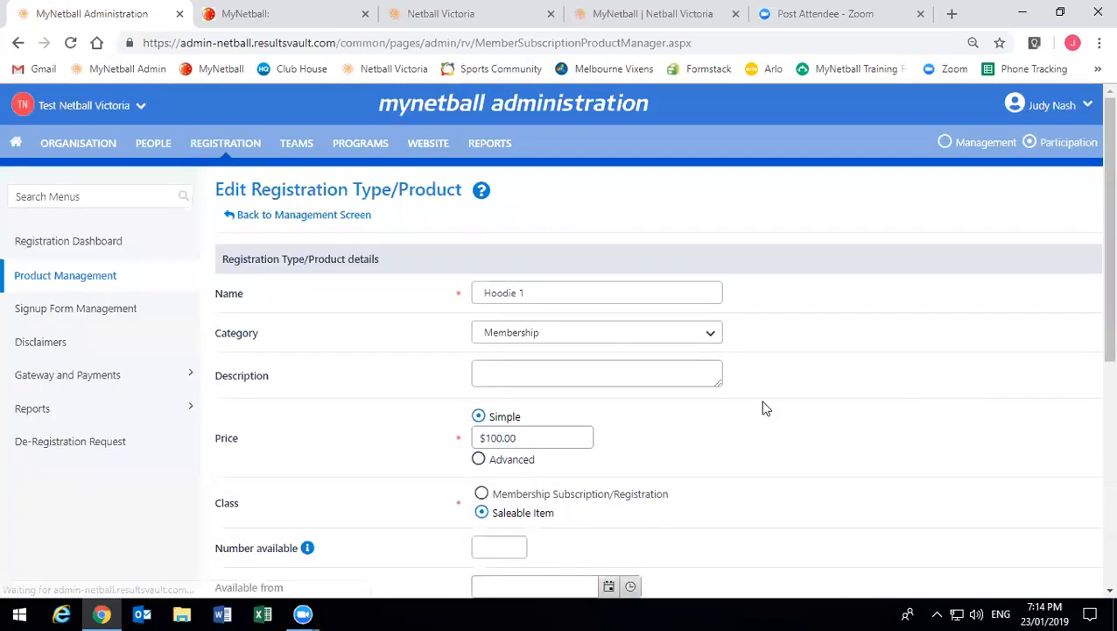
scroll(616, 426, "down", 3)
left_click(477, 418)
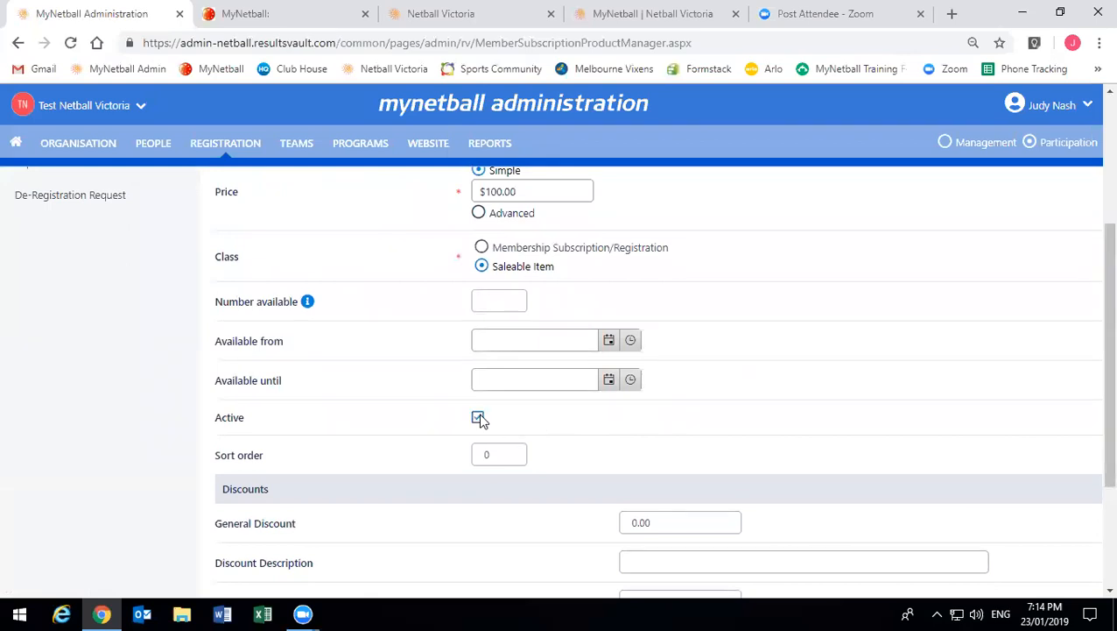
scroll(900, 392, "down", 3)
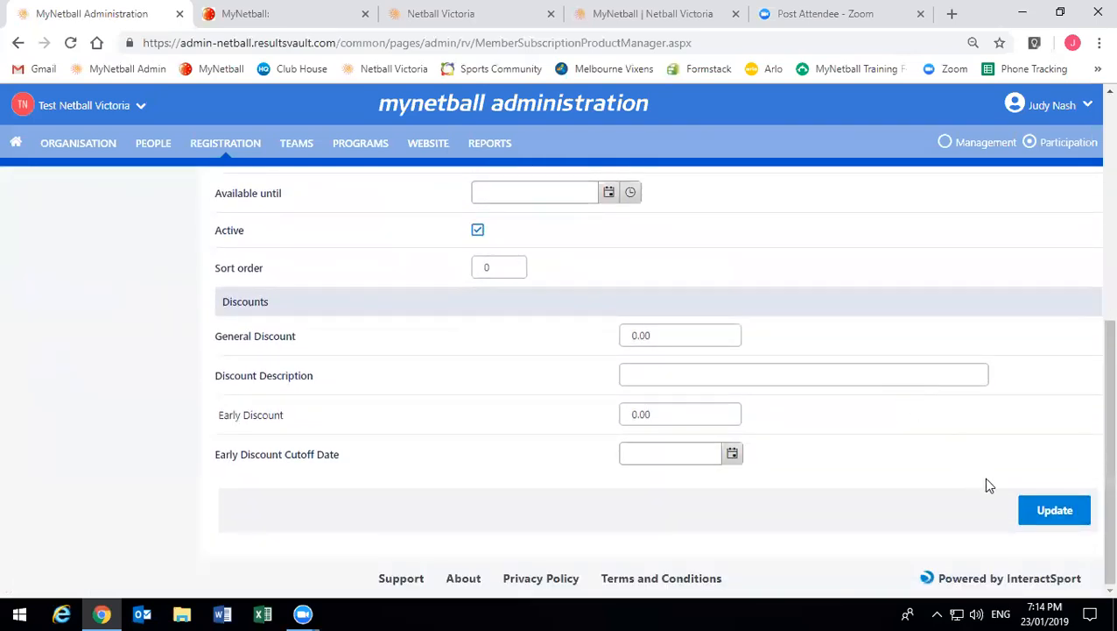
left_click(1045, 521)
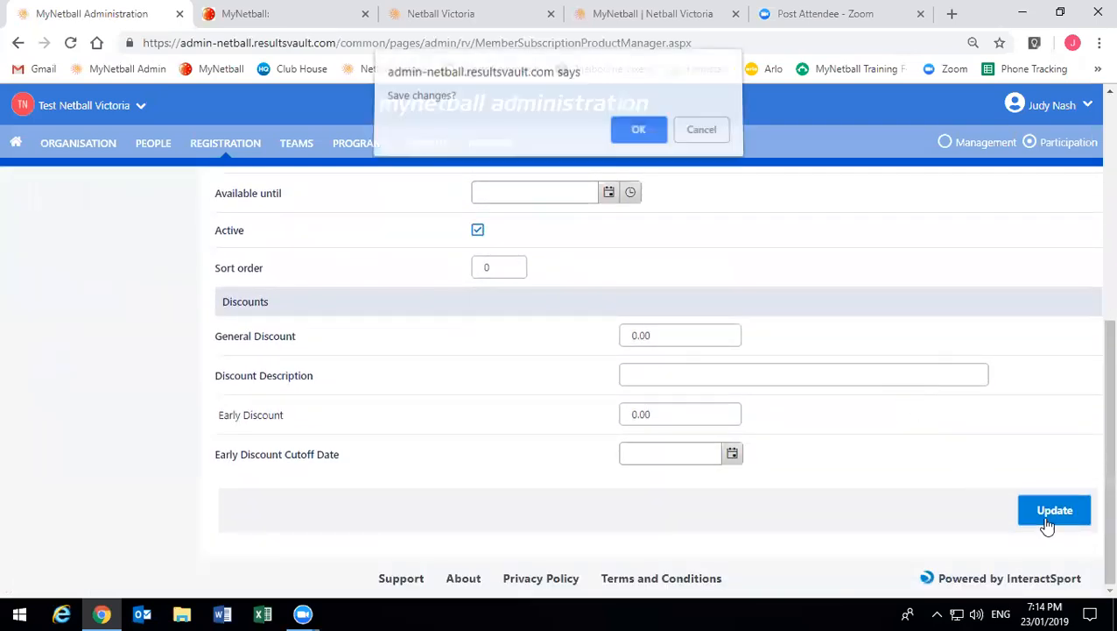
left_click(620, 138)
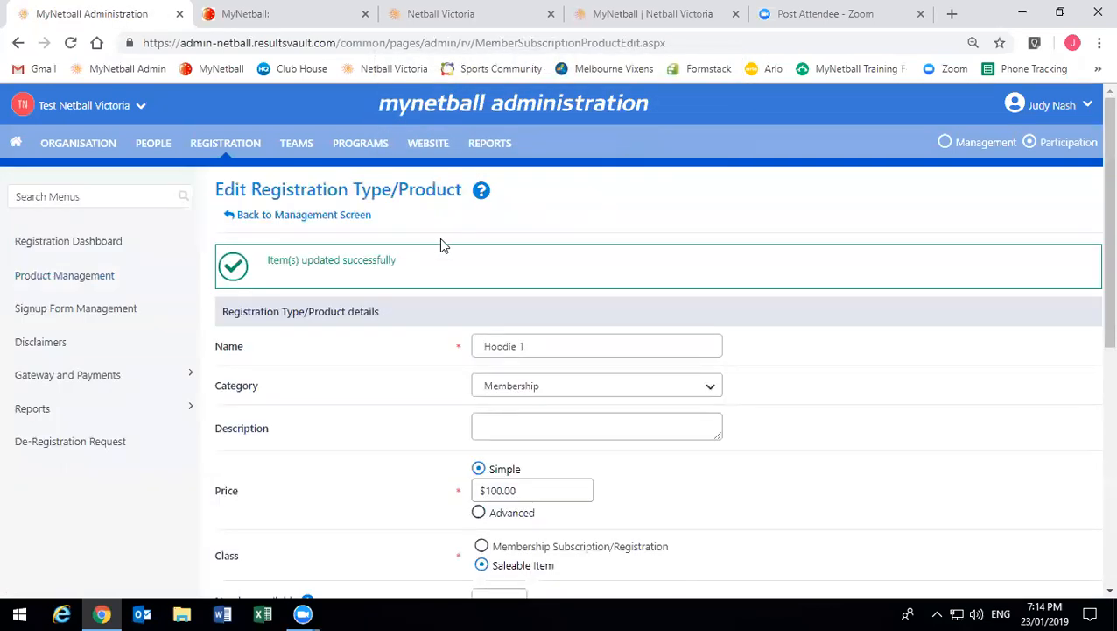
left_click(331, 219)
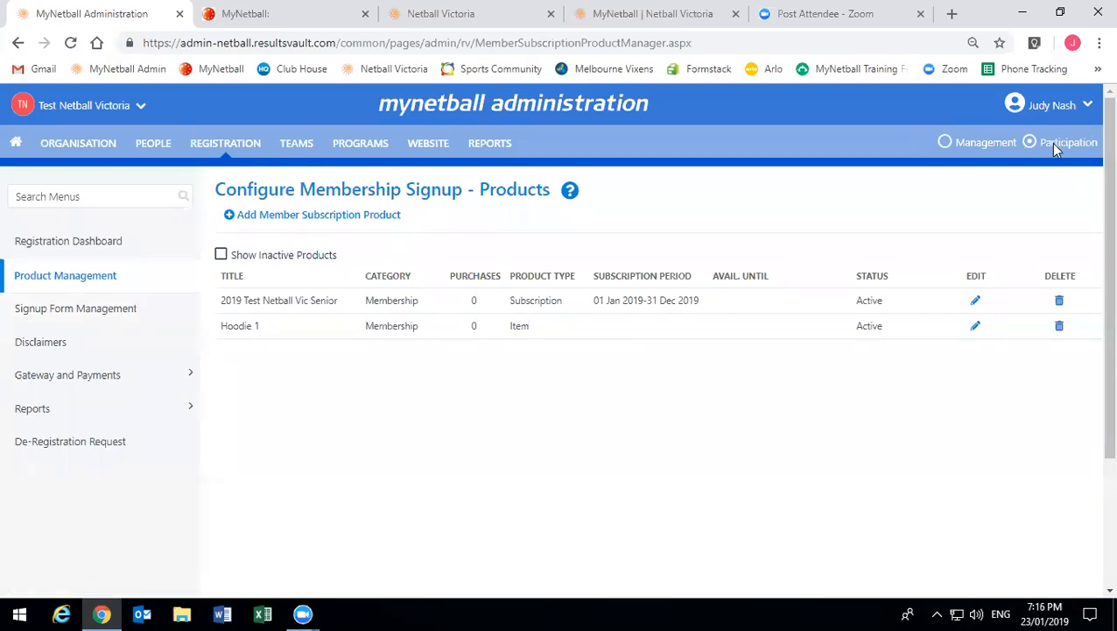
- Look over the SENIOR signup form in Signup Form Management, then add a new online registration form
left_click(87, 313)
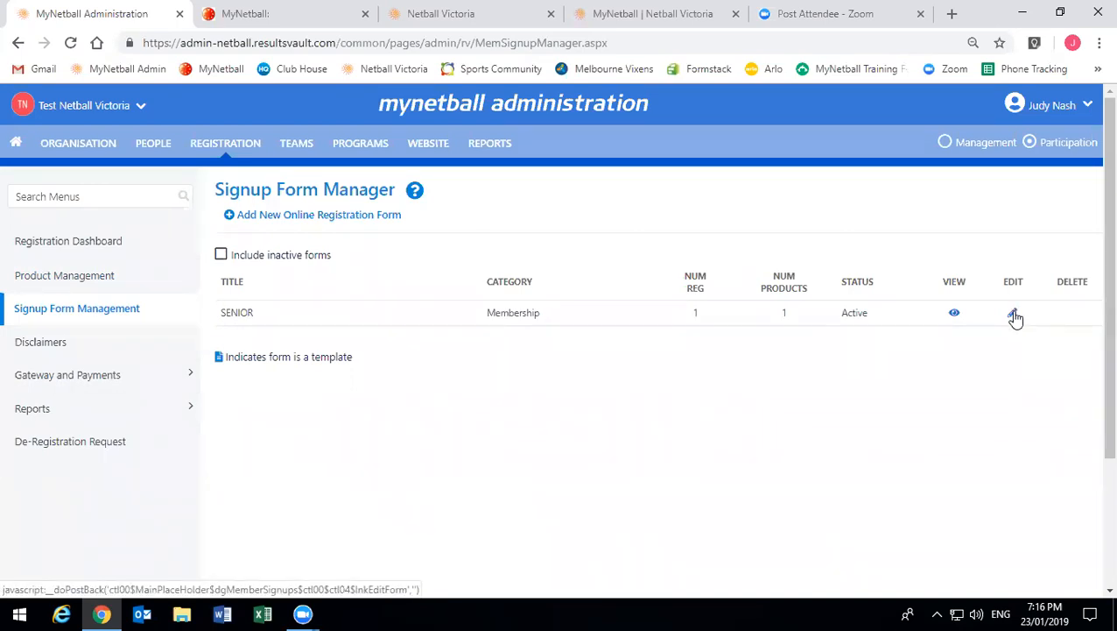
left_click(1014, 315)
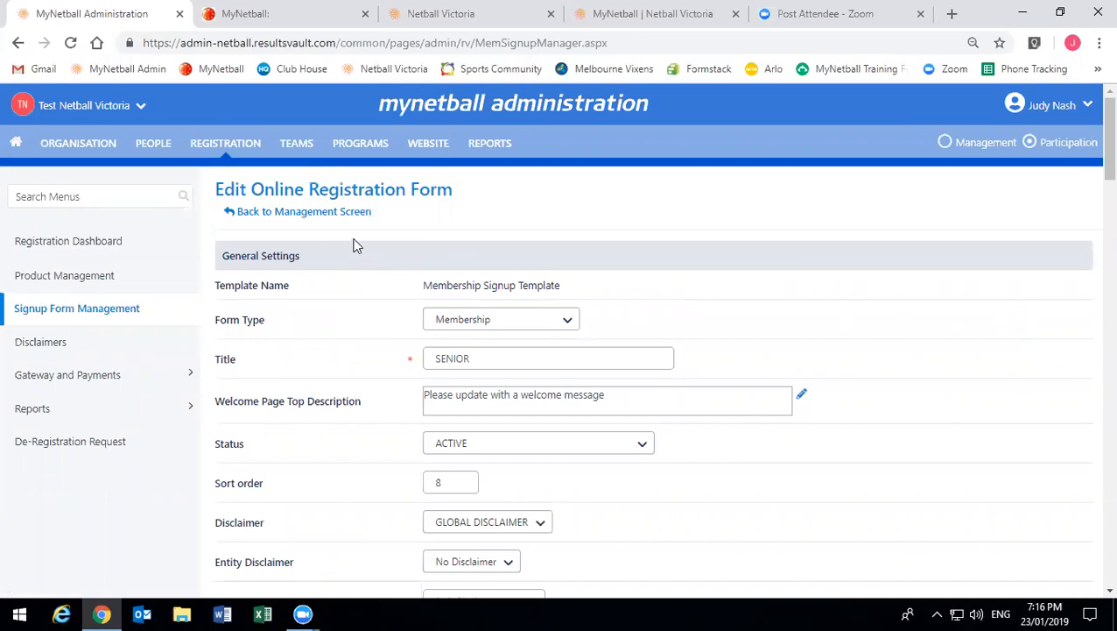
left_click(333, 214)
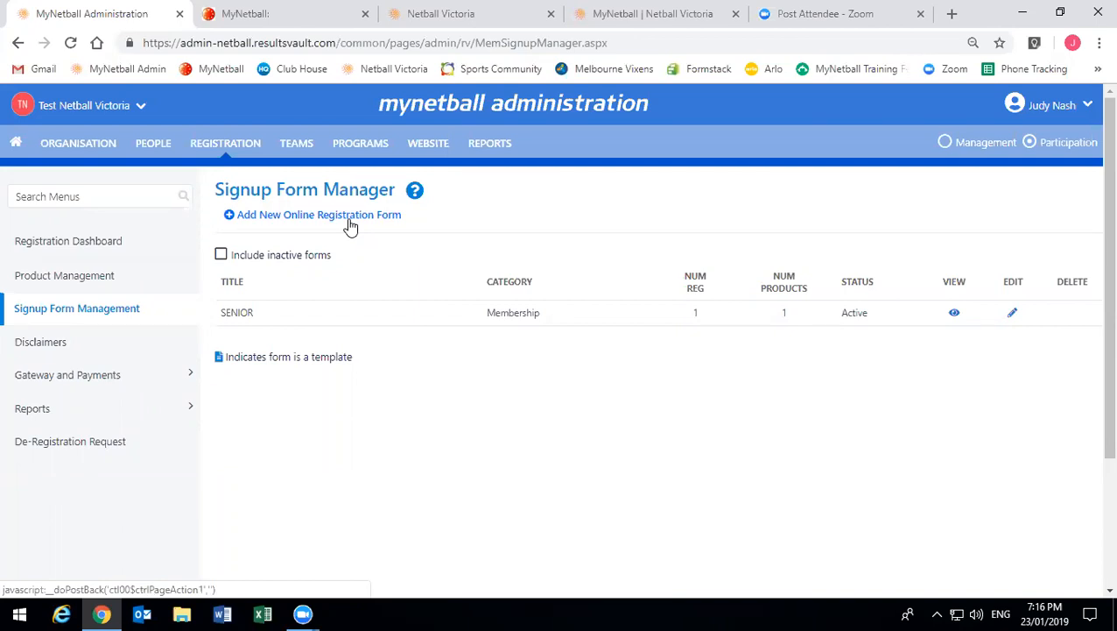
left_click(350, 226)
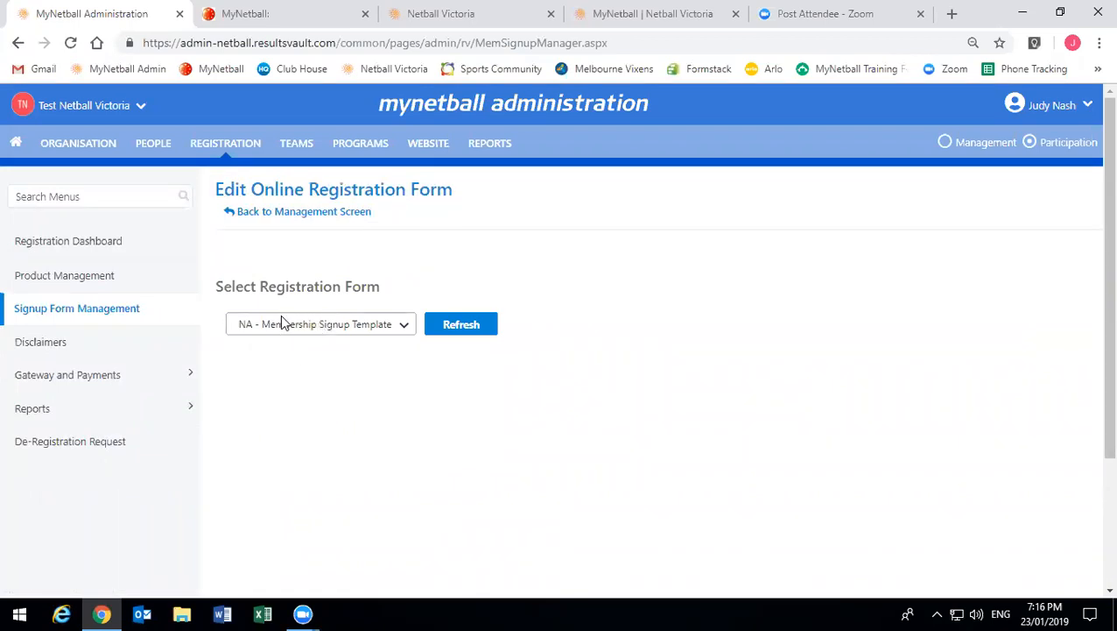
- Keep 'NA - Membership Signup Template' as the base form and refresh to load its settings
left_click(282, 322)
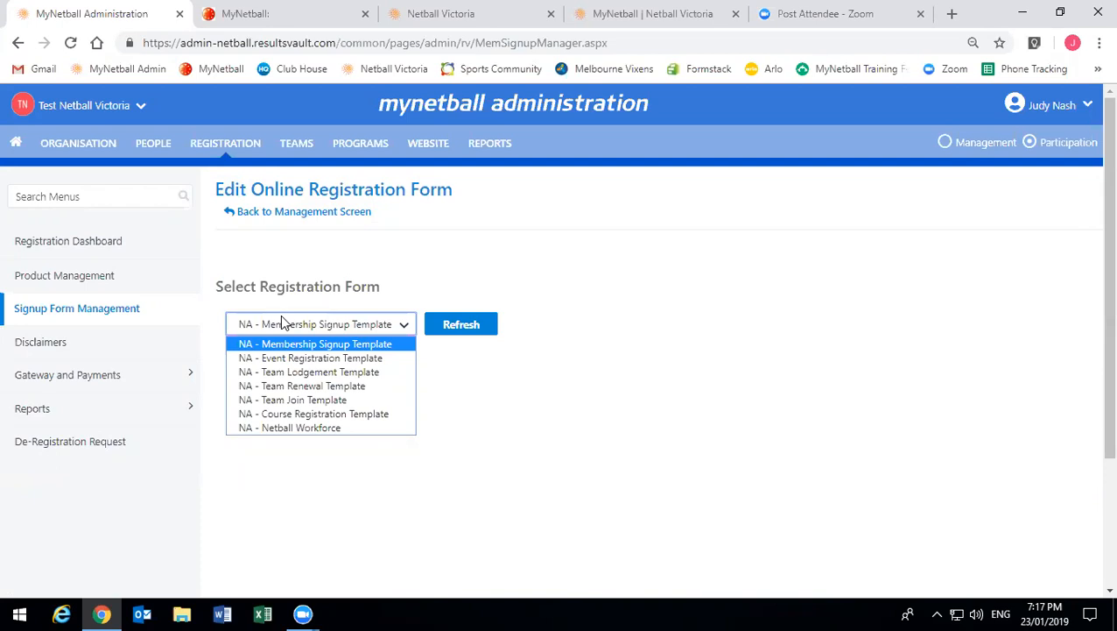
left_click(302, 343)
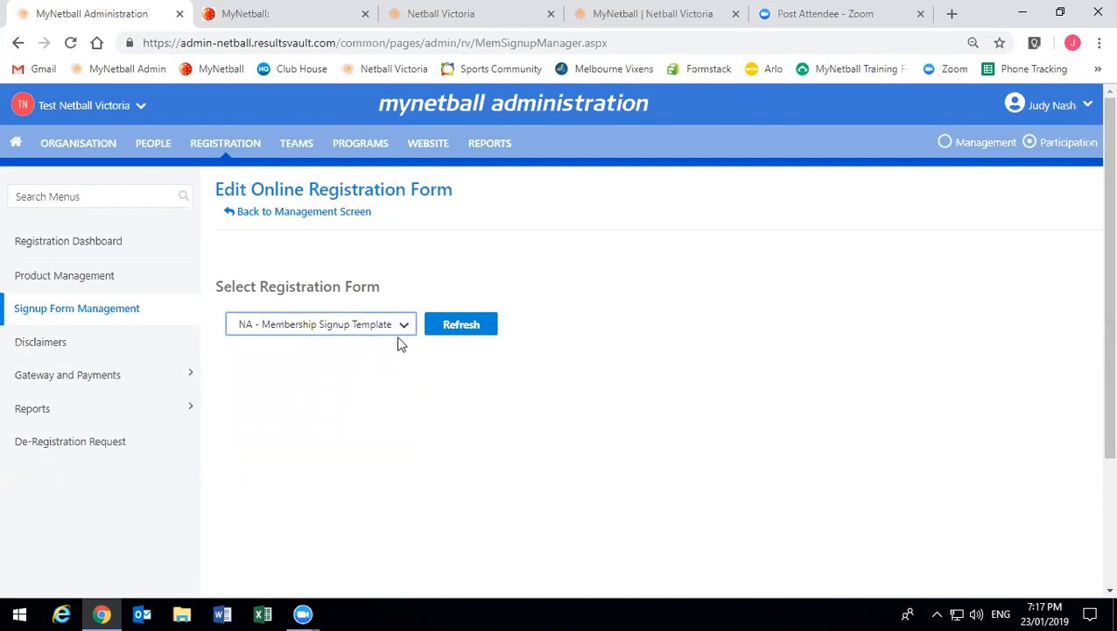
left_click(464, 330)
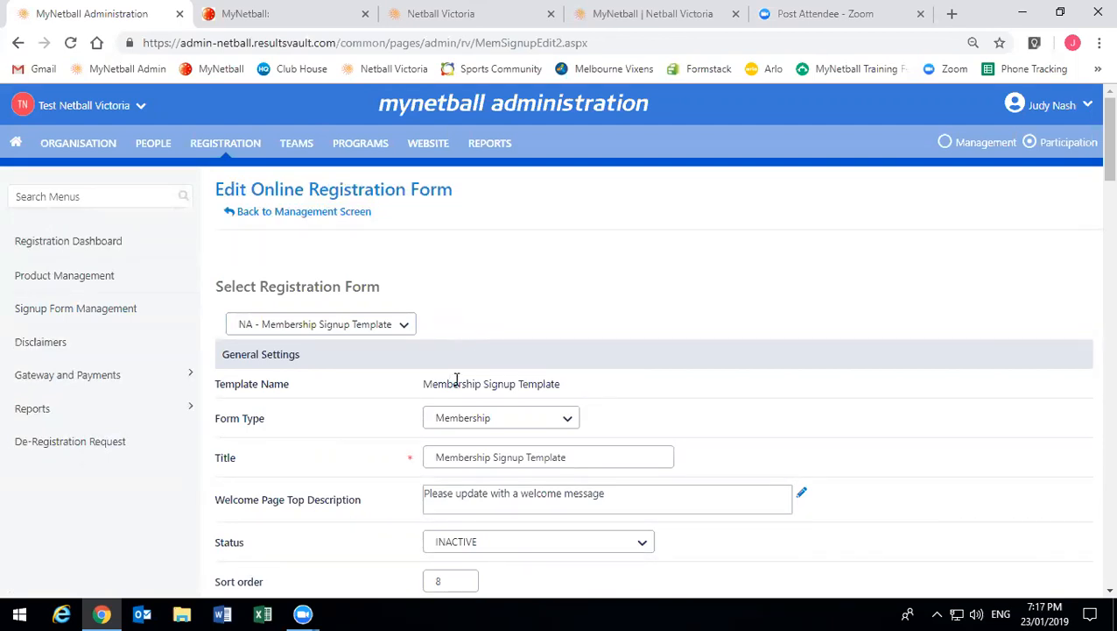
- Keep the Membership form type and change the title to '2019 Membership Signup Test NV'
scroll(457, 380, "down", 2)
left_click(530, 336)
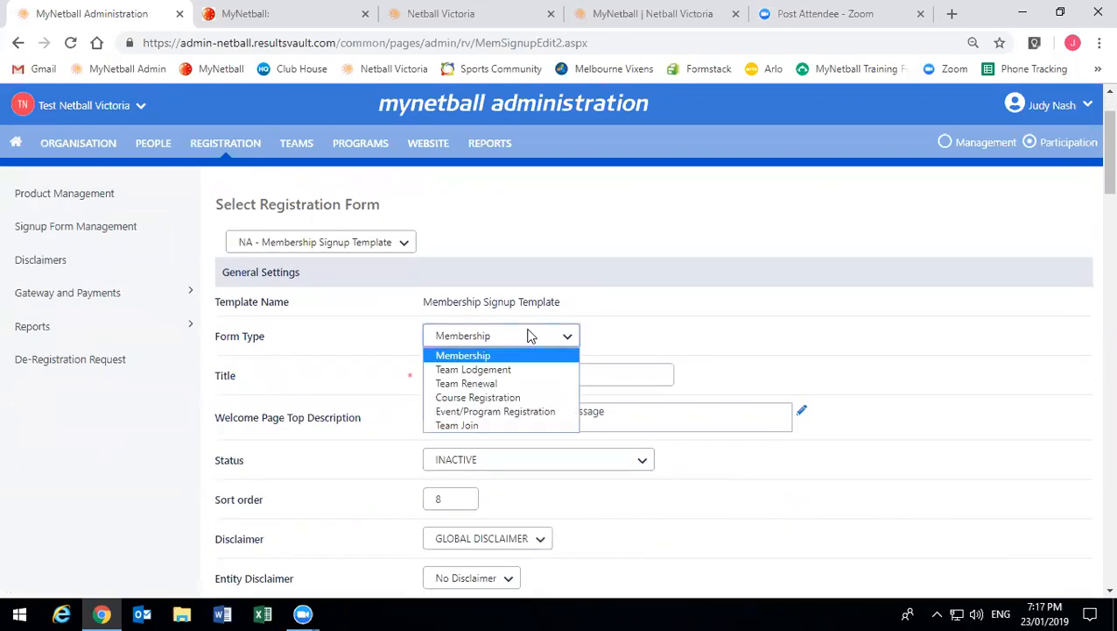
left_click(530, 335)
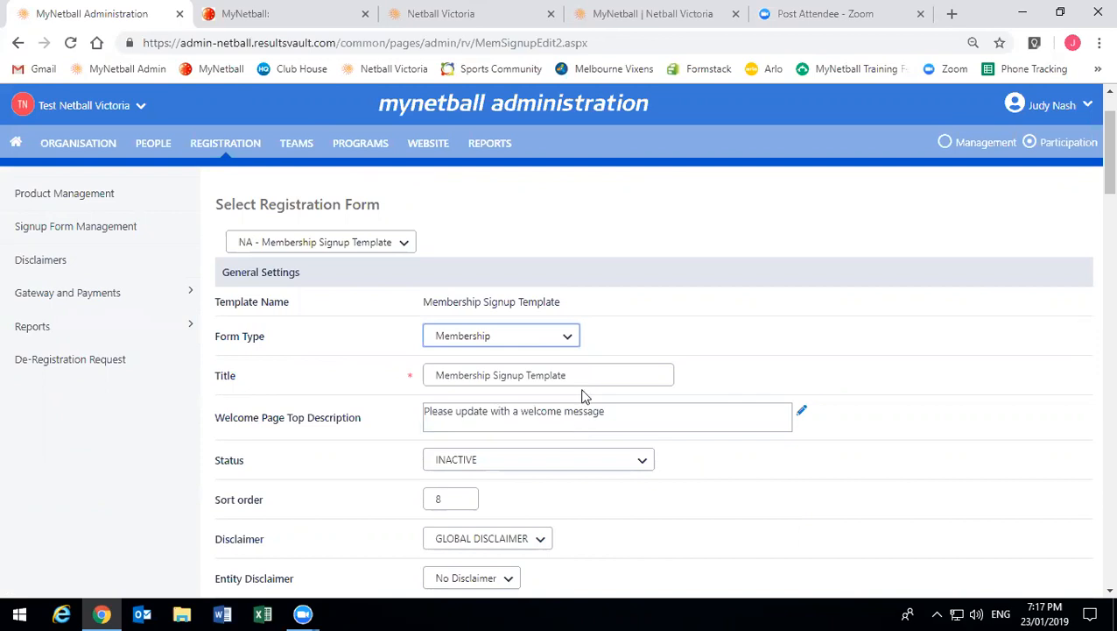
left_click_drag(583, 375, 438, 368)
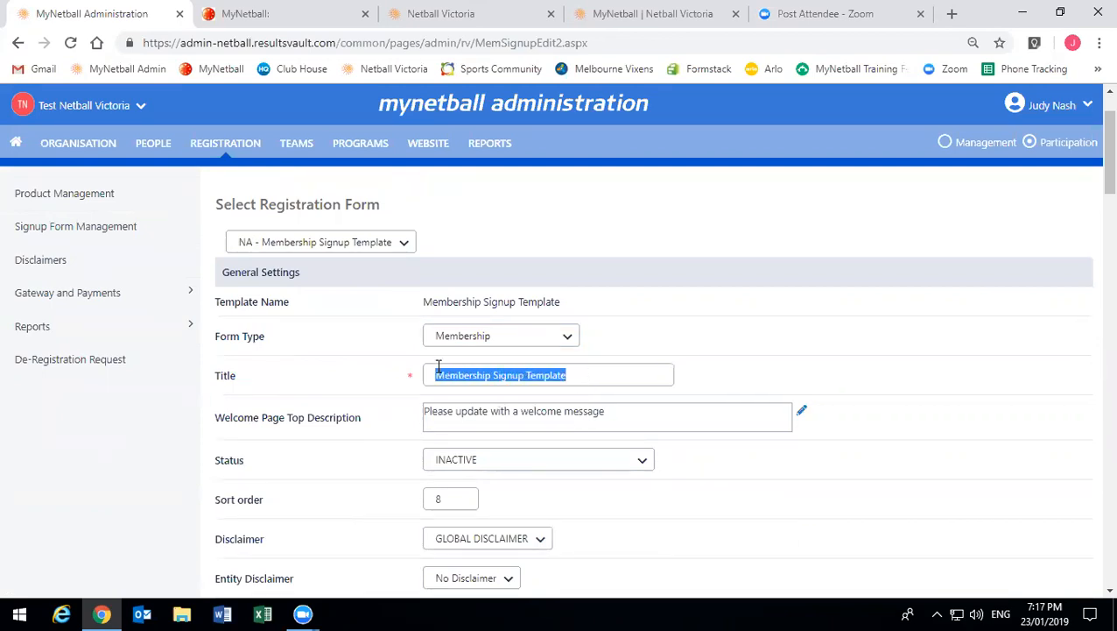
left_click(439, 368)
type("2019")
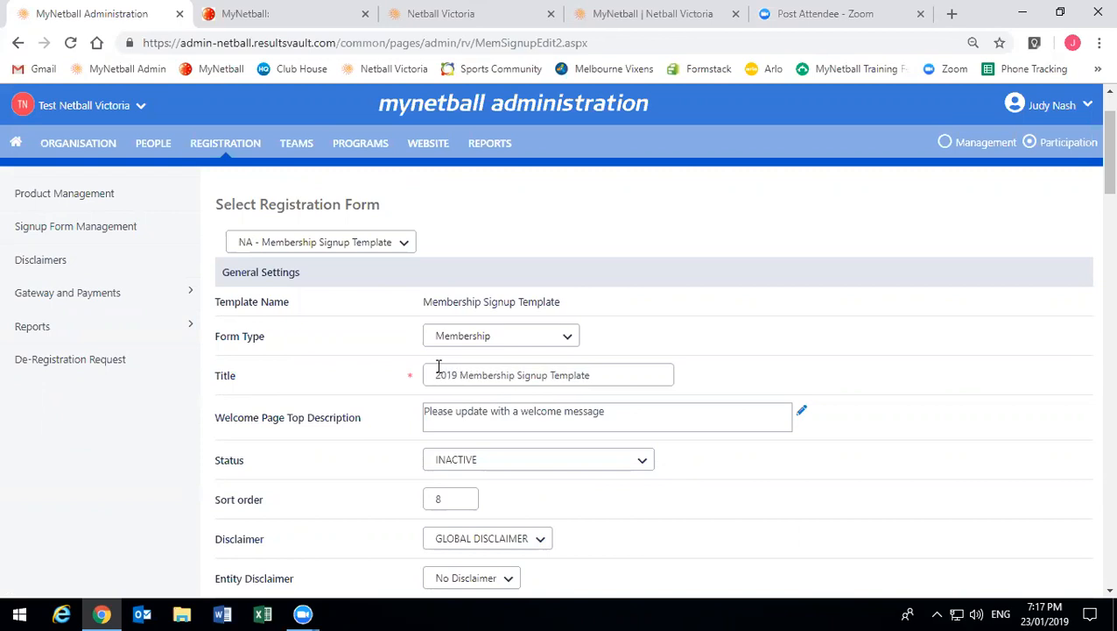
double_click(571, 380)
type("Test NV")
- Add the line 'Go Vixens' below the Welcome Page Top Description text and apply it
left_click(466, 414)
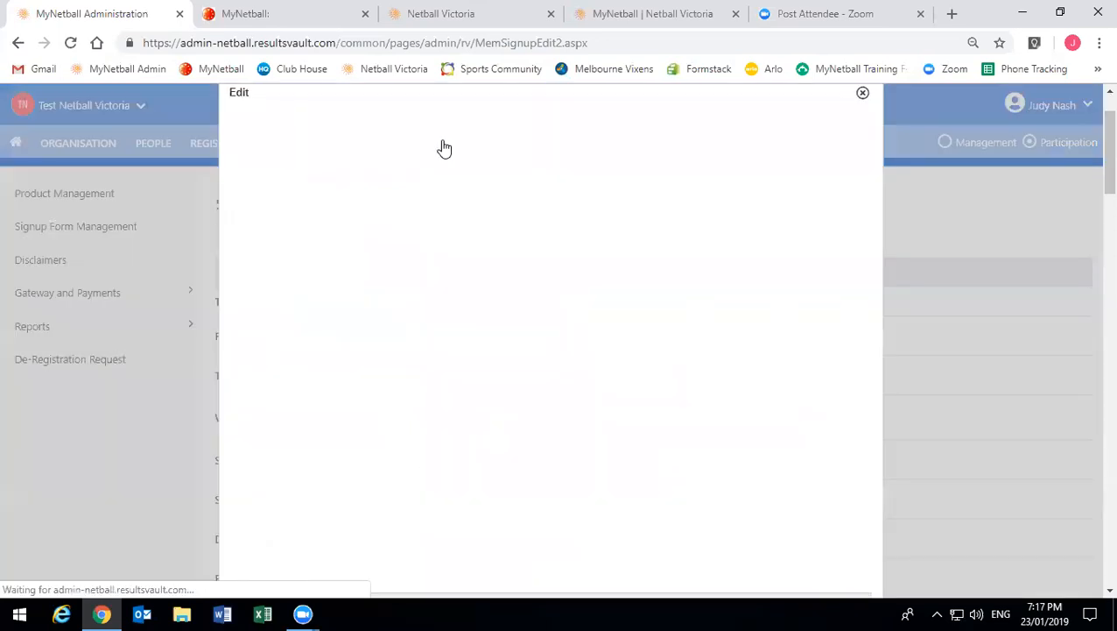
left_click_drag(415, 231, 289, 252)
left_click(289, 251)
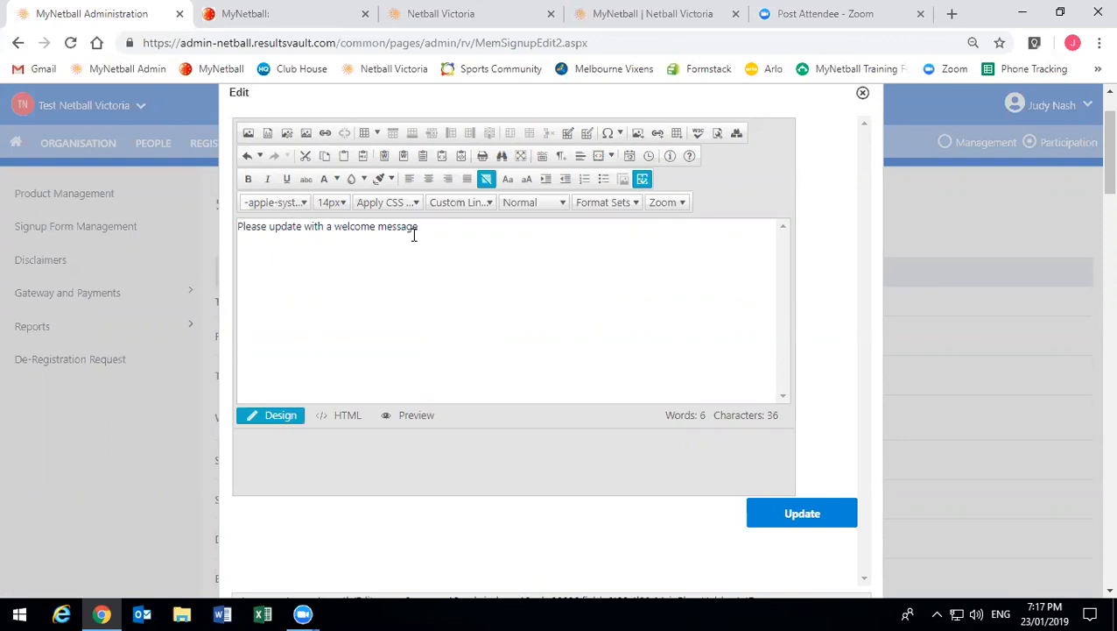
left_click(456, 227)
key("Return")
type("Go ")
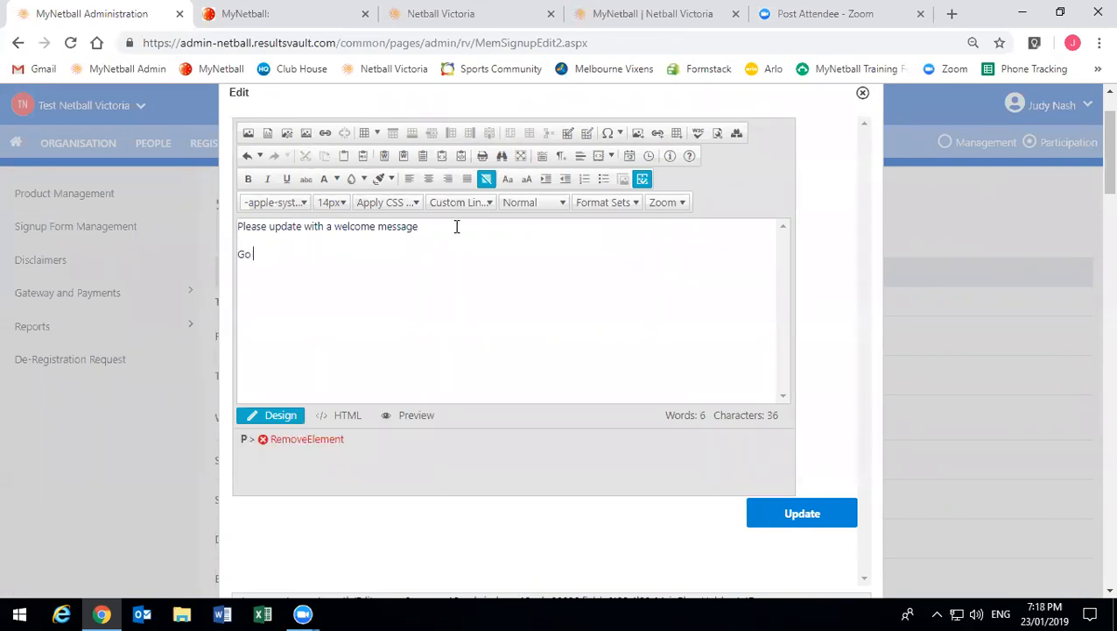
type("Vixens")
left_click(796, 529)
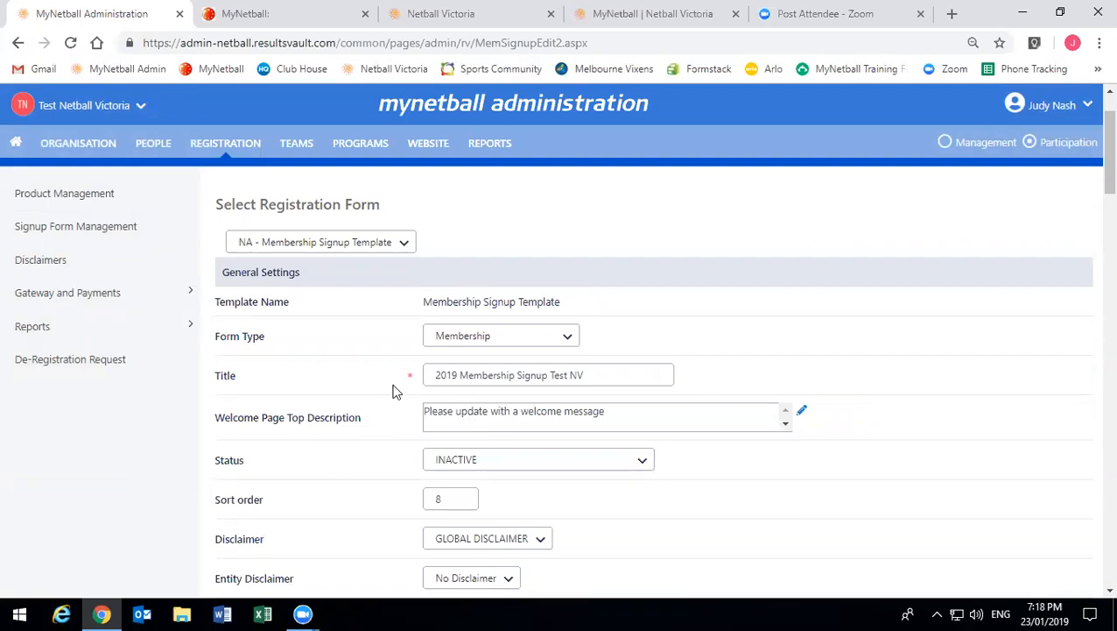
- Set the form status to ACTIVE, keep the sort order, and choose Testing as the entity disclaimer
scroll(396, 389, "down", 1)
left_click(504, 377)
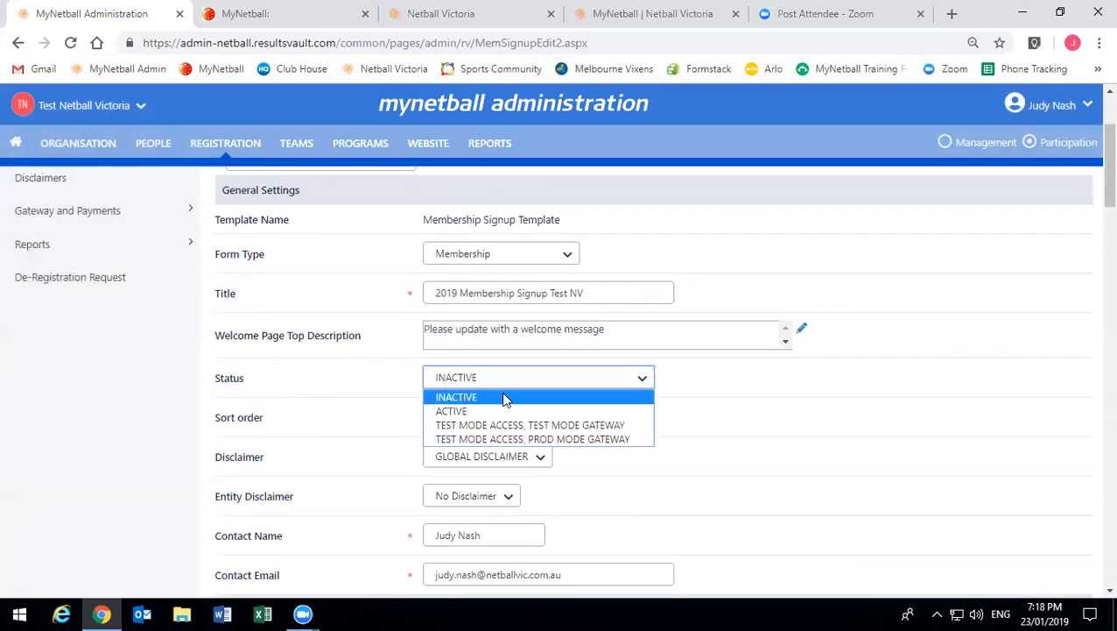
left_click(495, 411)
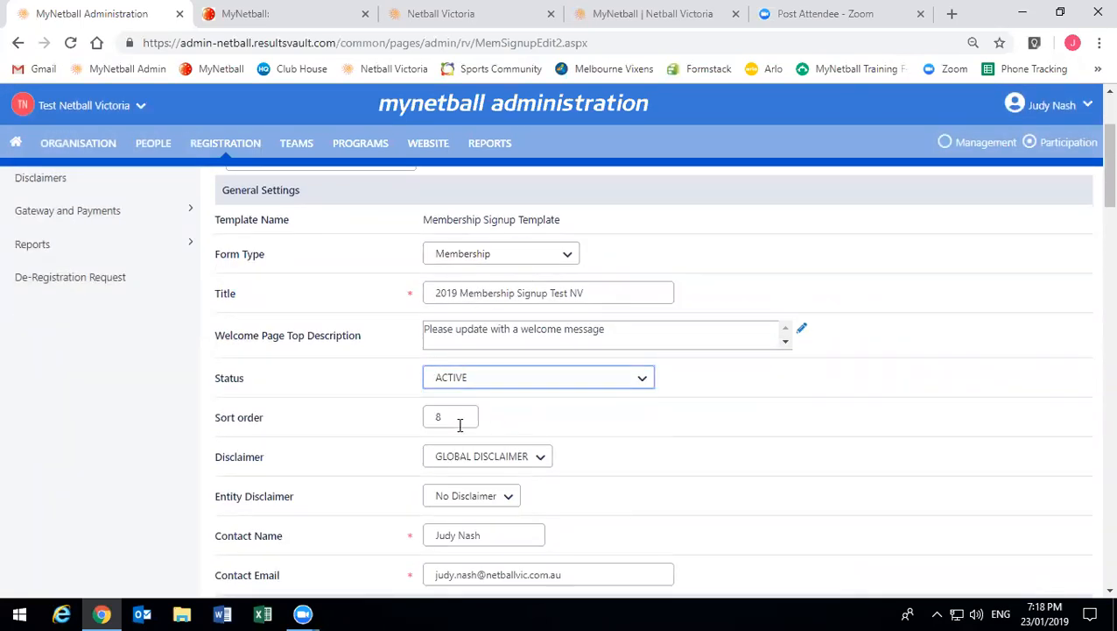
left_click(460, 417)
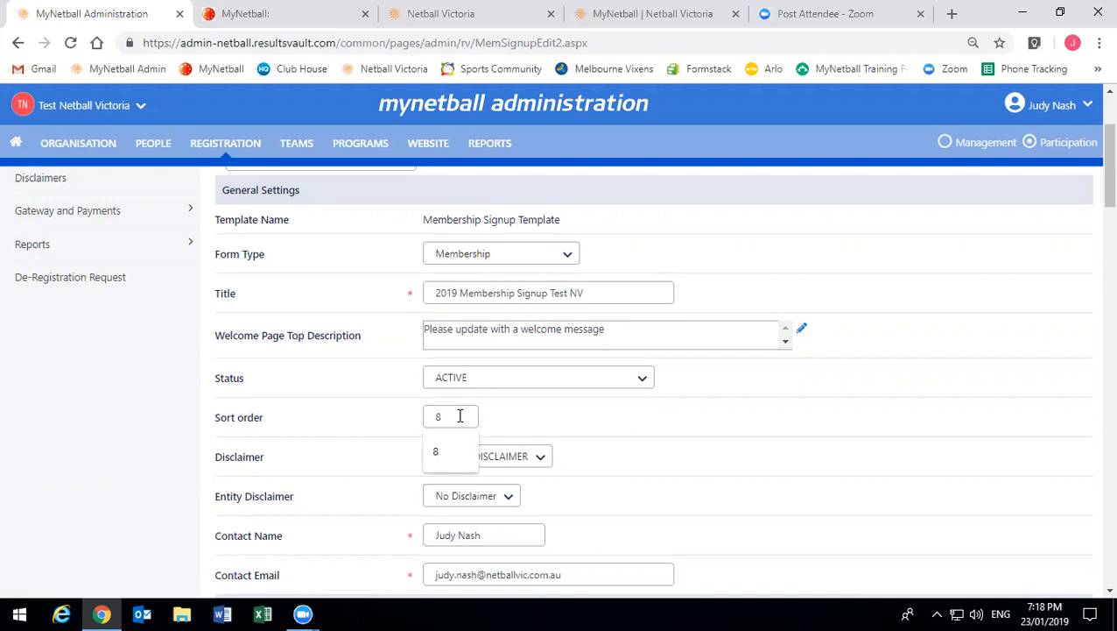
left_click(528, 420)
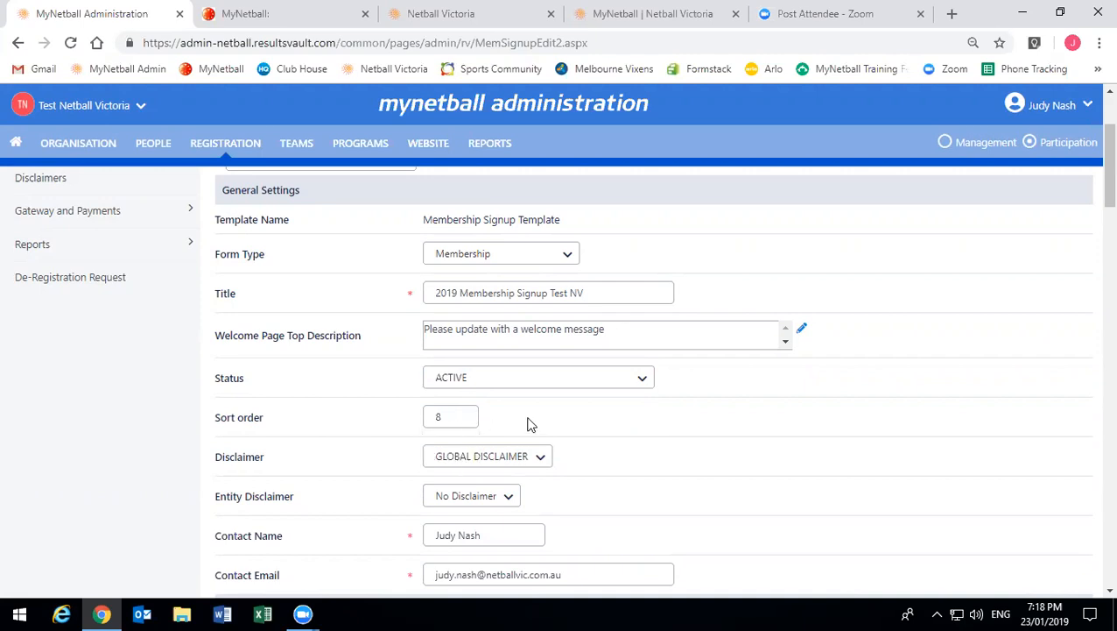
scroll(263, 452, "down", 1)
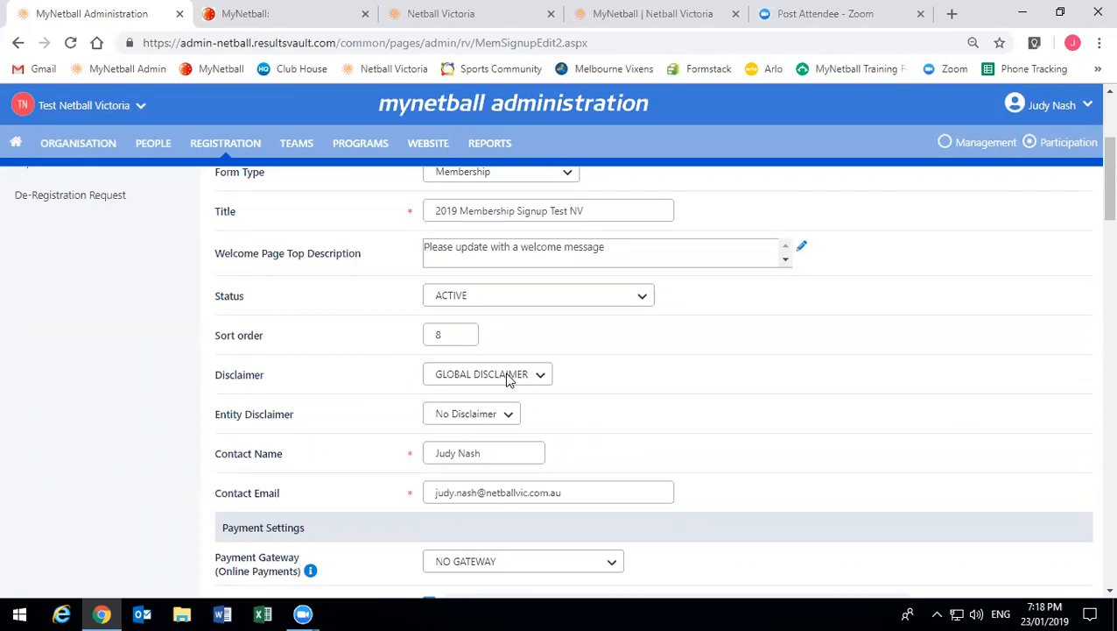
left_click(509, 414)
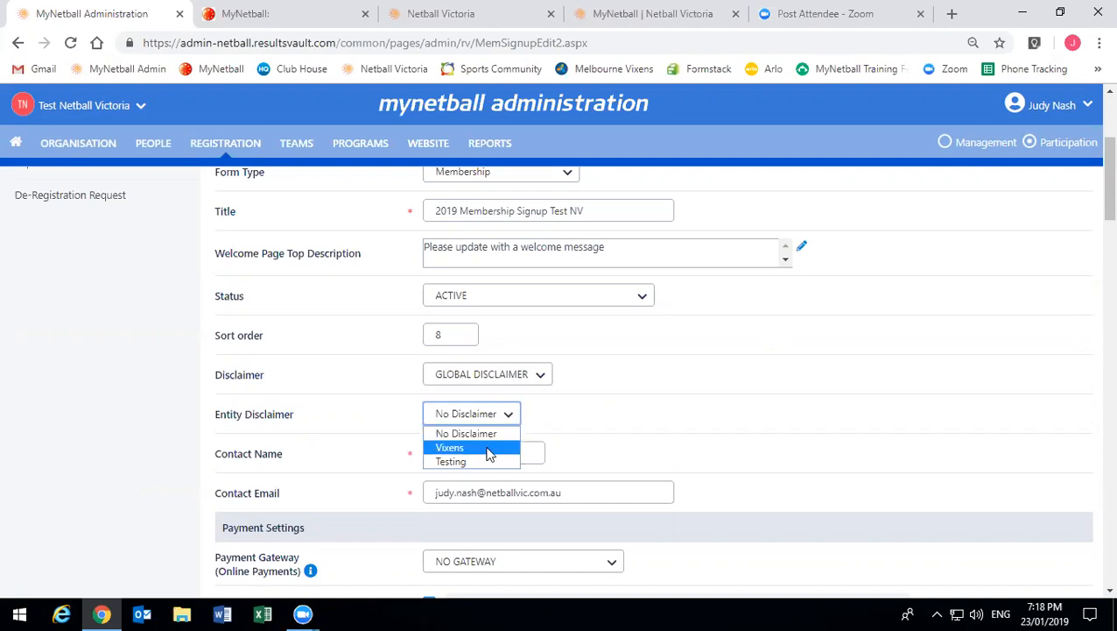
left_click(449, 459)
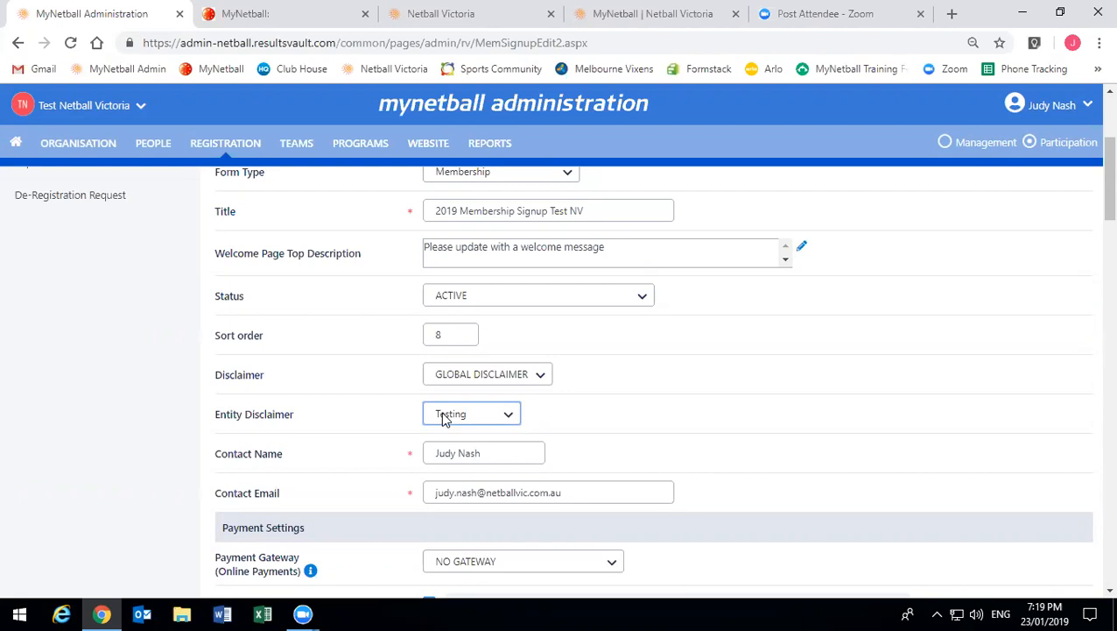
left_click(237, 456)
scroll(331, 378, "down", 1)
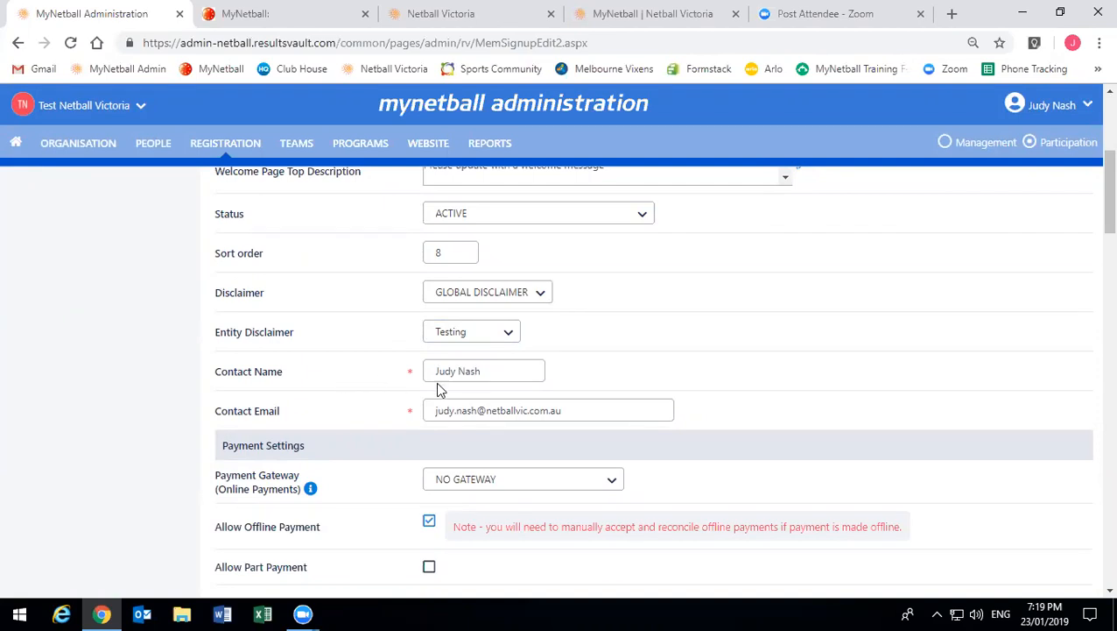
- Check the form's contact name entry and leave it unchanged
left_click(488, 364)
left_click_drag(489, 365, 422, 370)
left_click(393, 372)
- Choose MPS DISBURSEMENT GATEWAY [NA]* as the online payment gateway
scroll(393, 372, "down", 1)
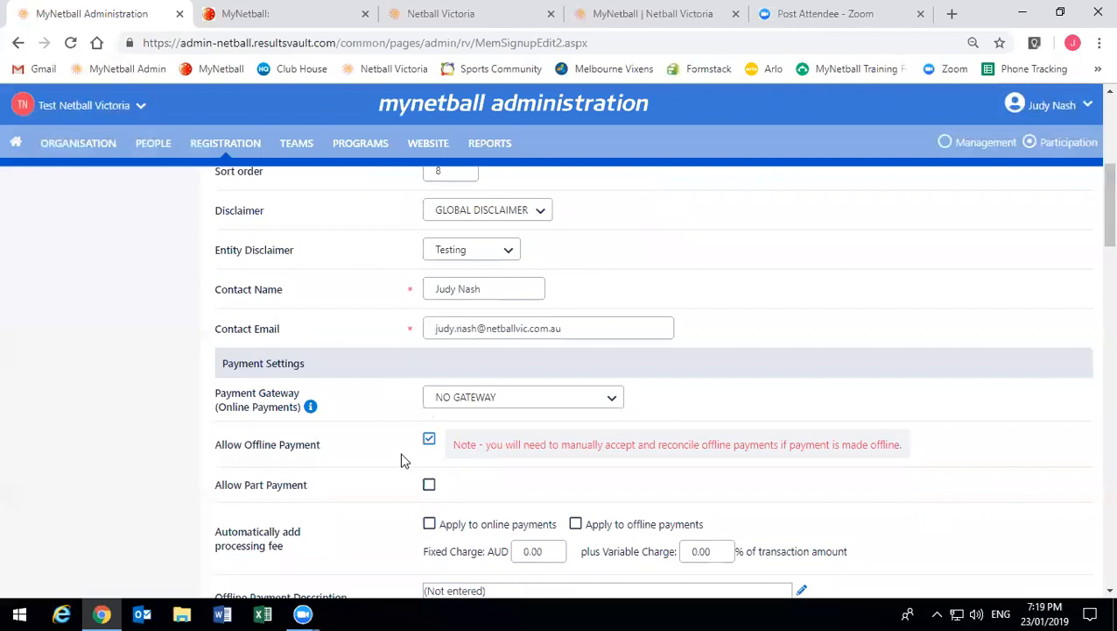
scroll(293, 396, "down", 2)
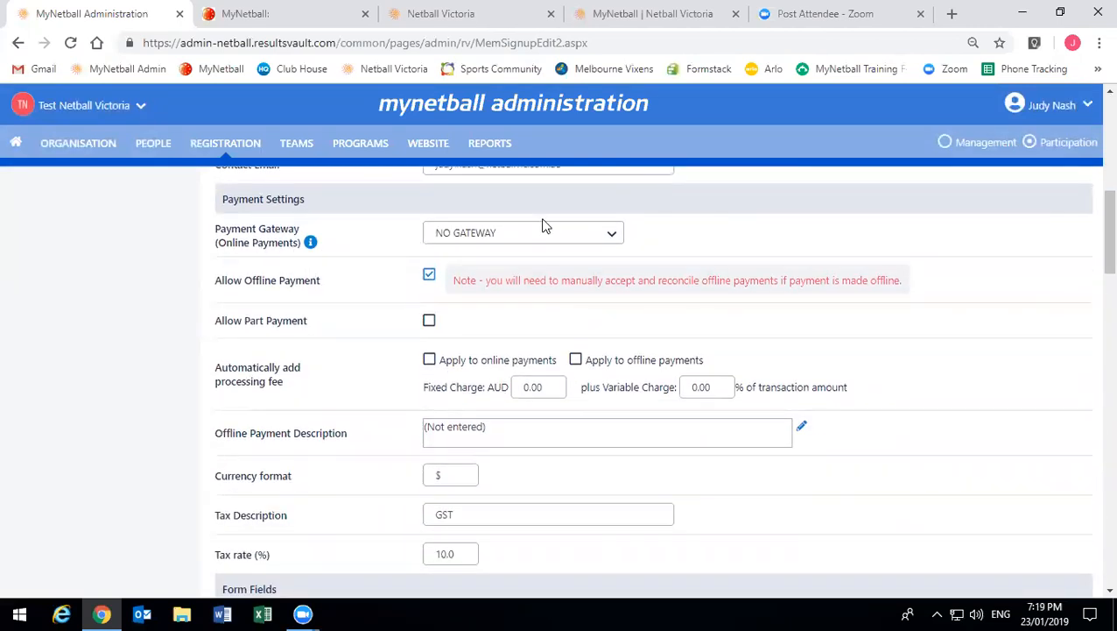
left_click(535, 241)
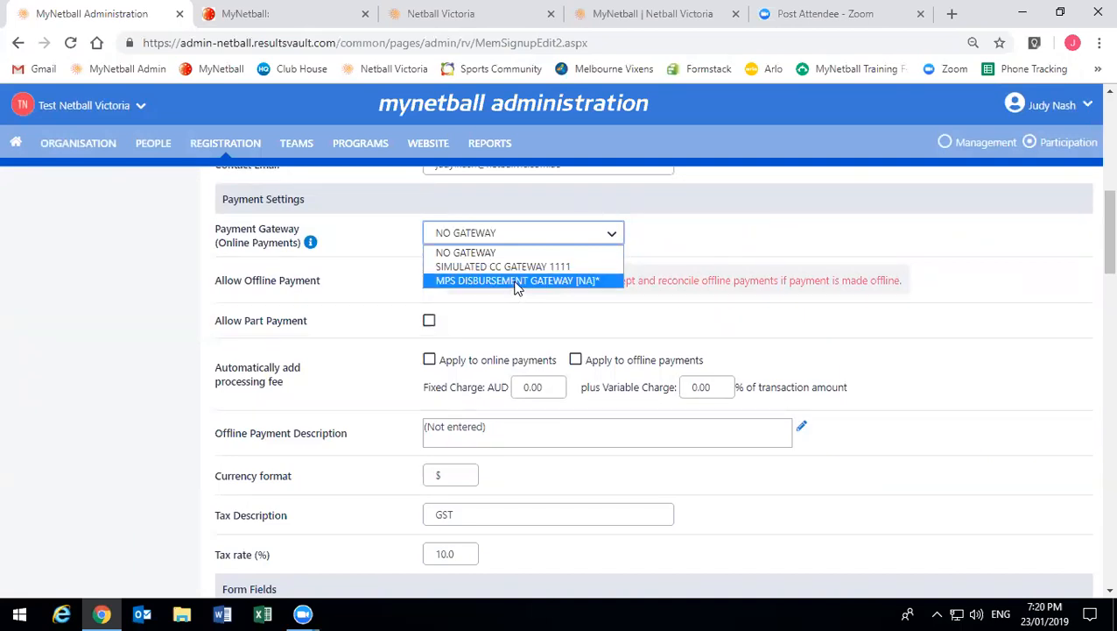
left_click(517, 282)
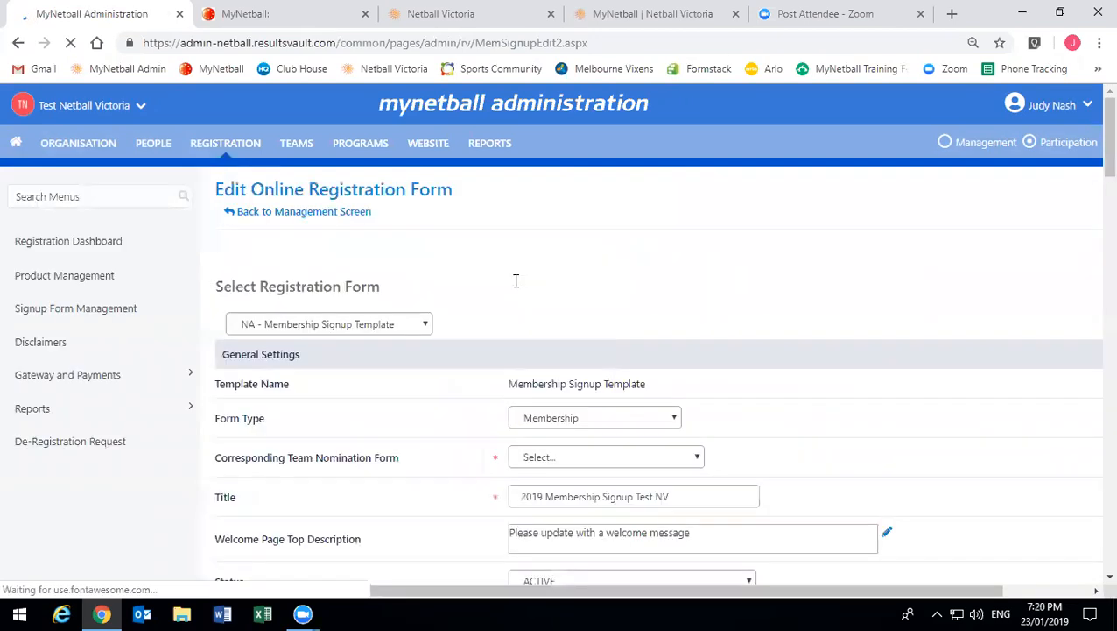
scroll(516, 280, "down", 6)
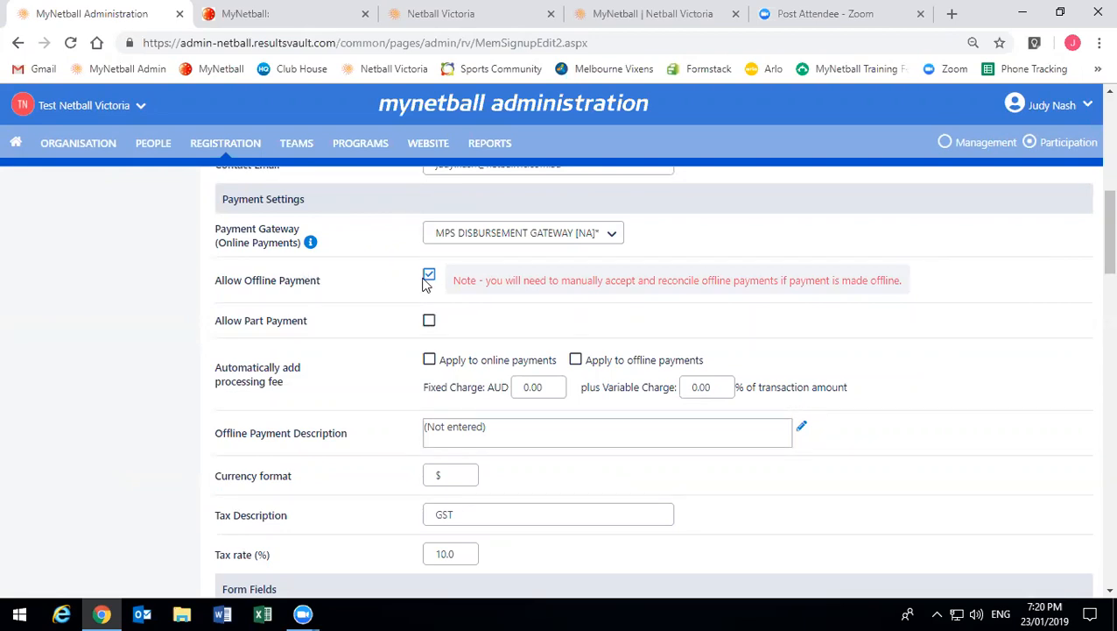
- Untick Allow Offline Payment on the signup form
left_click(427, 284)
- Allow part and offline payments, and apply the processing fee to online payments
left_click(428, 322)
left_click(430, 277)
left_click(429, 360)
- Set the processing fee to a 0.31 fixed charge plus 1.78% variable charge
double_click(534, 387)
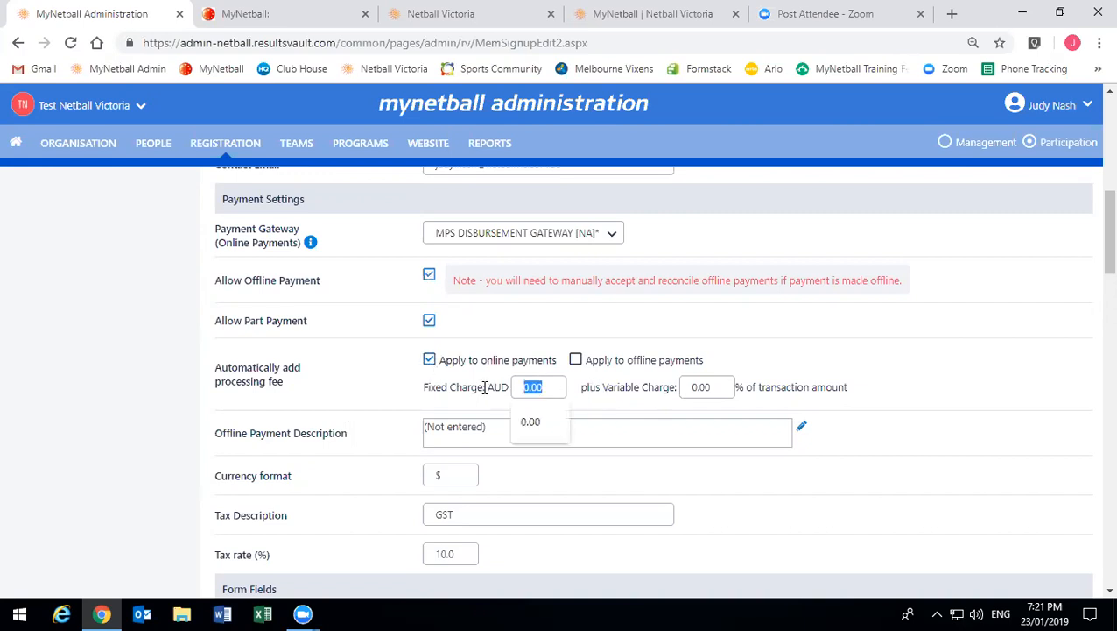
type("0.31")
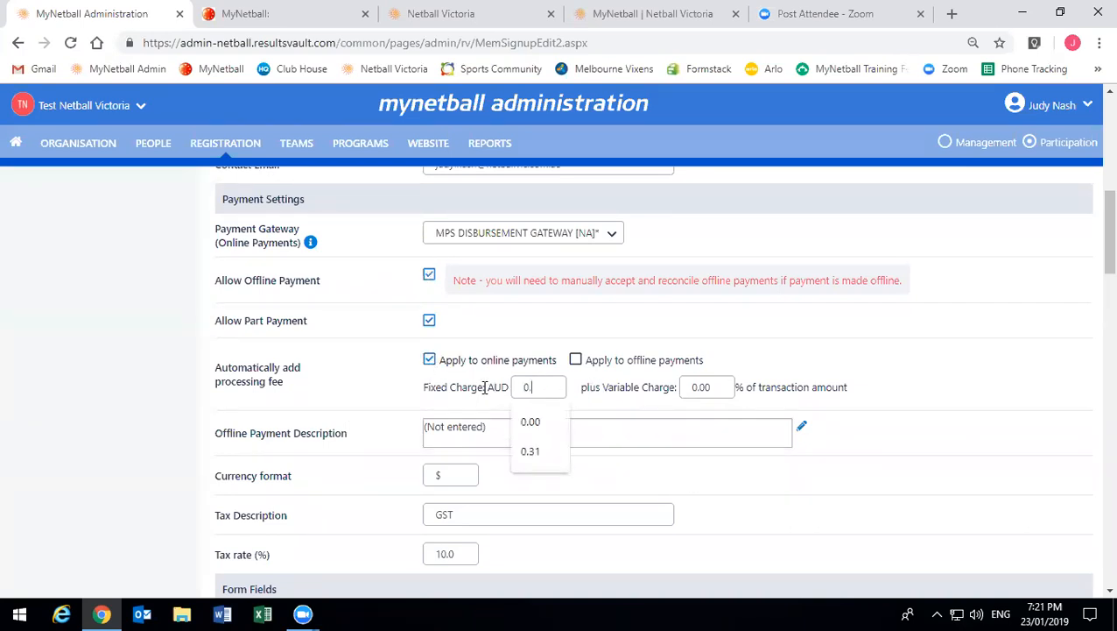
key("Tab")
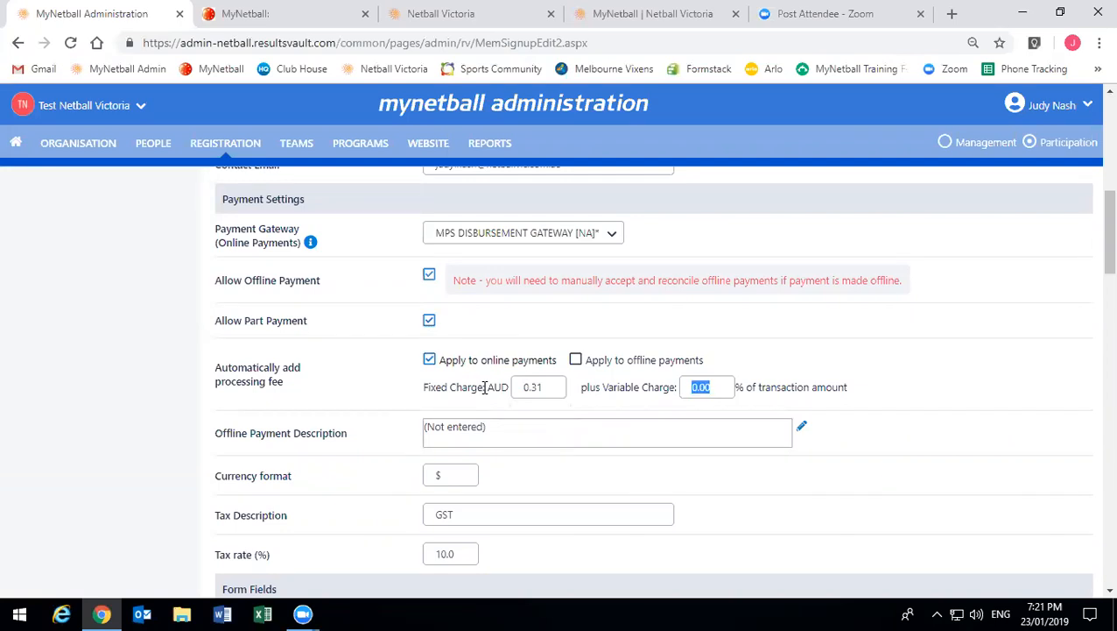
type("1.78")
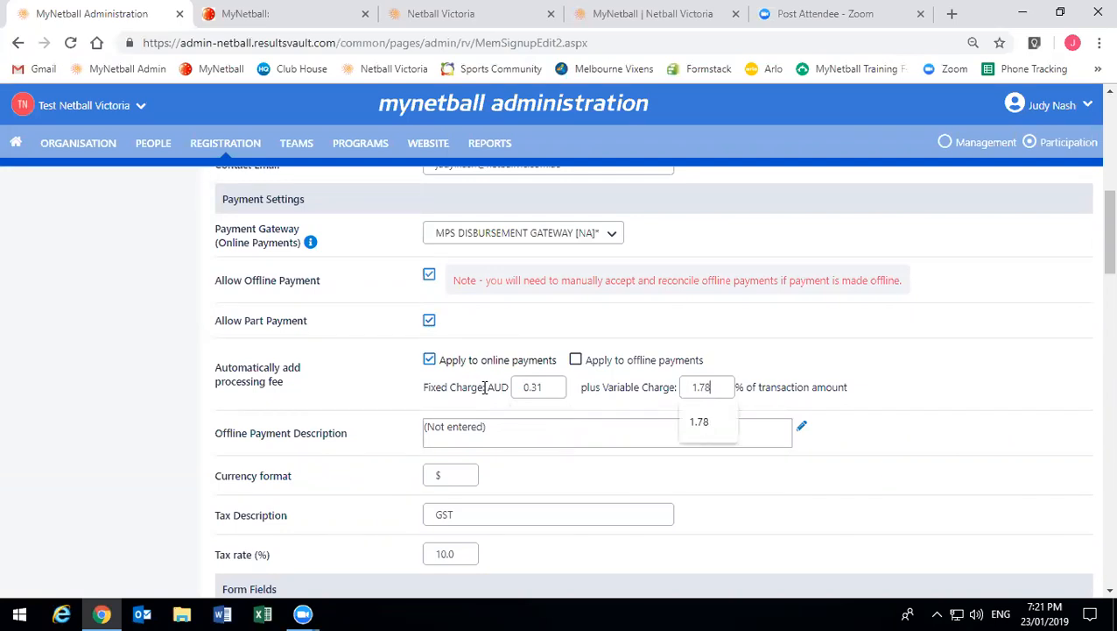
left_click(998, 408)
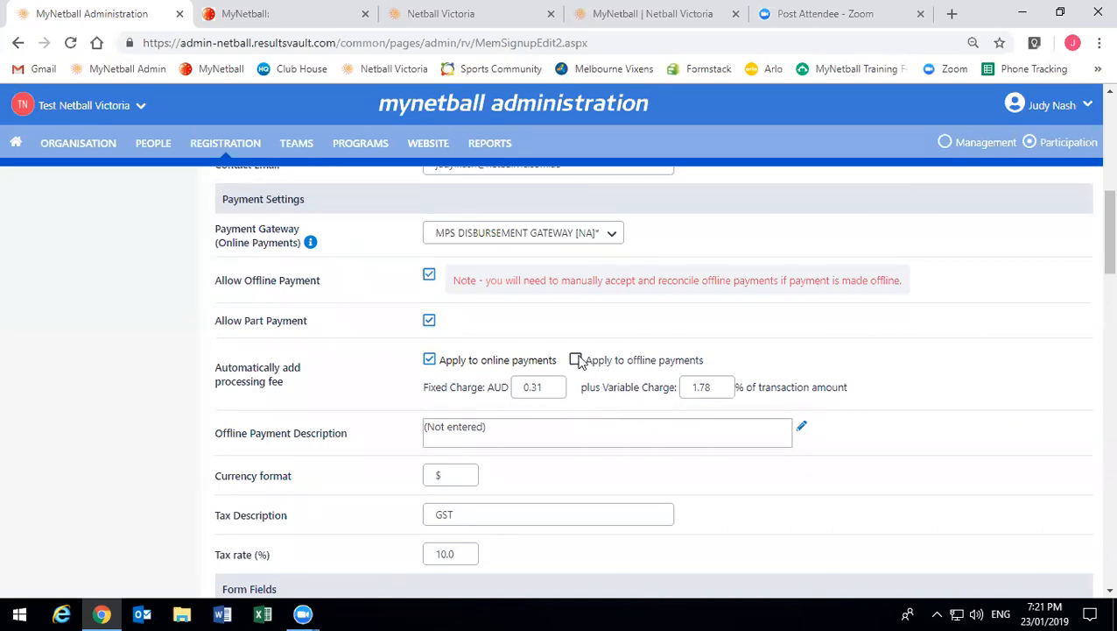
left_click(429, 356)
scroll(347, 431, "down", 1)
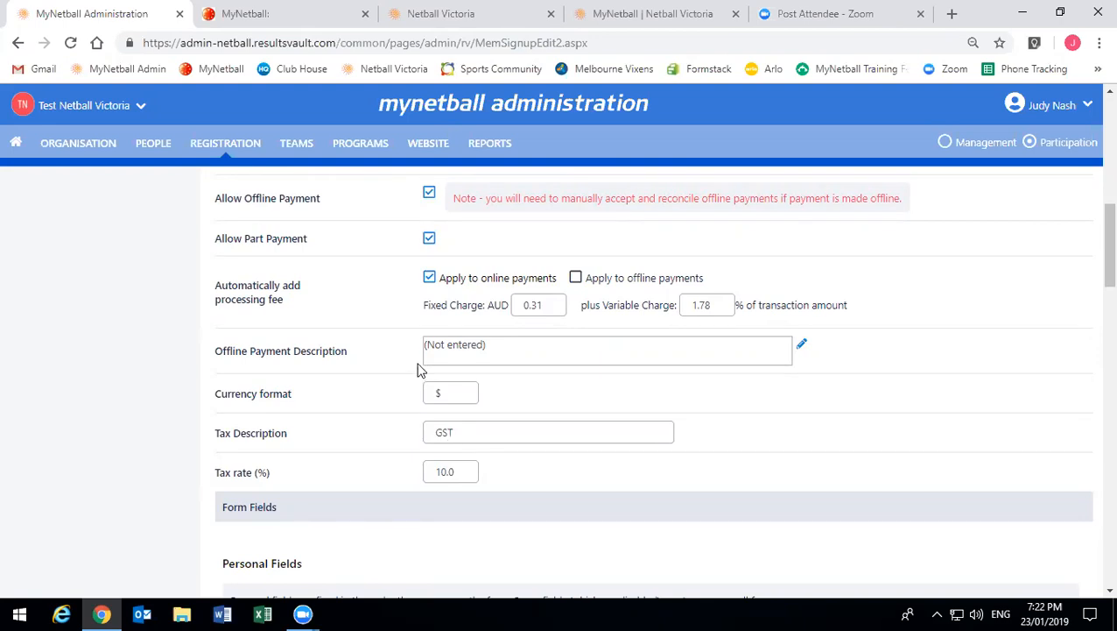
scroll(151, 455, "down", 1)
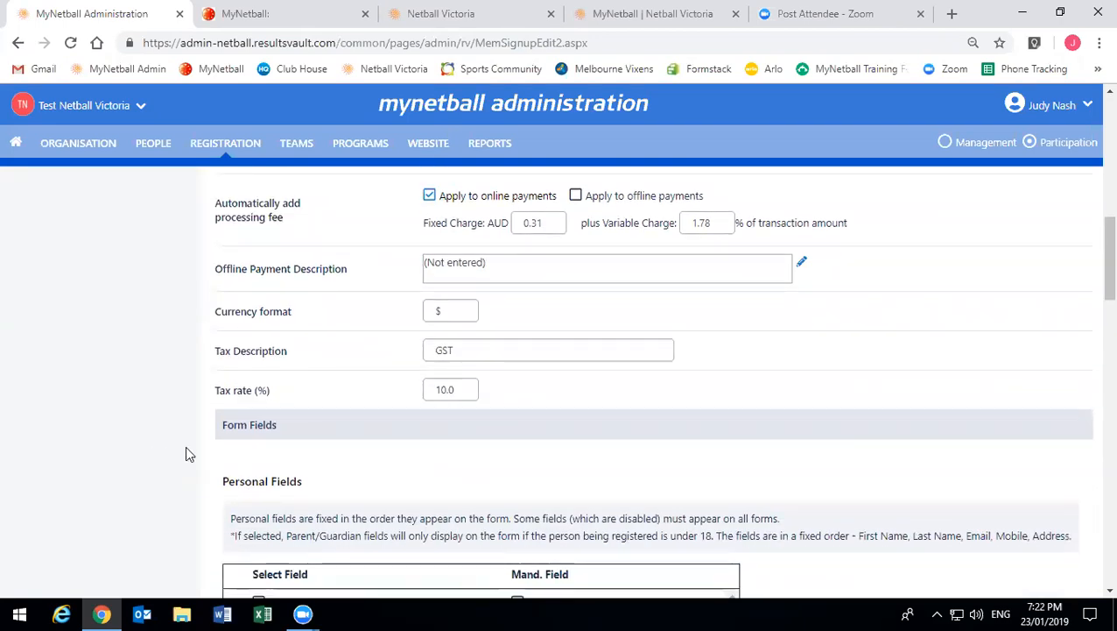
scroll(185, 453, "down", 3)
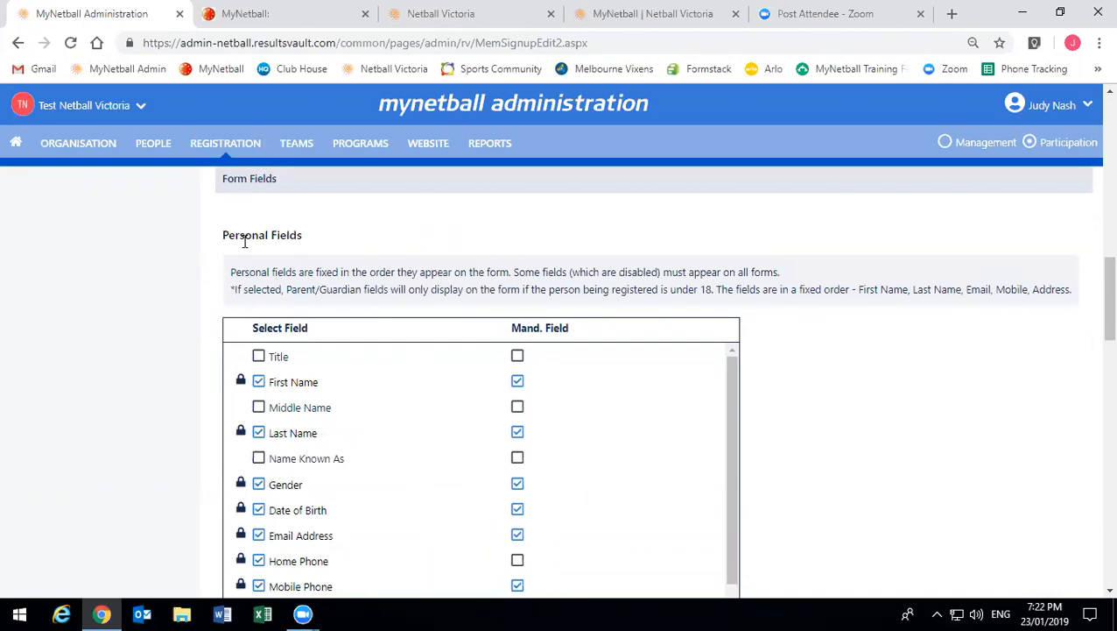
scroll(278, 216, "down", 1)
scroll(277, 216, "down", 1)
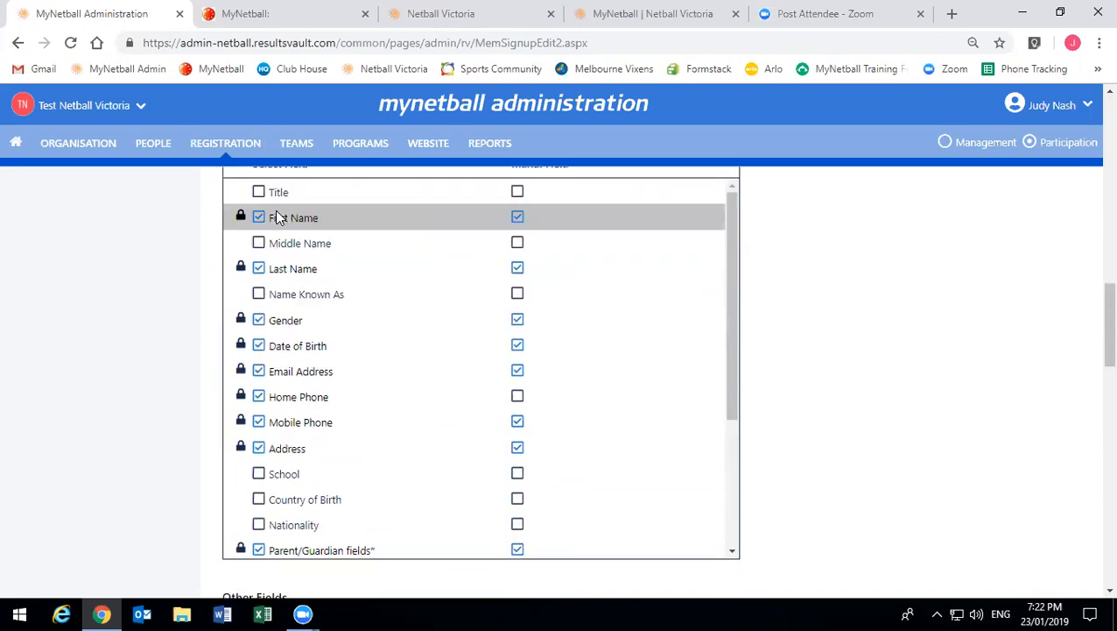
scroll(277, 217, "up", 2)
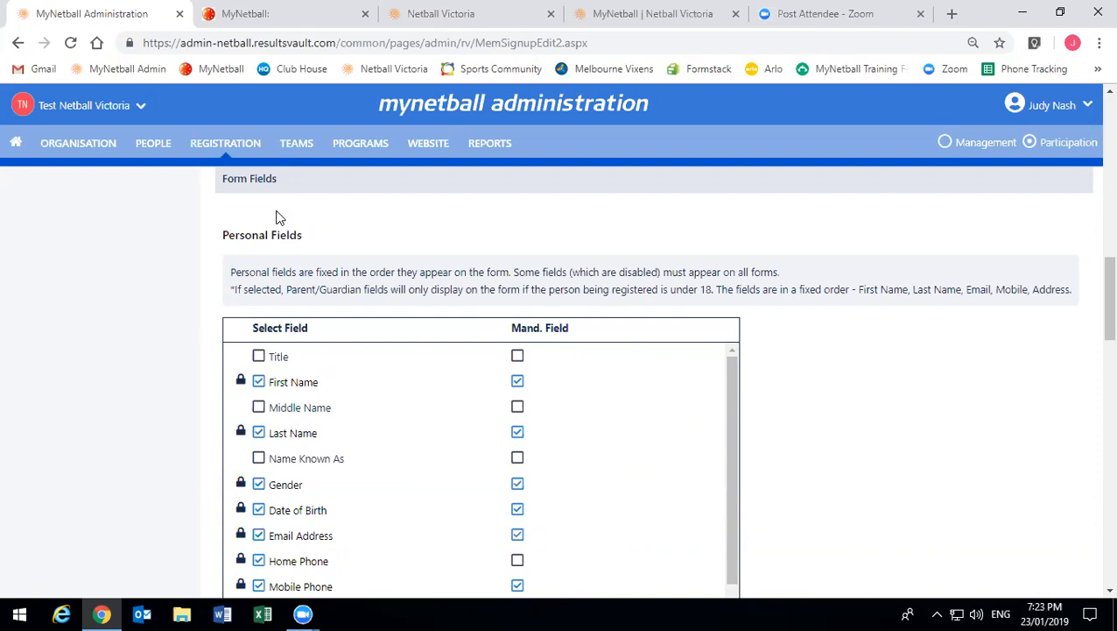
scroll(400, 407, "down", 3)
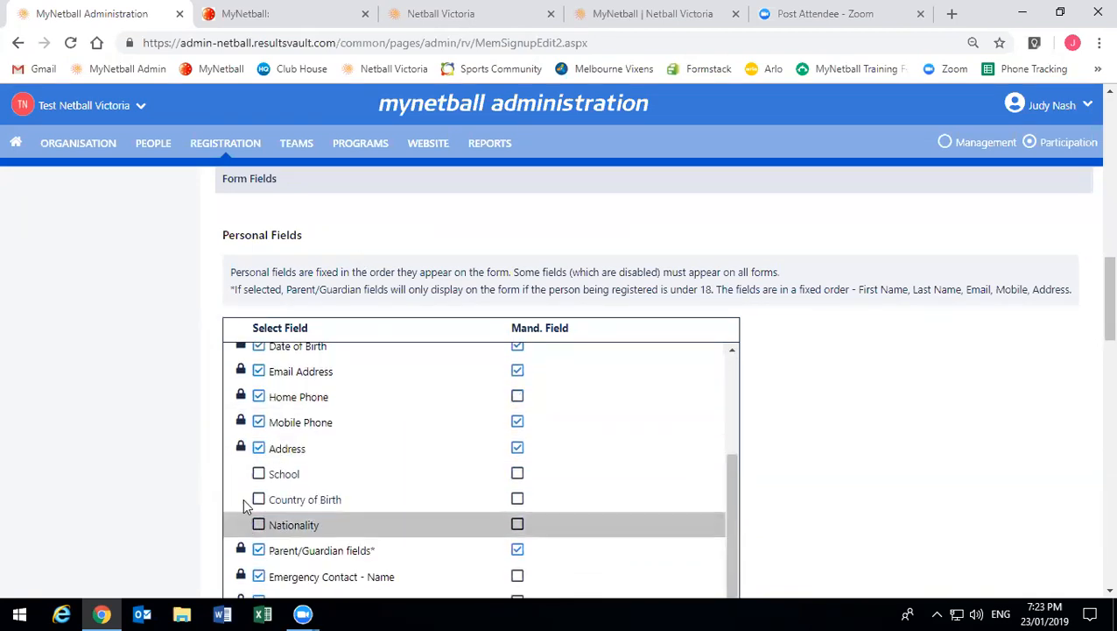
scroll(246, 471, "up", 3)
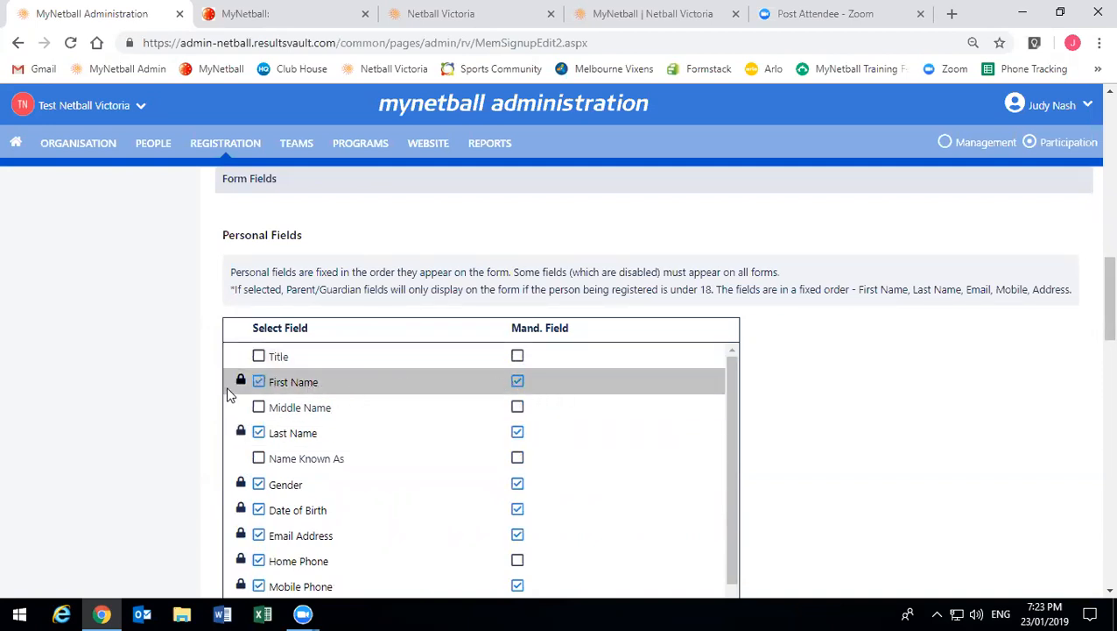
scroll(250, 420, "down", 3)
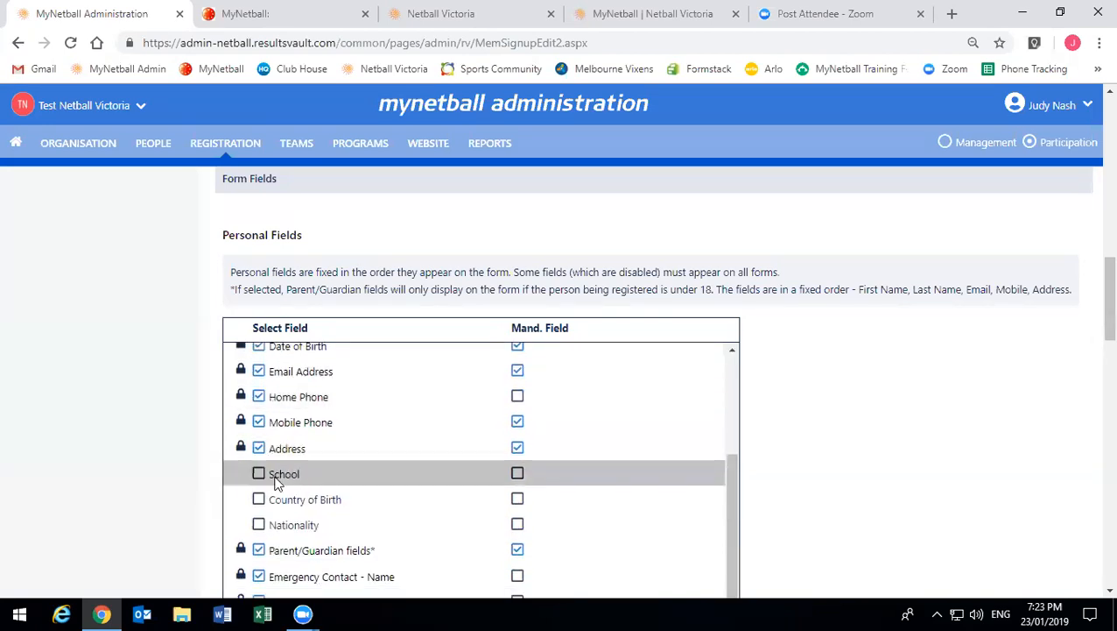
scroll(276, 482, "down", 1)
scroll(990, 456, "down", 2)
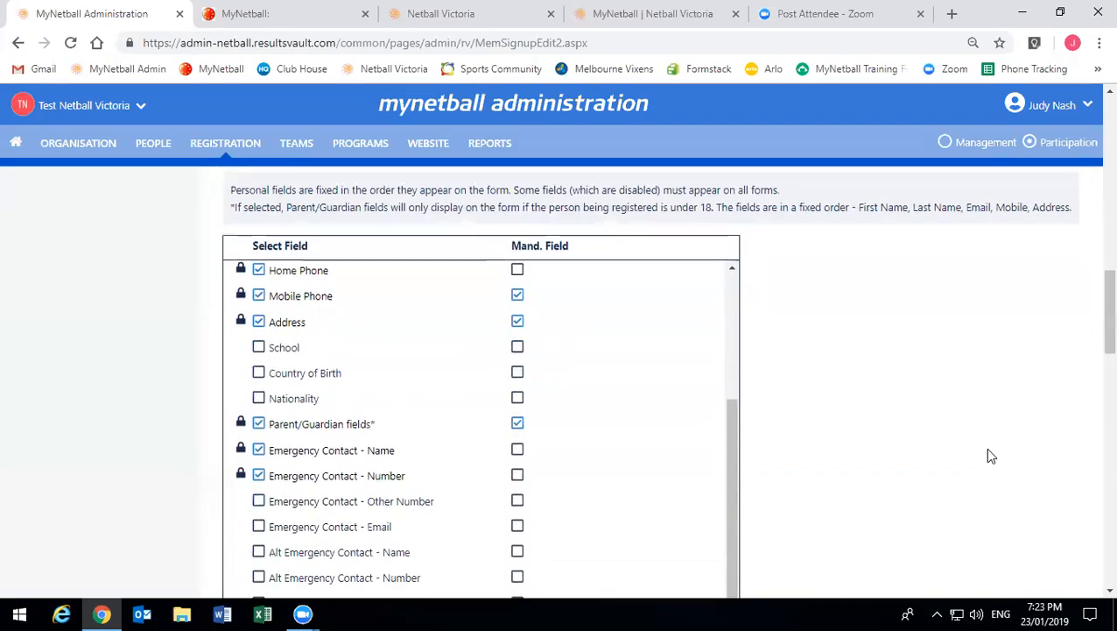
scroll(989, 455, "down", 1)
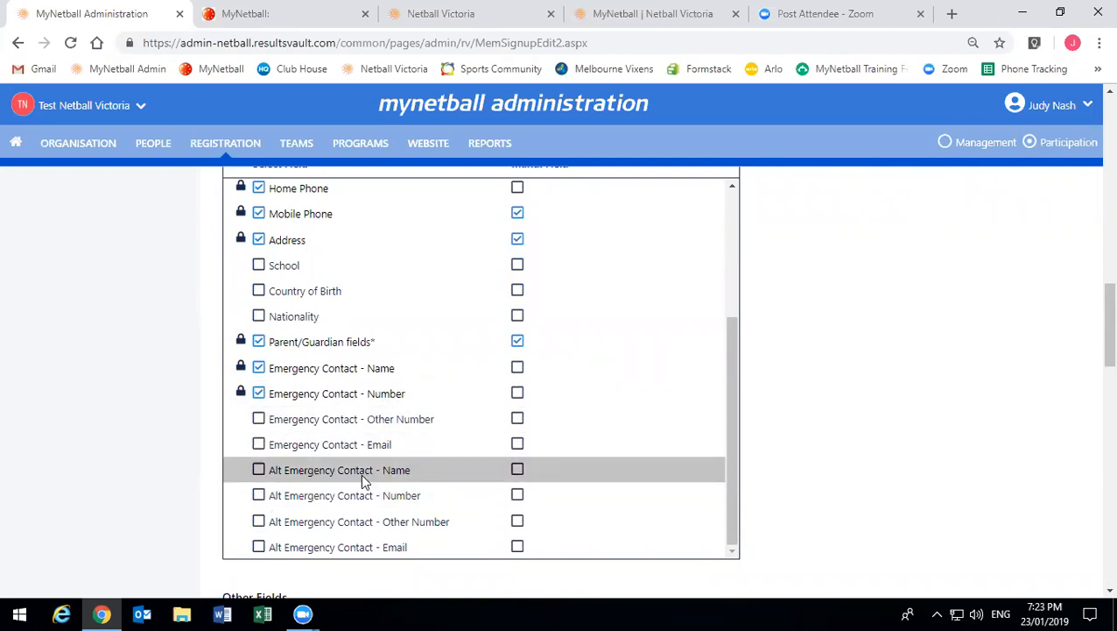
left_click(517, 368)
left_click(518, 370)
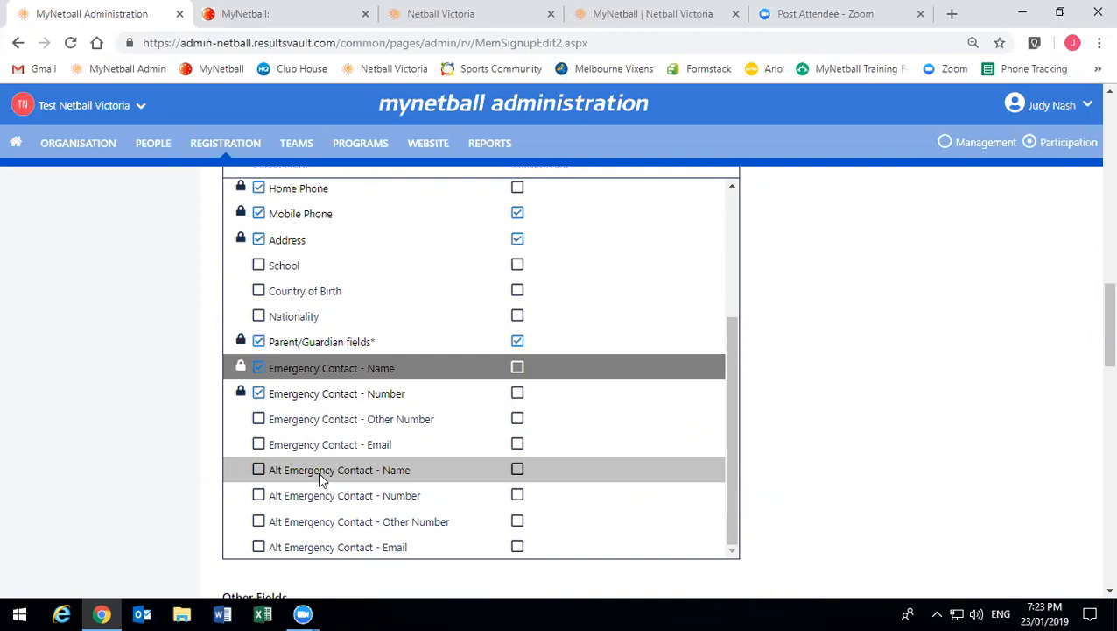
scroll(919, 430, "down", 3)
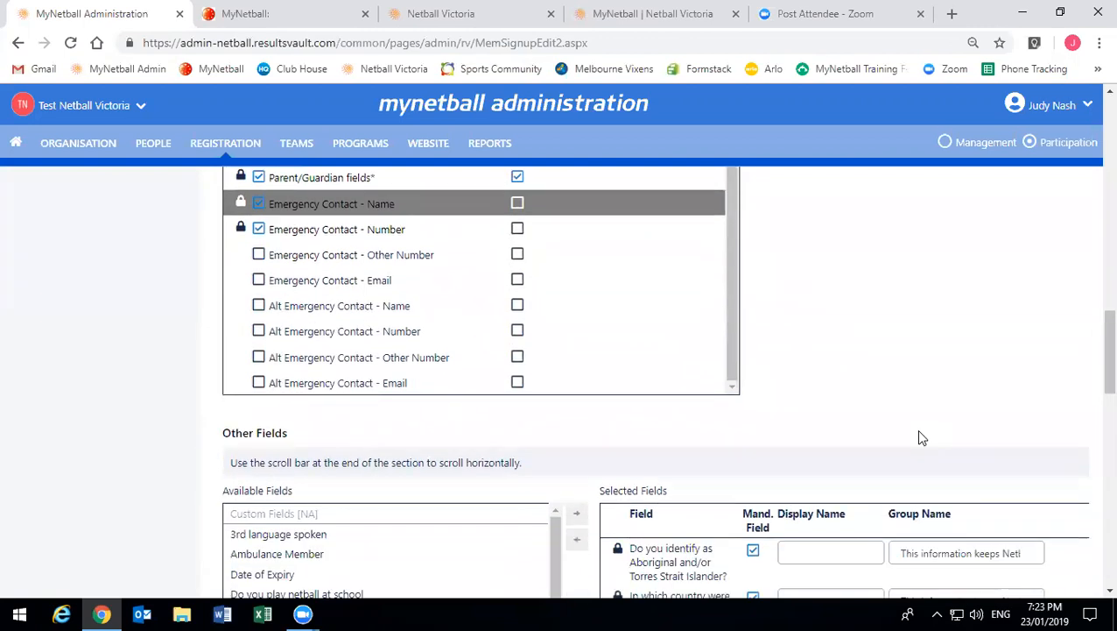
scroll(918, 436, "down", 2)
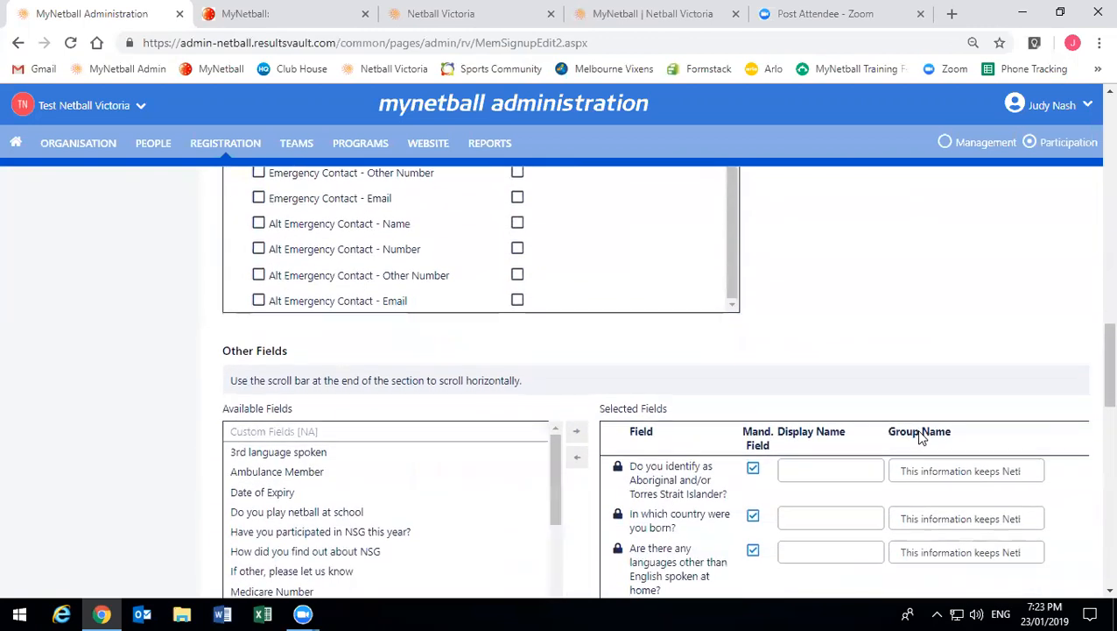
scroll(919, 436, "down", 4)
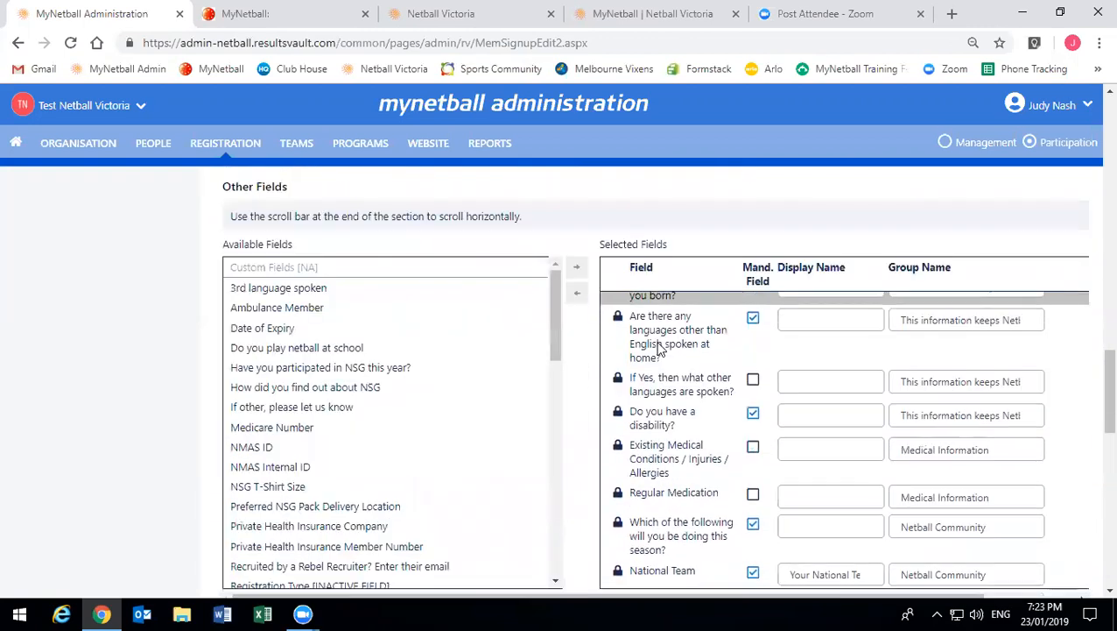
scroll(574, 472, "up", 3)
scroll(574, 491, "down", 3)
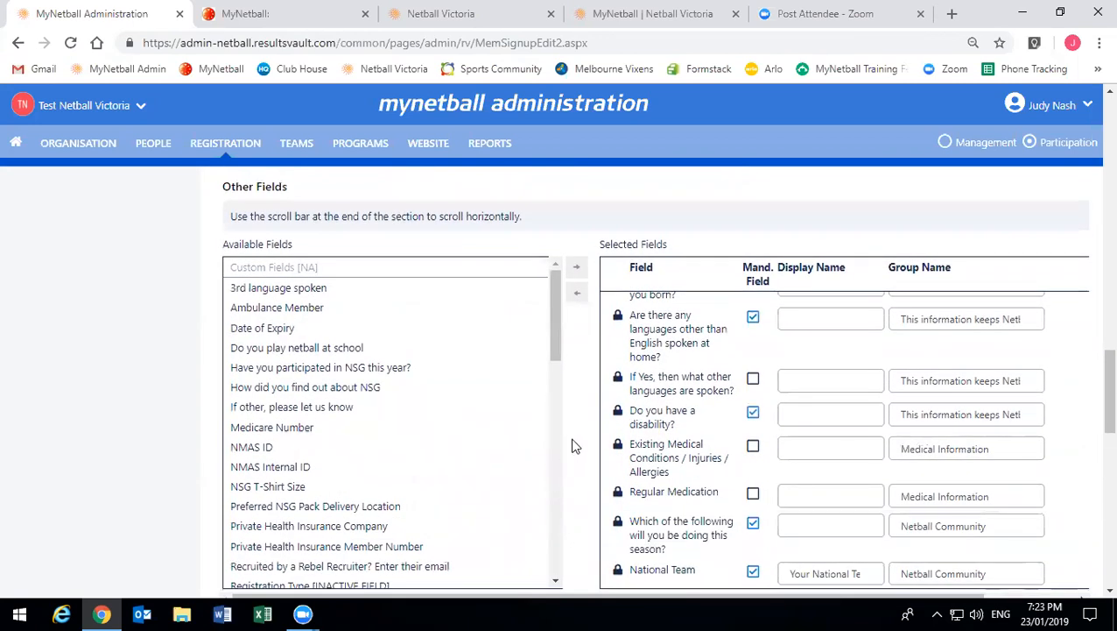
scroll(573, 447, "up", 2)
scroll(573, 447, "down", 2)
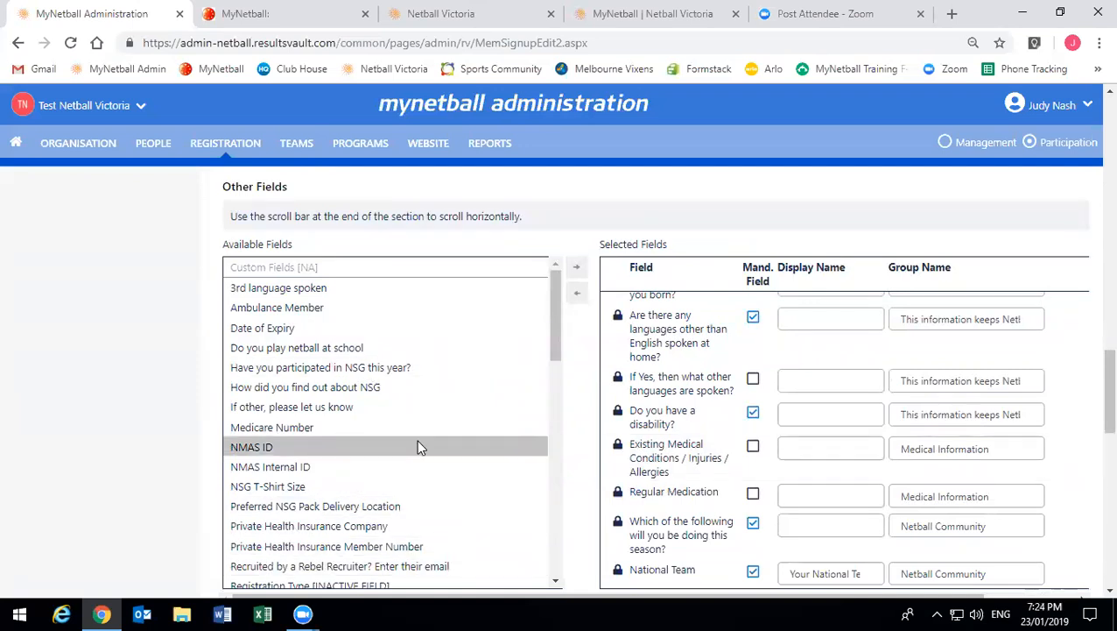
scroll(350, 422, "down", 1)
scroll(350, 422, "down", 8)
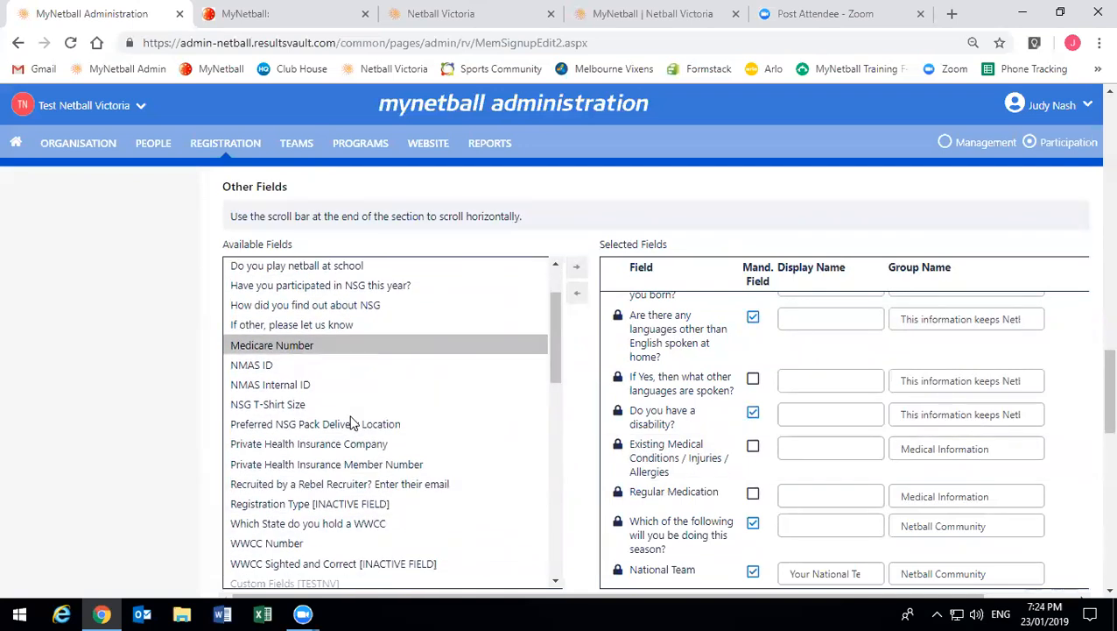
scroll(350, 422, "down", 10)
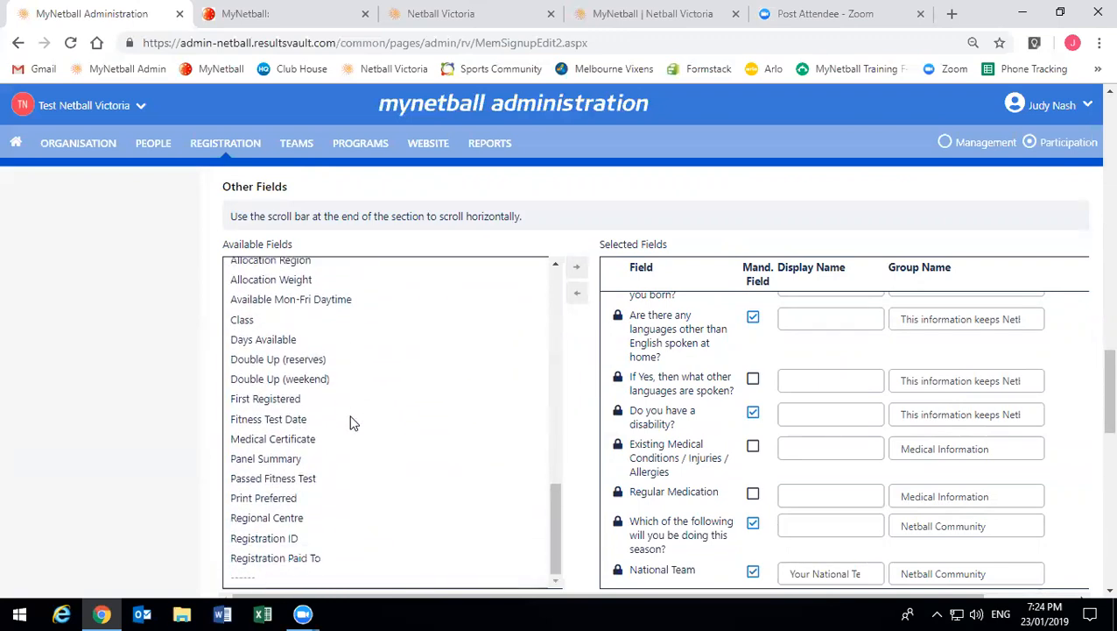
scroll(333, 462, "up", 10)
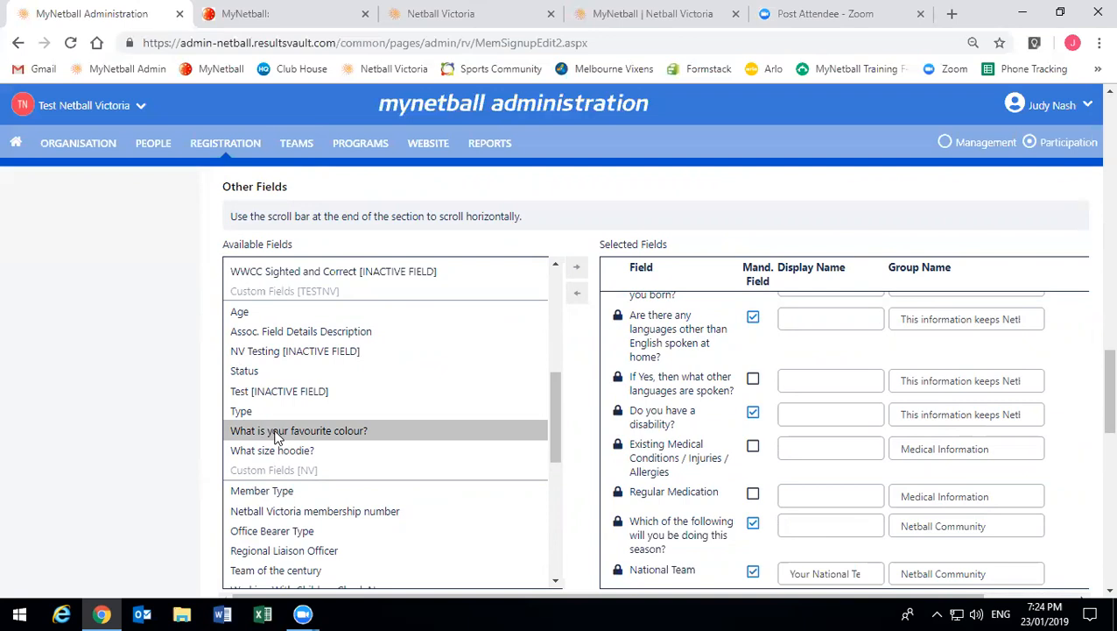
- Add 'What is your favourite colour?' to Selected Fields under the group name Colour Preferences
double_click(276, 433)
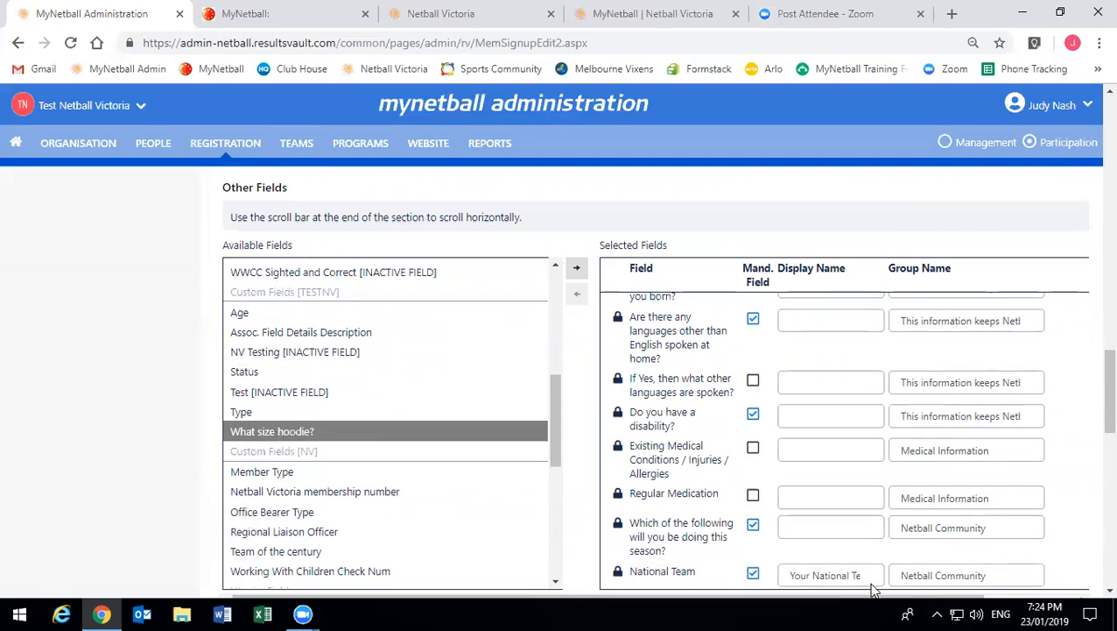
scroll(705, 473, "down", 1)
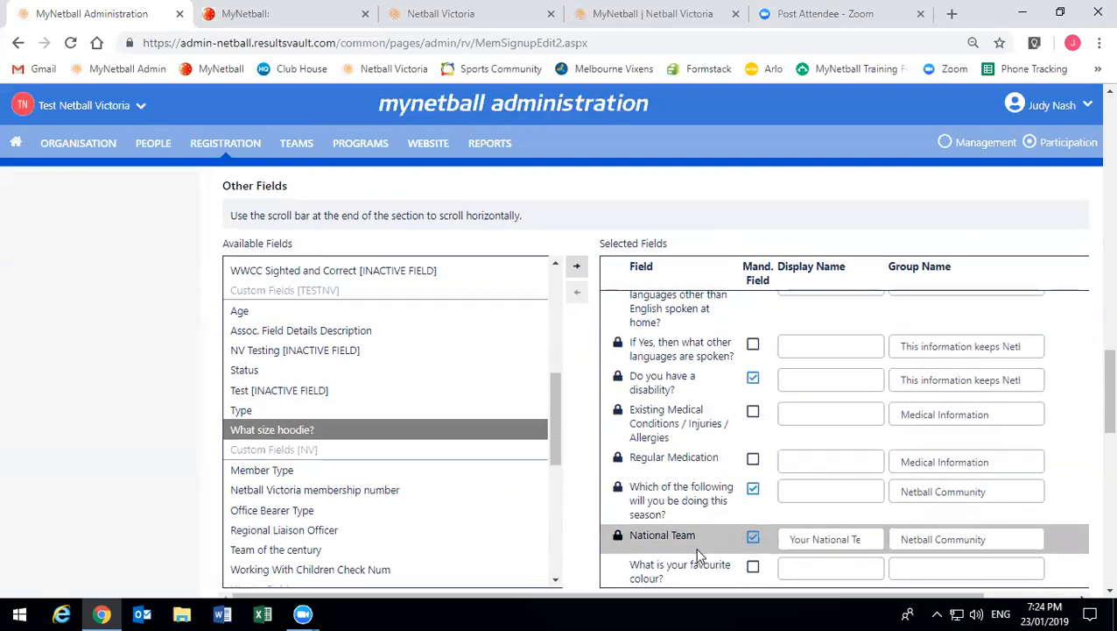
scroll(698, 555, "down", 1)
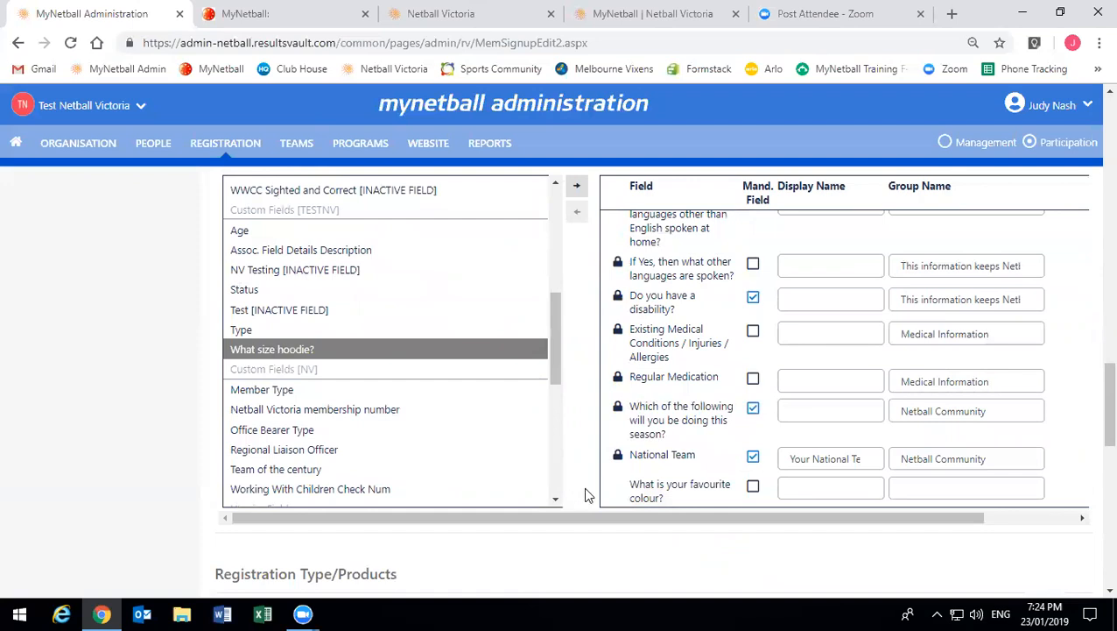
left_click(745, 494)
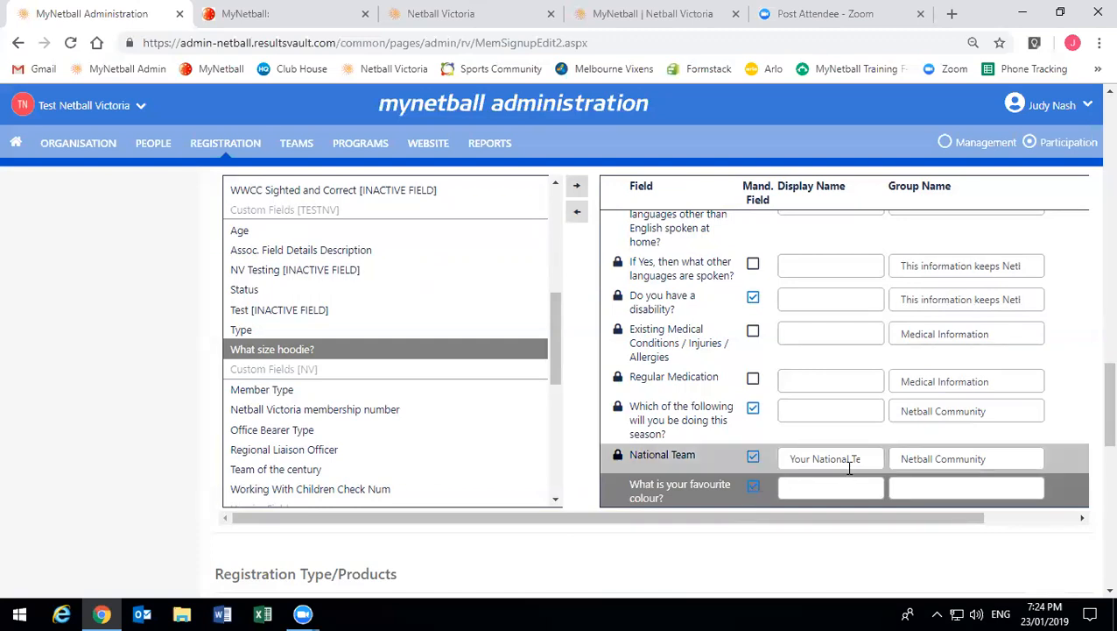
left_click(957, 486)
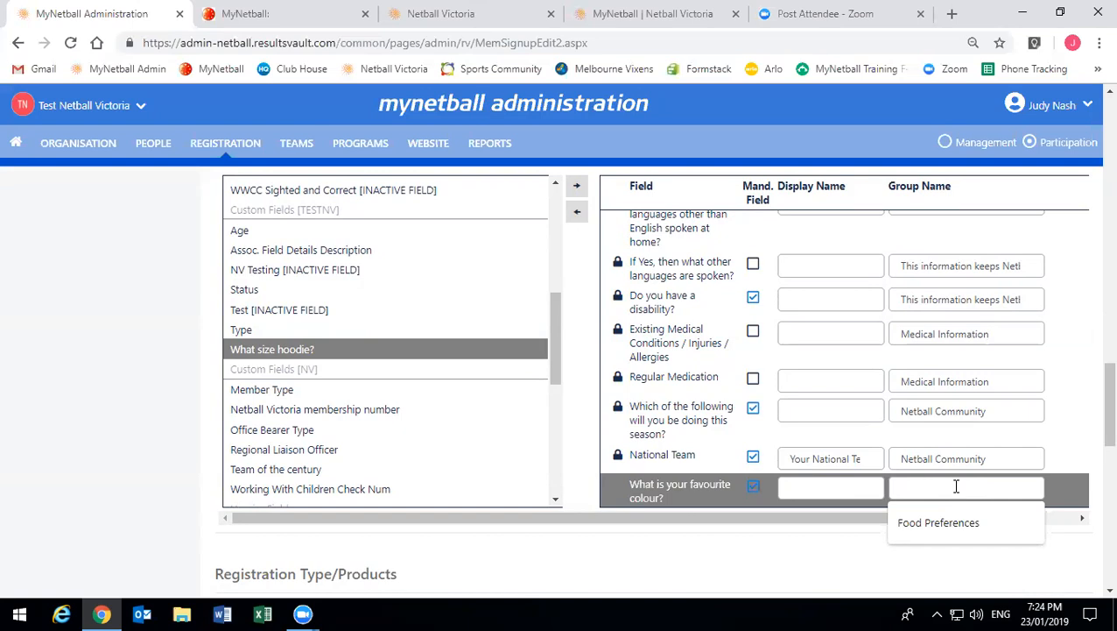
type("Colour Prefe")
type("s")
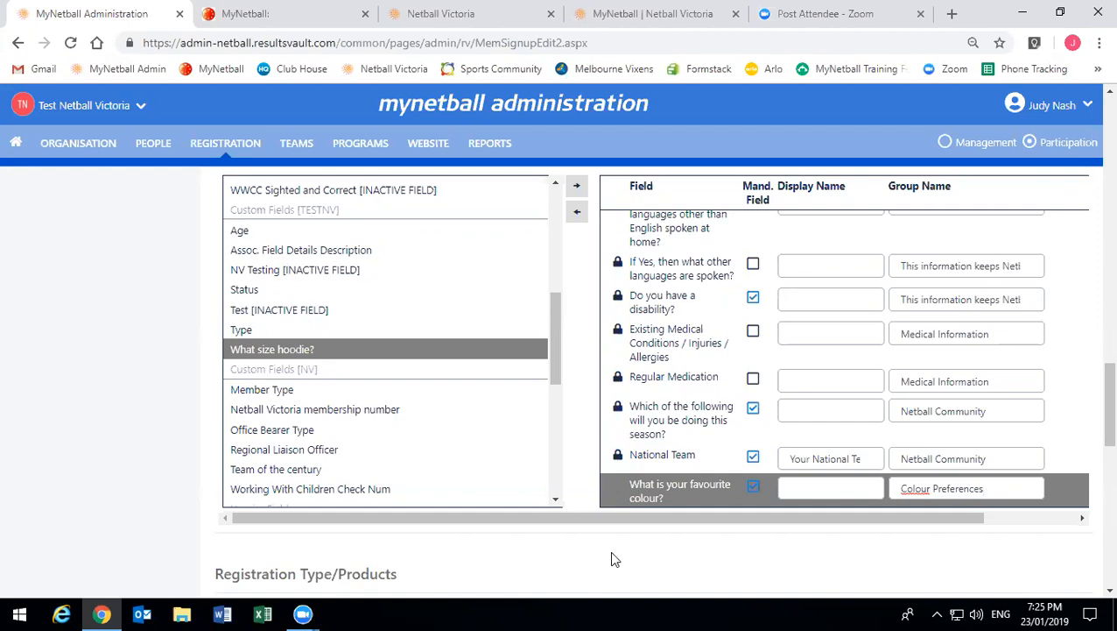
- Move 2019 Test Netball Vic Senior into the Selected Registration Type/Products list
scroll(613, 558, "down", 1)
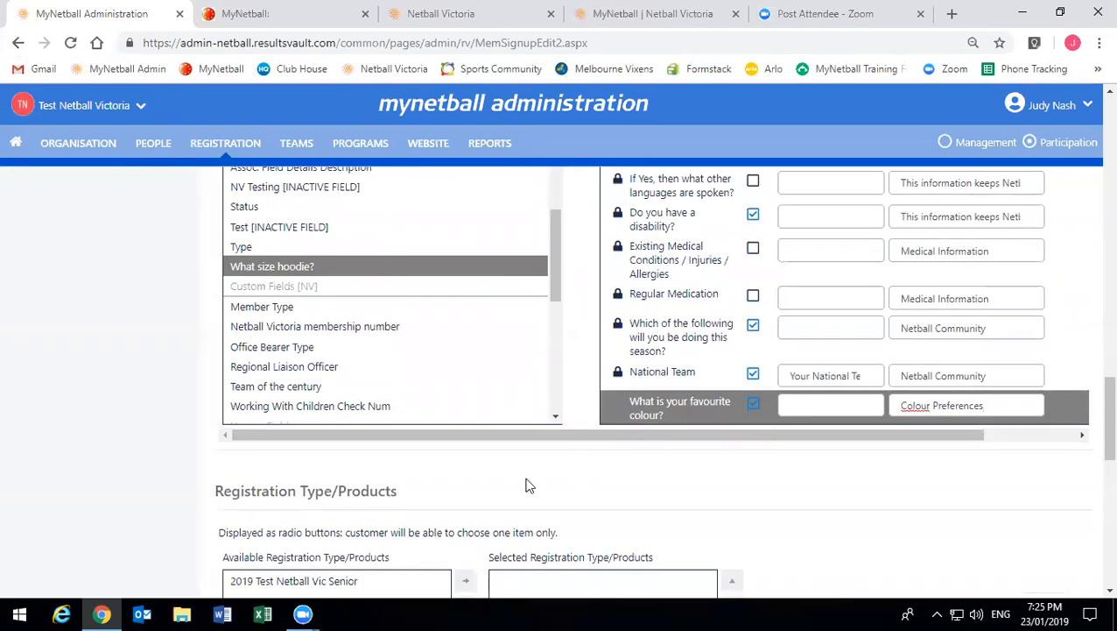
scroll(526, 484, "down", 1)
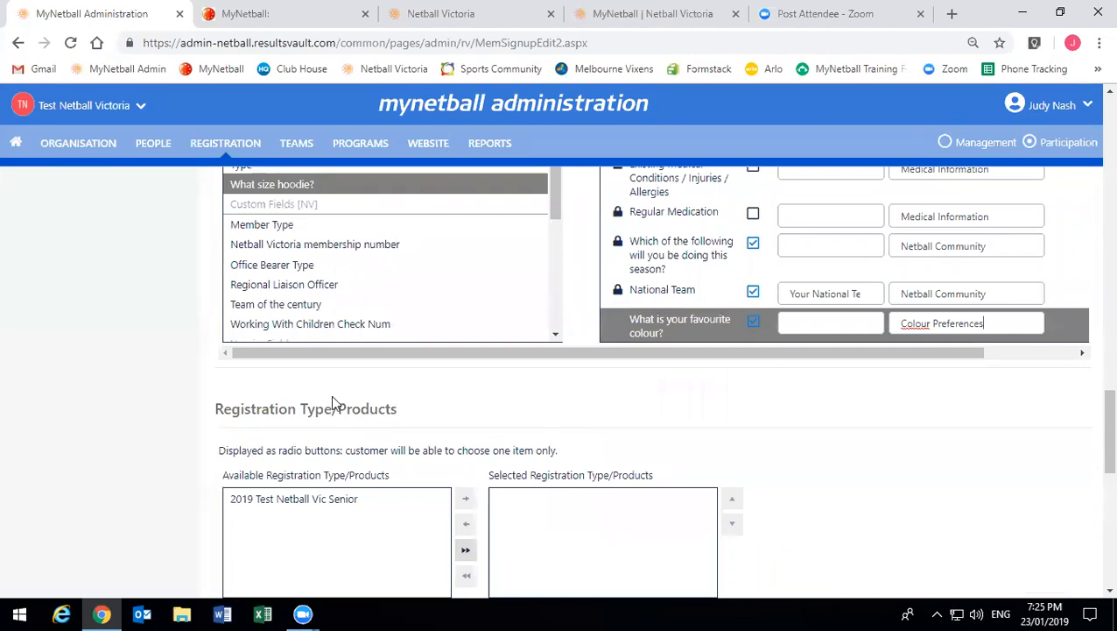
scroll(335, 399, "down", 1)
left_click(329, 424)
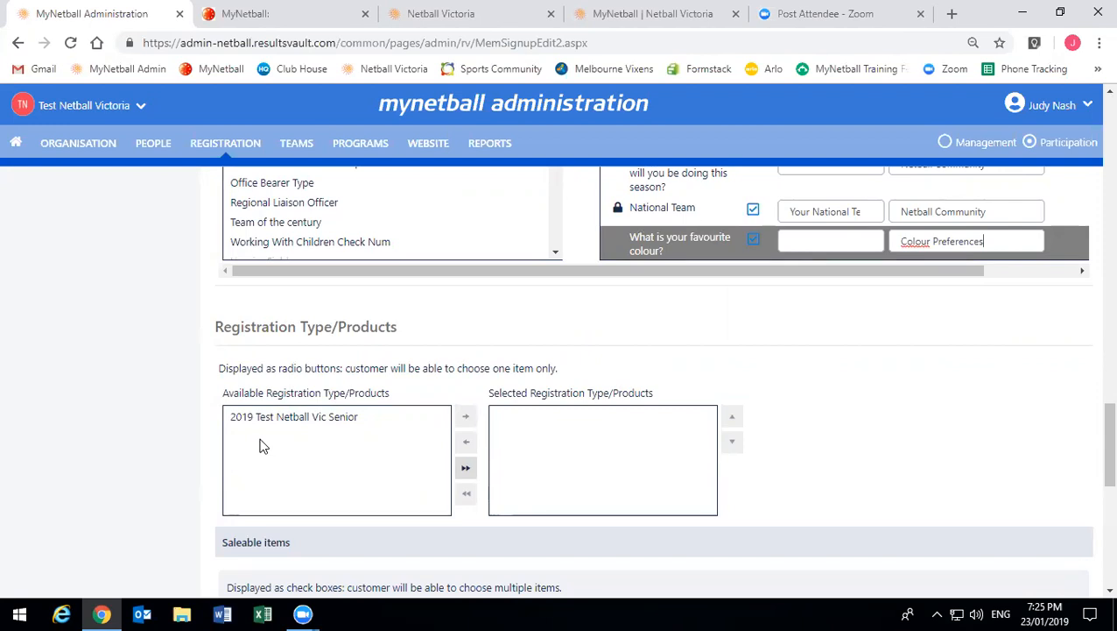
double_click(294, 412)
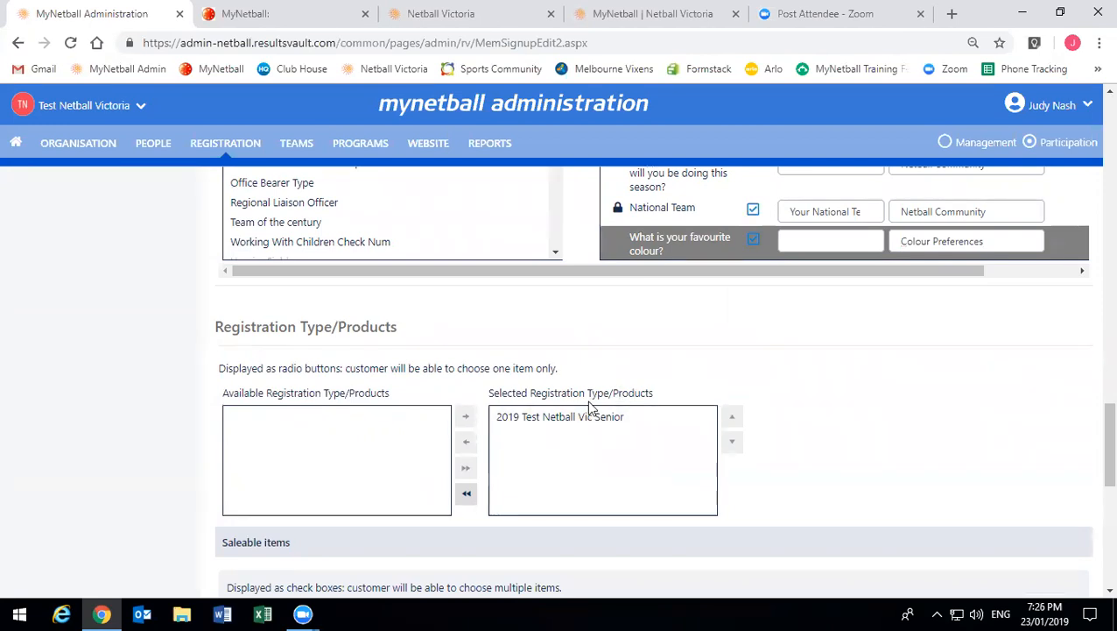
- Put Hoodie 1 into the Selected Saleable items list
scroll(589, 406, "down", 2)
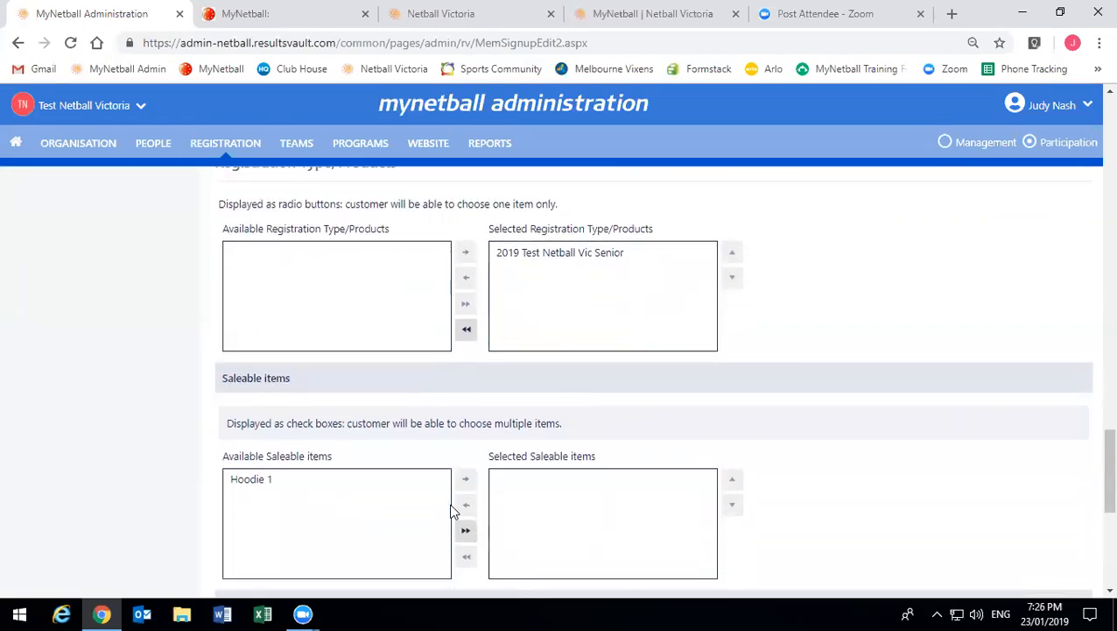
left_click(316, 484)
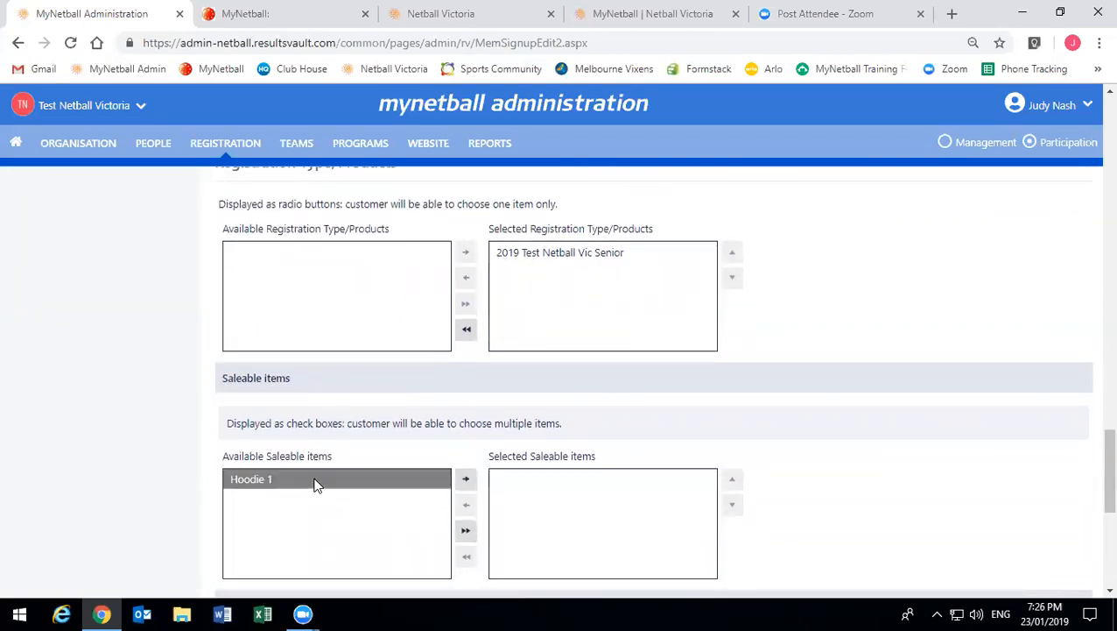
double_click(316, 483)
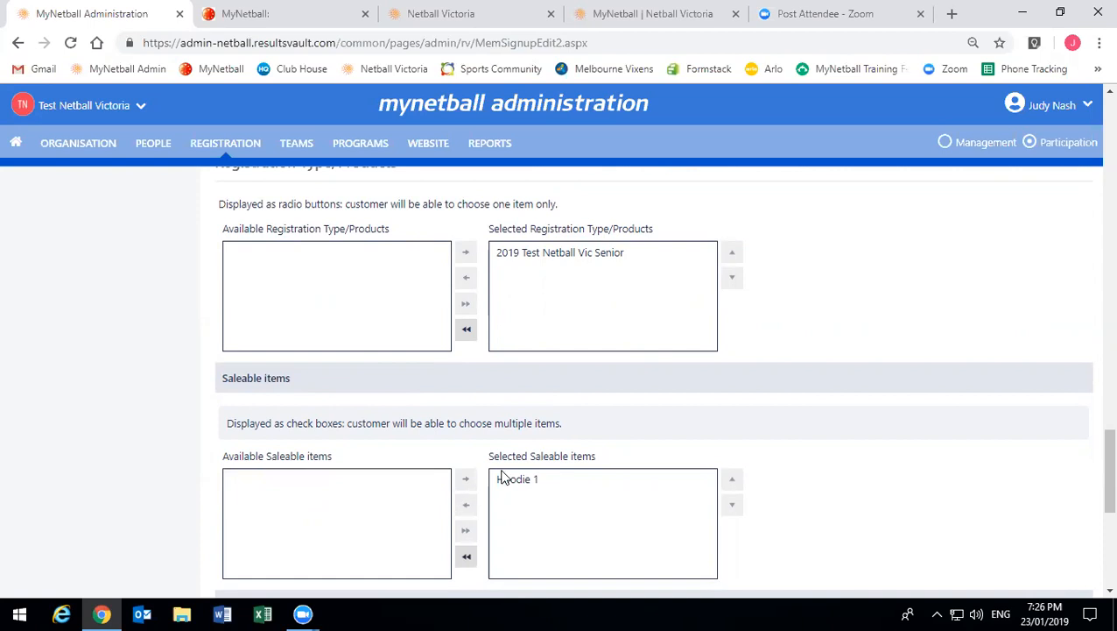
left_click(532, 479)
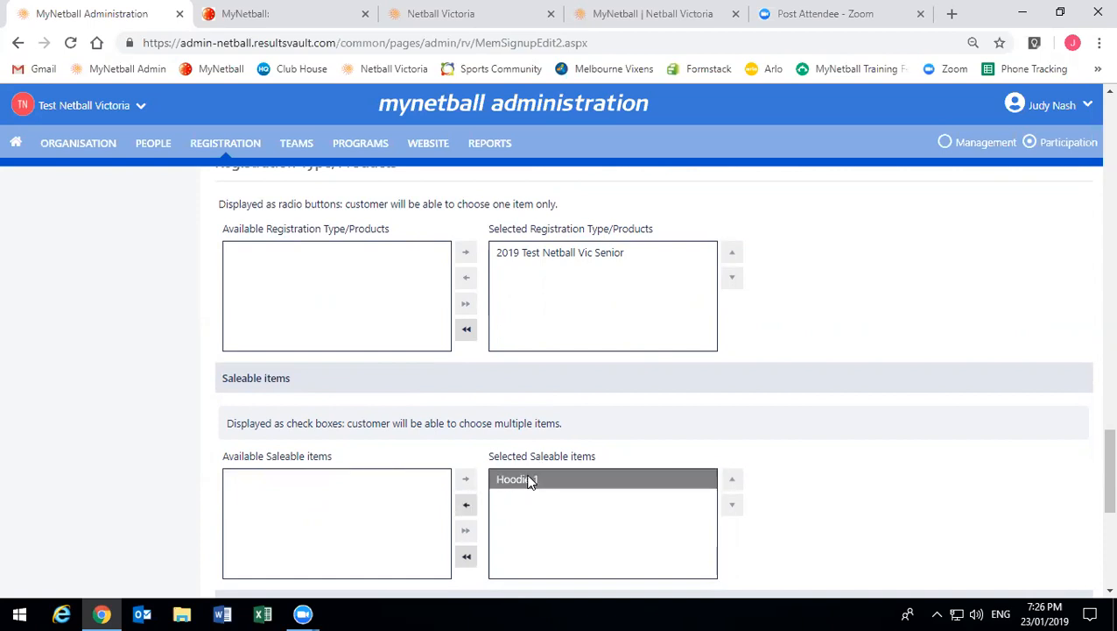
double_click(529, 479)
left_click(391, 485)
double_click(392, 484)
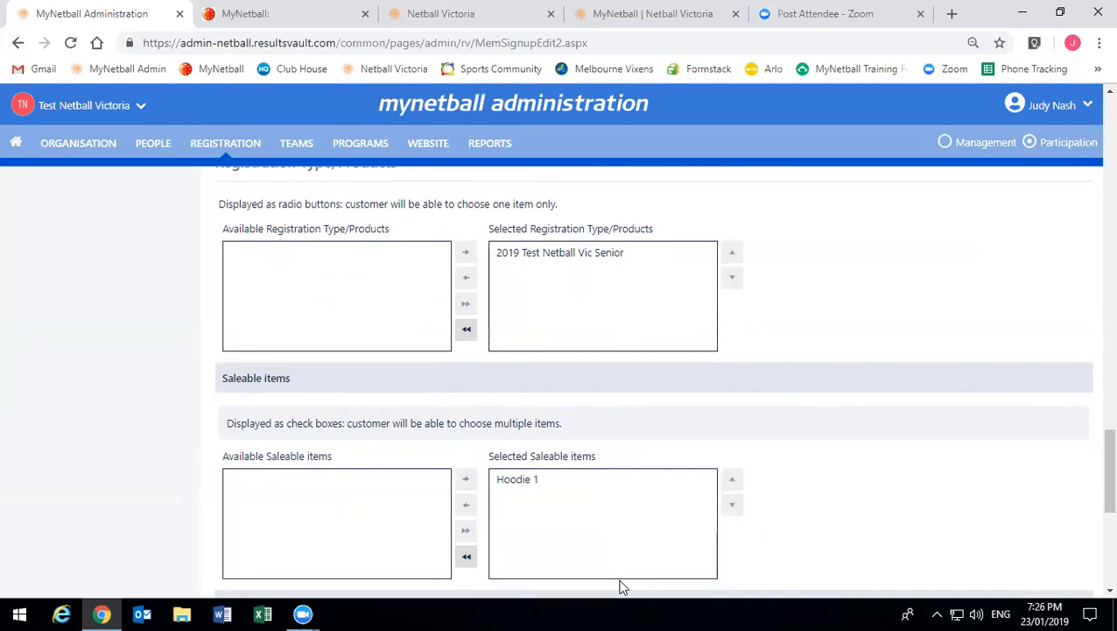
- Toggle Allow no team preference on and back off, then save the signup form
scroll(617, 564, "down", 2)
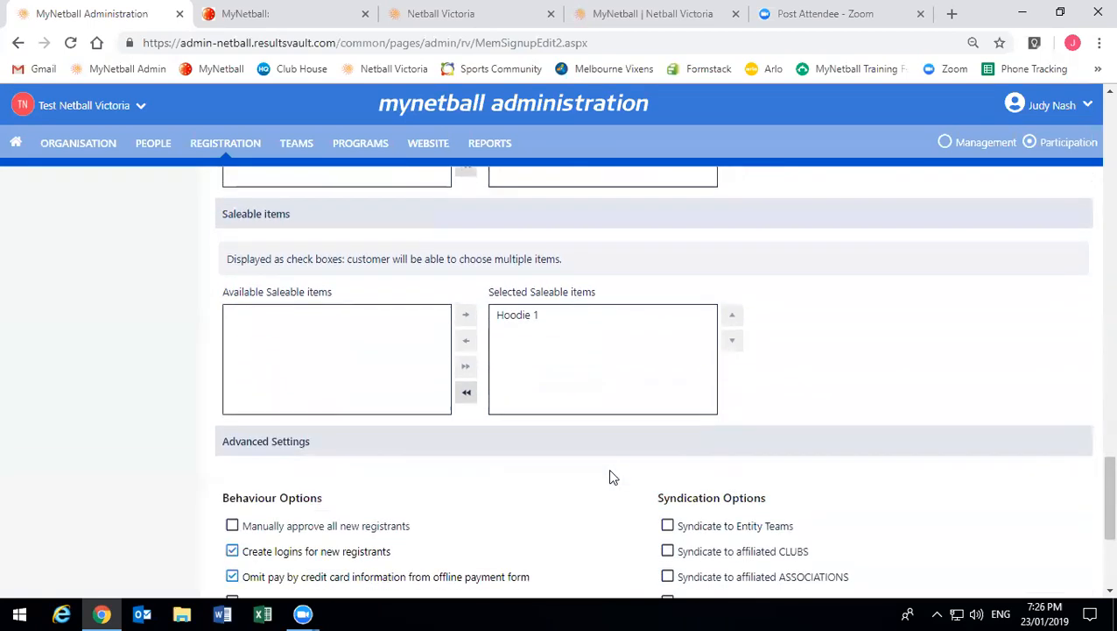
scroll(603, 460, "down", 1)
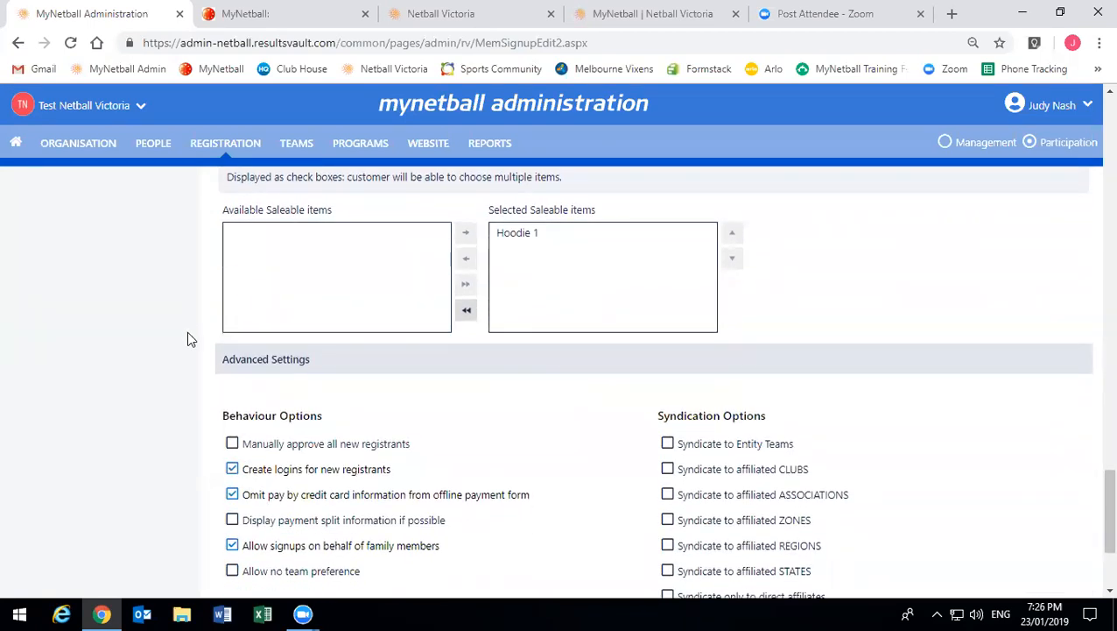
scroll(197, 337, "down", 1)
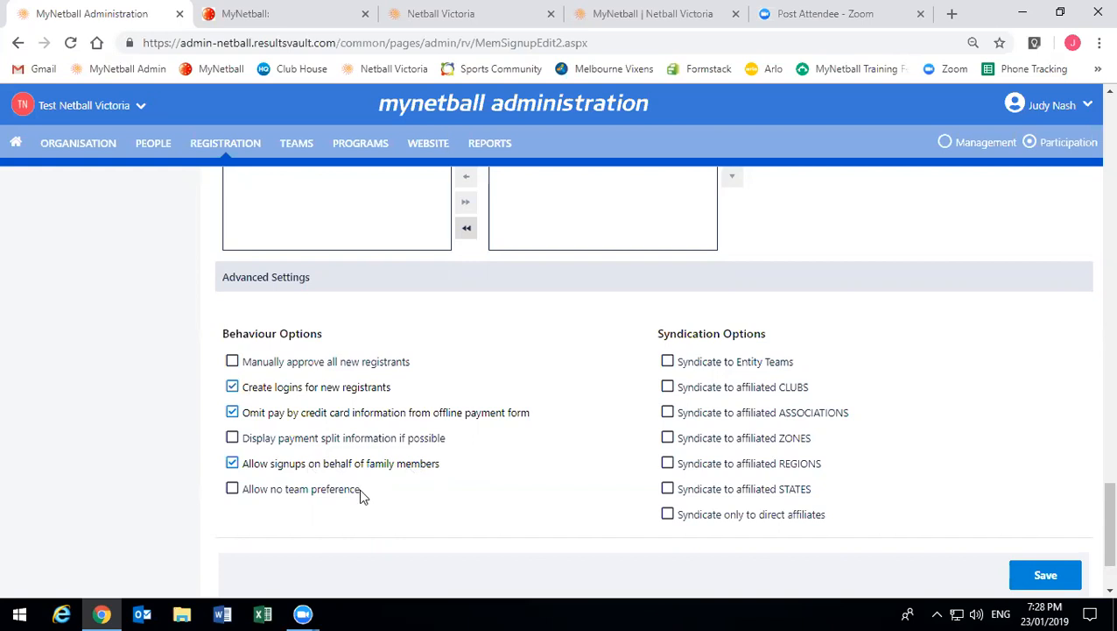
left_click_drag(359, 491, 244, 492)
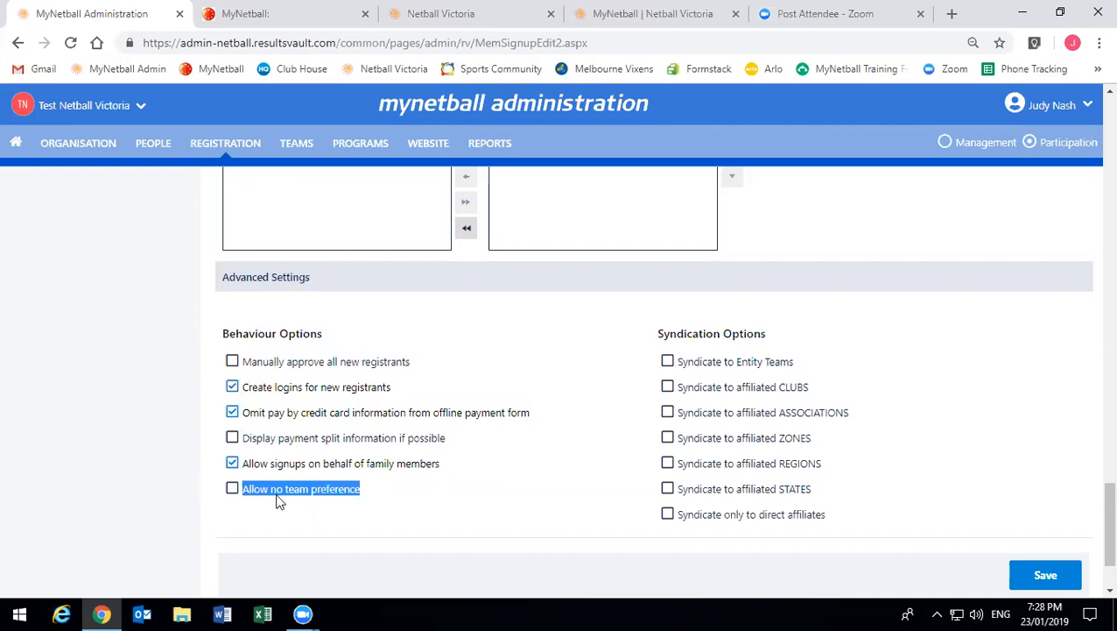
left_click(302, 490)
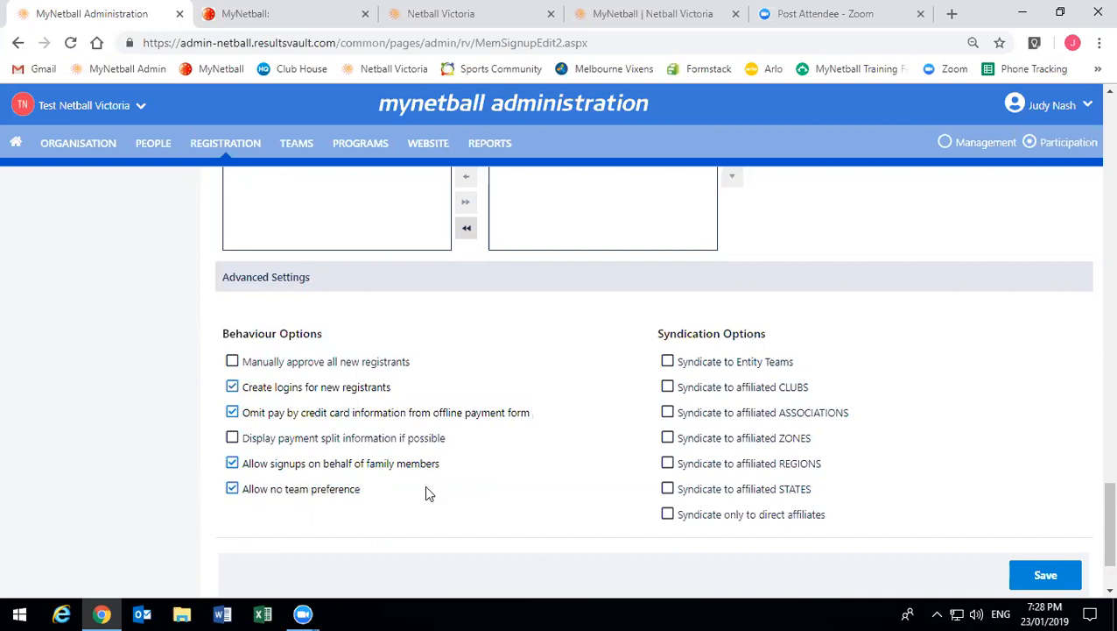
left_click(239, 490)
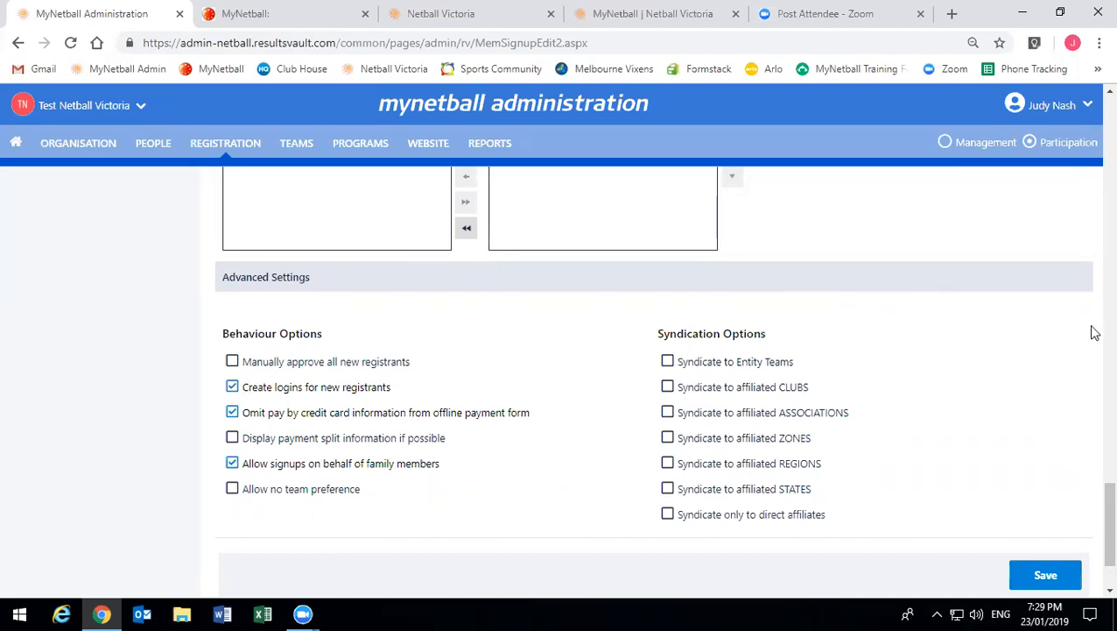
scroll(1095, 333, "down", 1)
left_click(1046, 490)
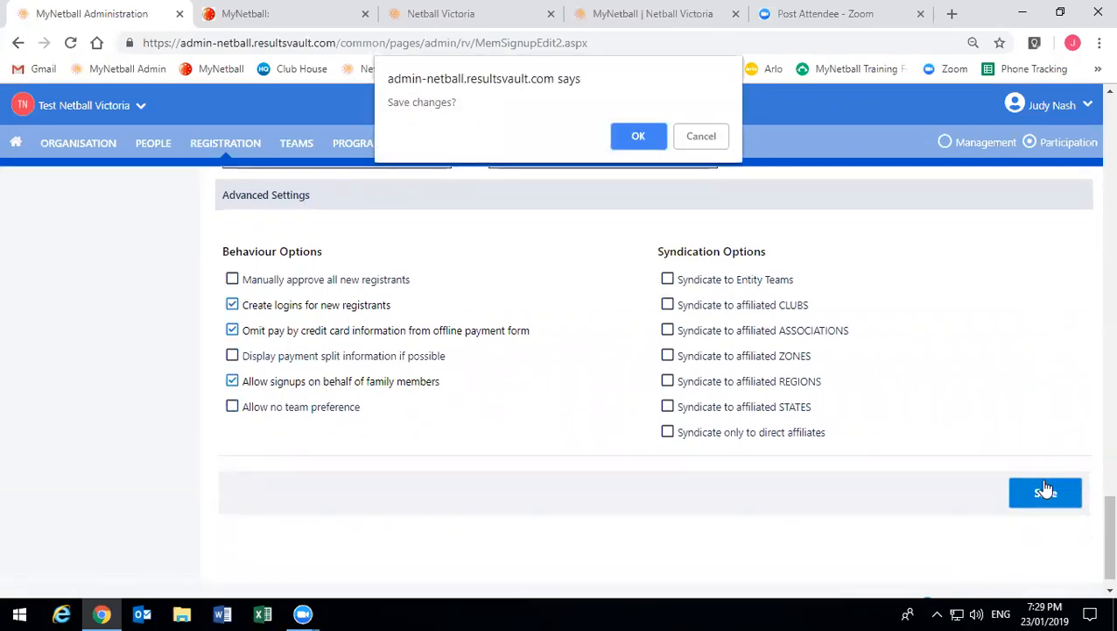
- Confirm the save and go back to the Signup Form Manager list
left_click(637, 136)
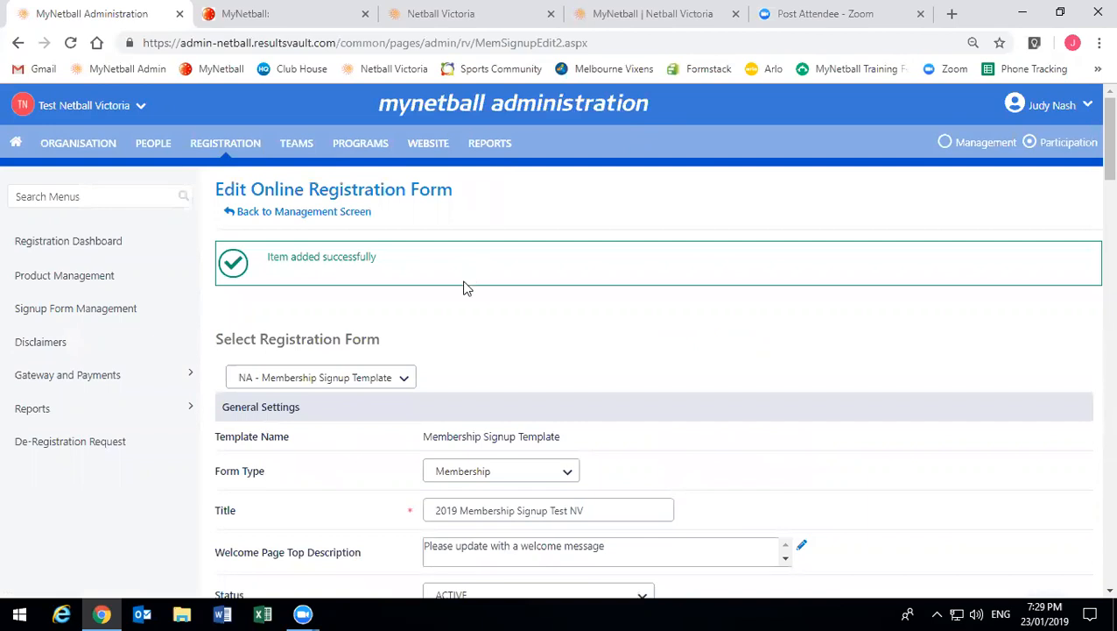
left_click(340, 216)
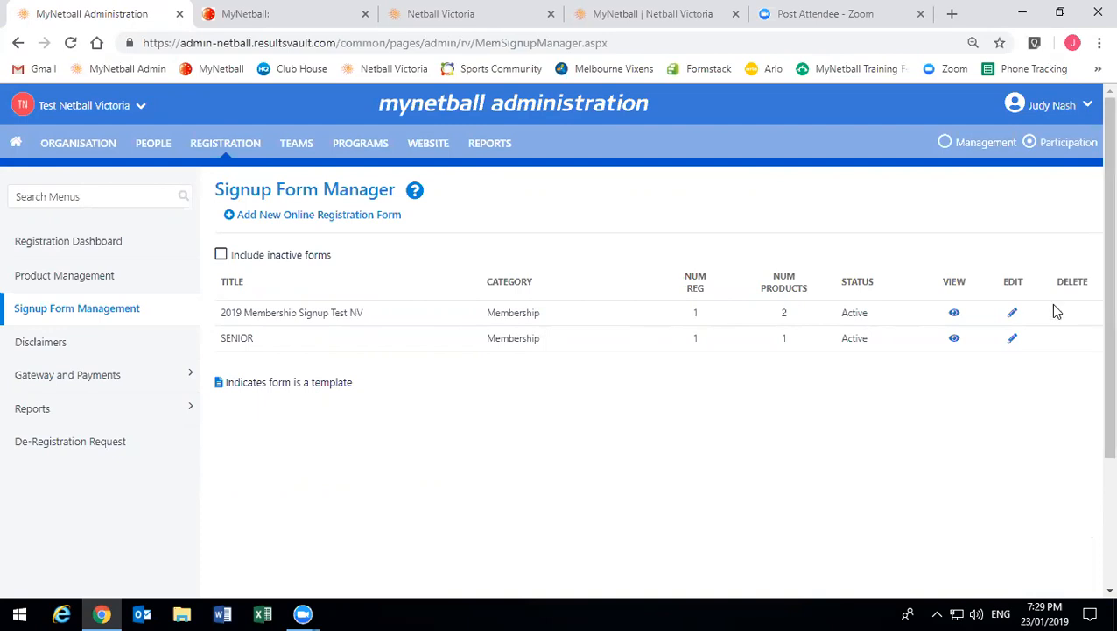
- Reopen the 2019 Membership Signup Test NV form, then switch to the MyNetball login page
left_click(1014, 314)
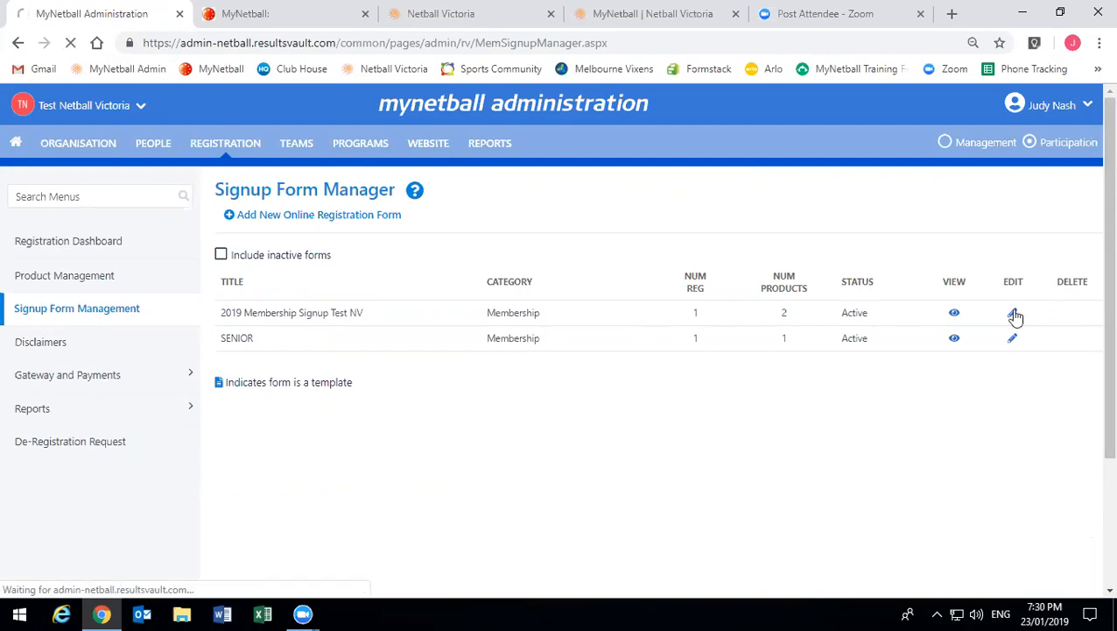
scroll(918, 384, "down", 10)
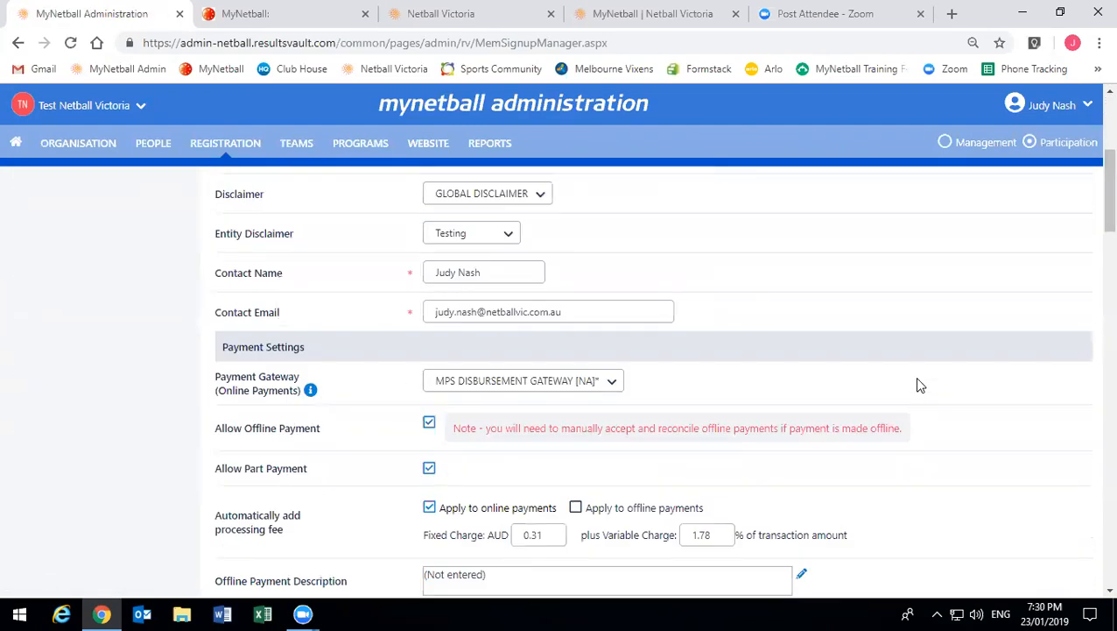
scroll(916, 387, "down", 15)
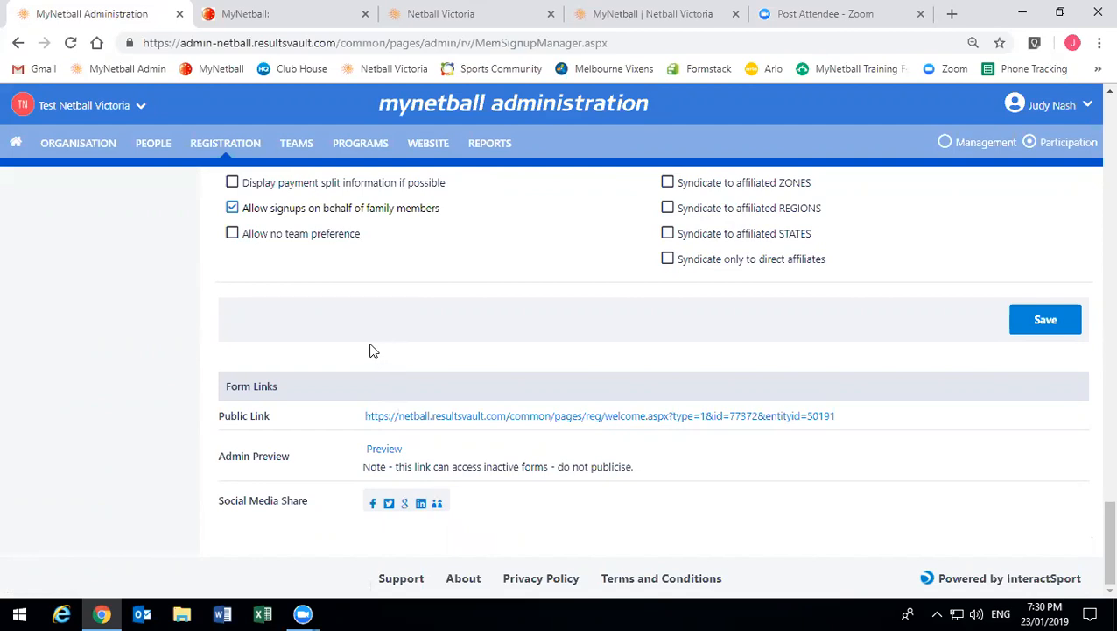
left_click(307, 31)
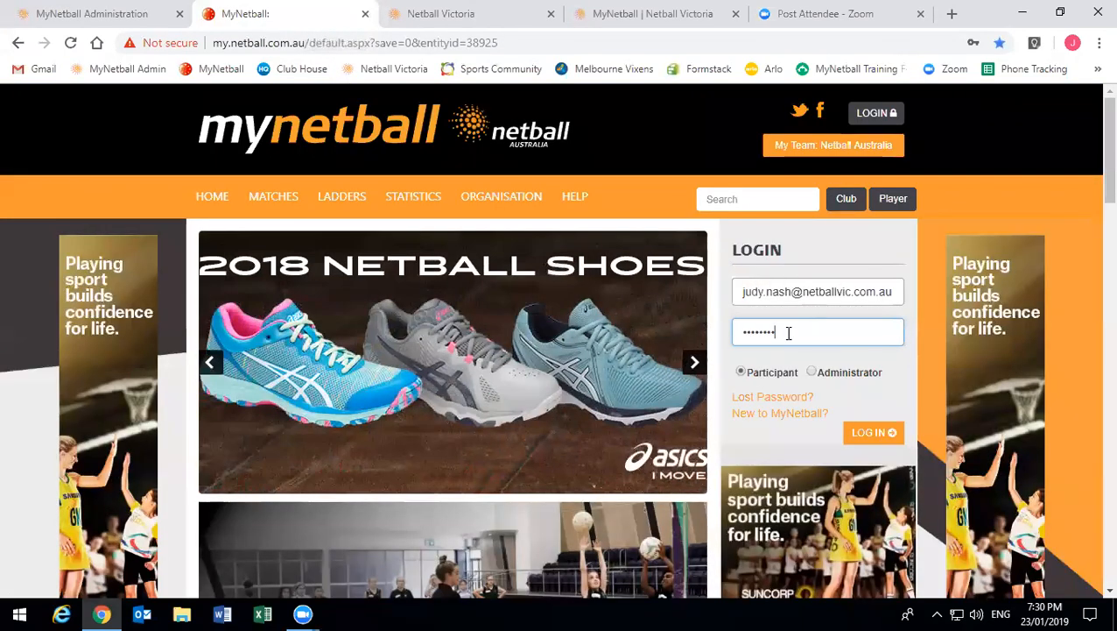
- Log in to MyNetball as a participant and switch the current organisation to Test Netball Victoria
left_click(868, 435)
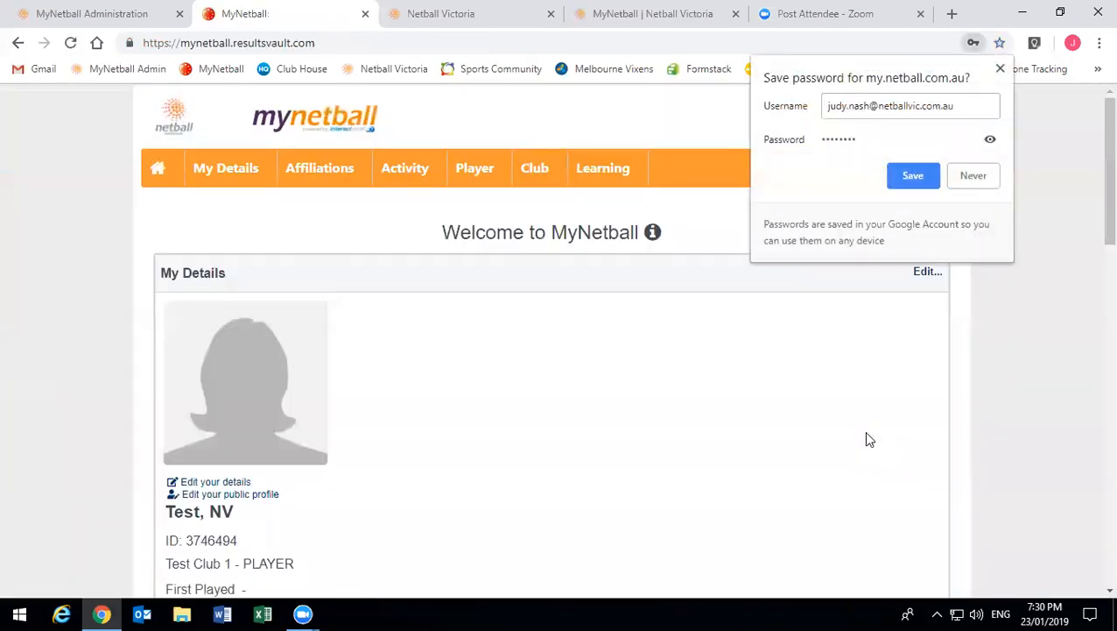
left_click(1000, 68)
left_click(891, 107)
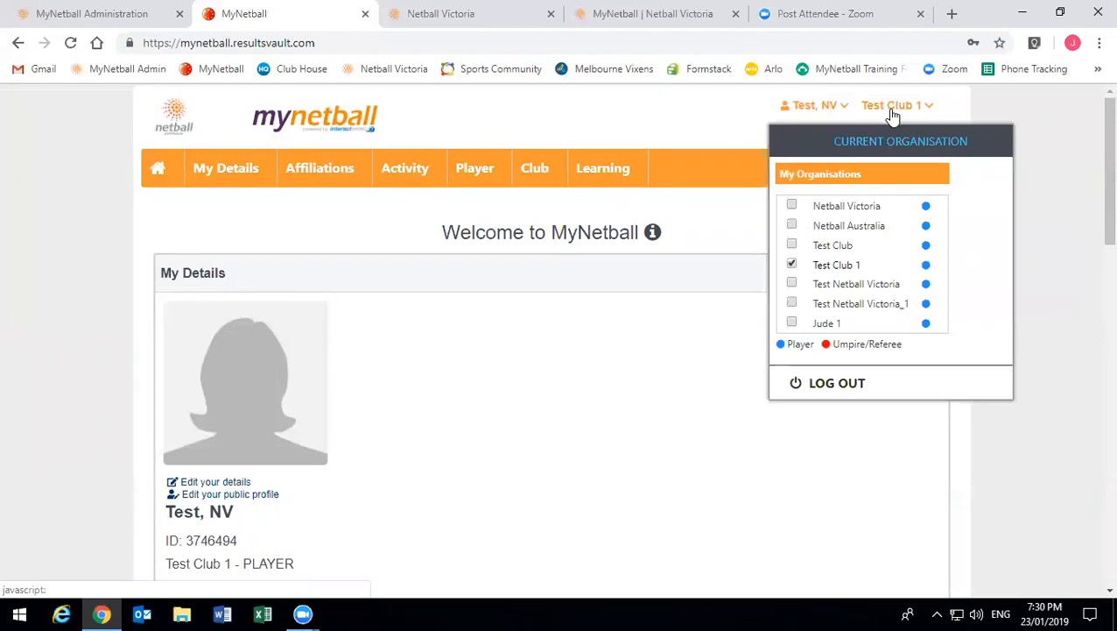
left_click(891, 110)
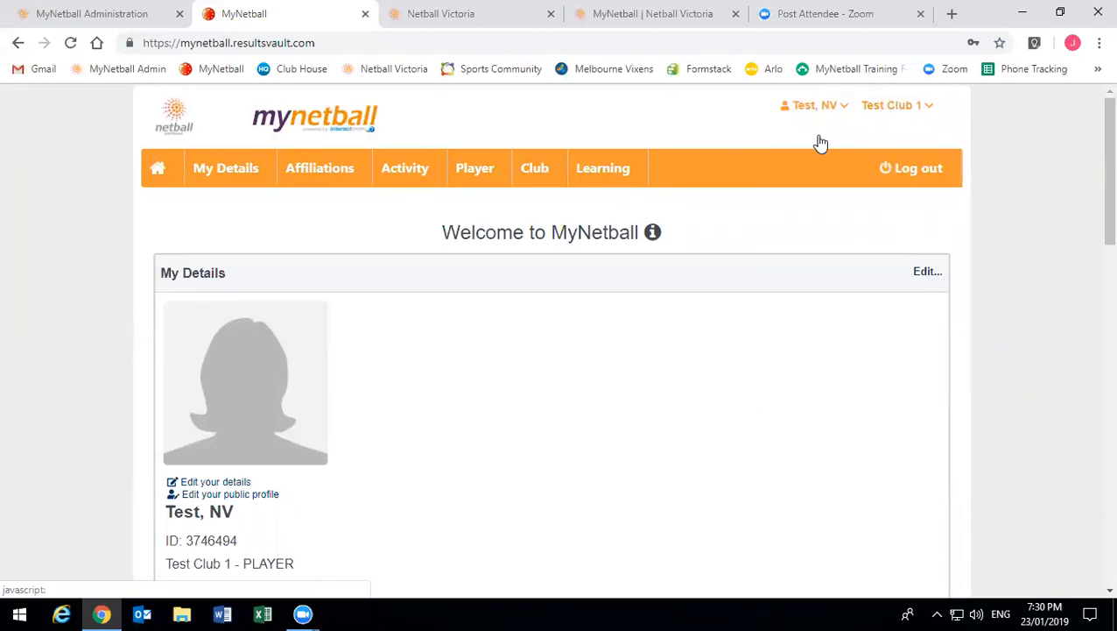
left_click(893, 105)
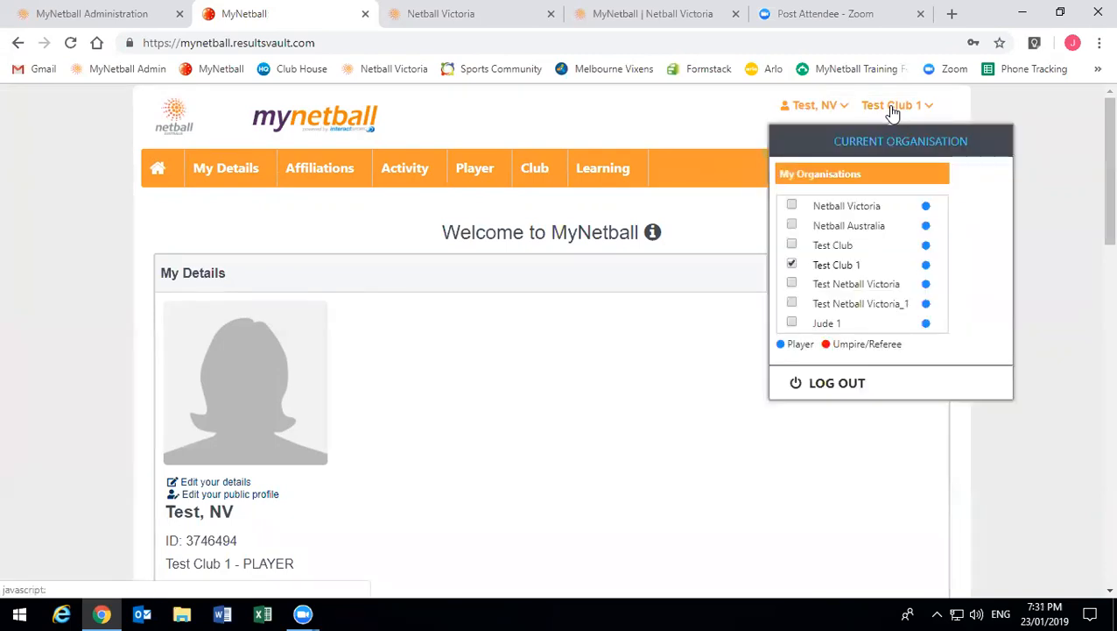
left_click(836, 289)
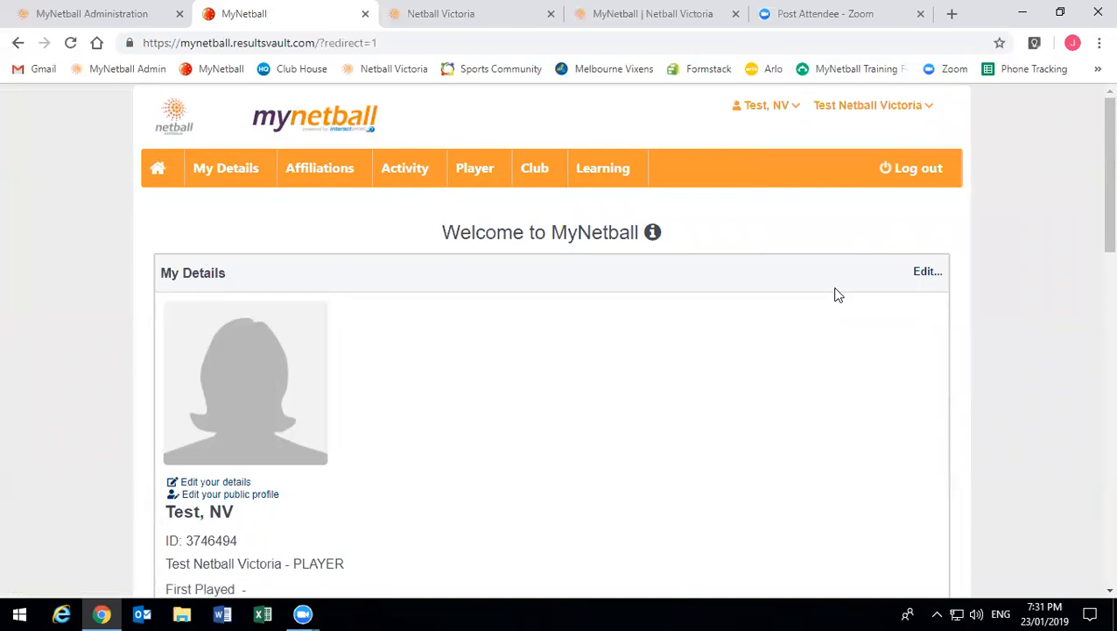
- Check the online registration forms, then return to the MyNetball Administration site
scroll(530, 317, "down", 6)
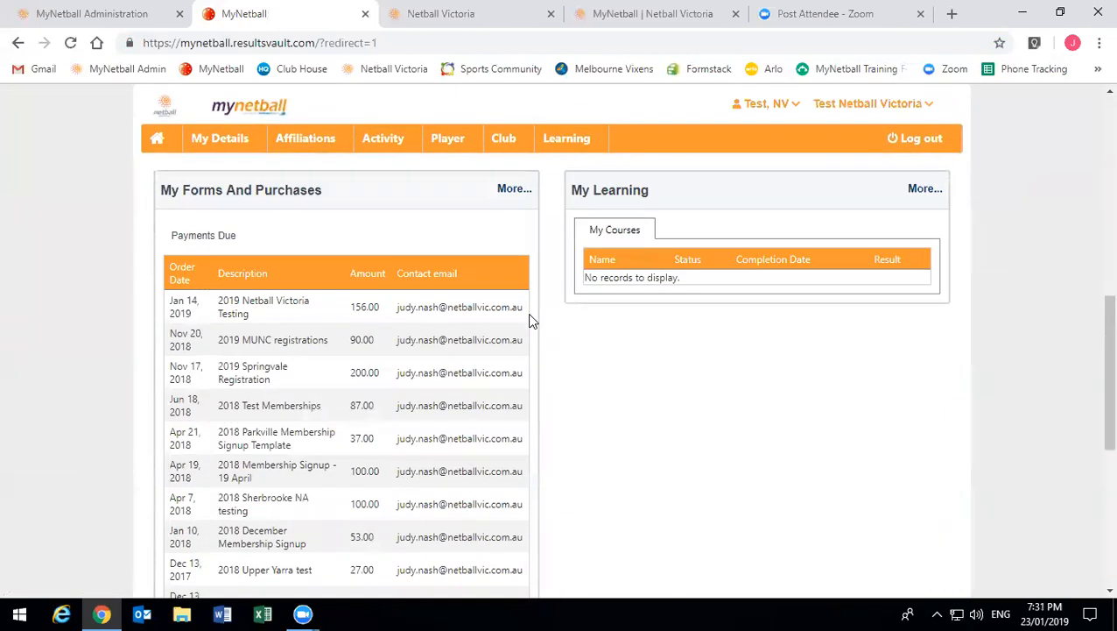
scroll(529, 322, "down", 5)
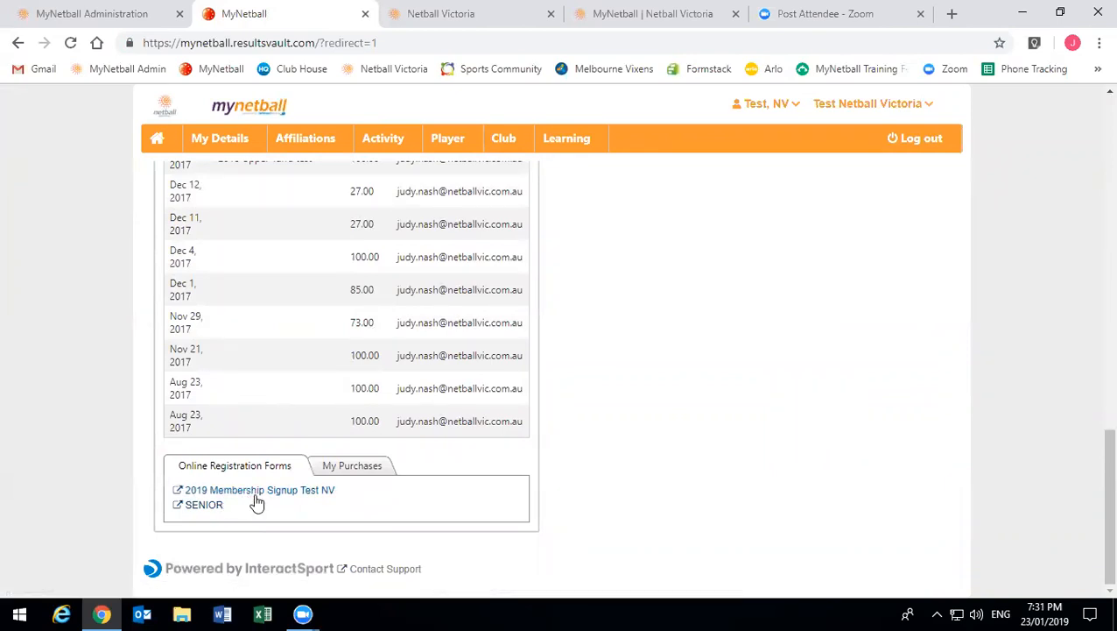
left_click(94, 9)
- Go back to the Signup Form Manager list, then switch to the MyNetball member page
scroll(411, 372, "up", 10)
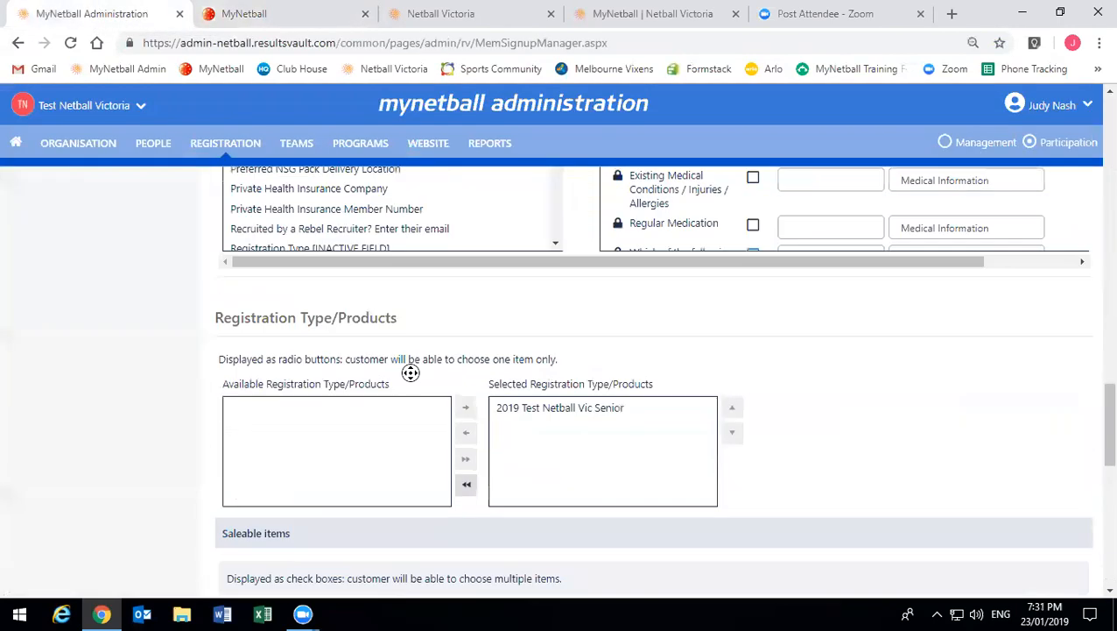
scroll(410, 372, "up", 15)
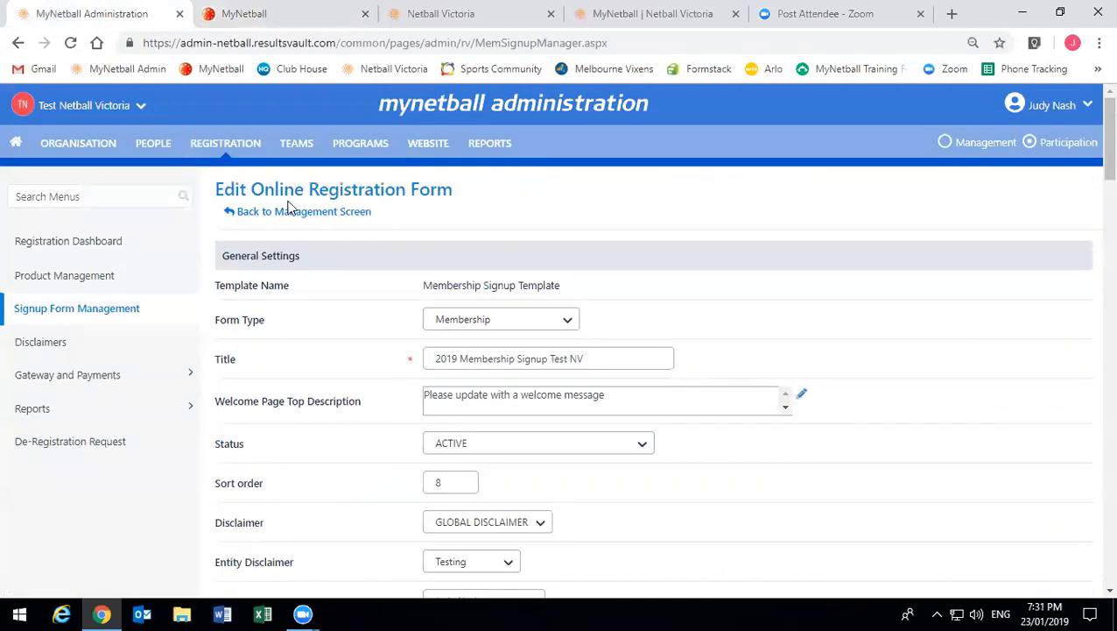
left_click(289, 213)
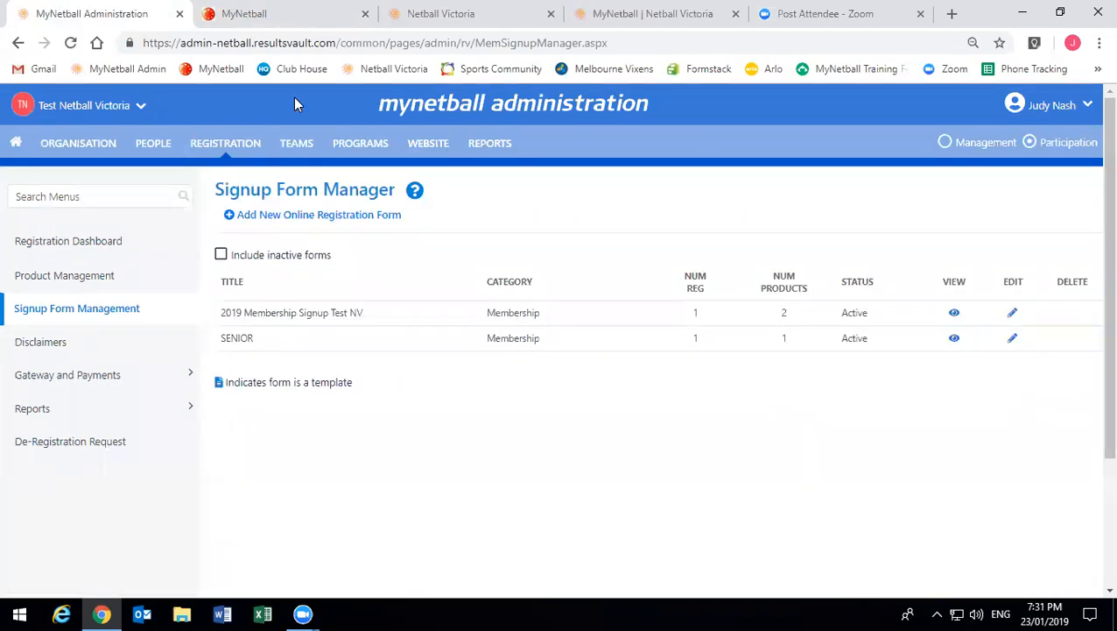
left_click(288, 14)
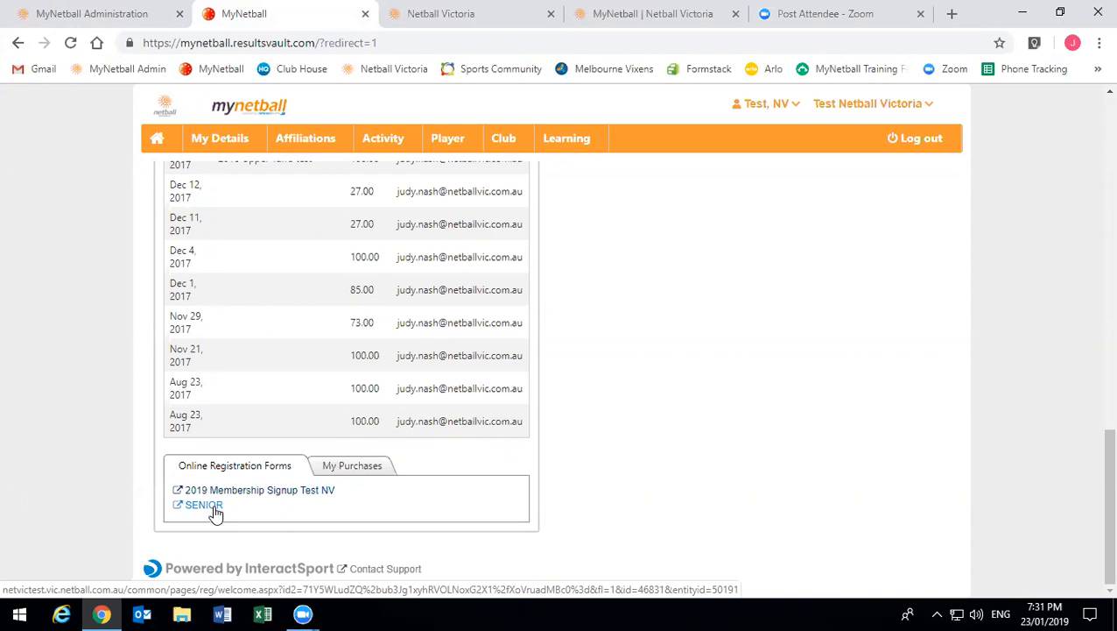
- Launch the 2019 Membership Signup Test NV form from Online Registration Forms, then return to the MyNetball tab
left_click(252, 491)
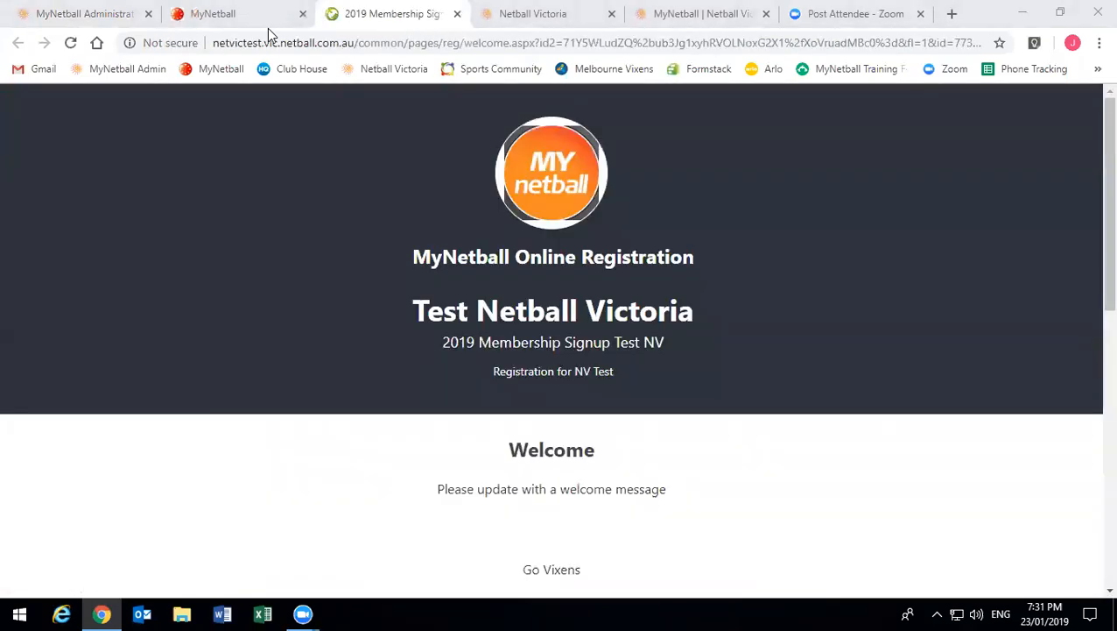
left_click(234, 13)
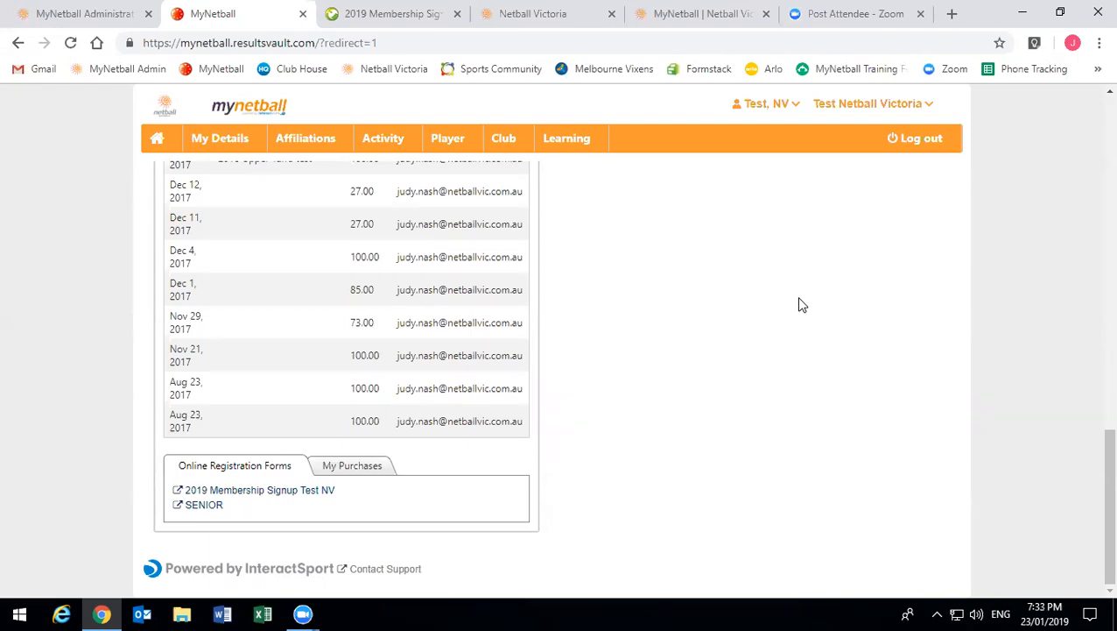
- On the form's tab, review the Test Netball Victoria heading, subtitle and welcome message
left_click(398, 27)
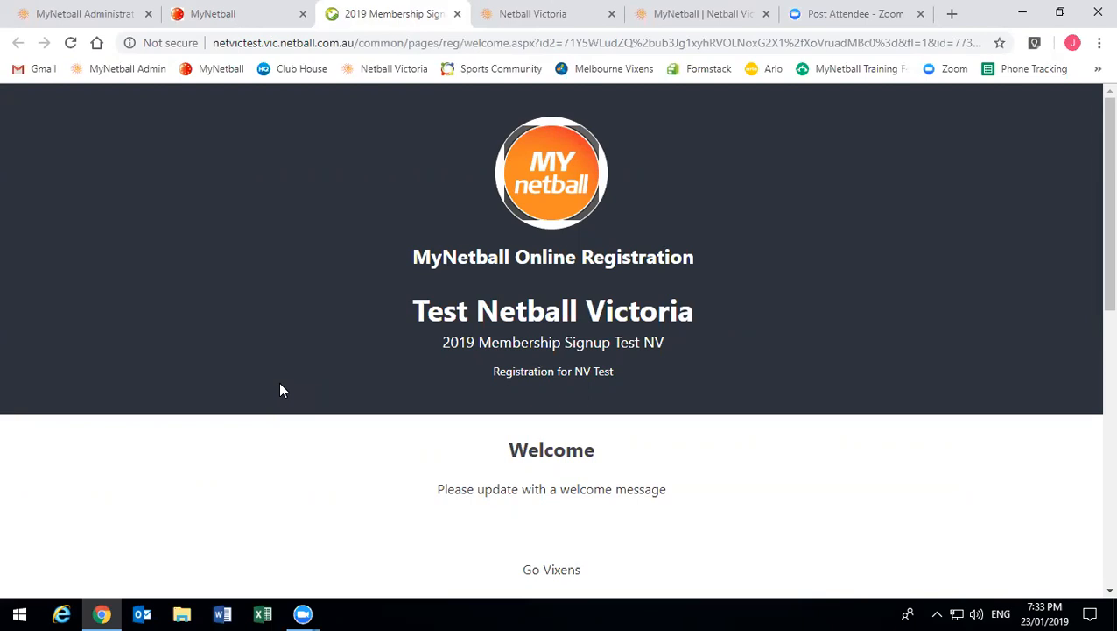
left_click_drag(413, 302, 435, 340)
left_click_drag(612, 372, 505, 368)
left_click(504, 369)
scroll(504, 369, "down", 2)
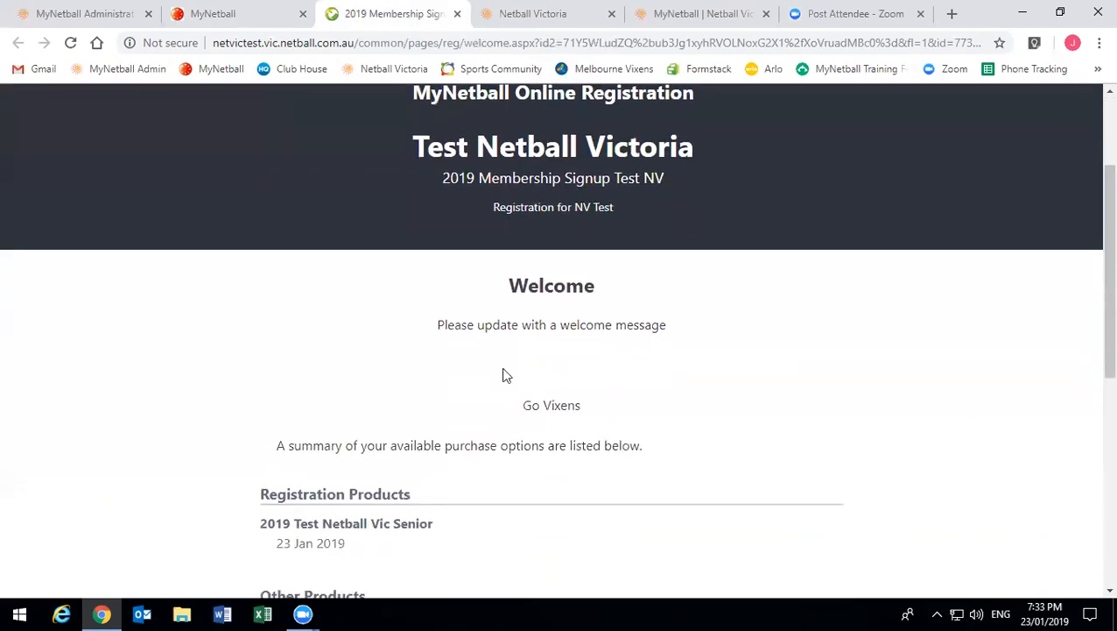
scroll(506, 374, "up", 1)
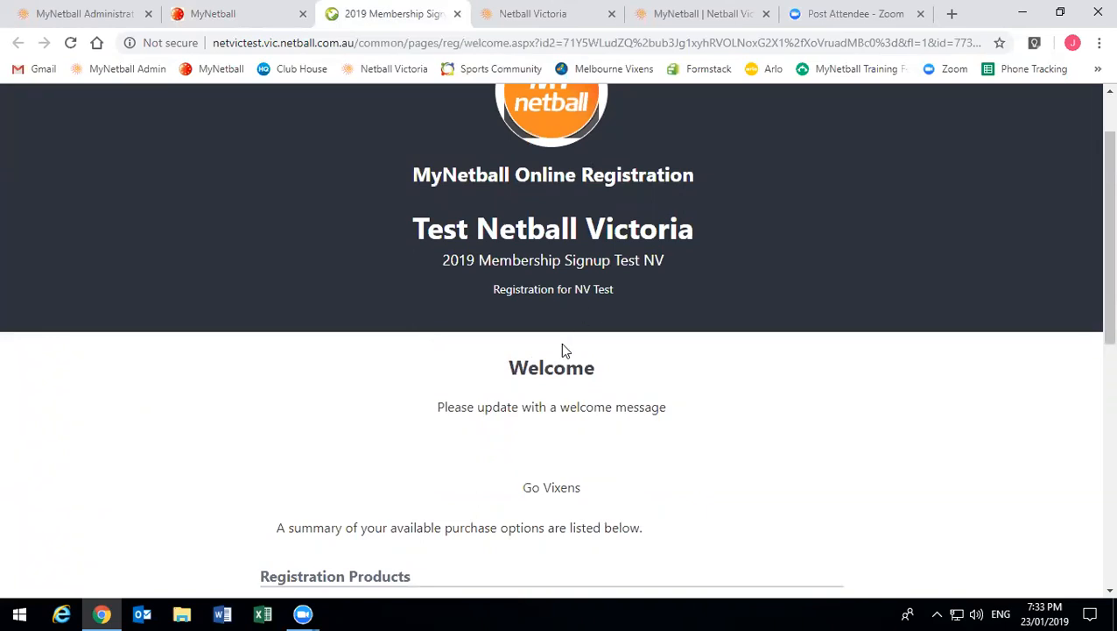
left_click_drag(436, 406, 703, 414)
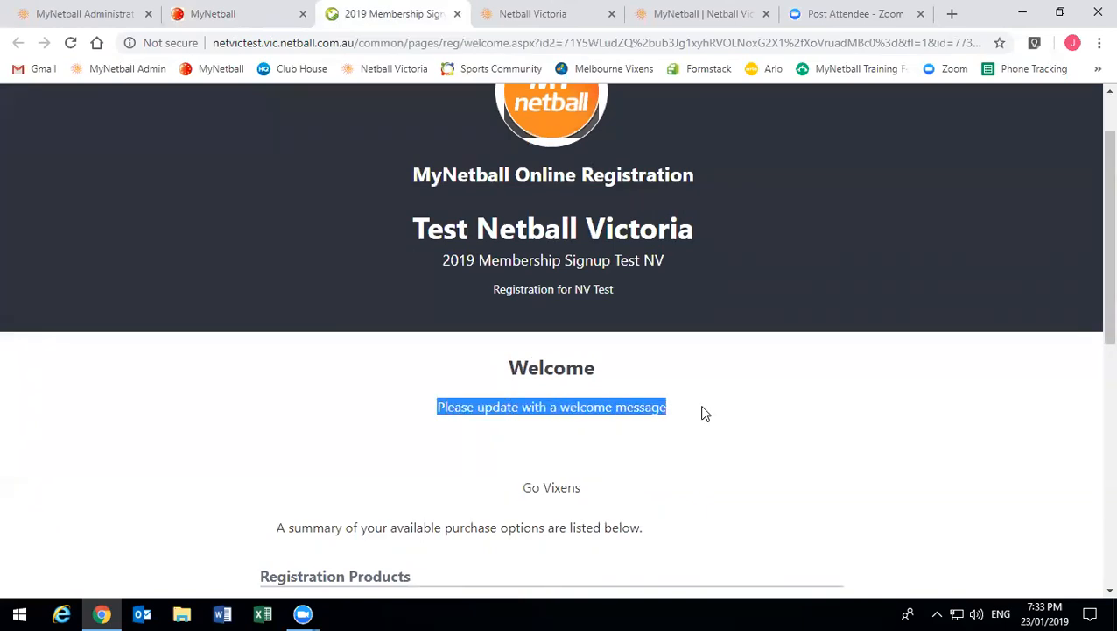
left_click(616, 451)
left_click_drag(491, 484, 594, 501)
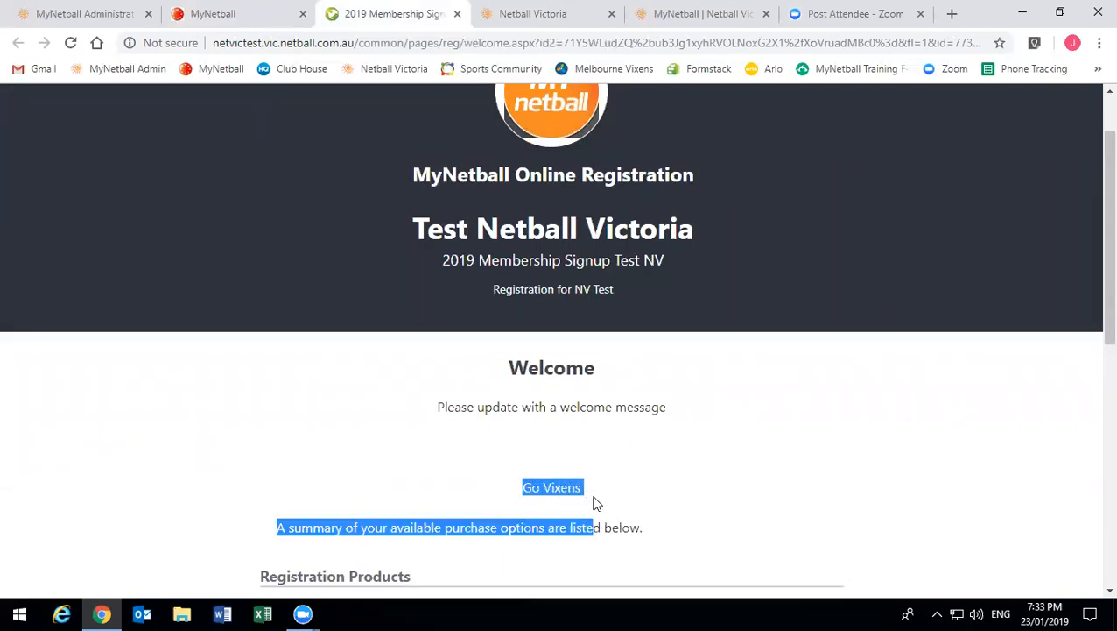
left_click(577, 473)
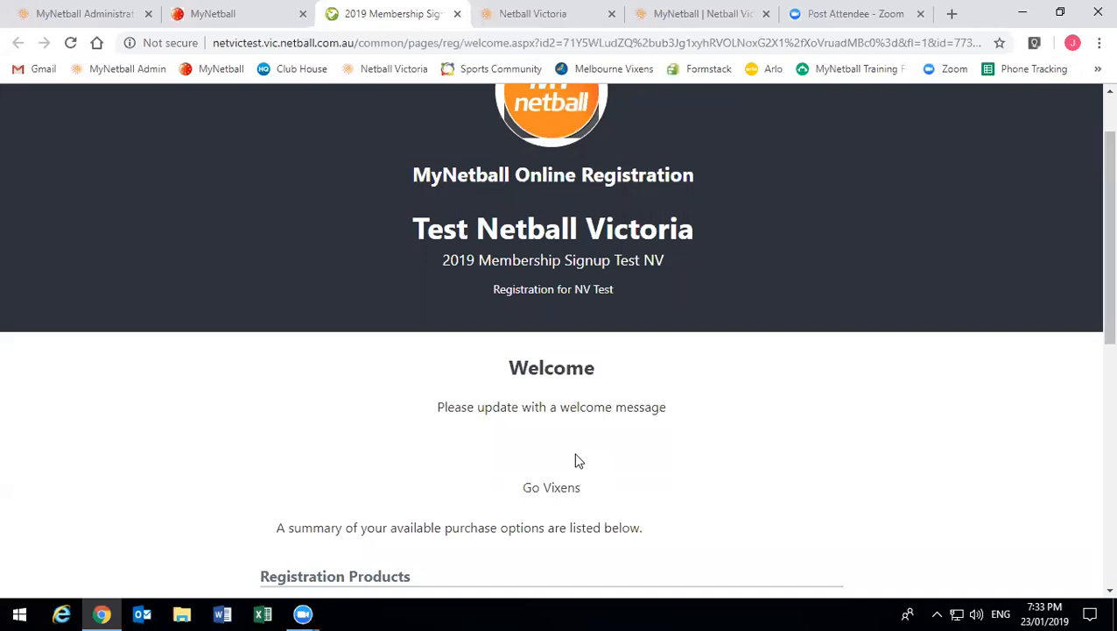
- Scroll through the products, checking 2019 Test Netball Vic Senior and Hoodie 1, then back up
scroll(578, 461, "down", 1)
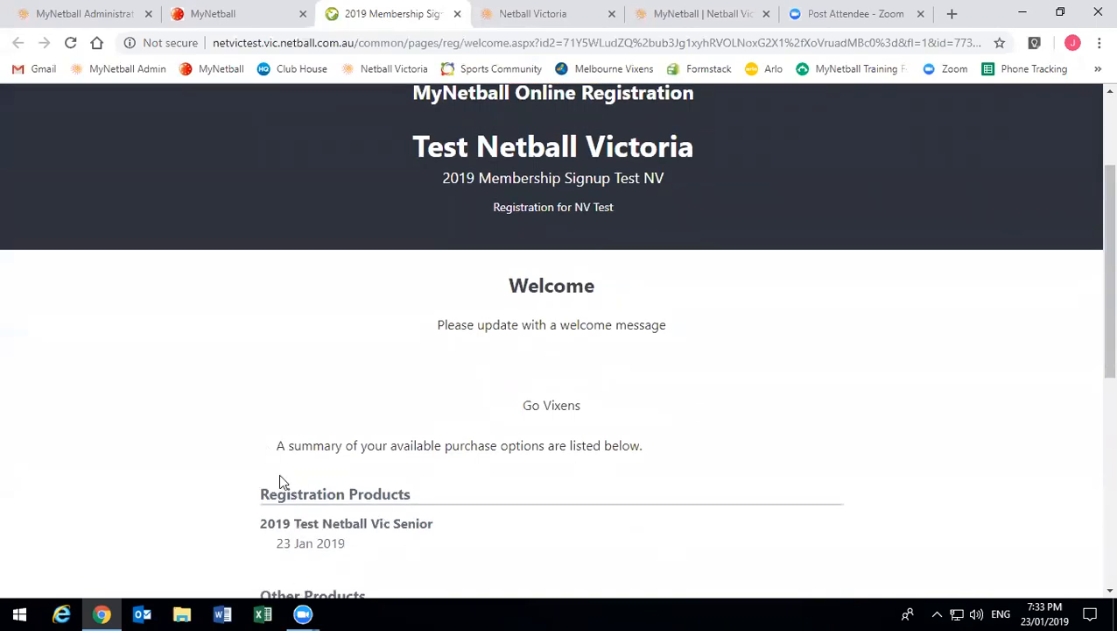
scroll(335, 451, "down", 1)
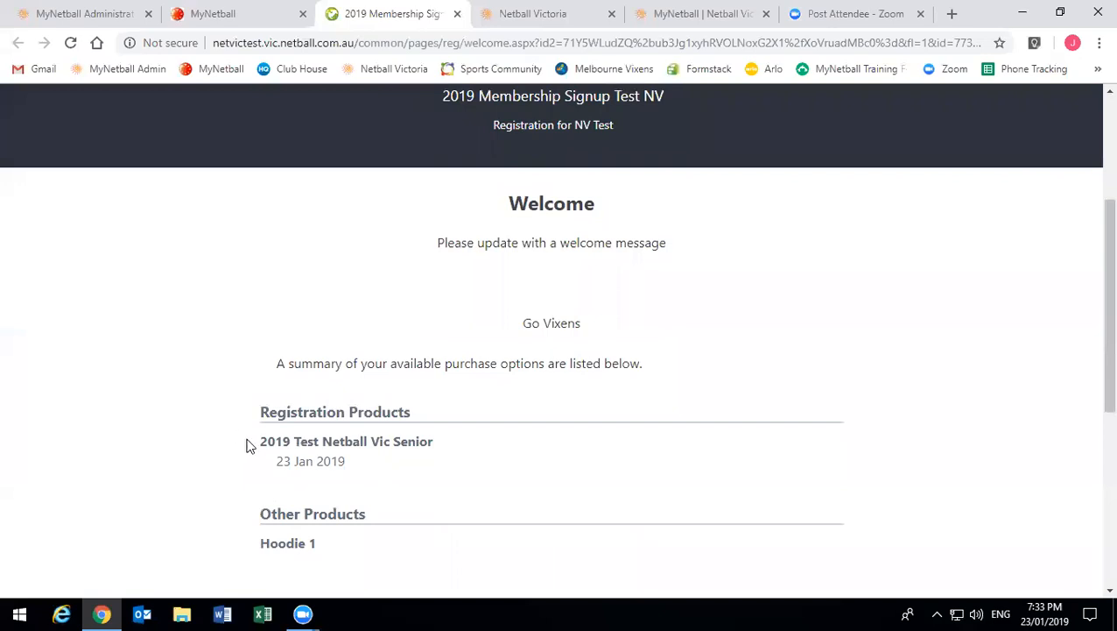
mouse_move(247, 445)
left_mouse_down()
mouse_move(374, 439)
mouse_move(324, 435)
mouse_move(274, 488)
mouse_move(282, 461)
mouse_move(343, 464)
mouse_move(254, 452)
left_mouse_up()
scroll(343, 464, "down", 1)
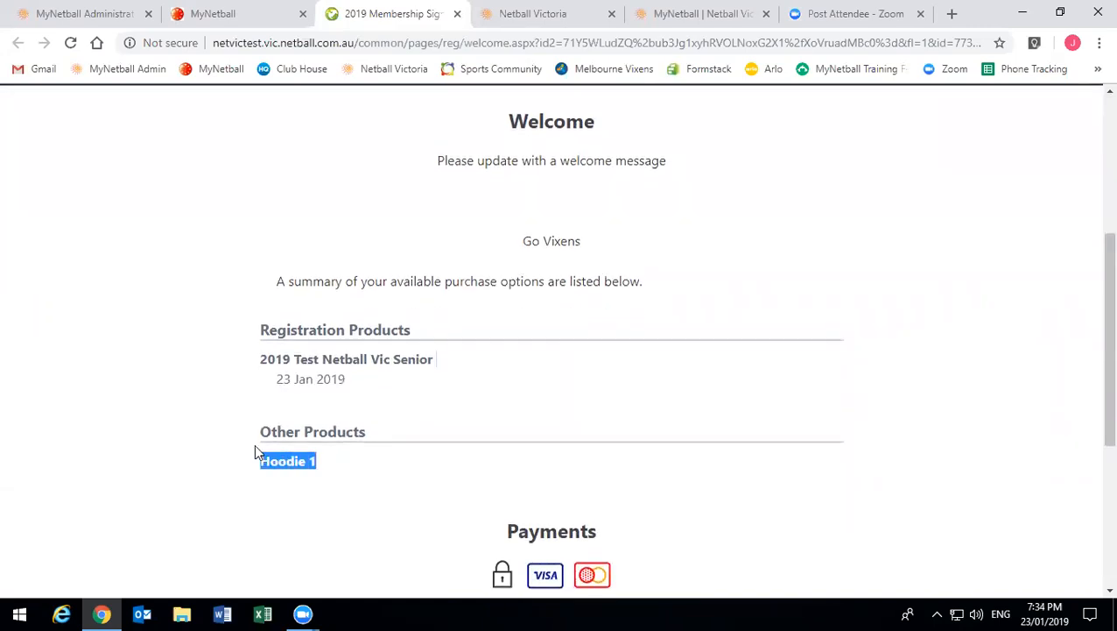
left_click(282, 483)
scroll(520, 478, "down", 1)
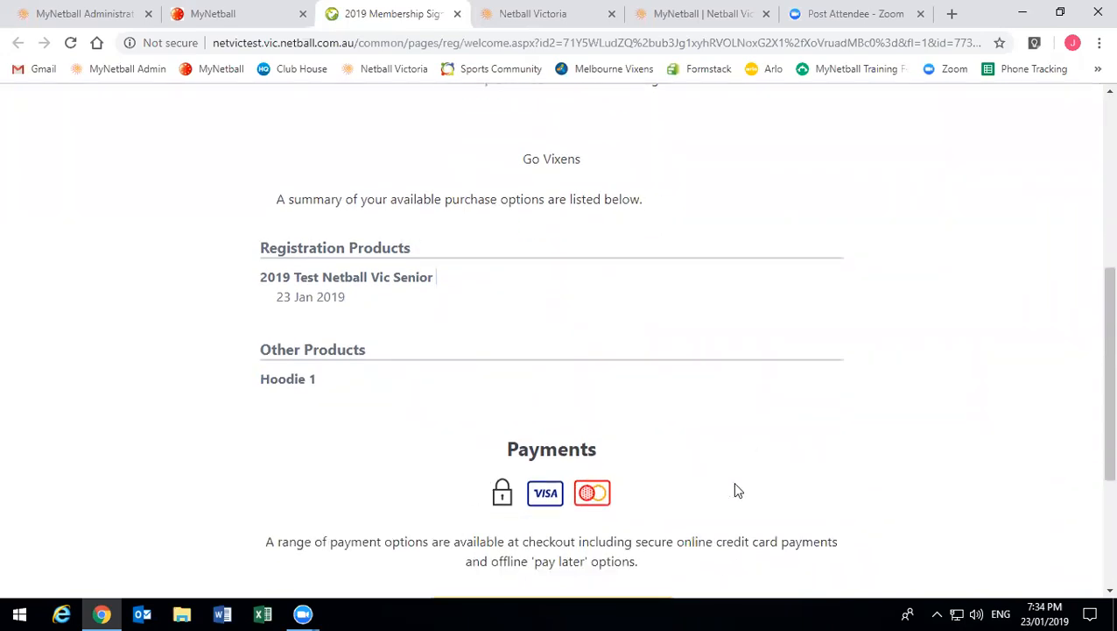
scroll(580, 442, "down", 2)
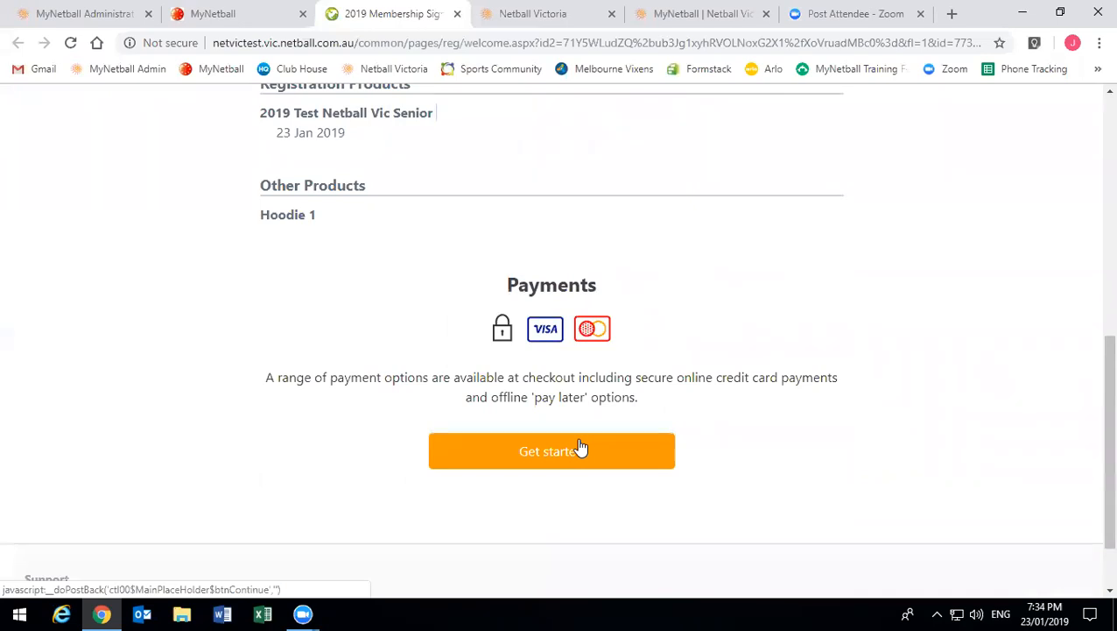
scroll(580, 447, "up", 7)
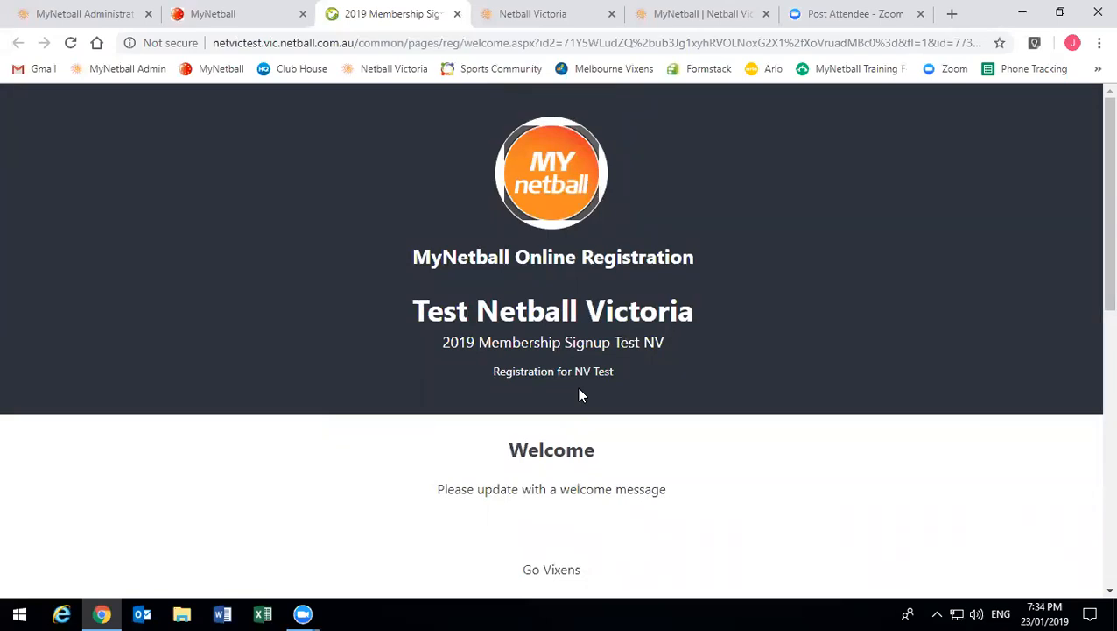
- Start the registration to reach the log-in page
scroll(578, 394, "down", 7)
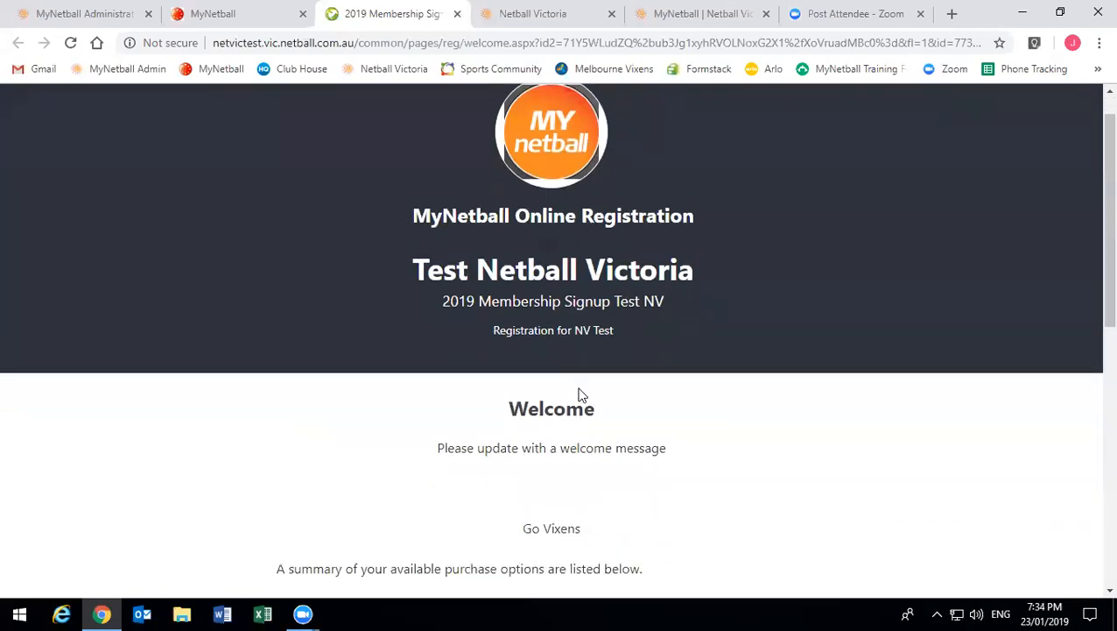
left_click(581, 375)
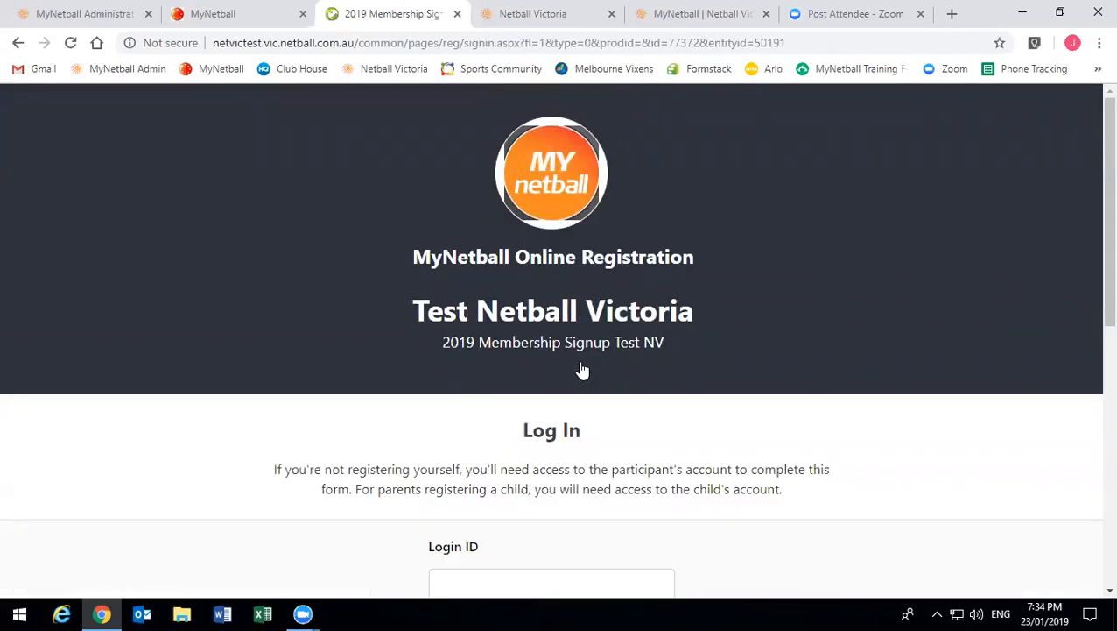
scroll(582, 370, "down", 3)
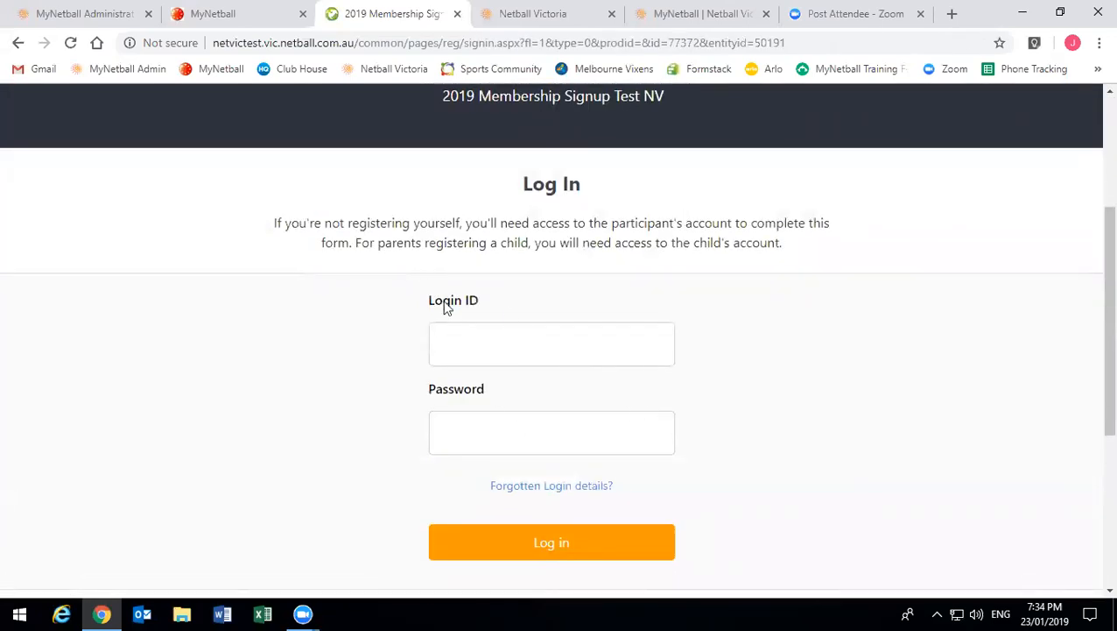
- Enter the test account's login ID, correcting its domain ending, and type the password
left_click(550, 344)
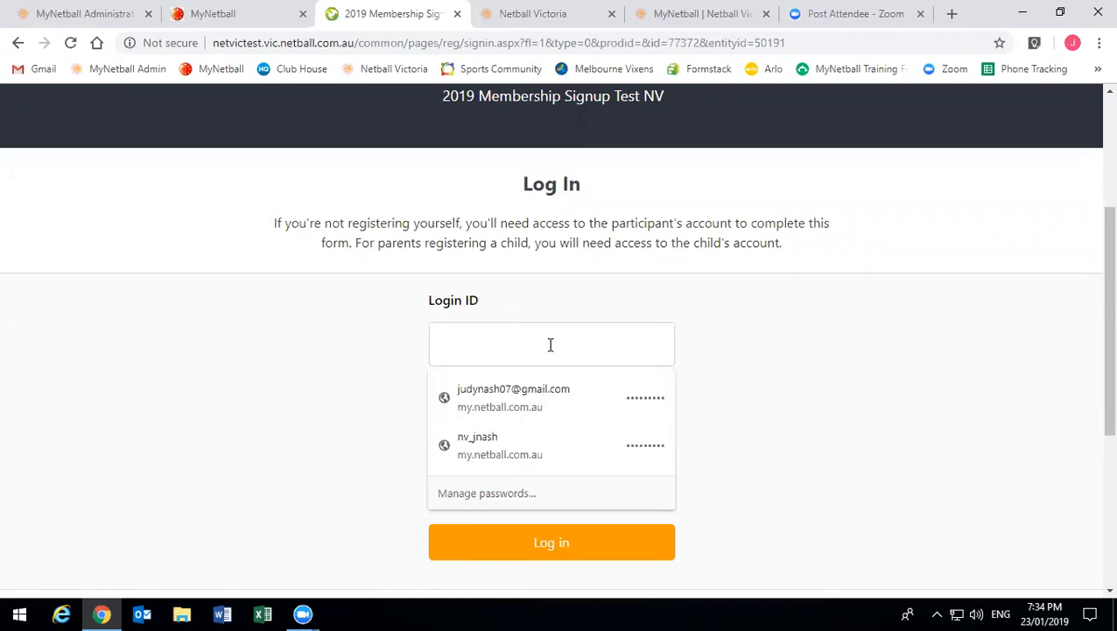
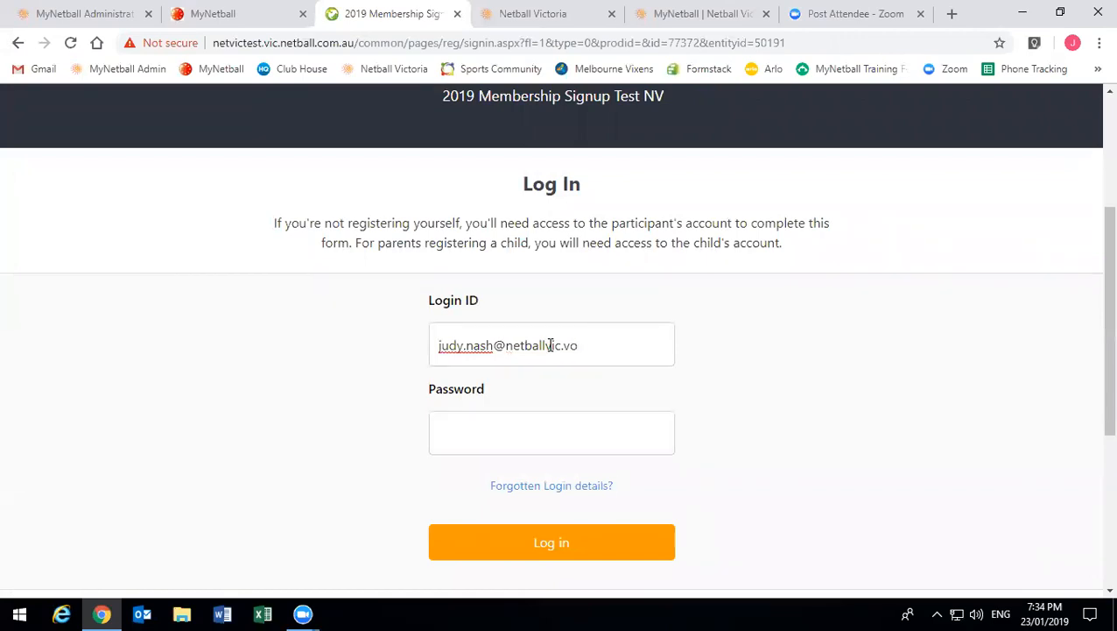
key("Tab")
type("•••••••")
- Log in, review the completer and registrant choices, and continue to item selection
key("Return")
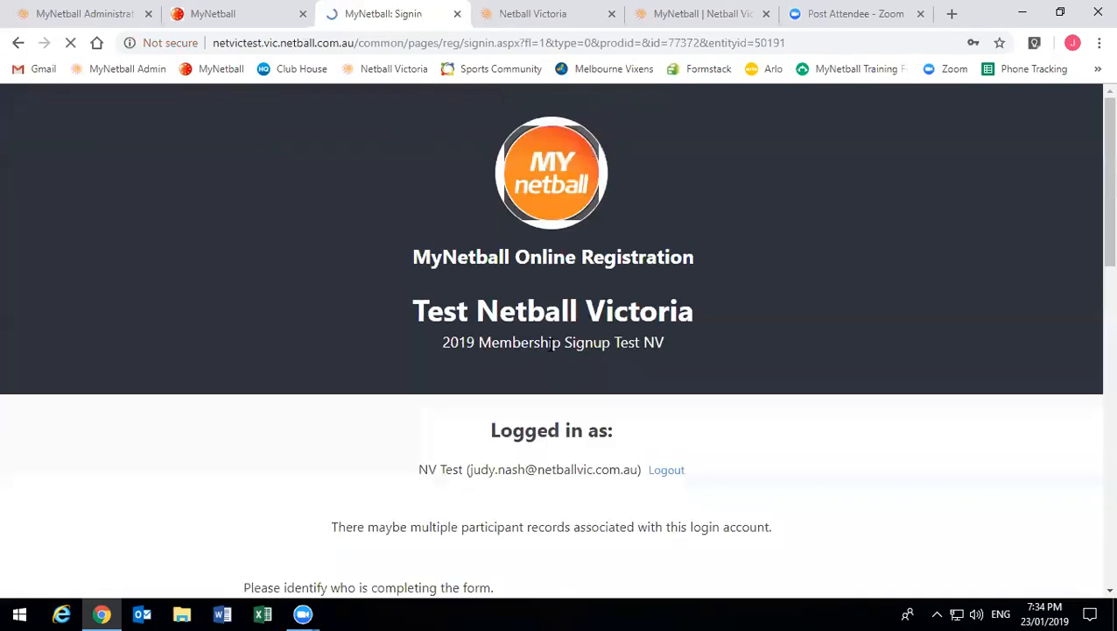
scroll(369, 439, "down", 1)
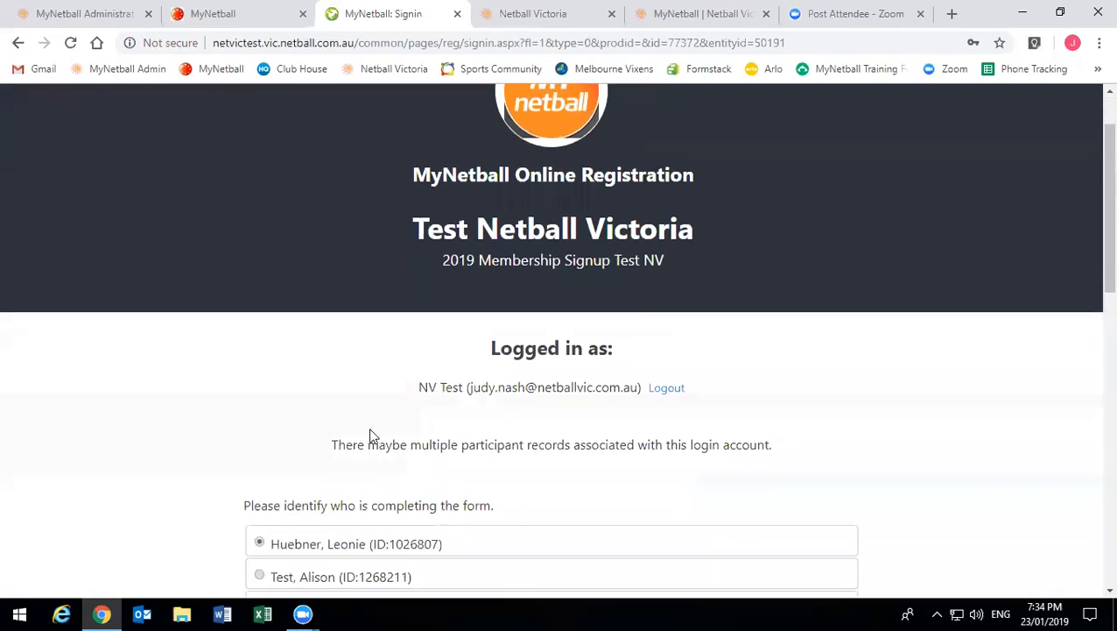
scroll(292, 394, "down", 6)
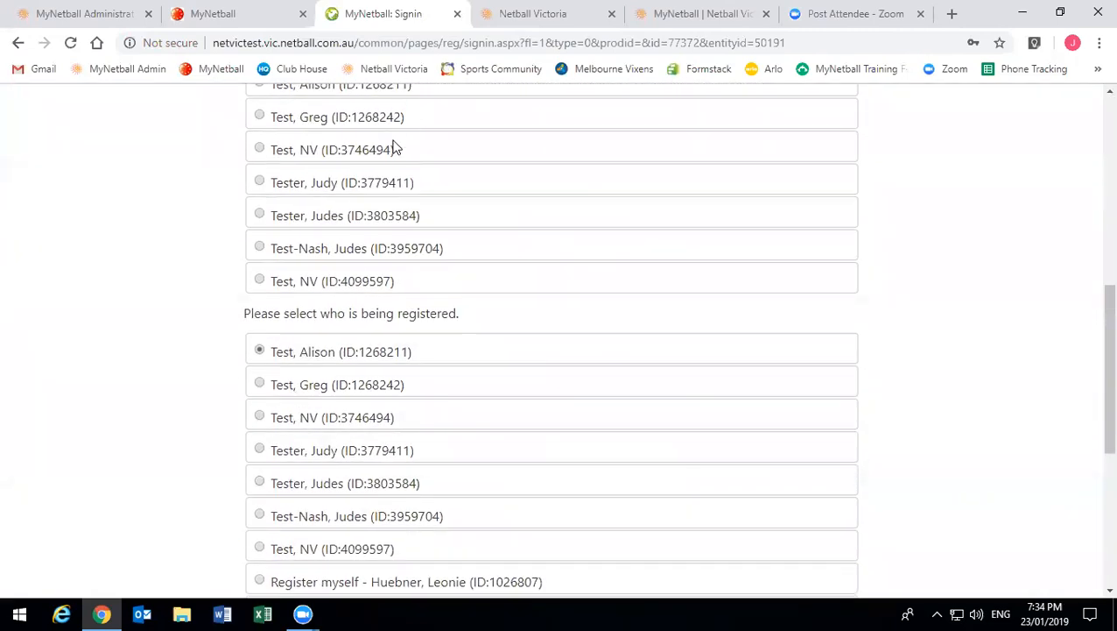
scroll(389, 151, "up", 2)
scroll(384, 175, "down", 2)
scroll(314, 403, "up", 2)
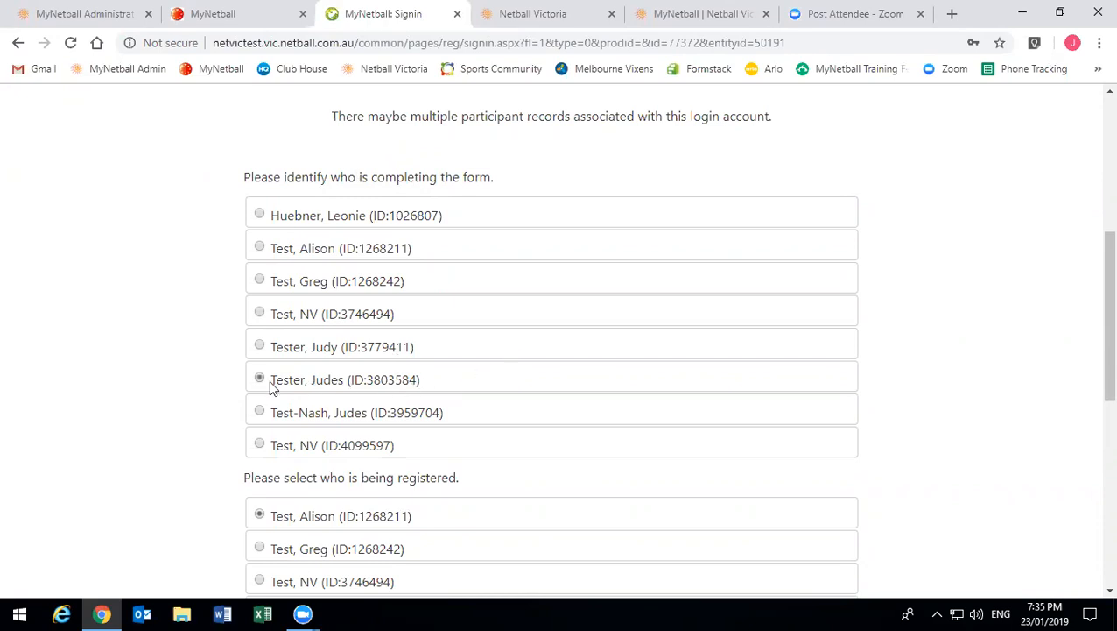
scroll(613, 289, "down", 5)
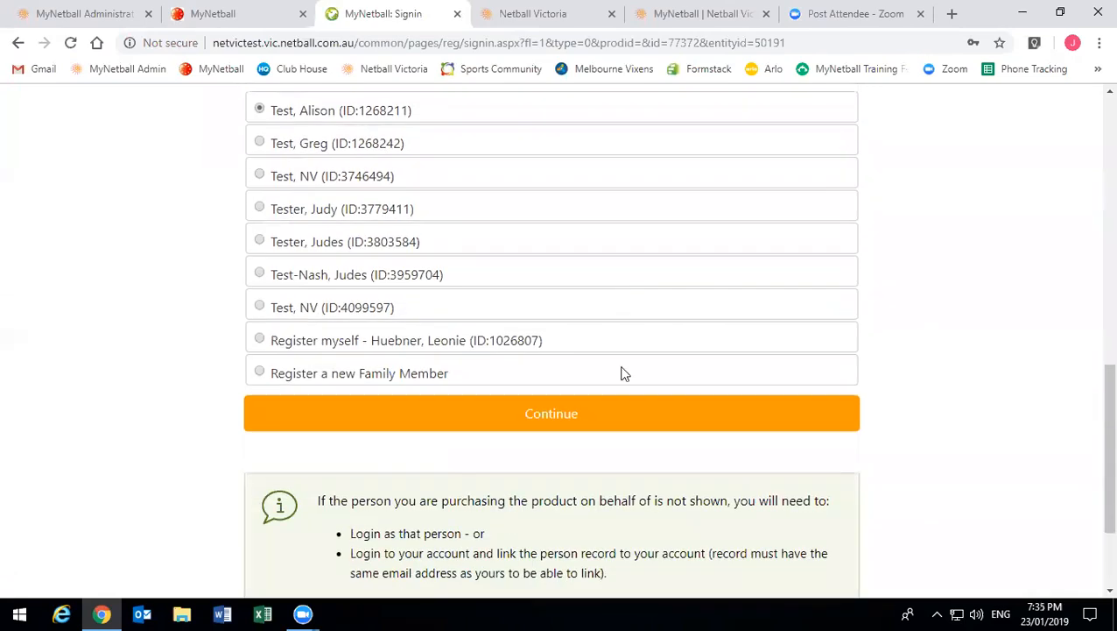
left_click(583, 410)
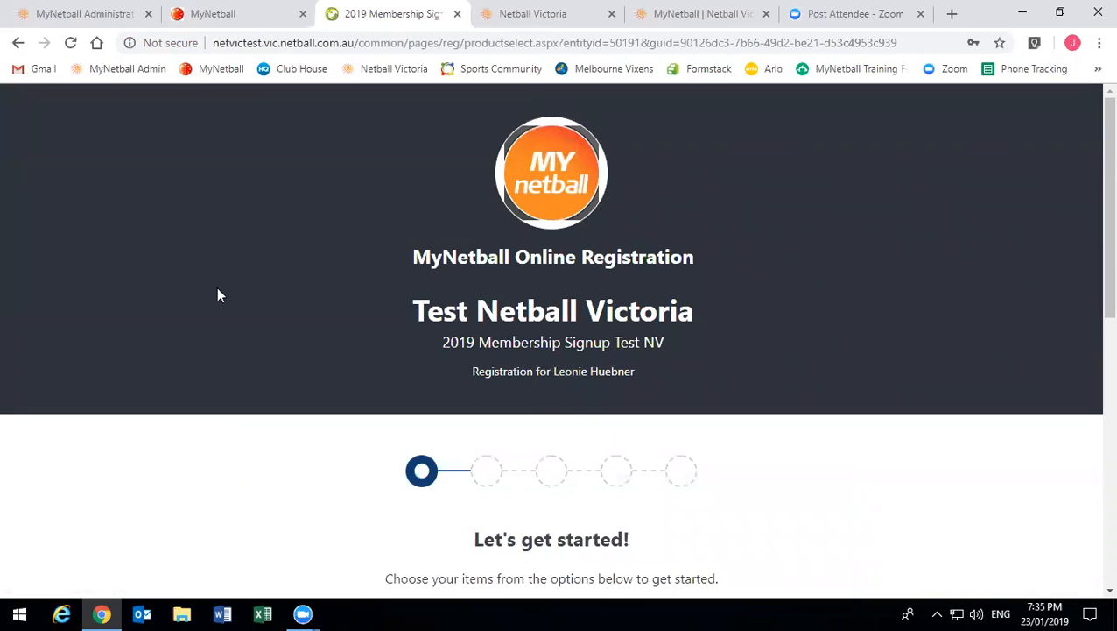
- Go back and try two other participants, continuing to the product page each time
left_click(17, 42)
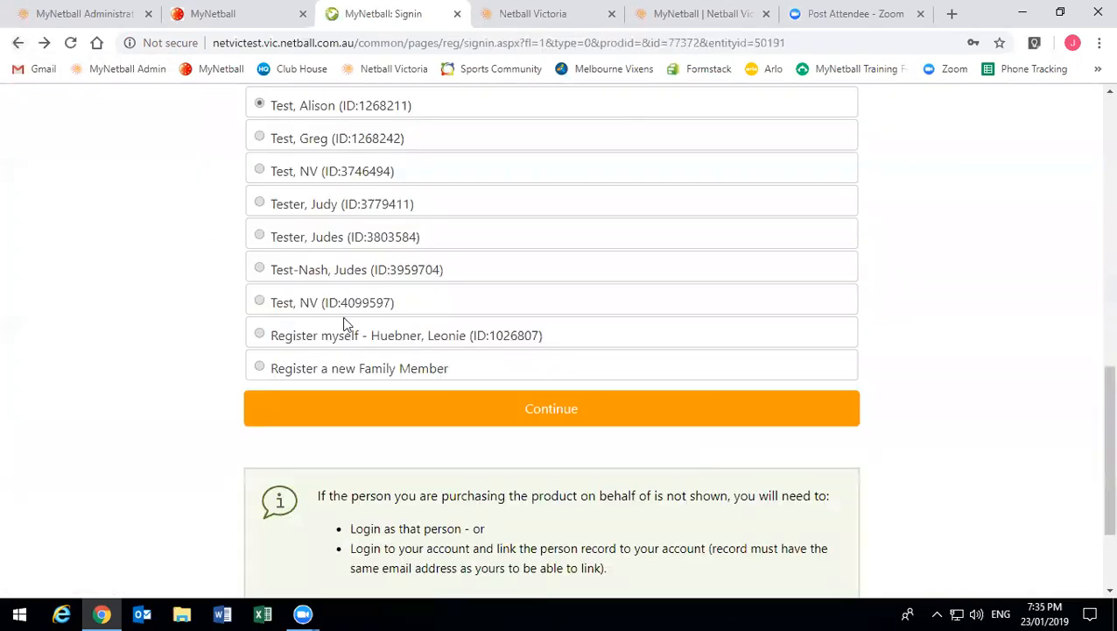
left_click(261, 270)
left_click(496, 406)
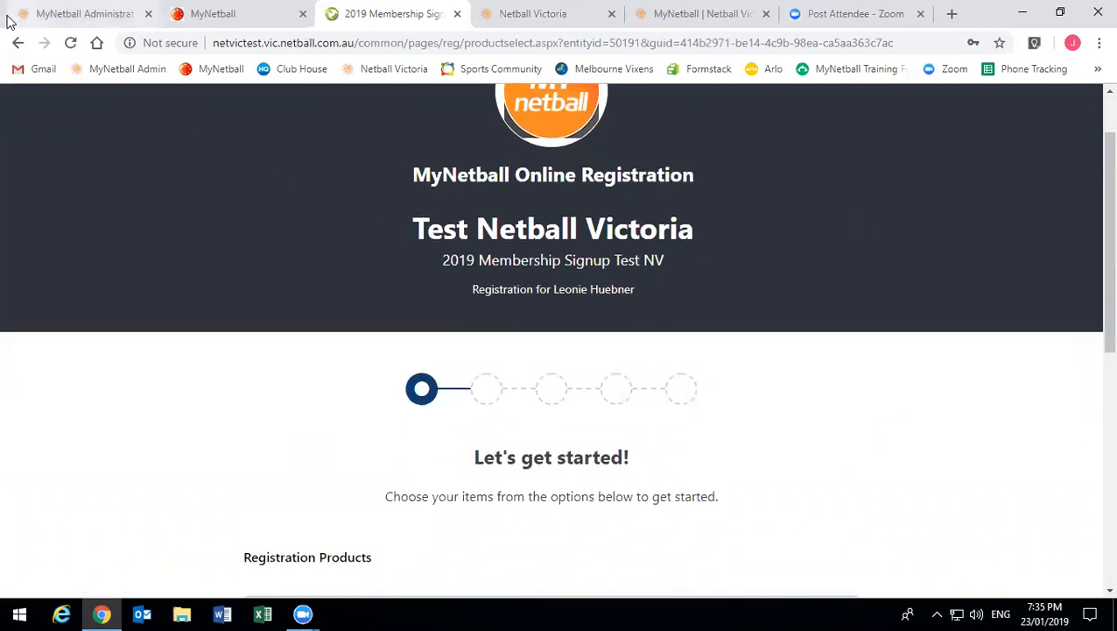
left_click(17, 42)
scroll(335, 249, "up", 4)
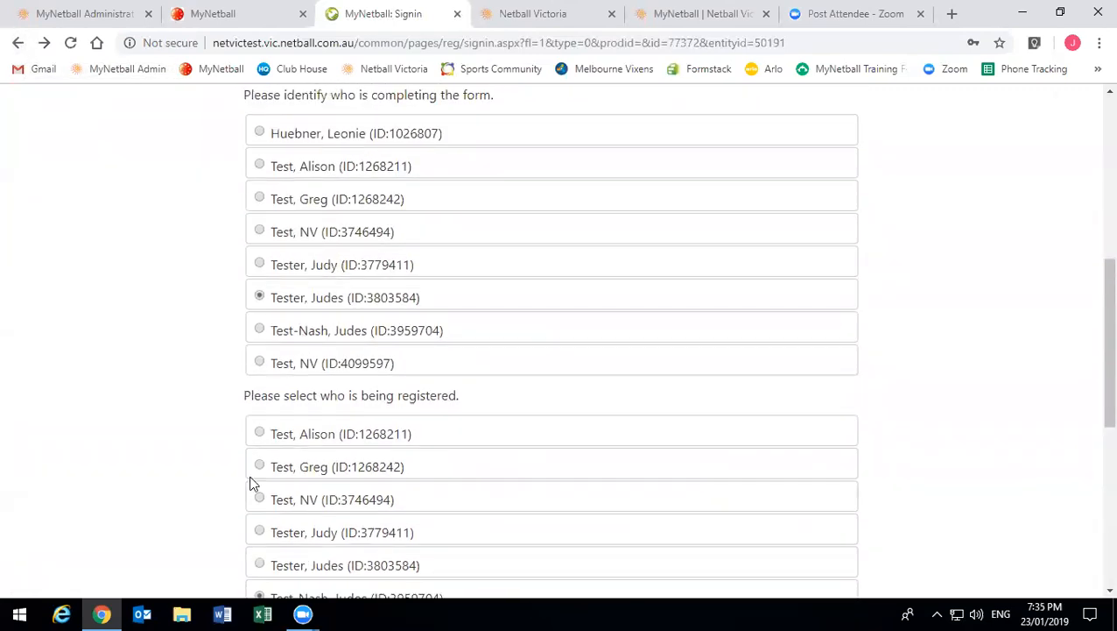
left_click(261, 467)
scroll(265, 473, "down", 2)
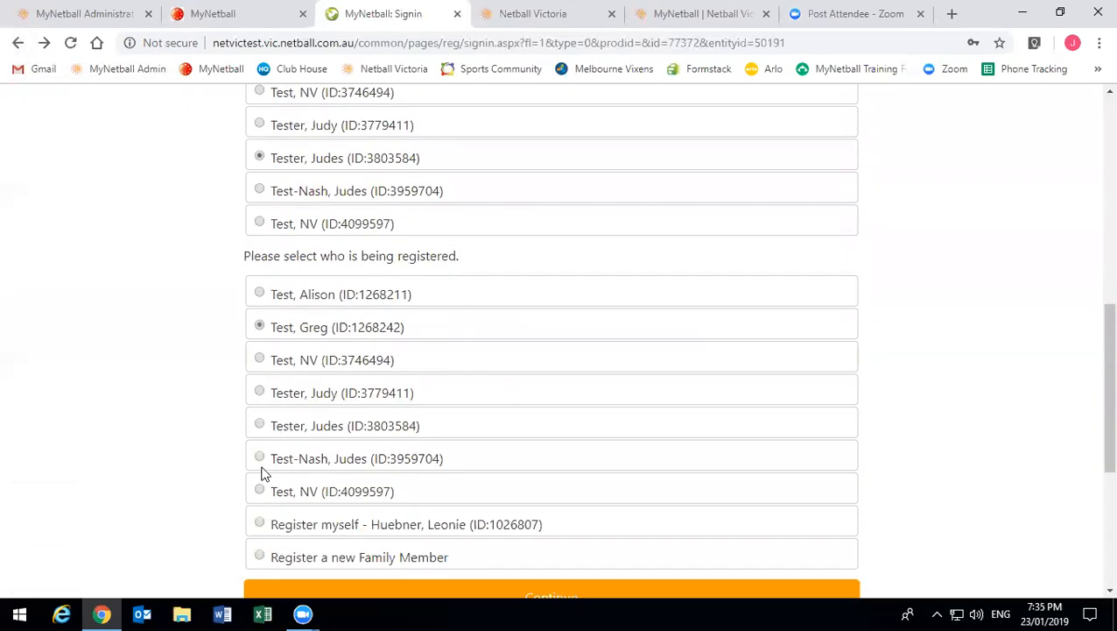
scroll(266, 473, "down", 3)
left_click(528, 409)
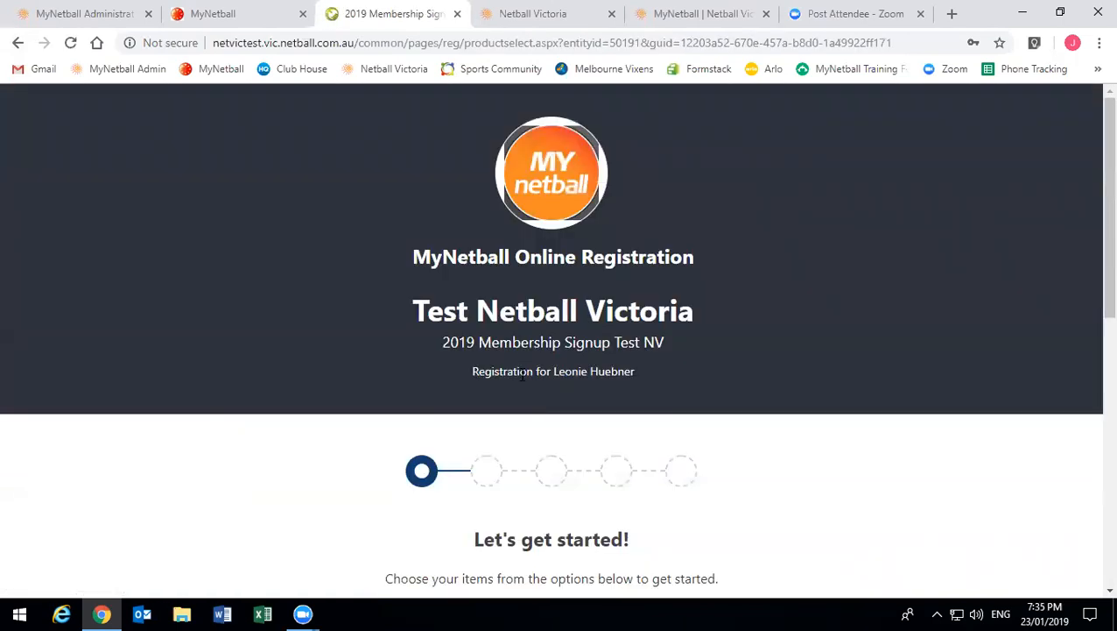
- Return once more, reload the selection page, pick another registrant and continue
scroll(522, 374, "down", 1)
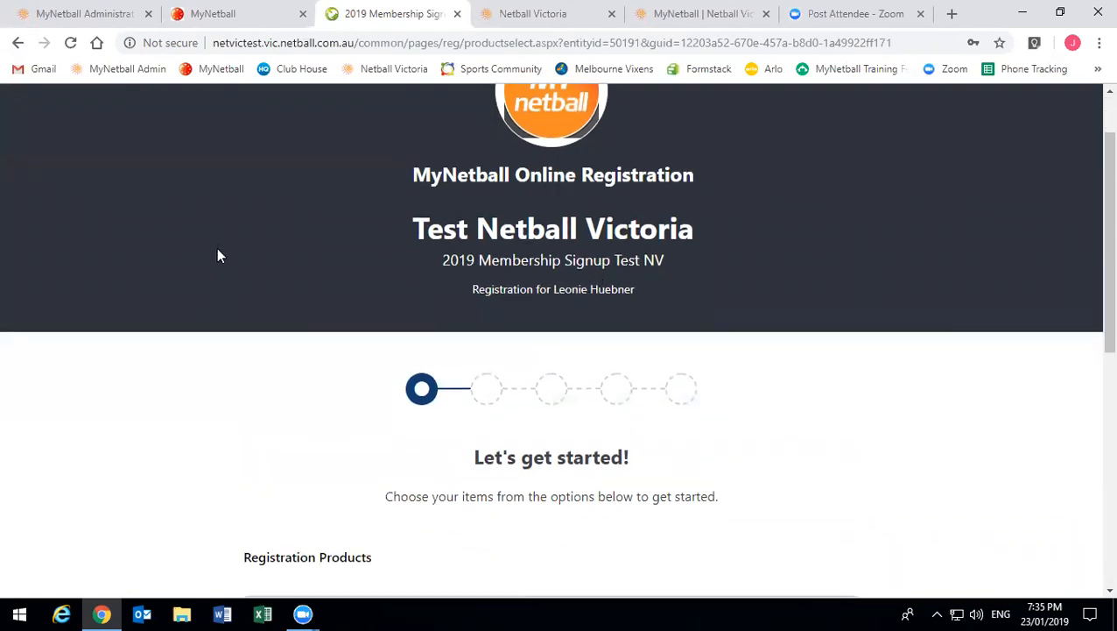
left_click(19, 42)
scroll(155, 264, "up", 6)
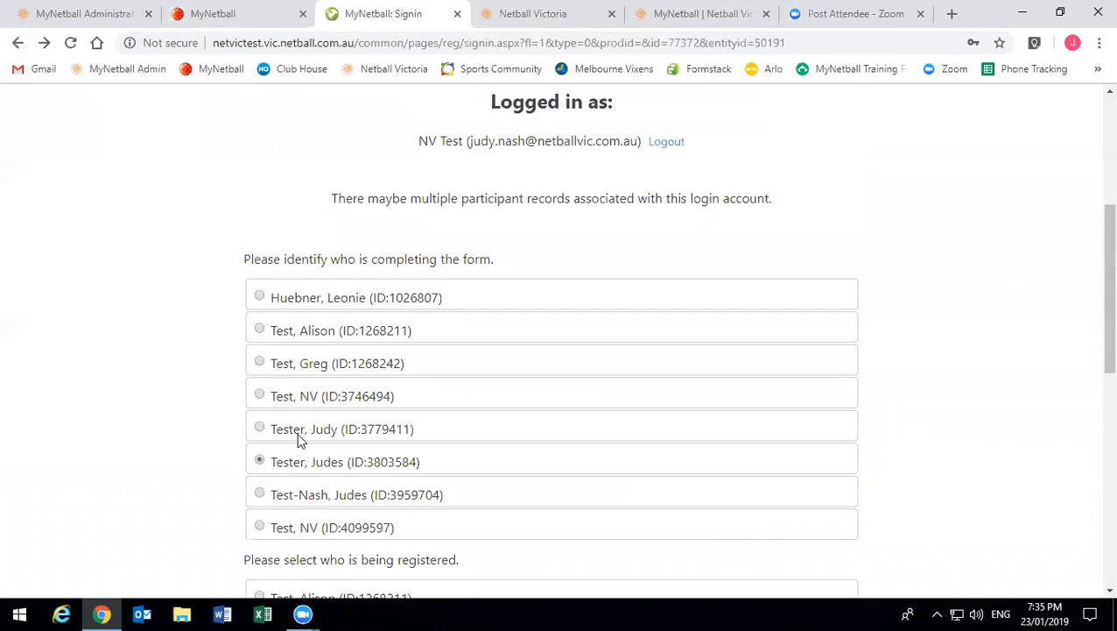
left_click(298, 435)
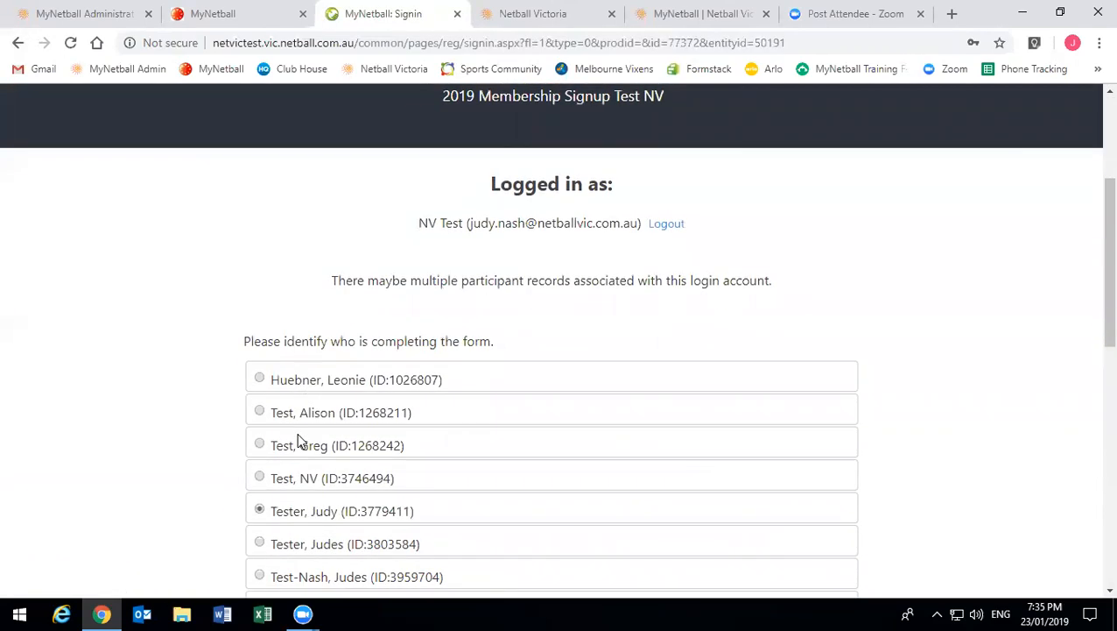
scroll(299, 442, "down", 5)
left_click(313, 333)
left_click(541, 577)
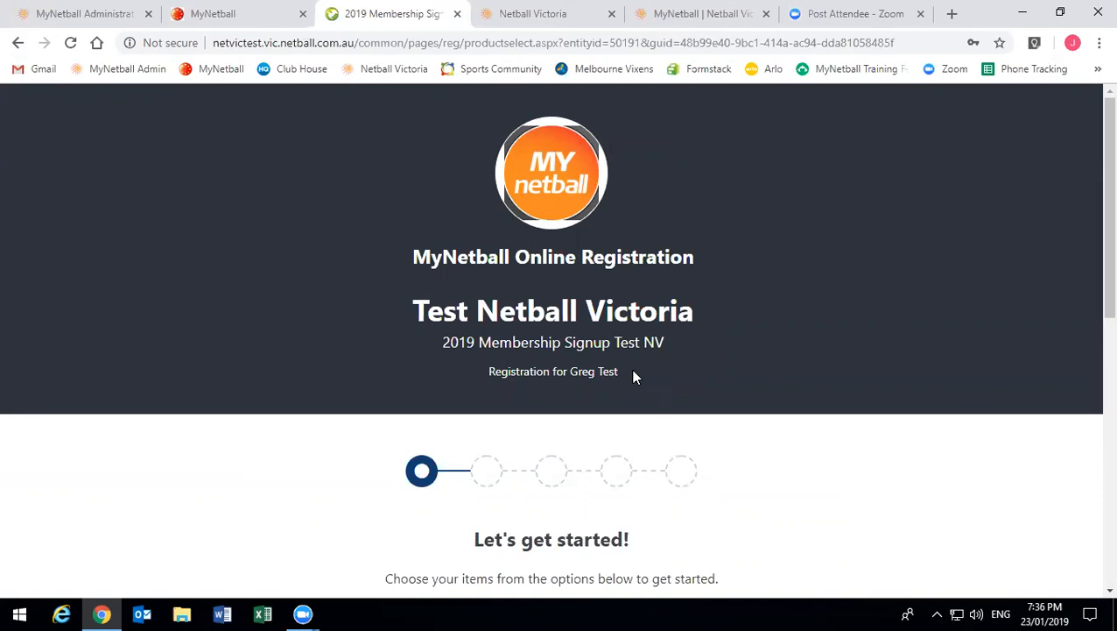
- Check the registrant's name, then scroll to Senior at Earlybird $90.00 and Hoodie 1 at $100.00
left_click_drag(621, 372, 571, 371)
scroll(611, 373, "down", 4)
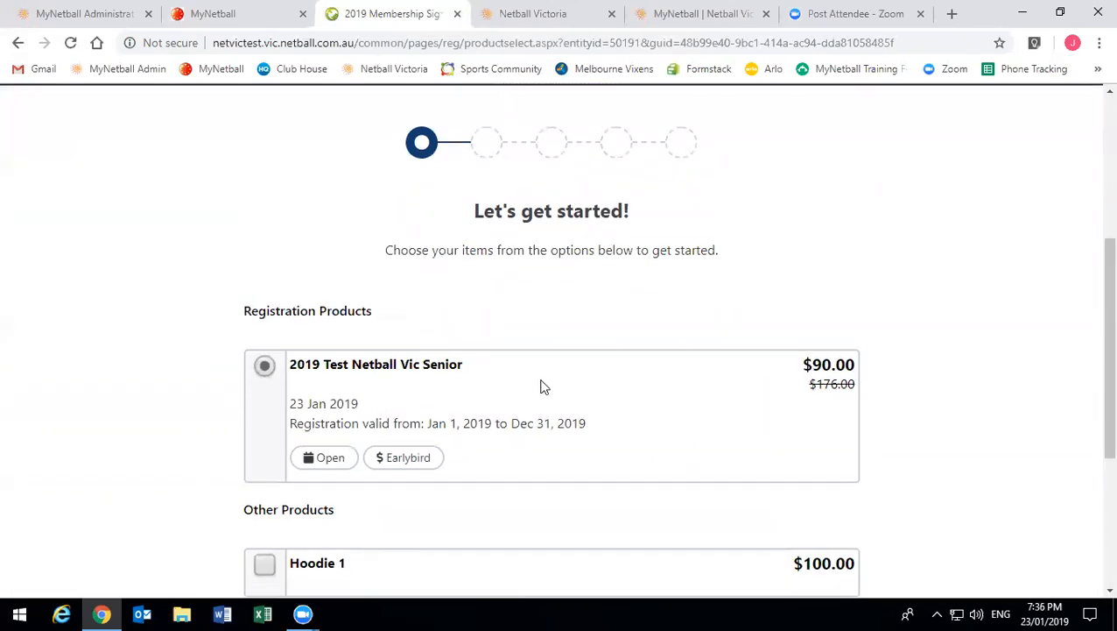
scroll(589, 336, "down", 1)
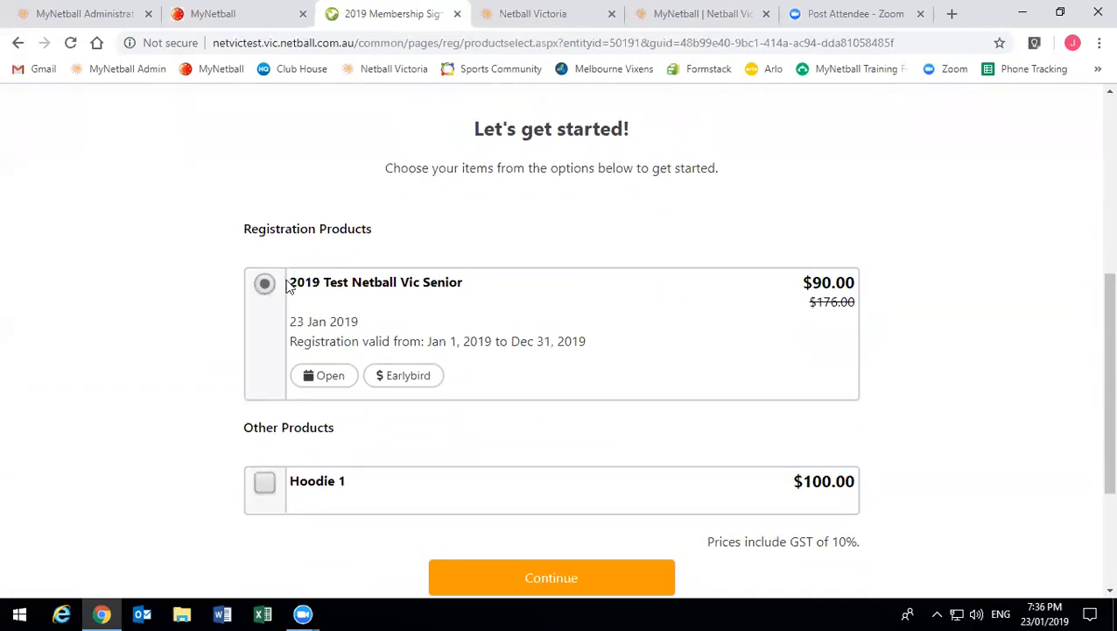
left_click(326, 379)
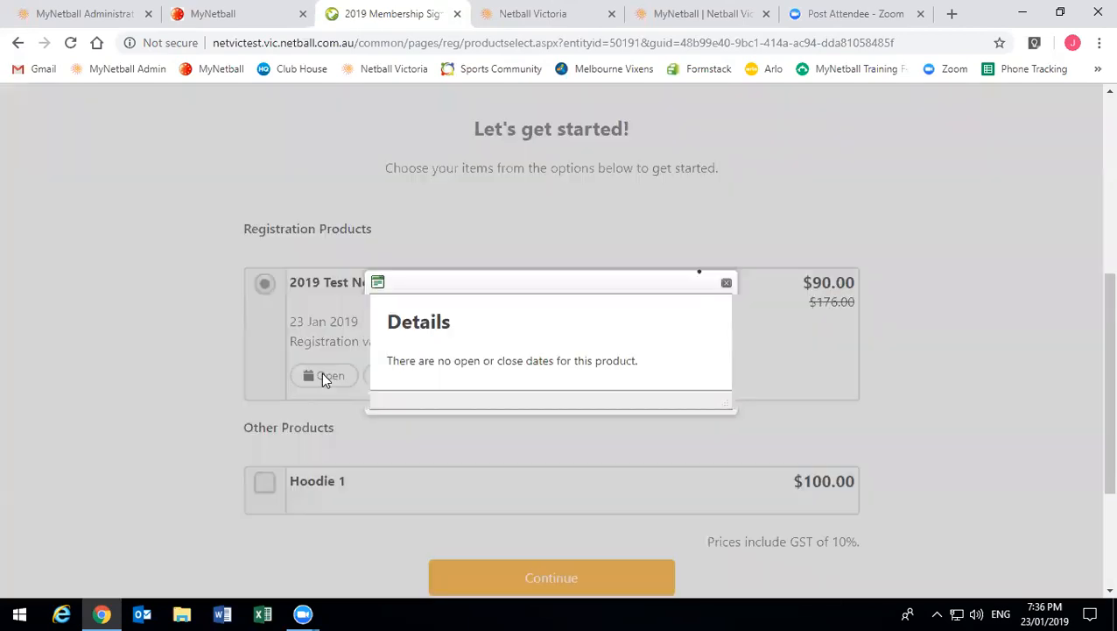
left_click(726, 285)
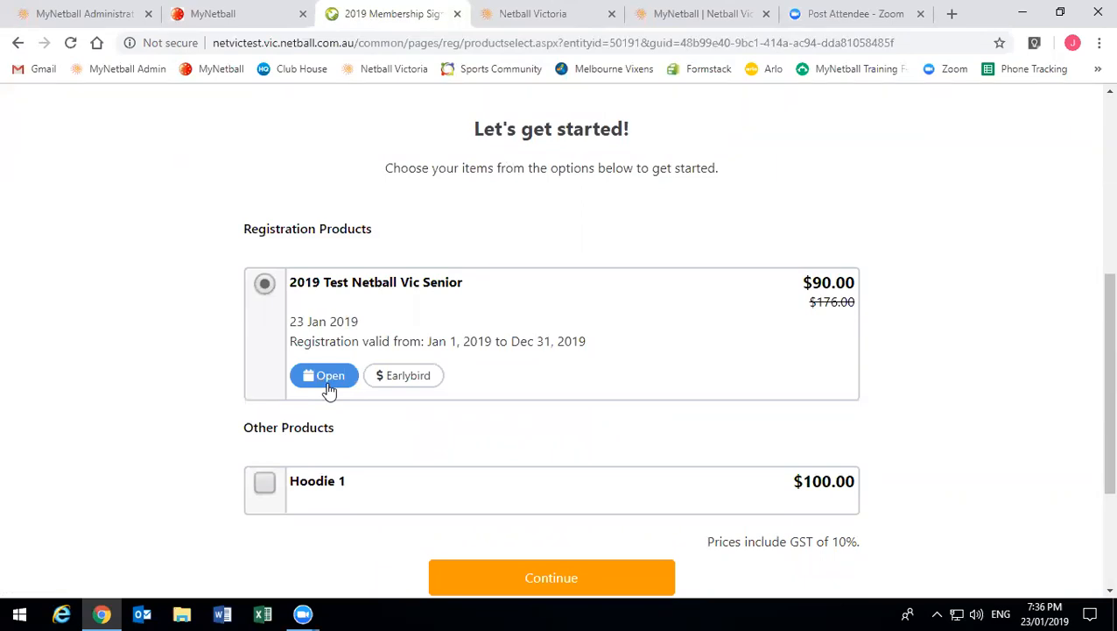
left_click(330, 385)
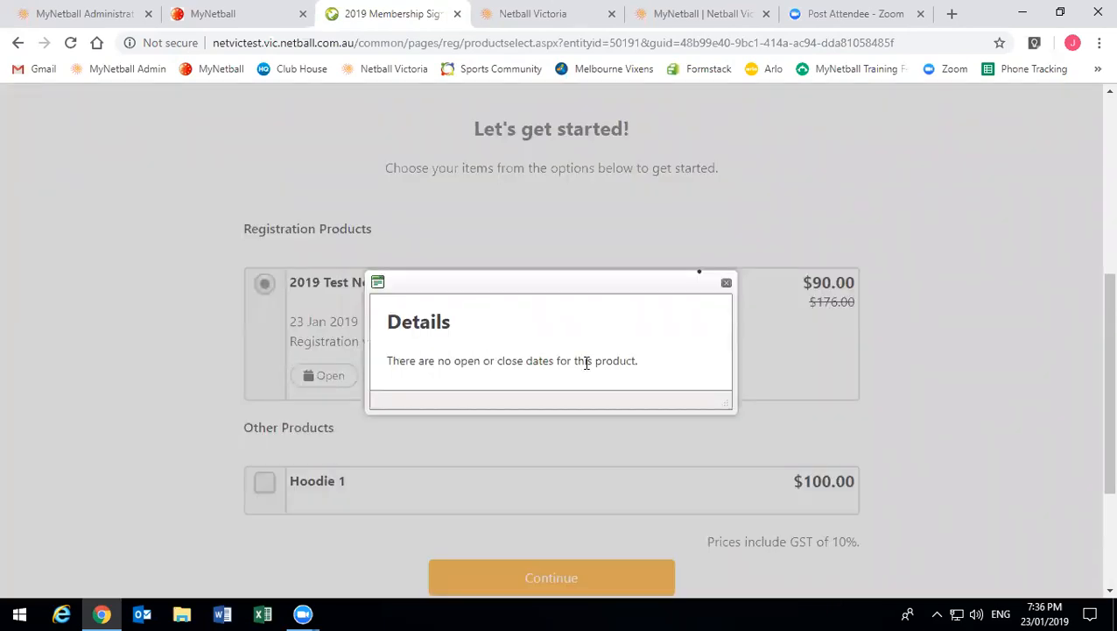
left_click(726, 283)
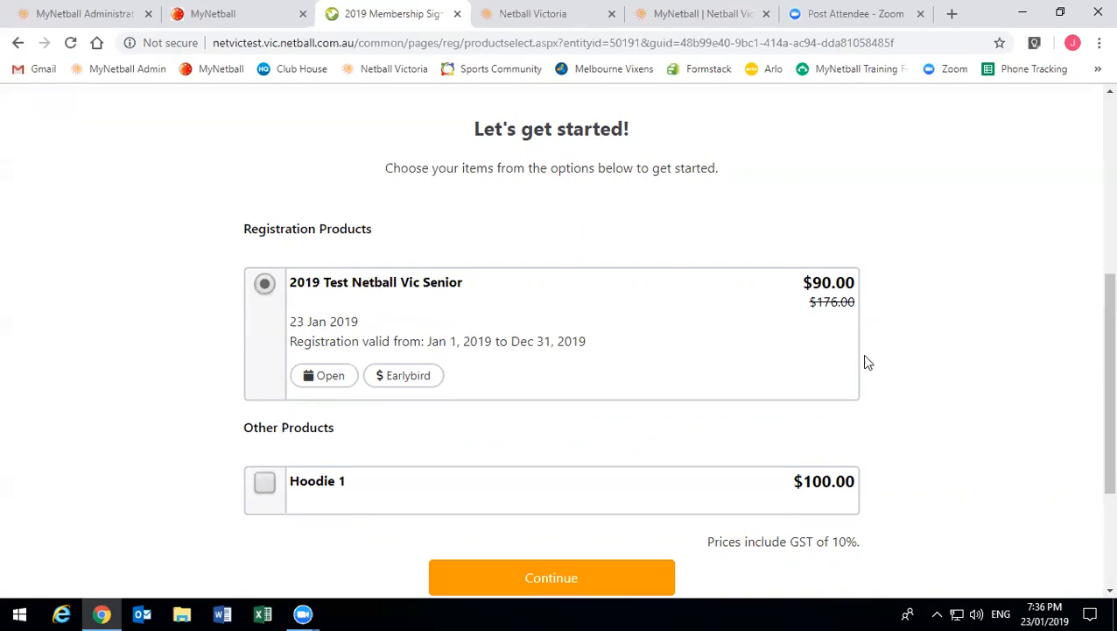
mouse_move(846, 308)
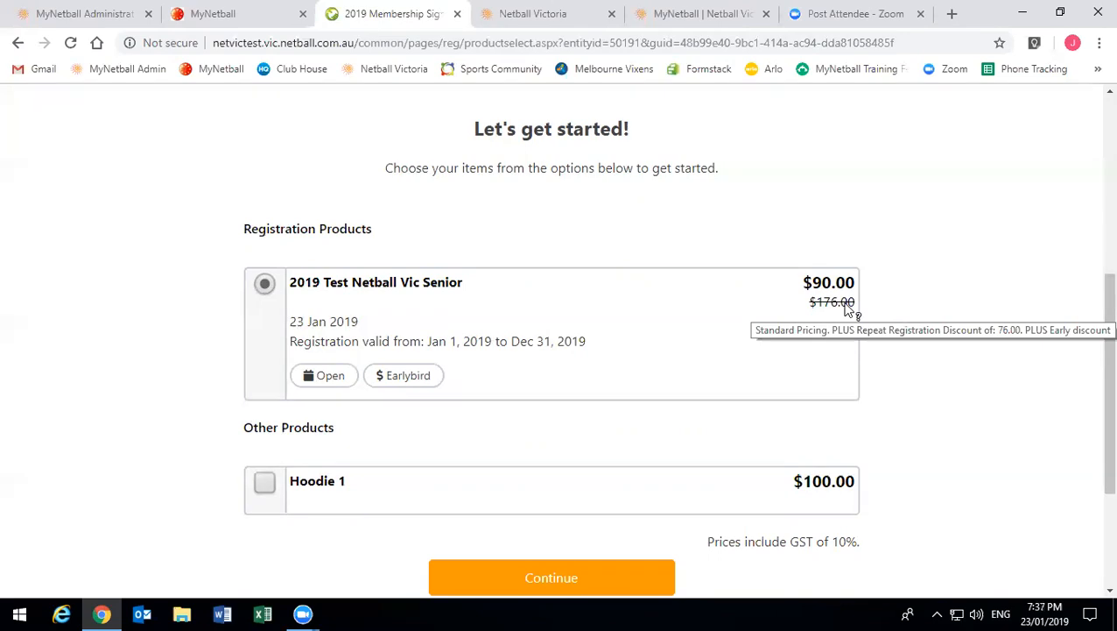
left_click(386, 386)
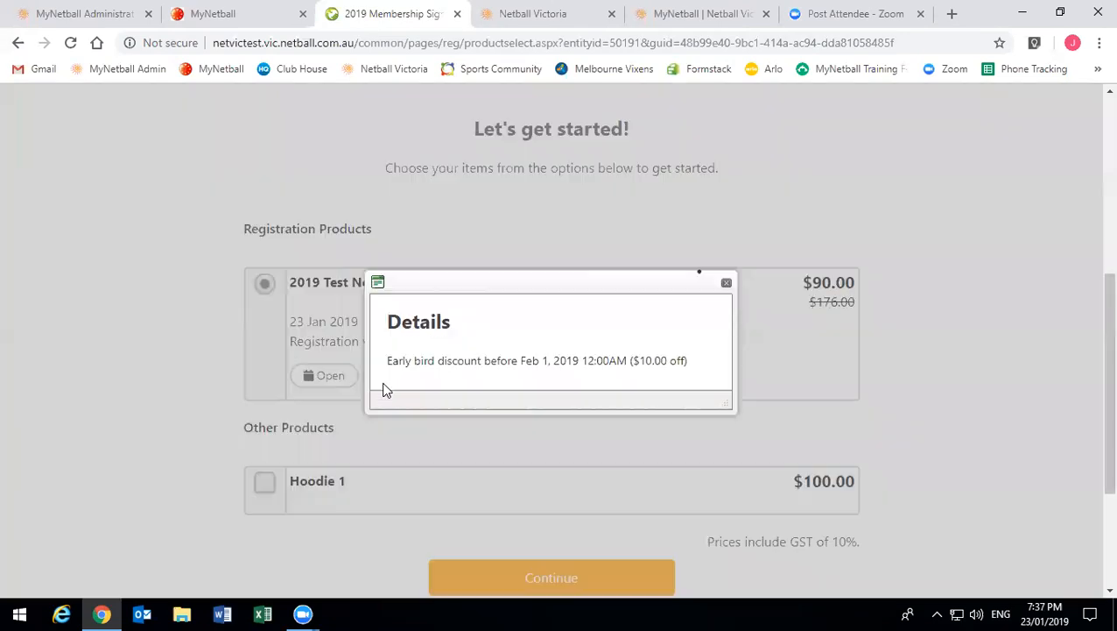
left_click(727, 283)
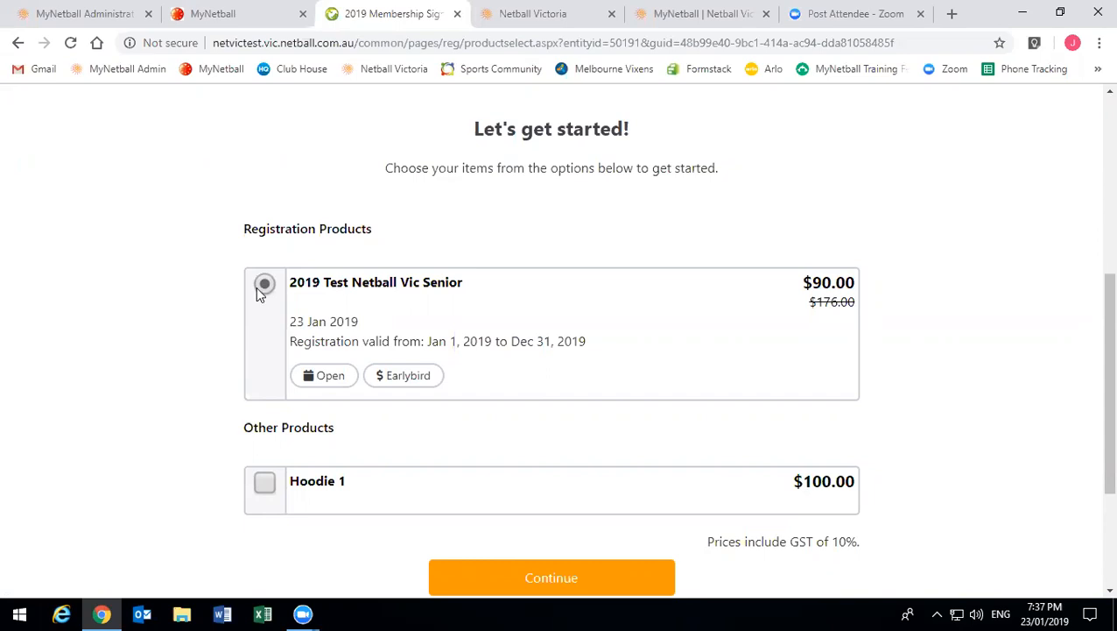
- Tick Hoodie 1 ($100.00) under Other Products, toggling it until it stays selected
left_click(266, 484)
left_click(263, 489)
left_click(263, 486)
left_click(264, 487)
left_click(263, 487)
left_click(260, 495)
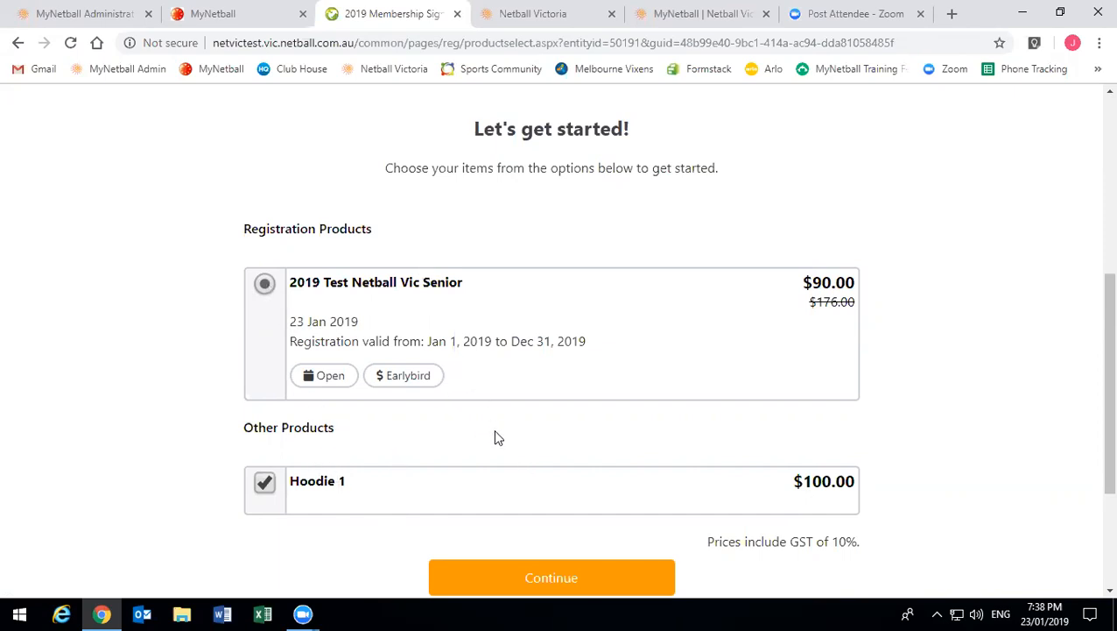
- Continue with the chosen products and scroll through the Participant Details form, past the season and national team answers
left_click(619, 584)
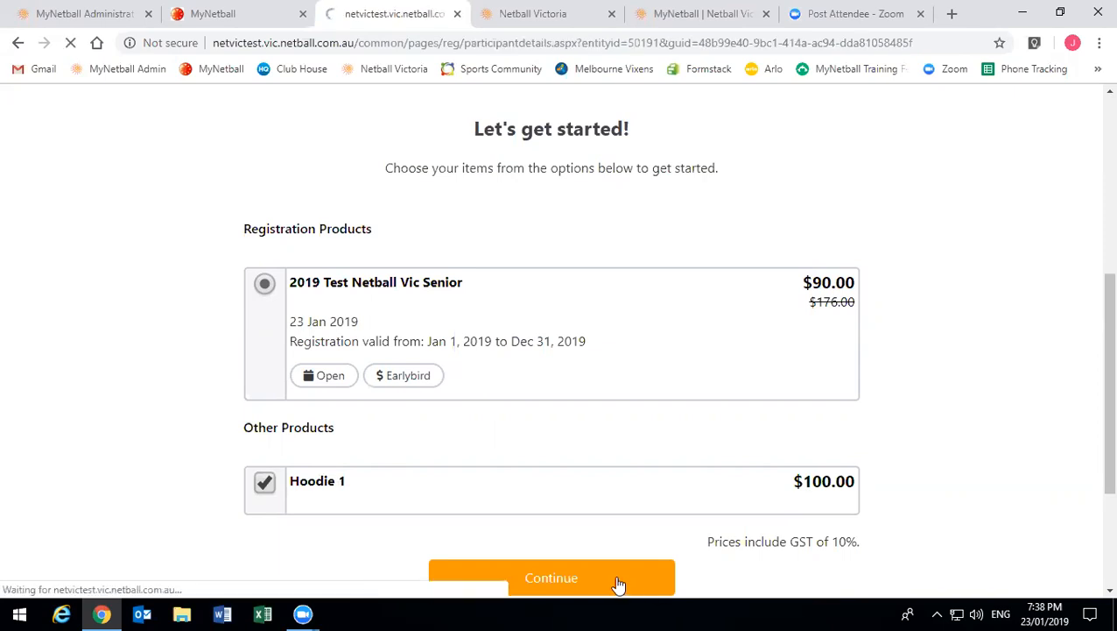
scroll(419, 382, "down", 3)
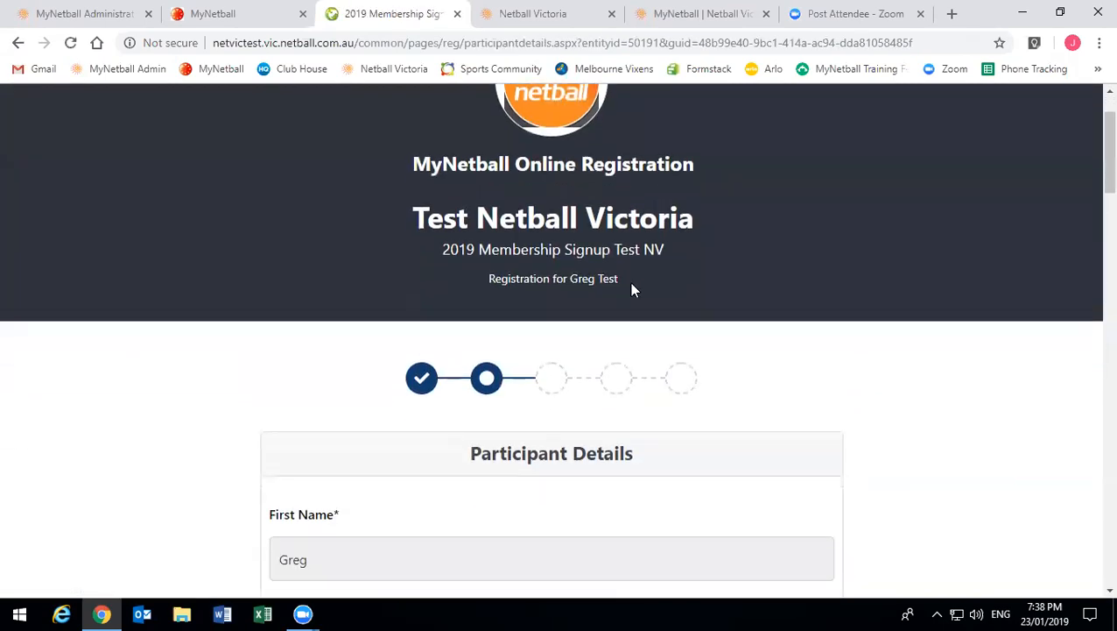
scroll(306, 411, "down", 2)
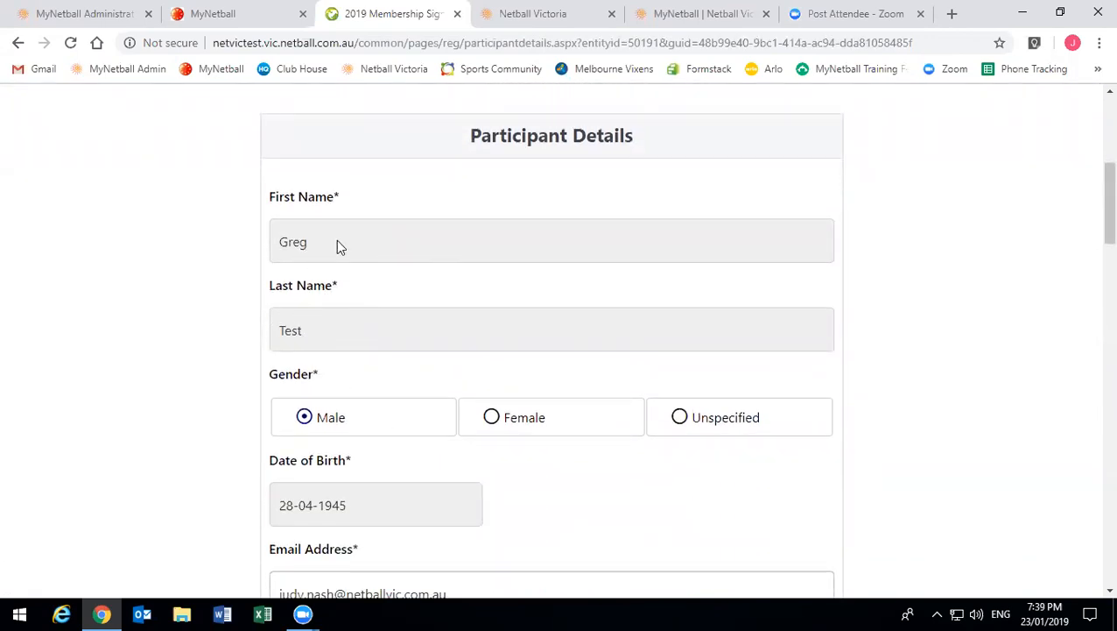
scroll(354, 279, "down", 1)
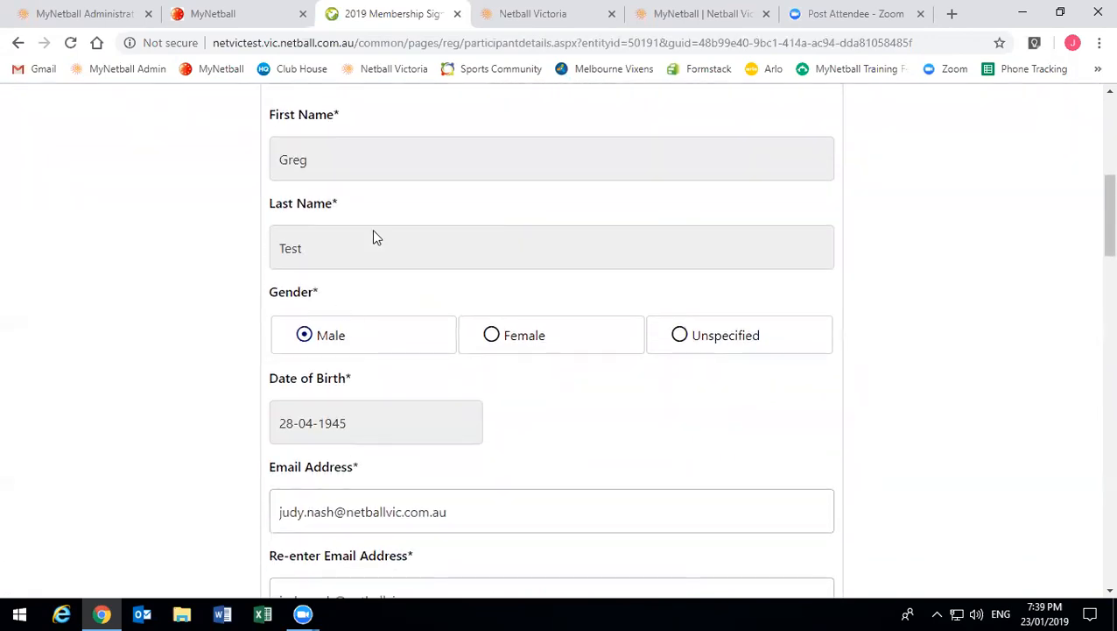
scroll(379, 258, "down", 4)
scroll(381, 263, "down", 2)
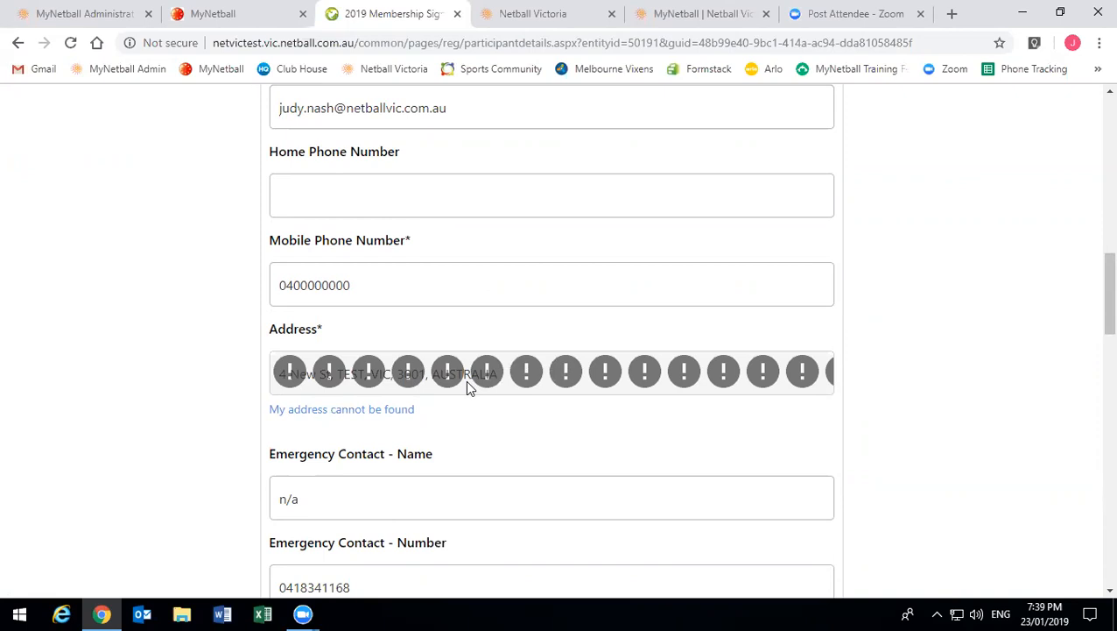
scroll(468, 386, "down", 2)
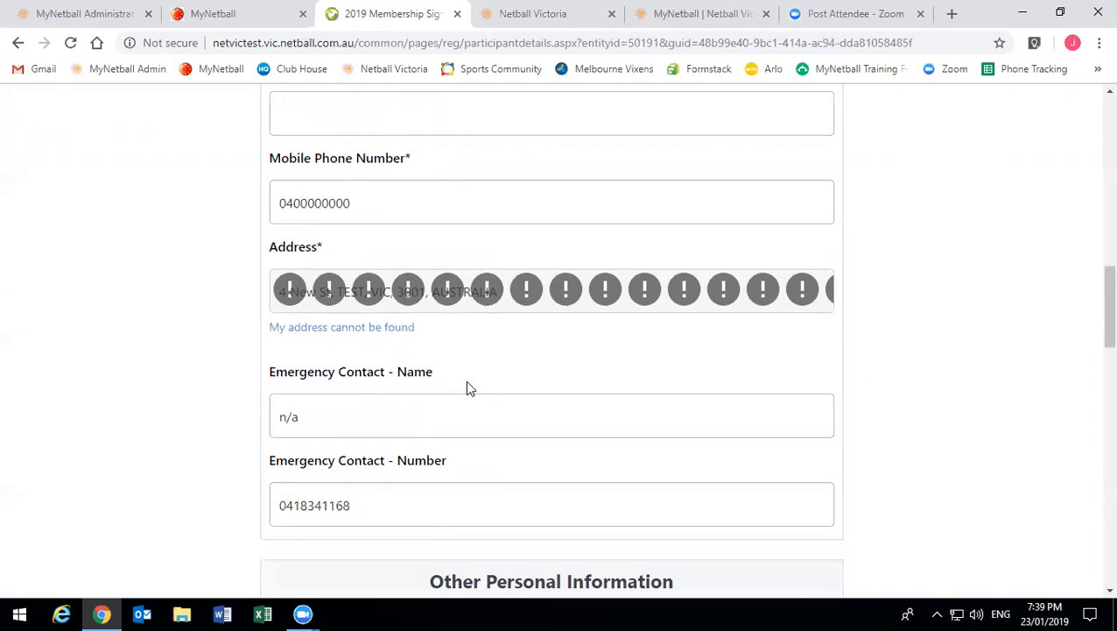
scroll(468, 386, "up", 1)
scroll(468, 387, "down", 1)
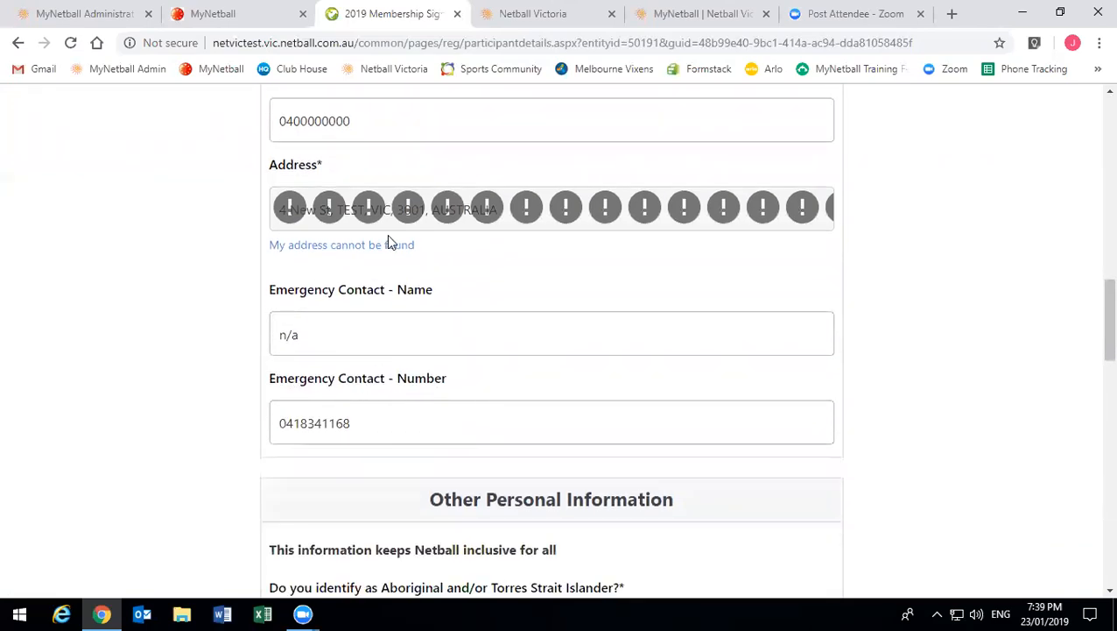
scroll(501, 401, "down", 3)
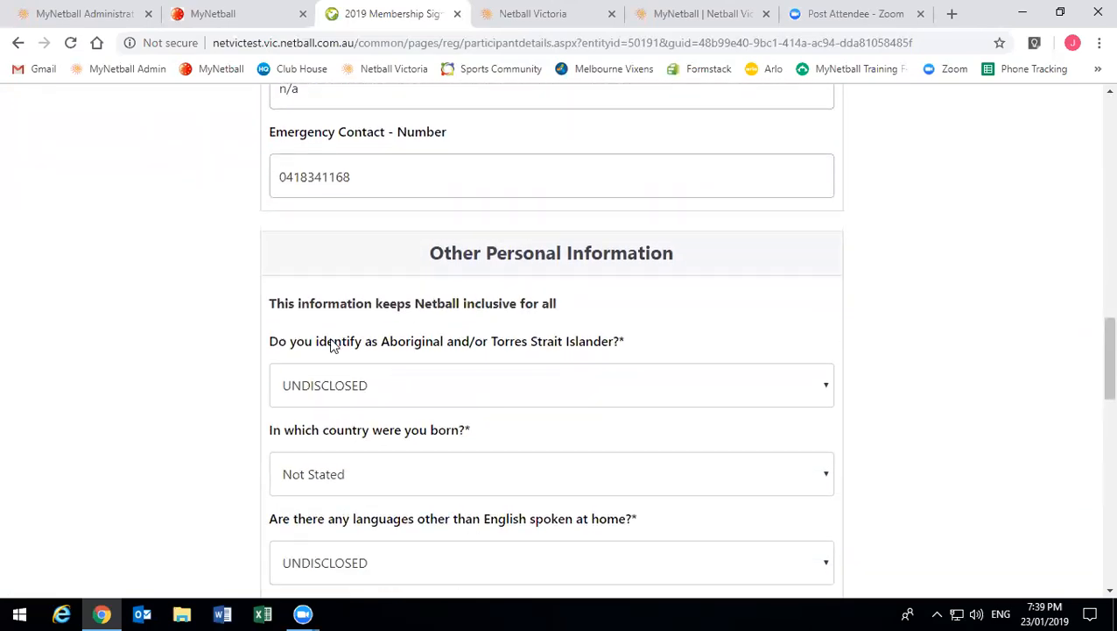
scroll(486, 442, "down", 1)
scroll(492, 445, "down", 4)
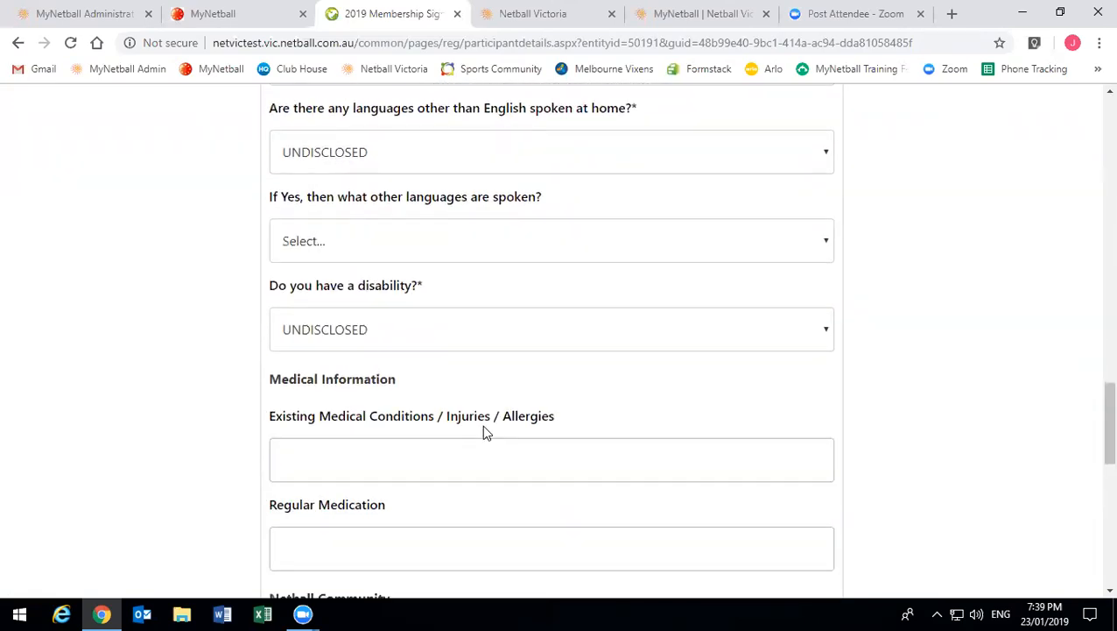
scroll(455, 434, "down", 1)
scroll(403, 381, "down", 1)
scroll(458, 387, "down", 2)
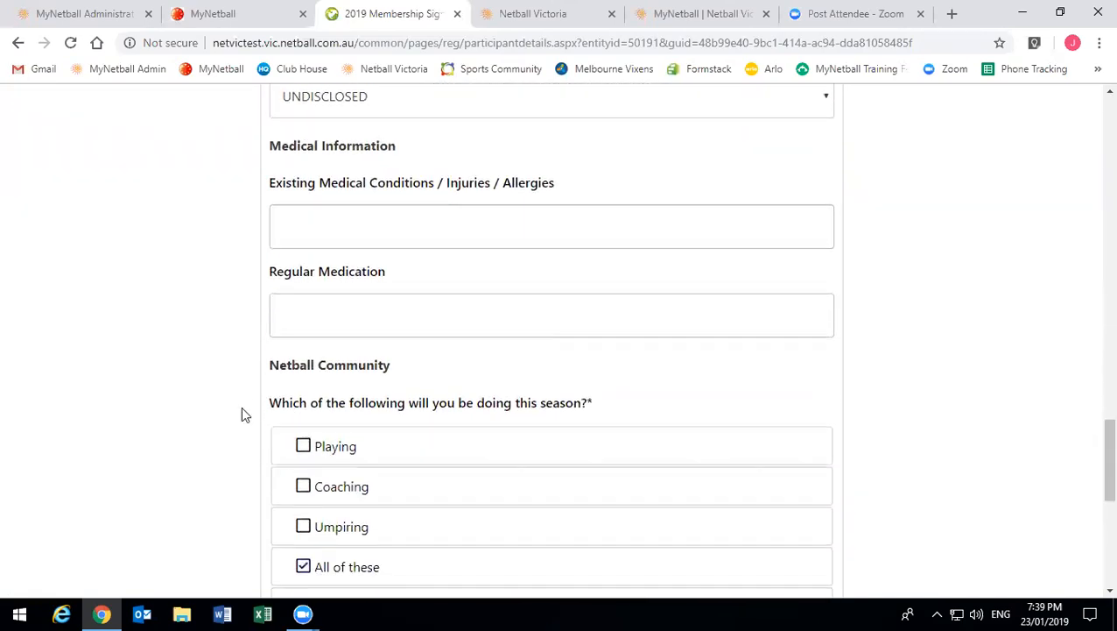
scroll(394, 376, "down", 2)
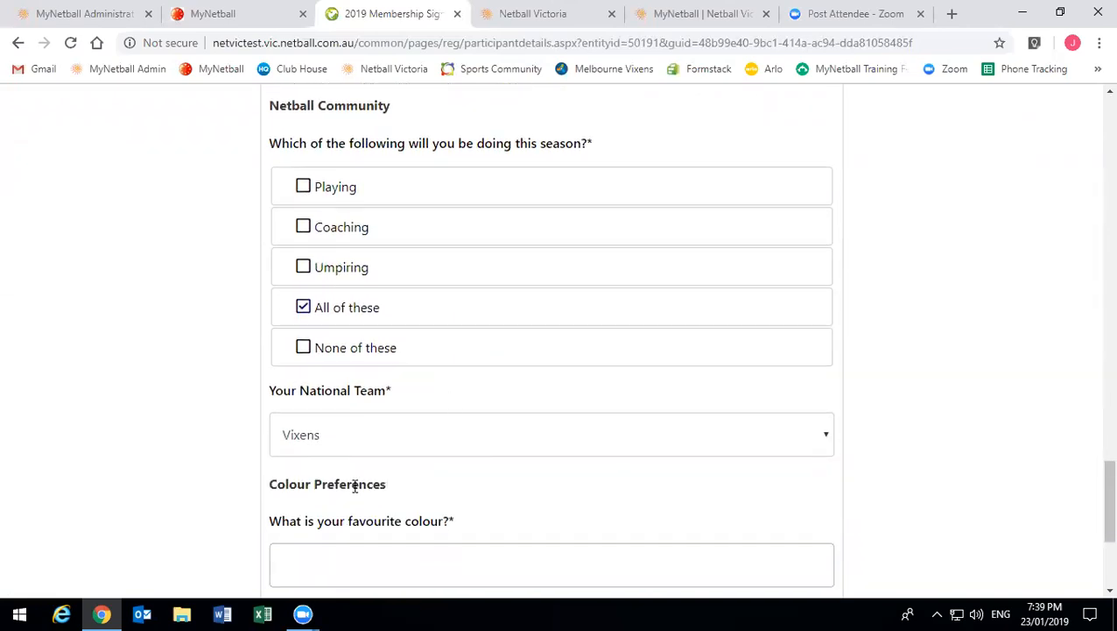
scroll(351, 482, "down", 1)
- Enter 'Purple' as the favourite colour, correcting the typo, and submit the participant details
left_click_drag(275, 395, 254, 408)
left_click(408, 395)
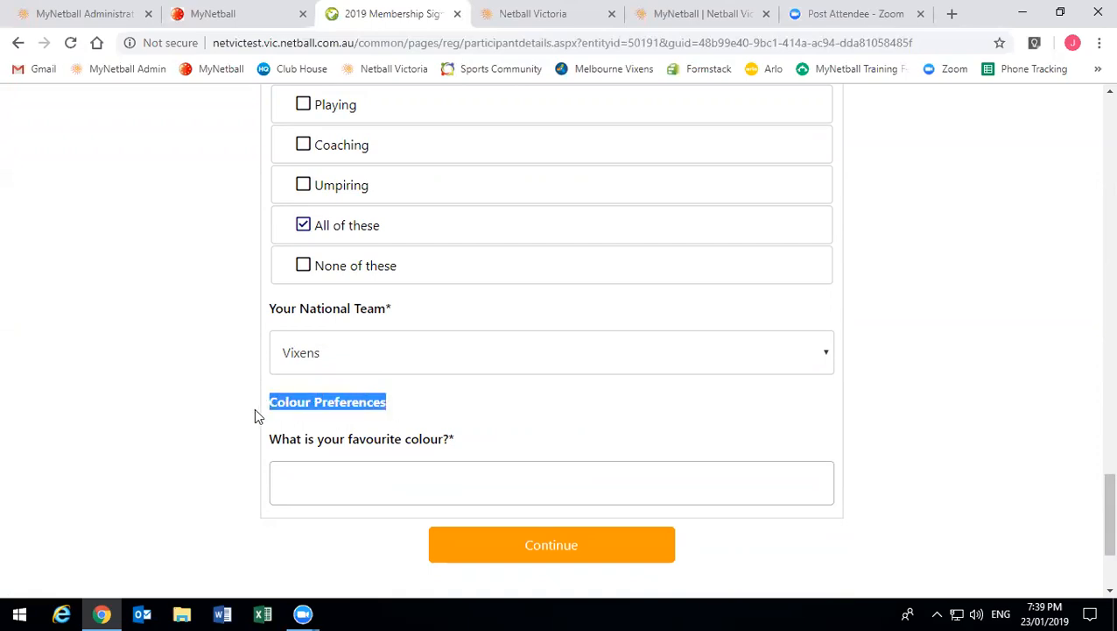
left_click(430, 467)
type("P")
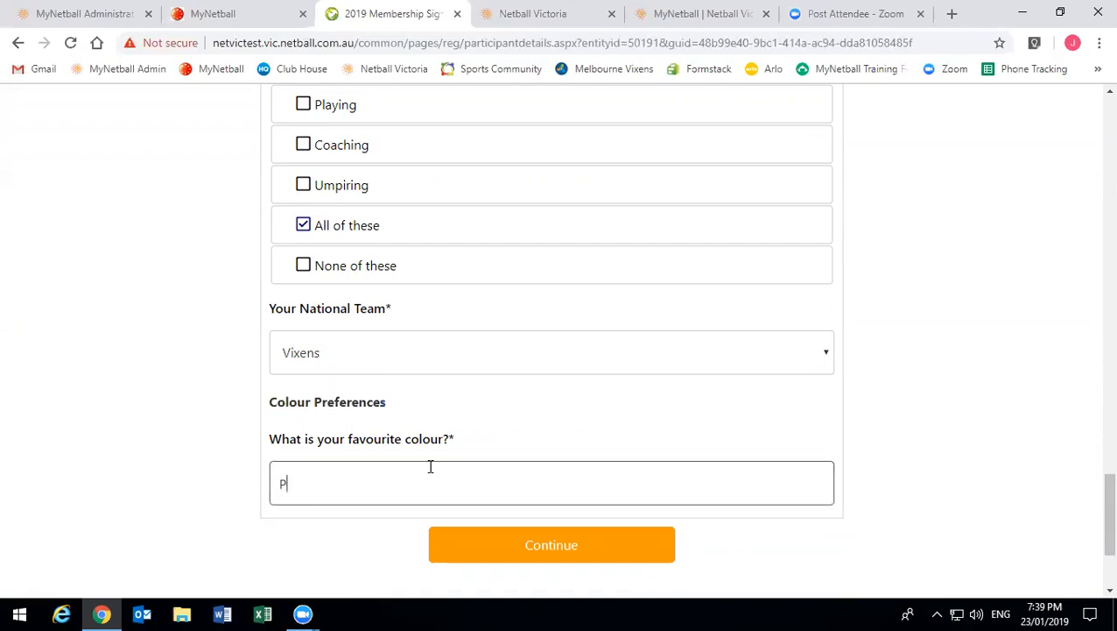
type("urprle")
key("BackSpace")
key("BackSpace")
key("BackSpace")
type("le")
left_click(553, 546)
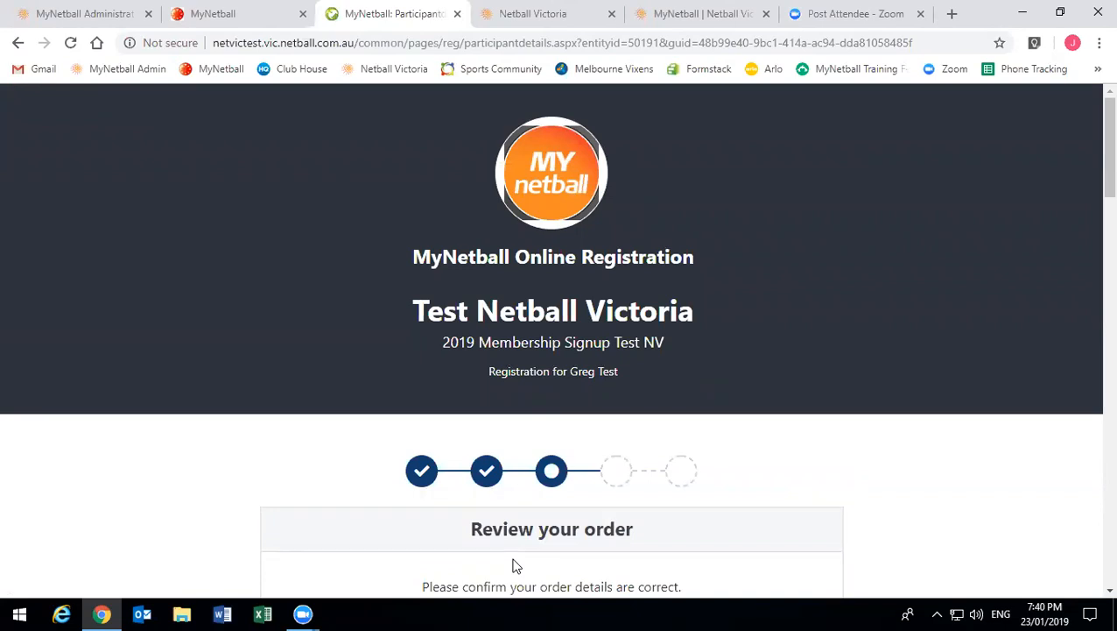
scroll(424, 402, "down", 2)
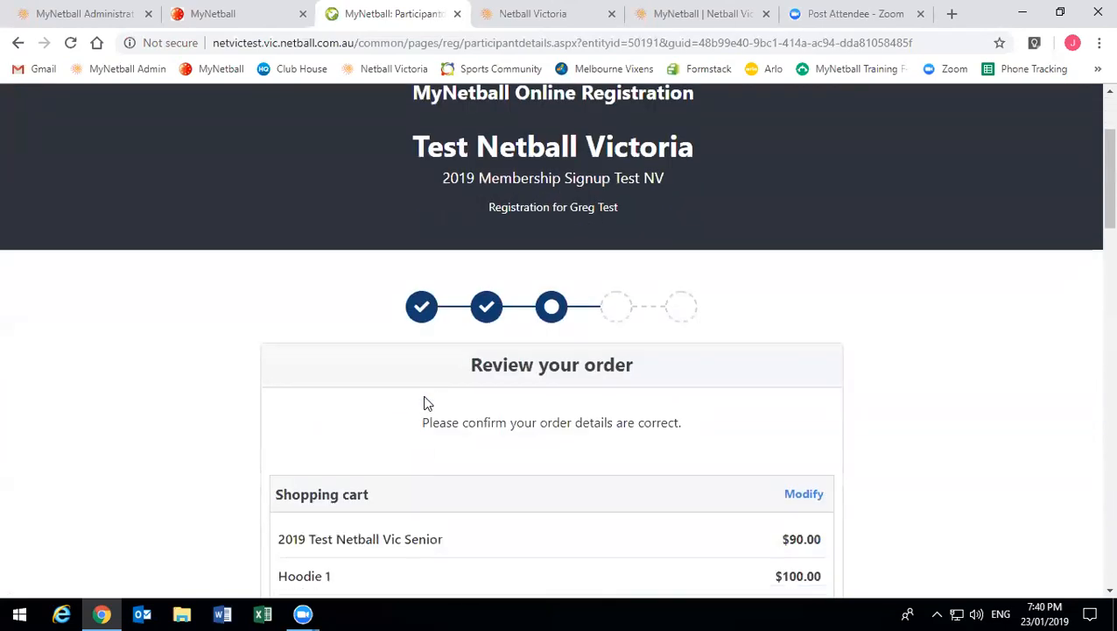
scroll(444, 407, "down", 1)
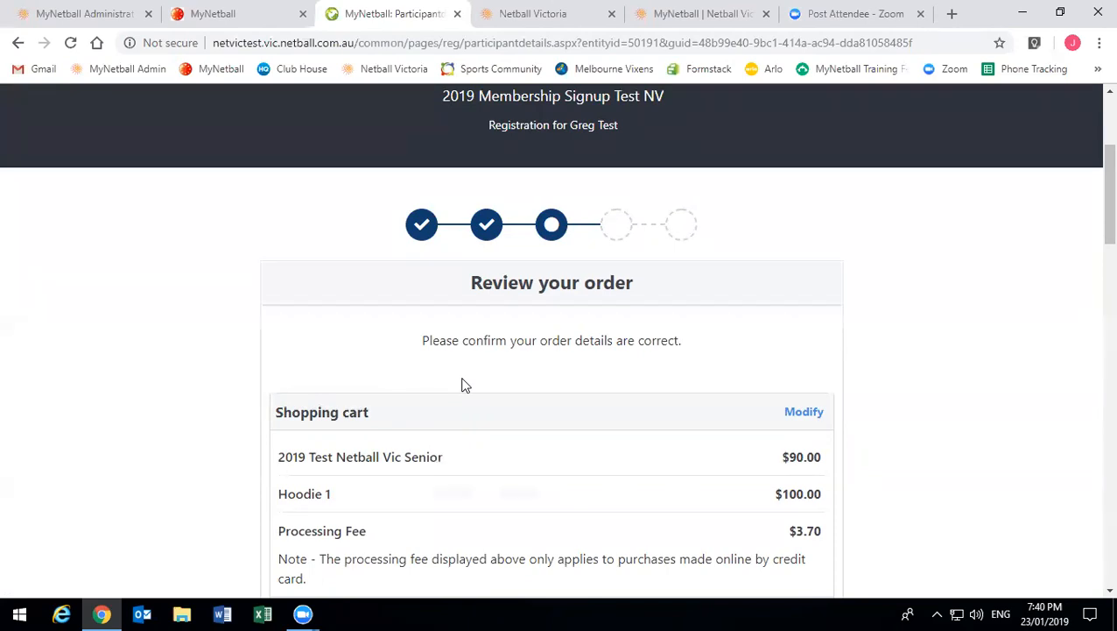
scroll(462, 383, "down", 1)
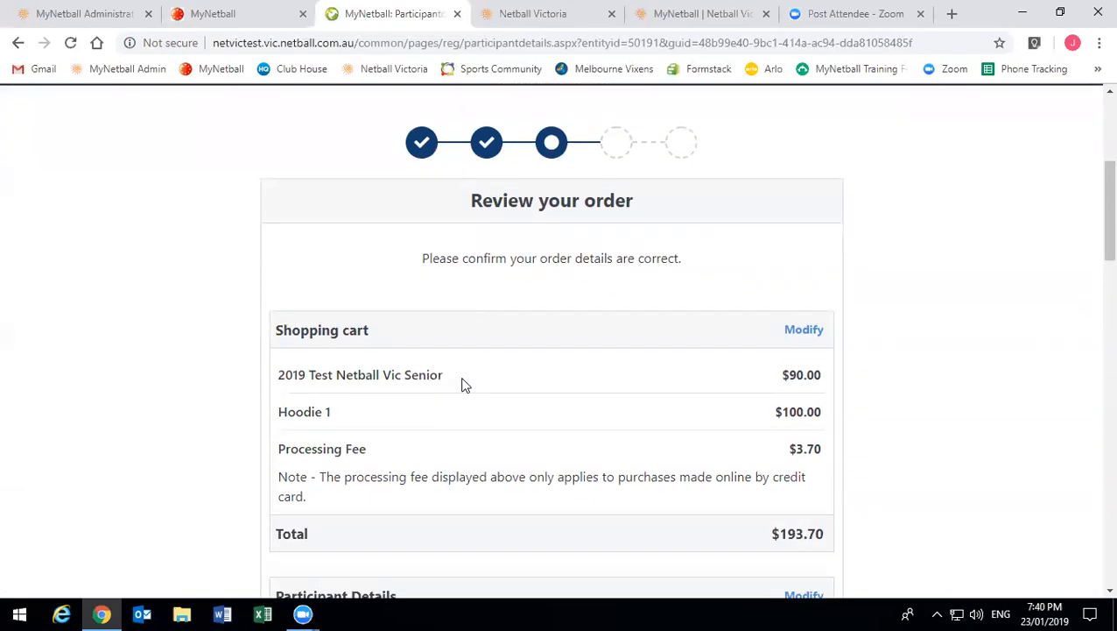
scroll(439, 445, "down", 1)
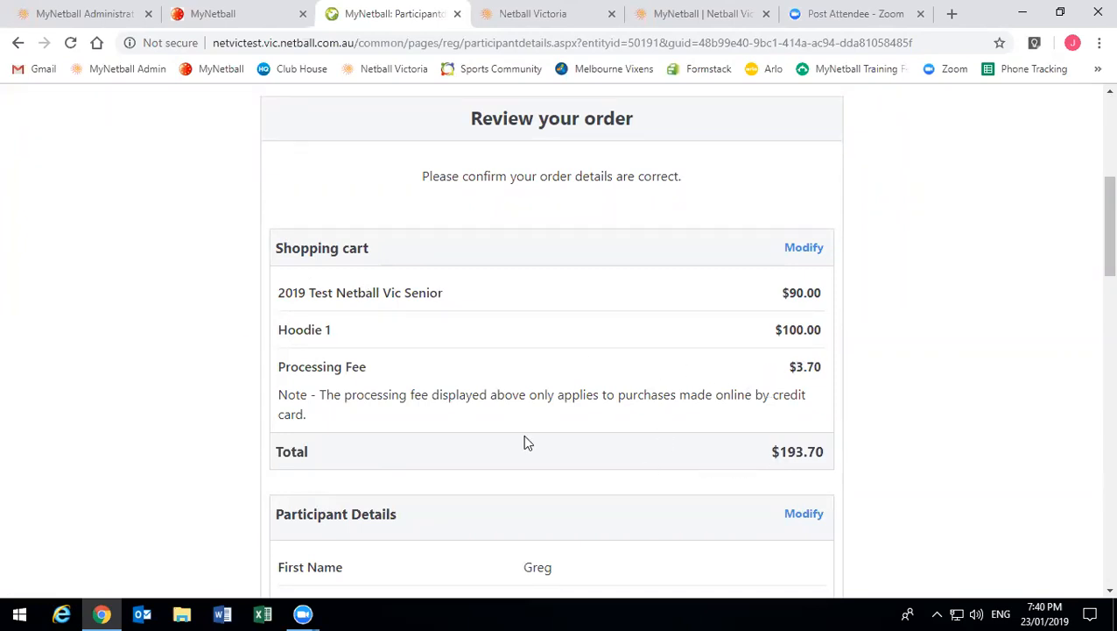
scroll(456, 444, "down", 3)
scroll(456, 444, "down", 3)
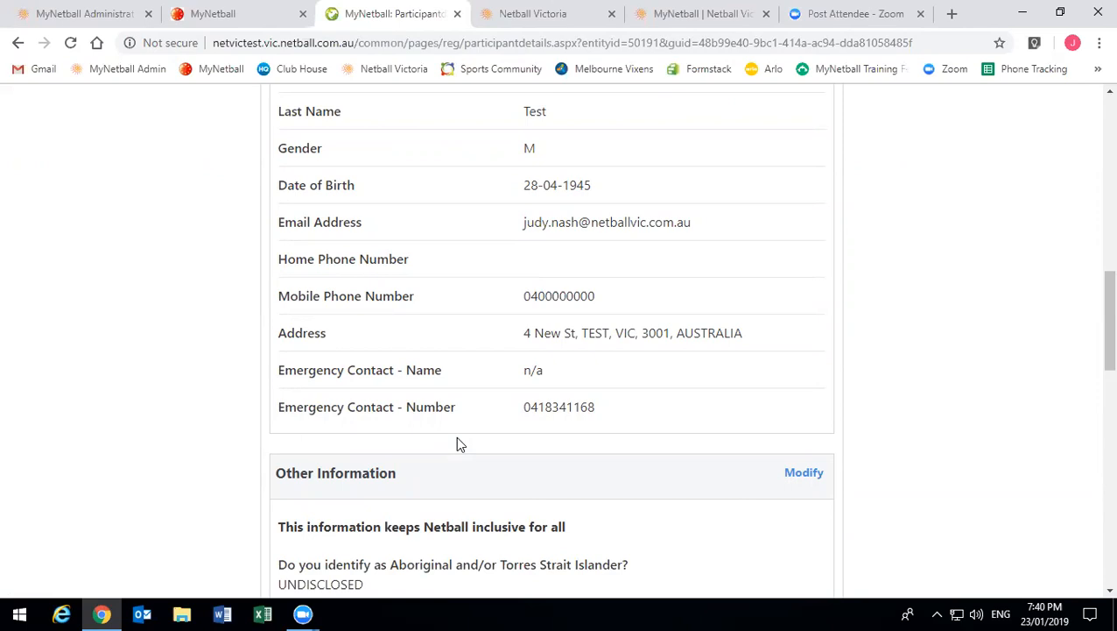
scroll(456, 444, "down", 8)
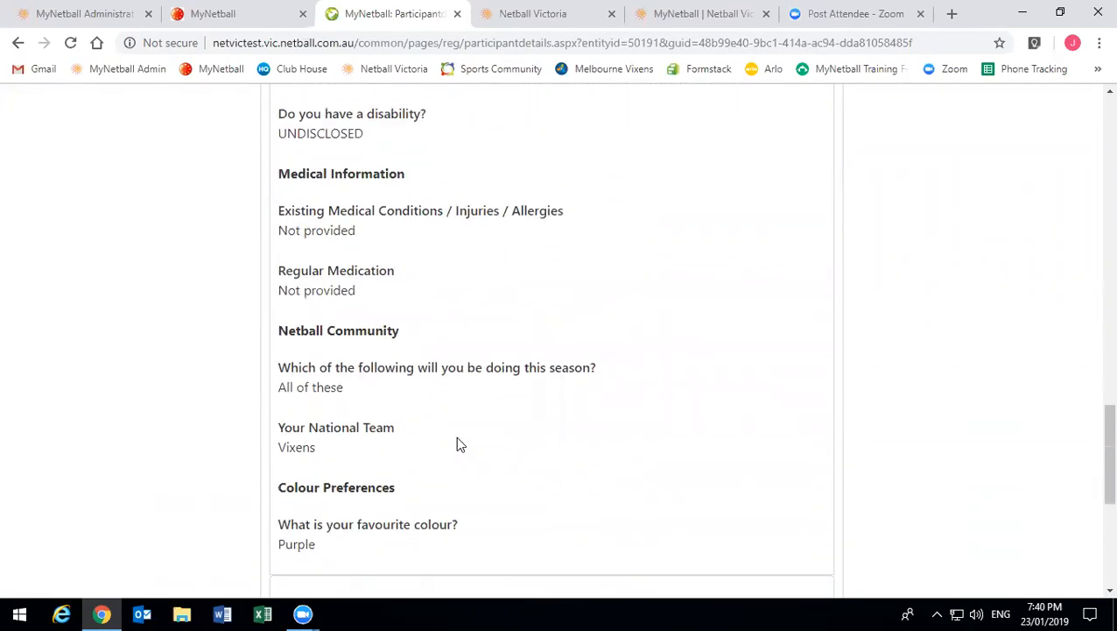
scroll(457, 444, "down", 2)
scroll(450, 468, "down", 1)
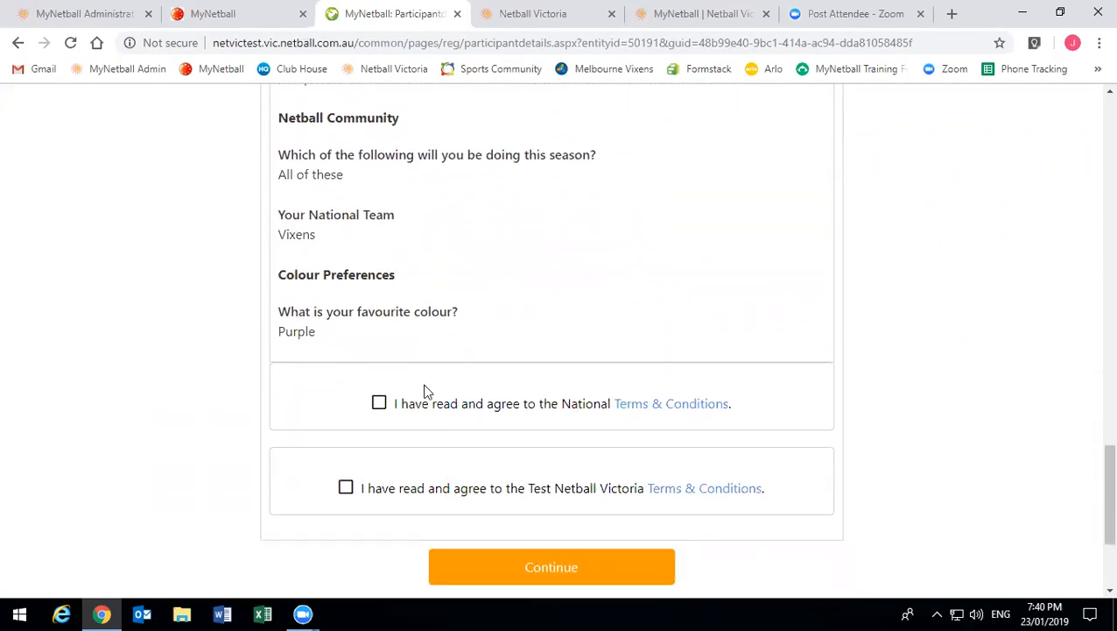
- Tick the National Terms & Conditions agreement
left_click(379, 404)
left_click(380, 406)
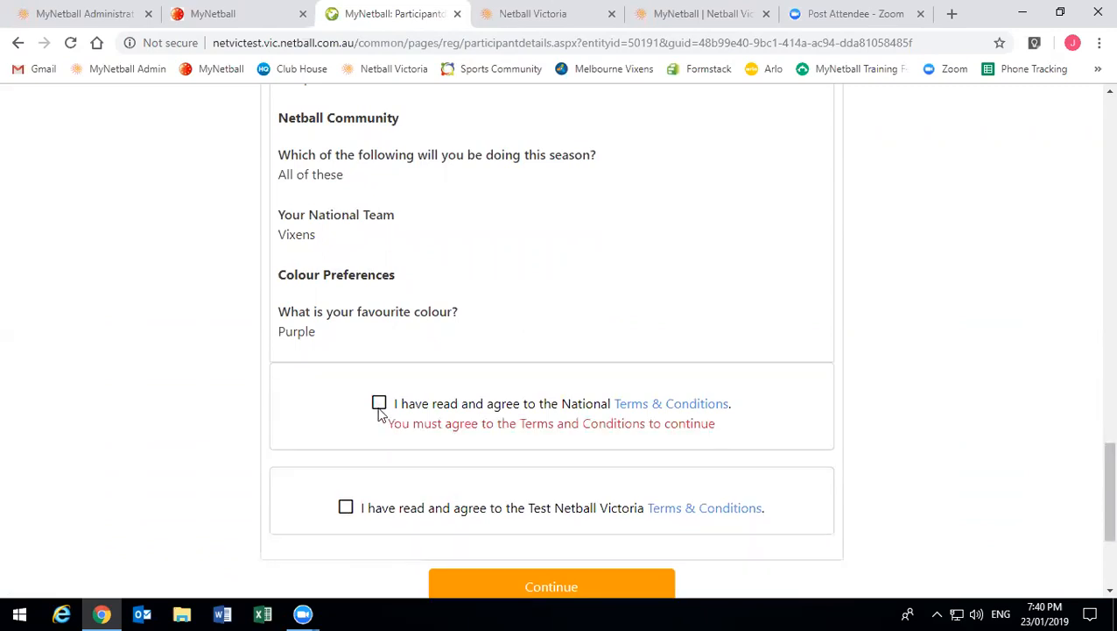
left_click(379, 403)
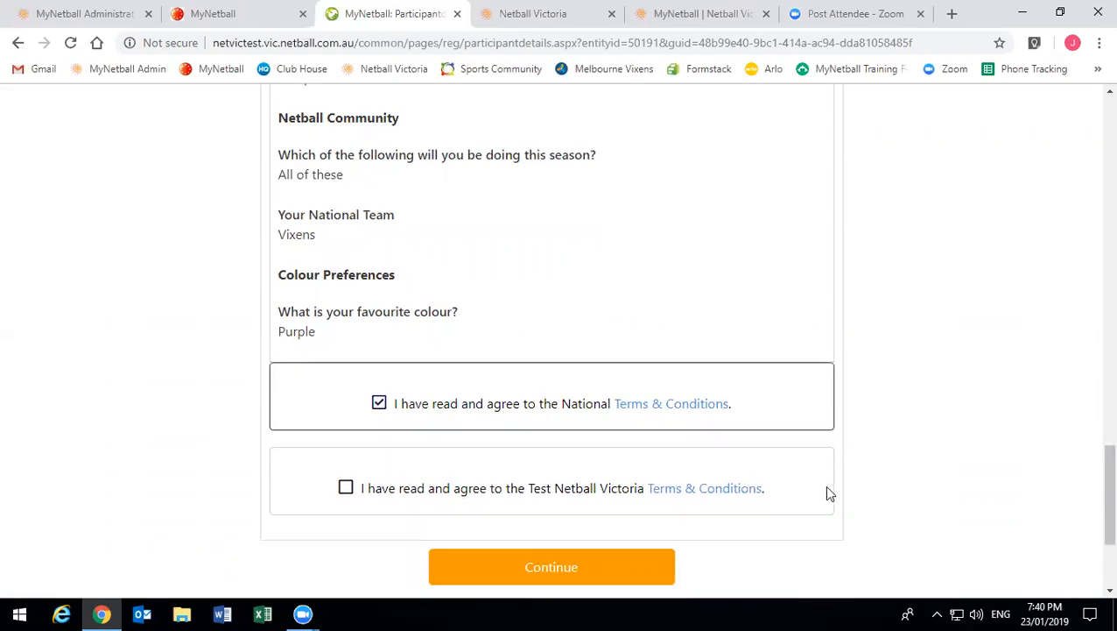
- Read and accept the Test Netball Victoria terms and conditions, then continue to checkout
left_click(664, 490)
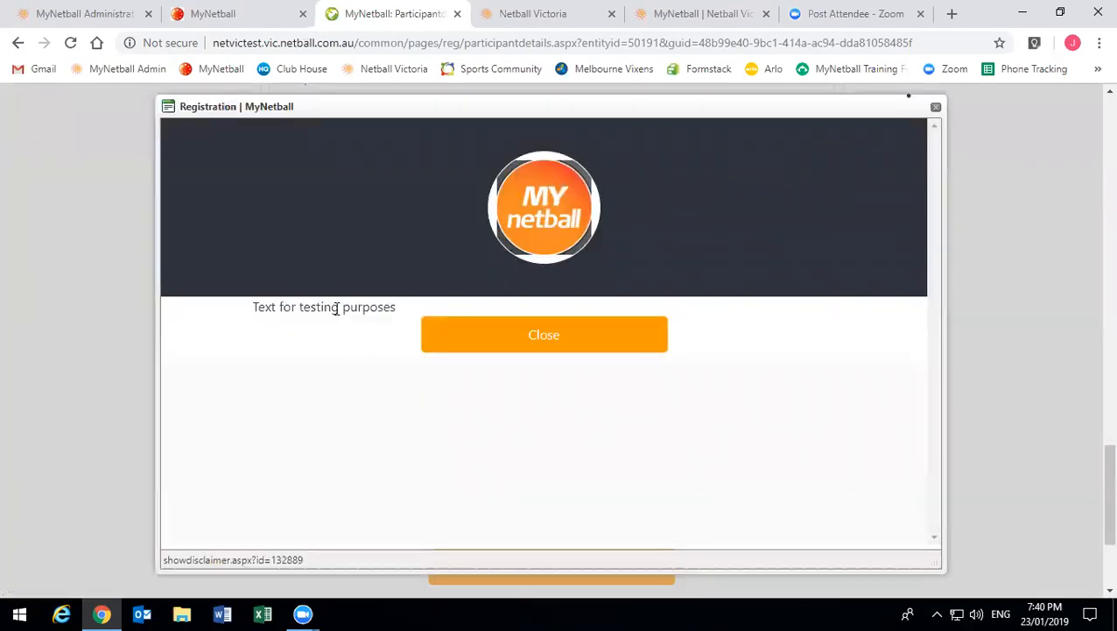
left_click(481, 336)
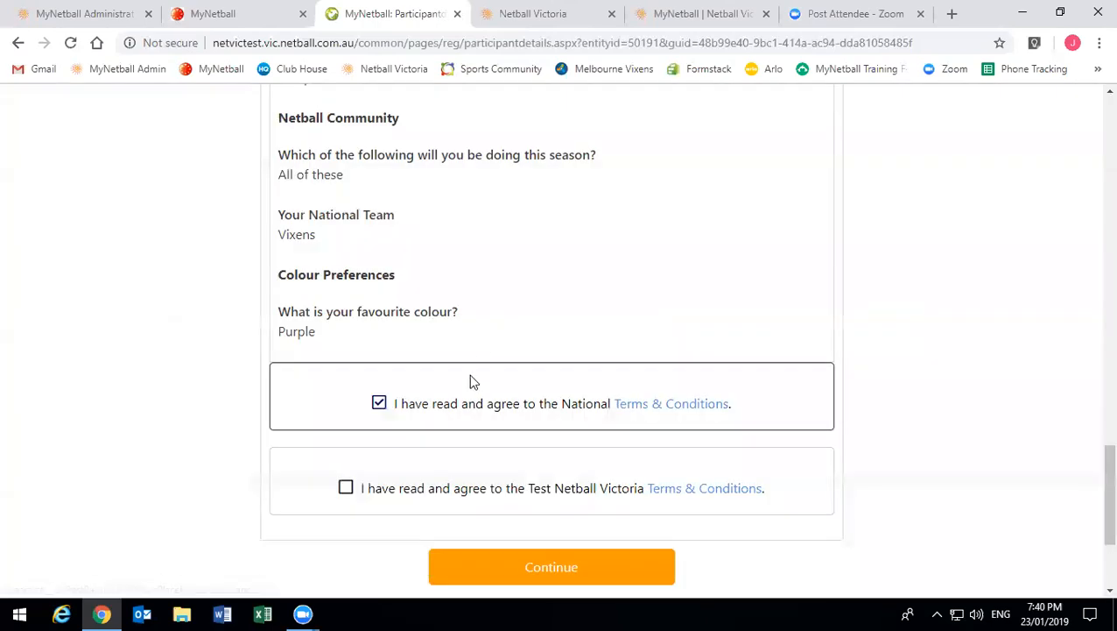
left_click(346, 488)
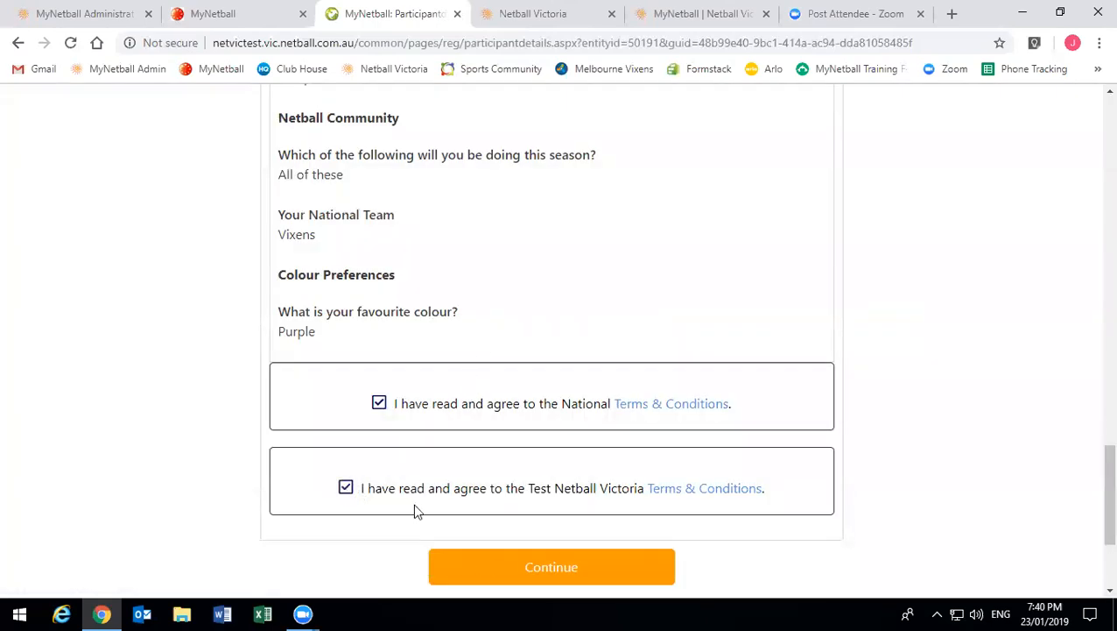
left_click(529, 580)
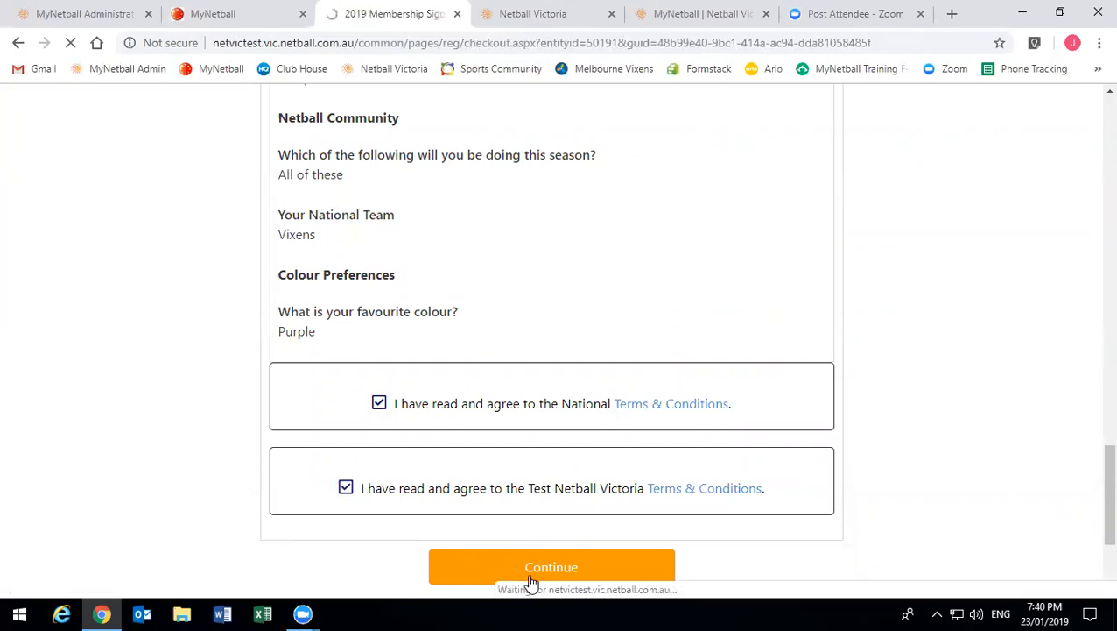
- Review the Four (4) Payments schedule with its $48.44 instalment, then switch to Single Payment ($193.70)
scroll(399, 435, "down", 2)
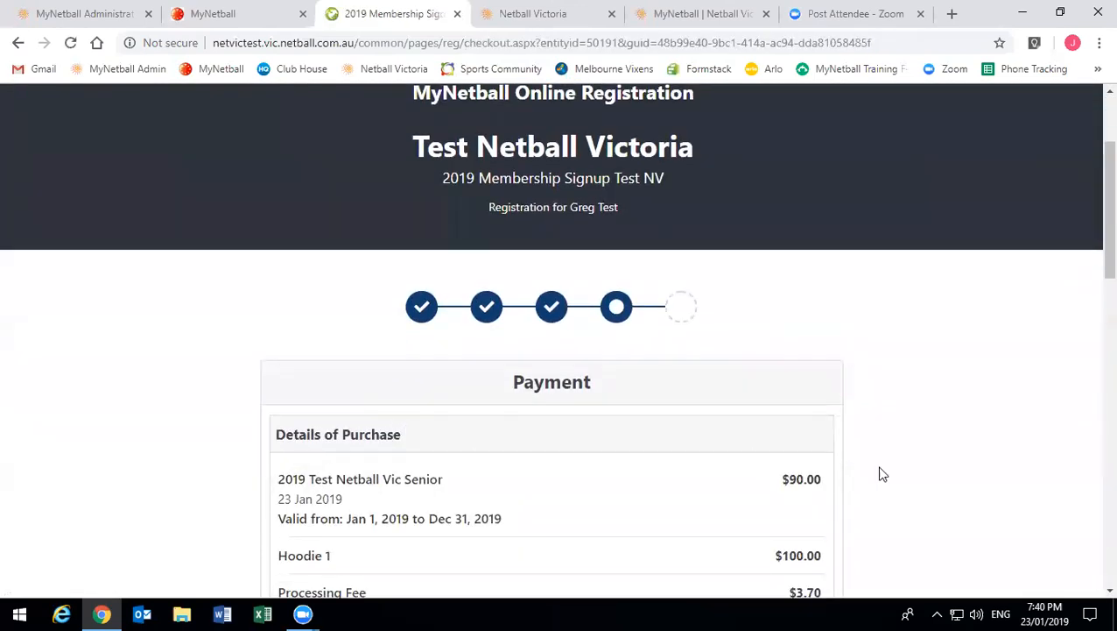
scroll(701, 459, "down", 1)
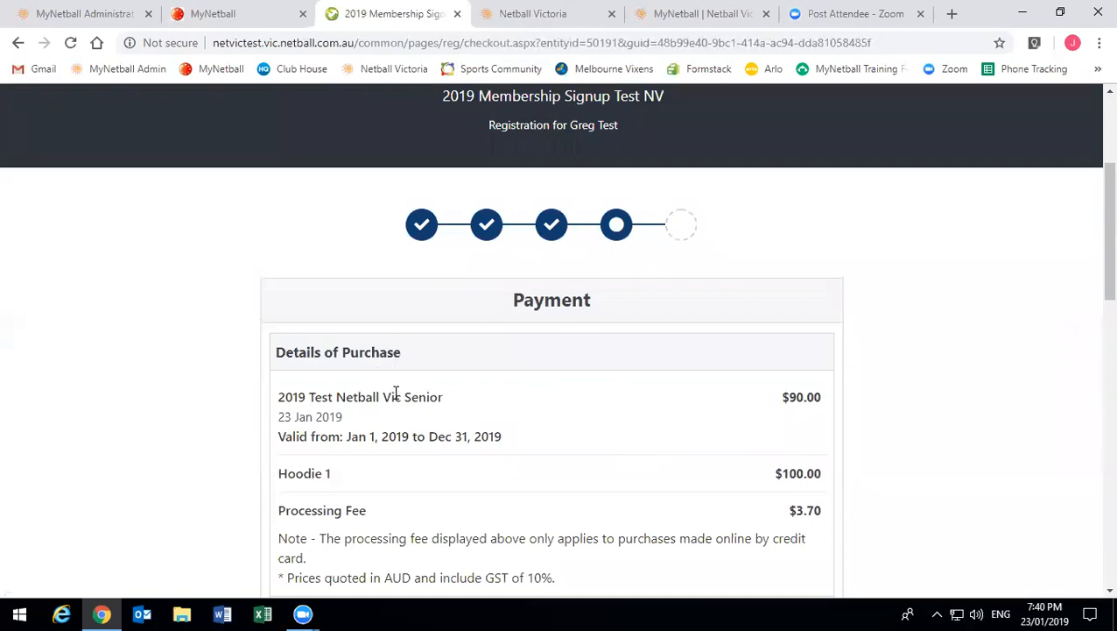
scroll(387, 405, "down", 1)
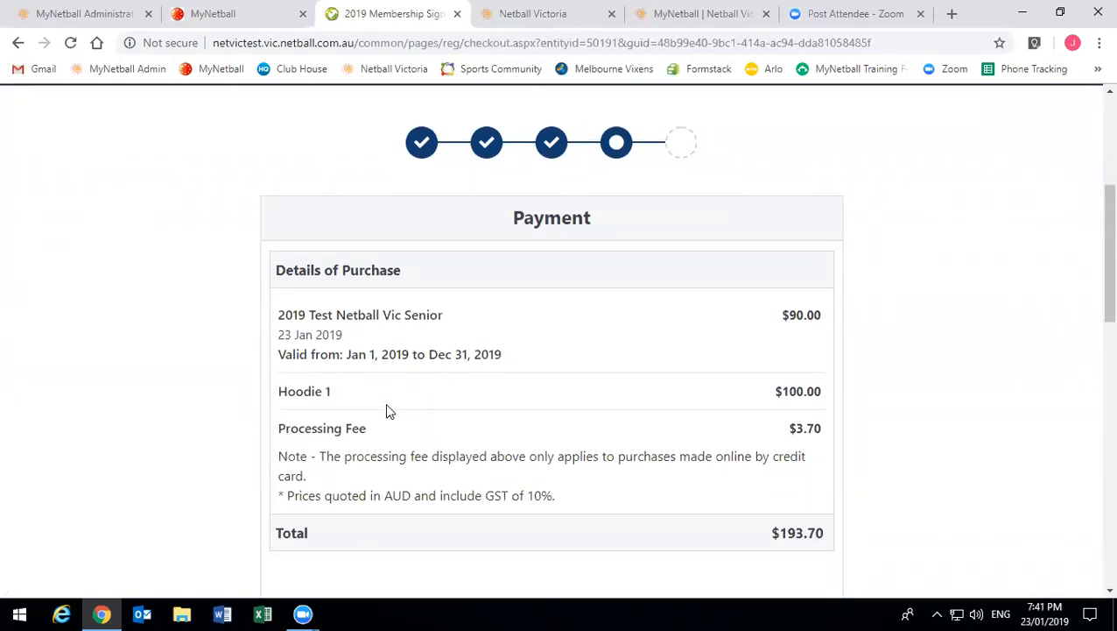
scroll(388, 411, "down", 3)
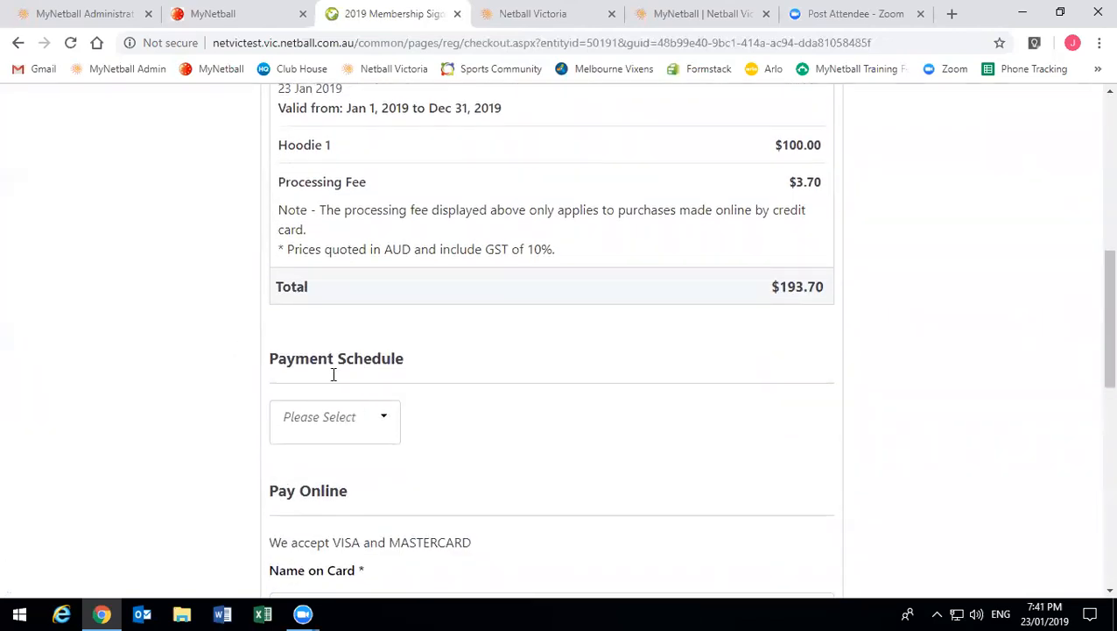
scroll(331, 341, "down", 1)
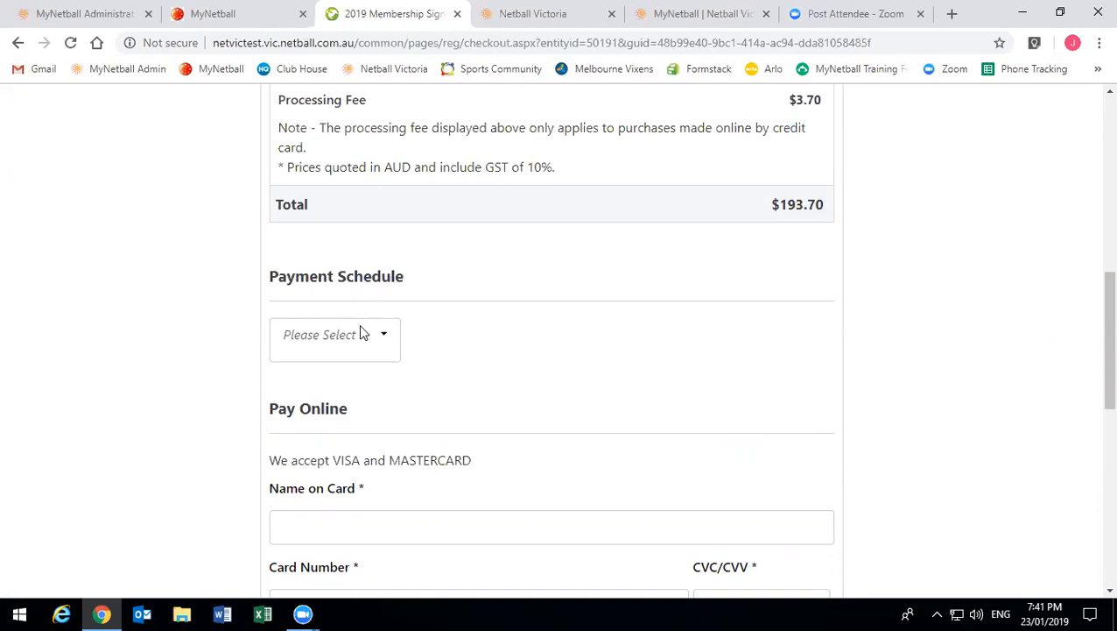
left_click(361, 329)
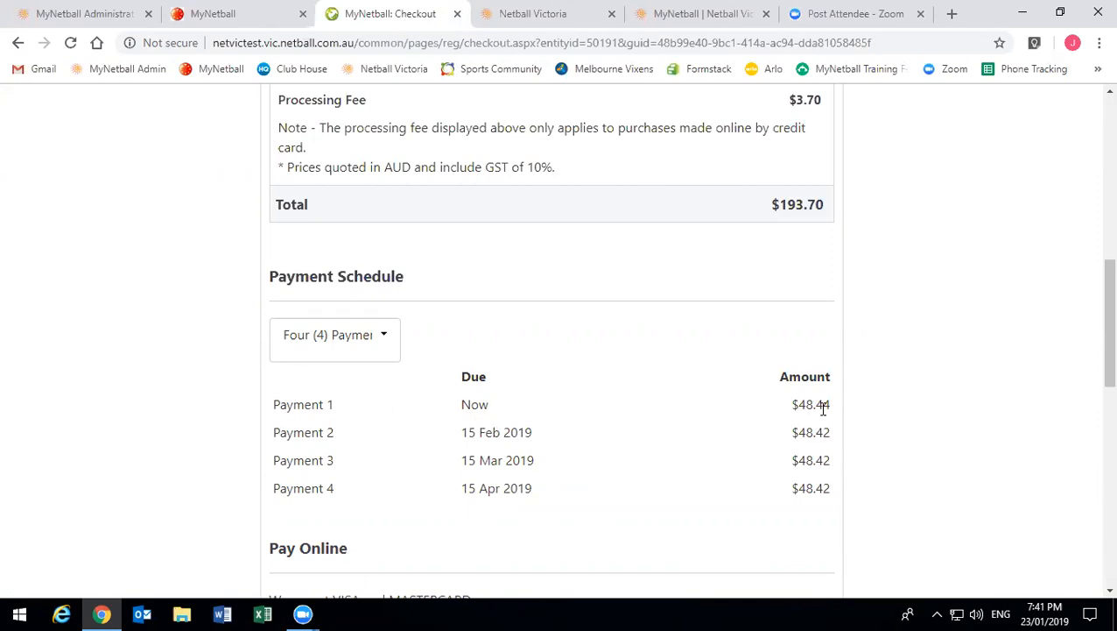
left_click_drag(830, 412, 798, 399)
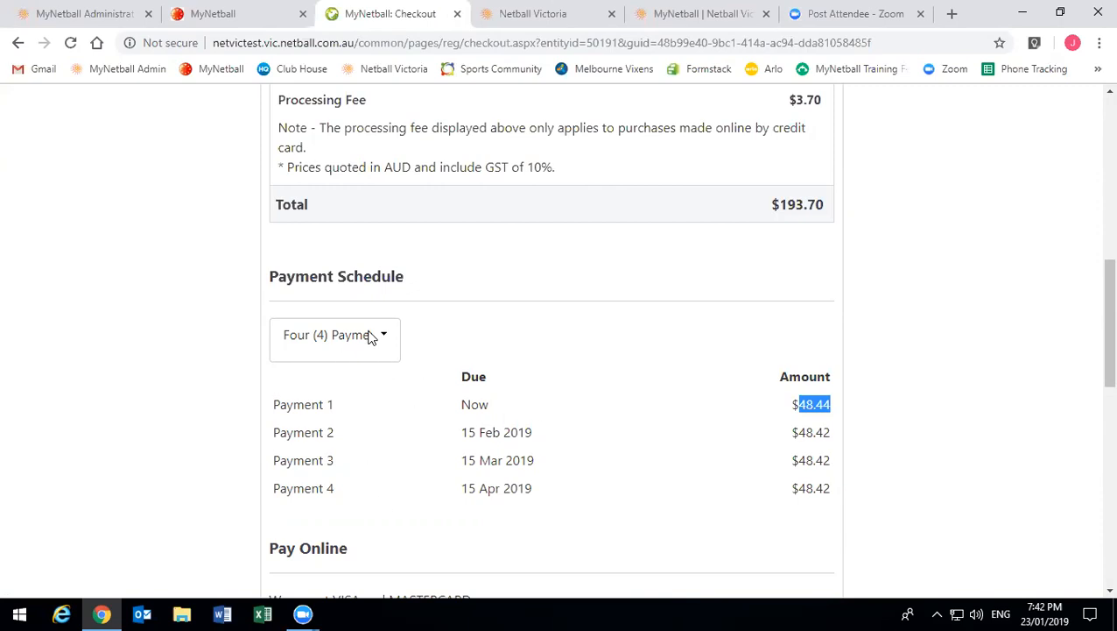
left_click(371, 337)
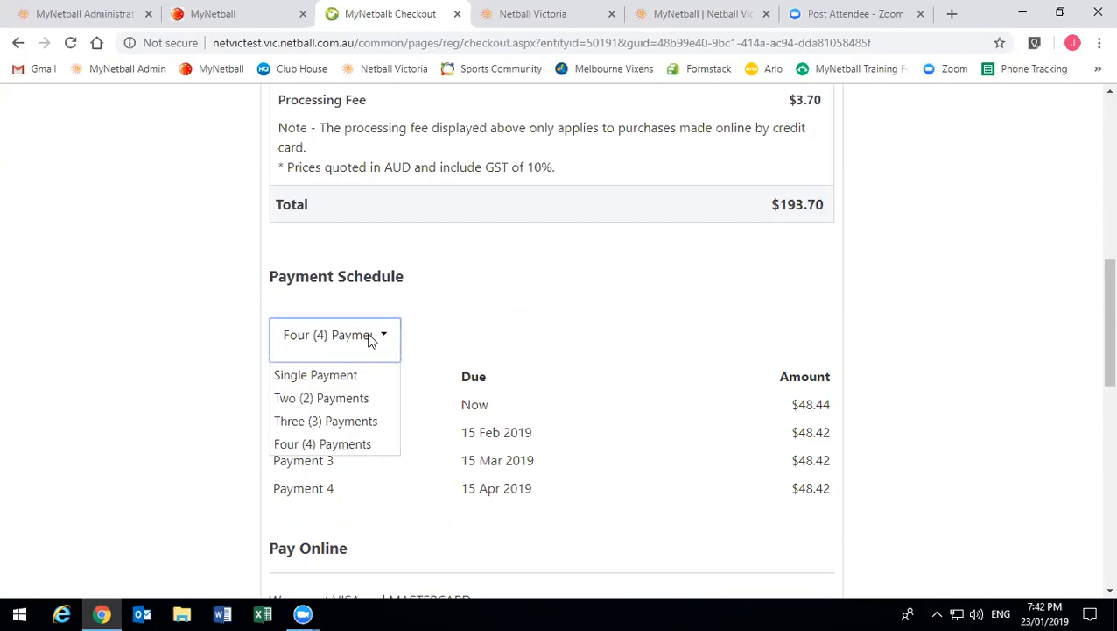
left_click(362, 382)
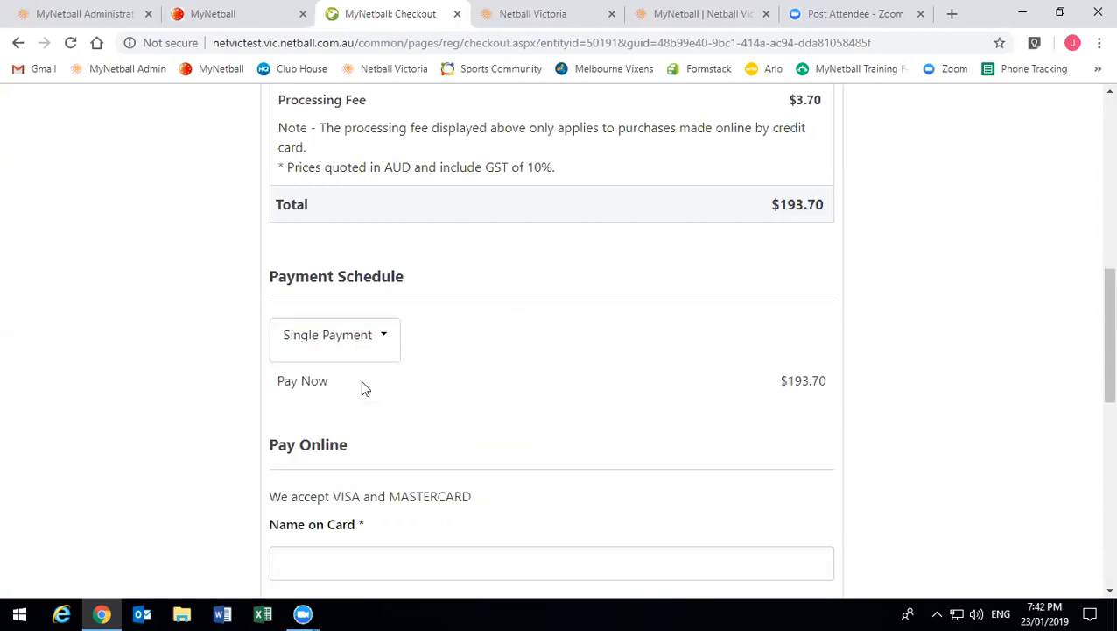
- Submit the registration using the Pay Offline 'Submit and Pay Later' option
scroll(365, 387, "down", 1)
scroll(339, 506, "down", 3)
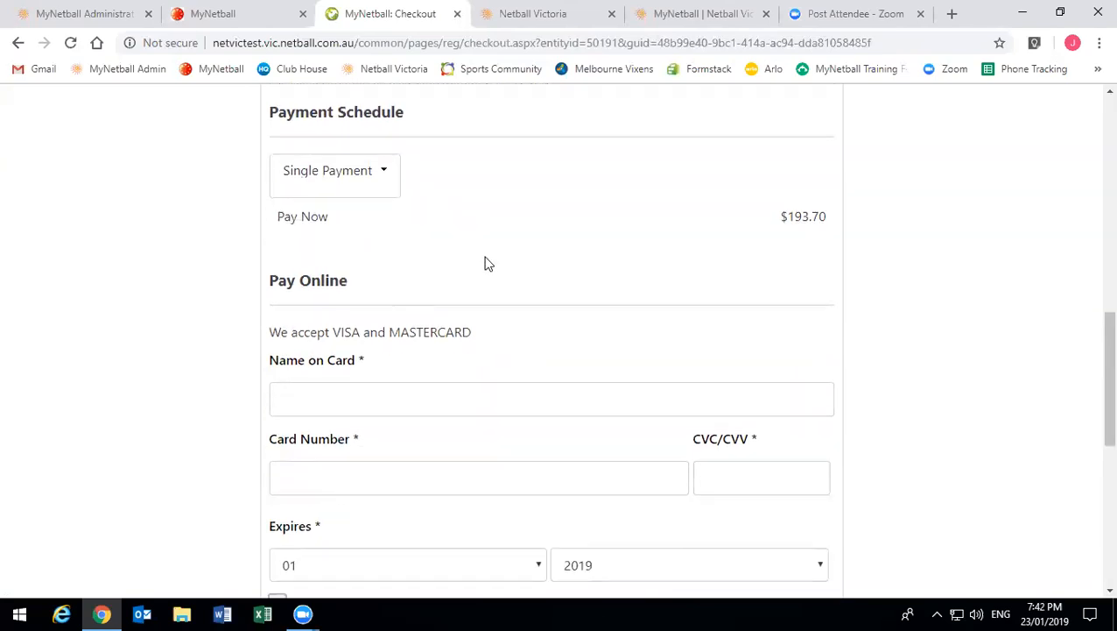
scroll(351, 324, "down", 1)
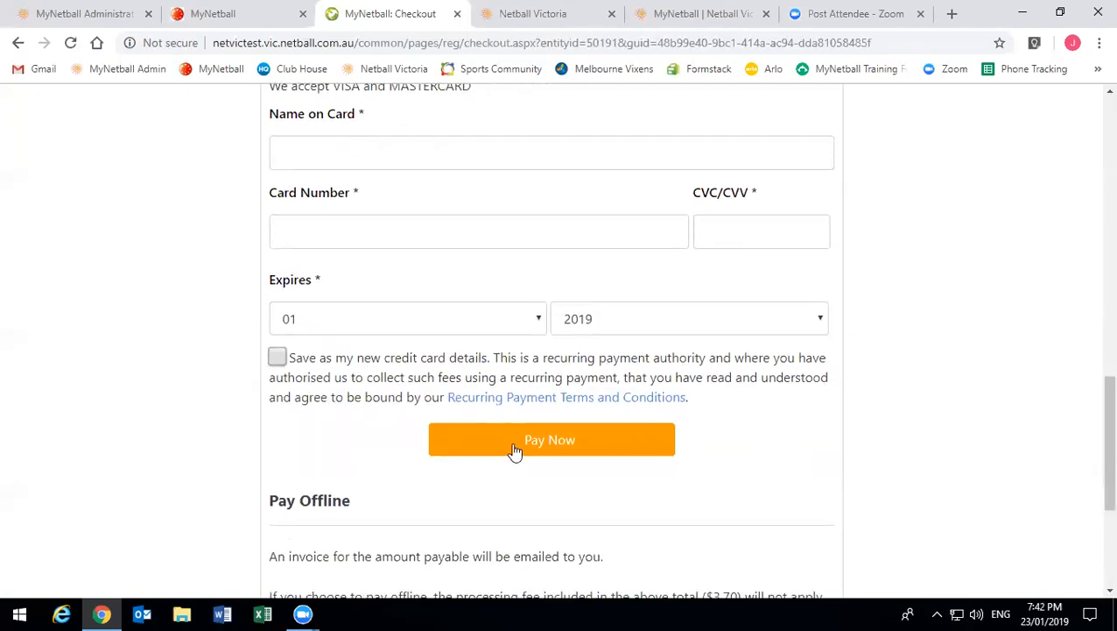
scroll(515, 452, "down", 1)
scroll(515, 452, "down", 1)
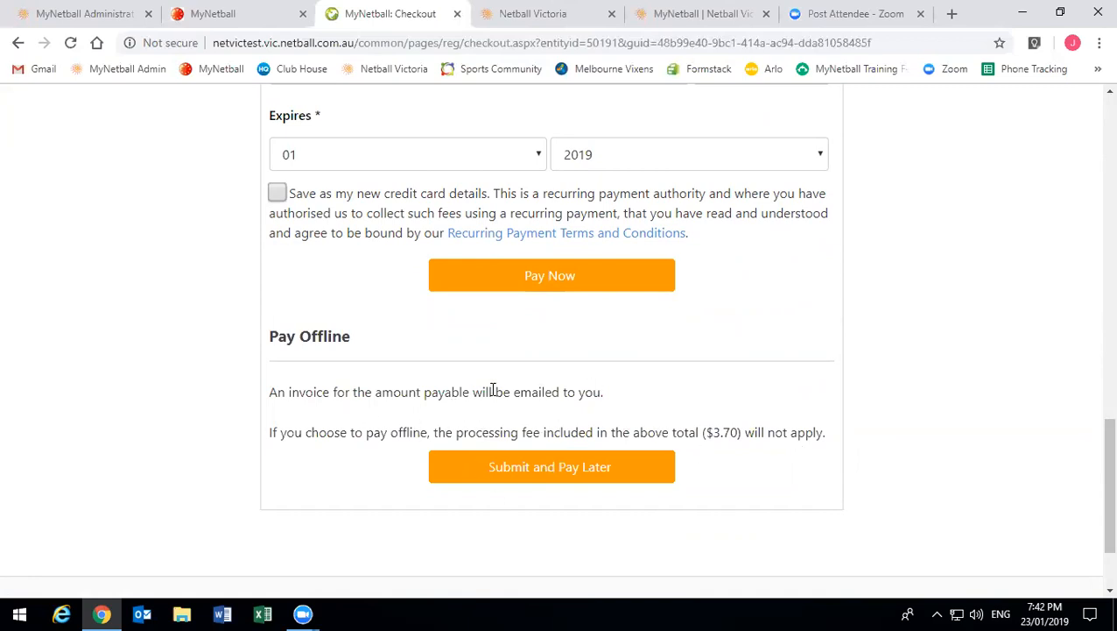
left_click(528, 464)
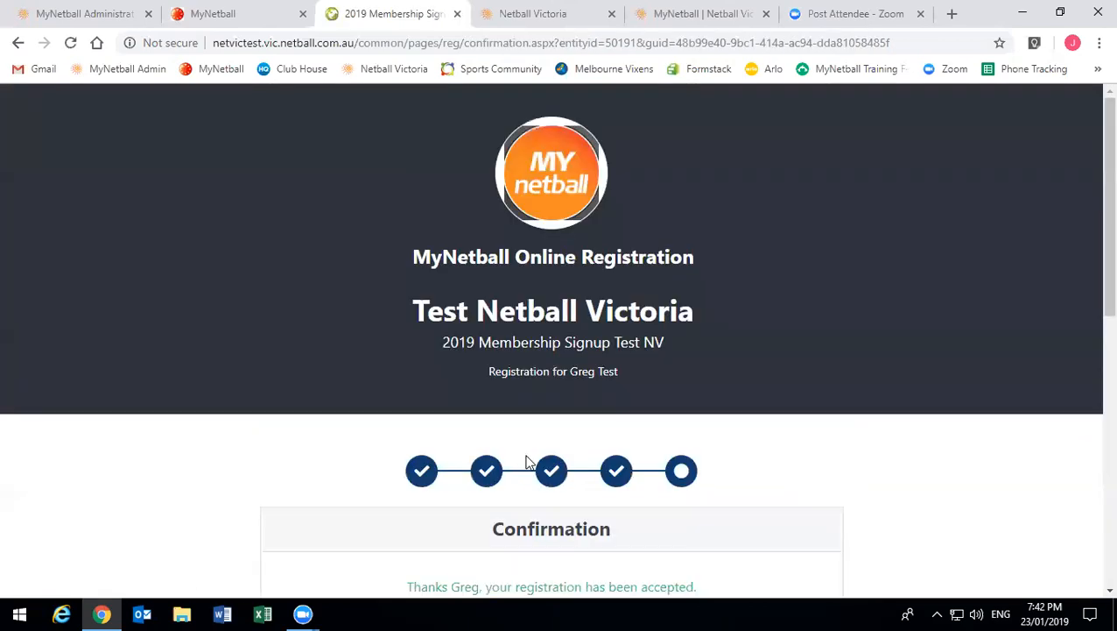
- Start a new registration from the confirmation page with 'Perform another registration'
scroll(479, 317, "down", 3)
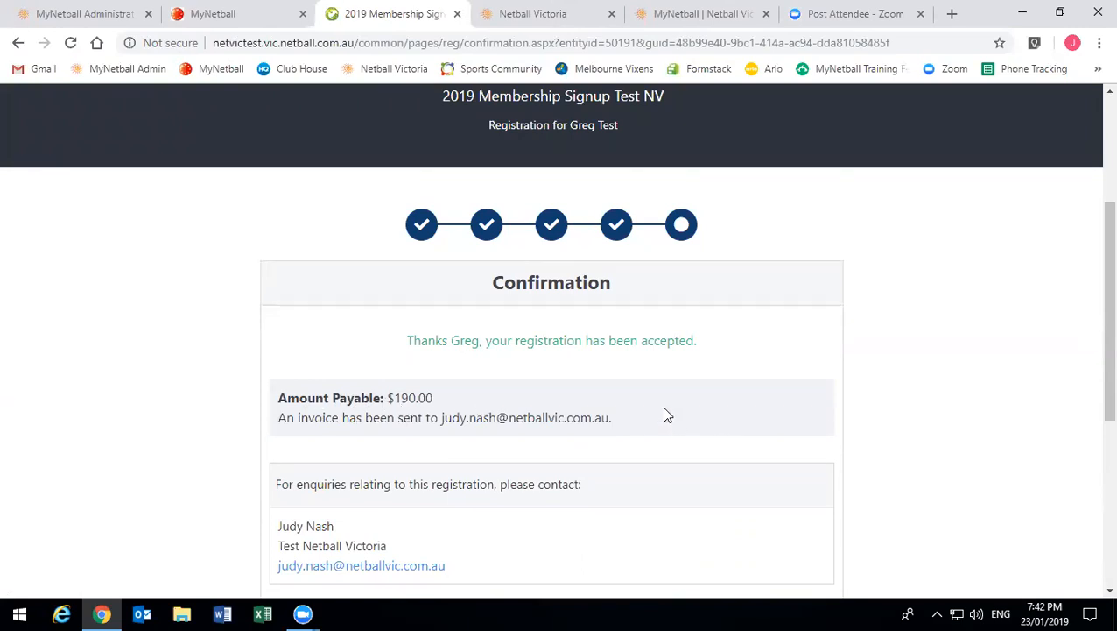
scroll(87, 473, "down", 1)
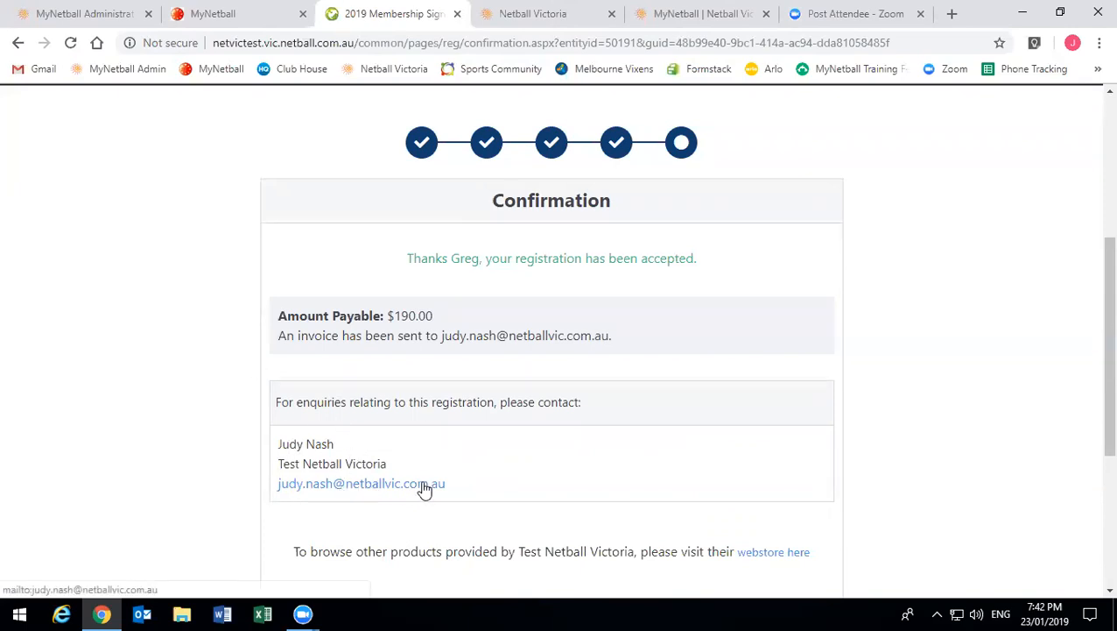
scroll(423, 489, "down", 2)
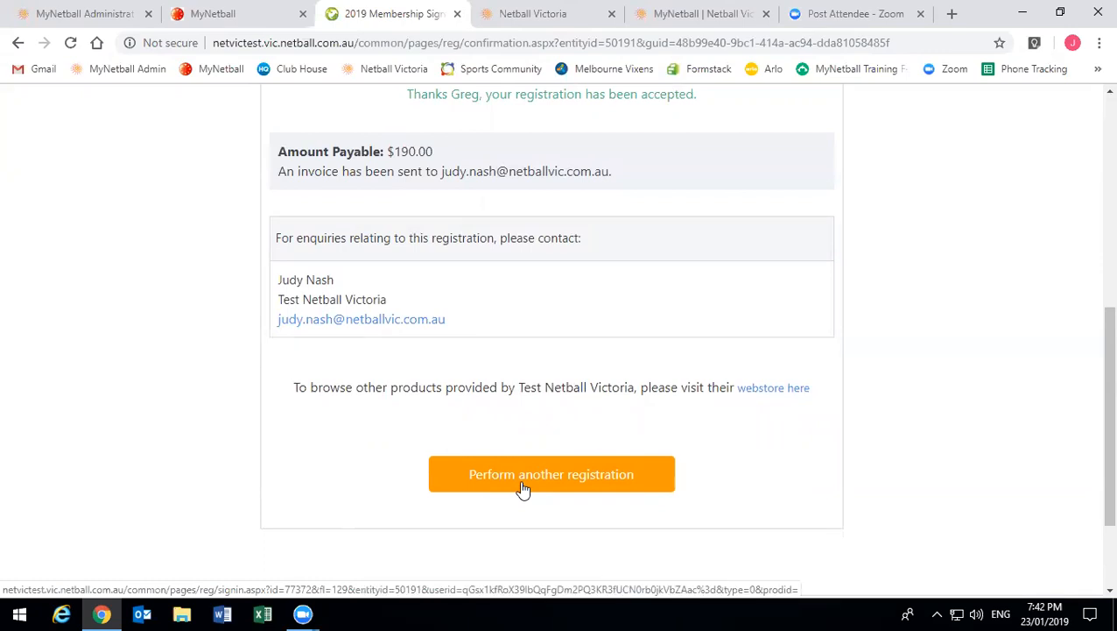
left_click(523, 477)
scroll(523, 489, "down", 3)
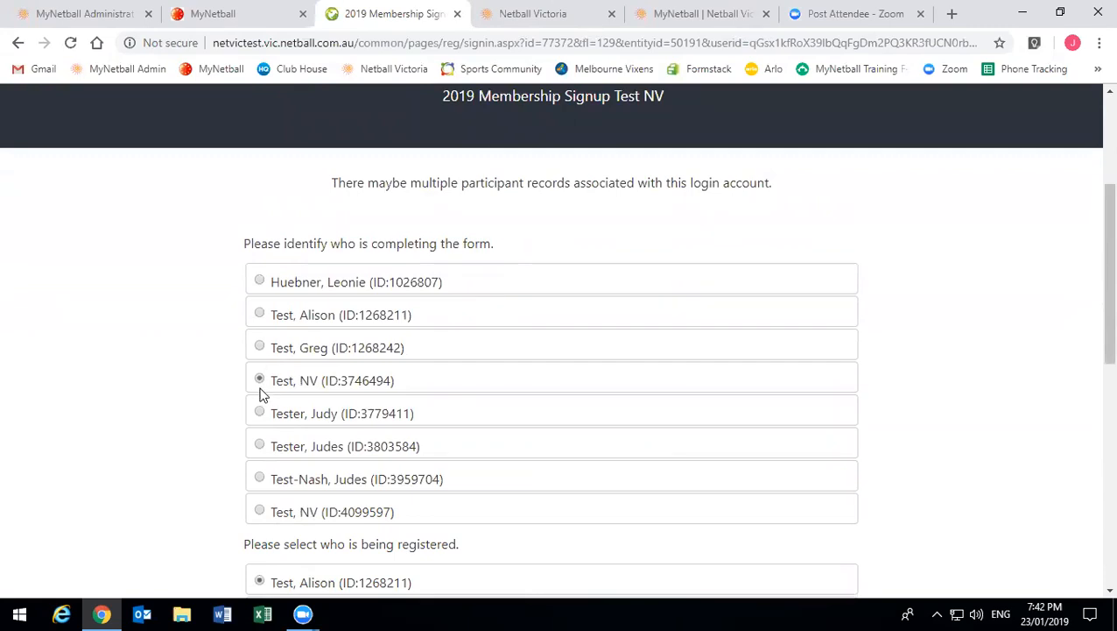
- Look through the participant list, then return to the MyNetball participant portal page
scroll(260, 395, "down", 1)
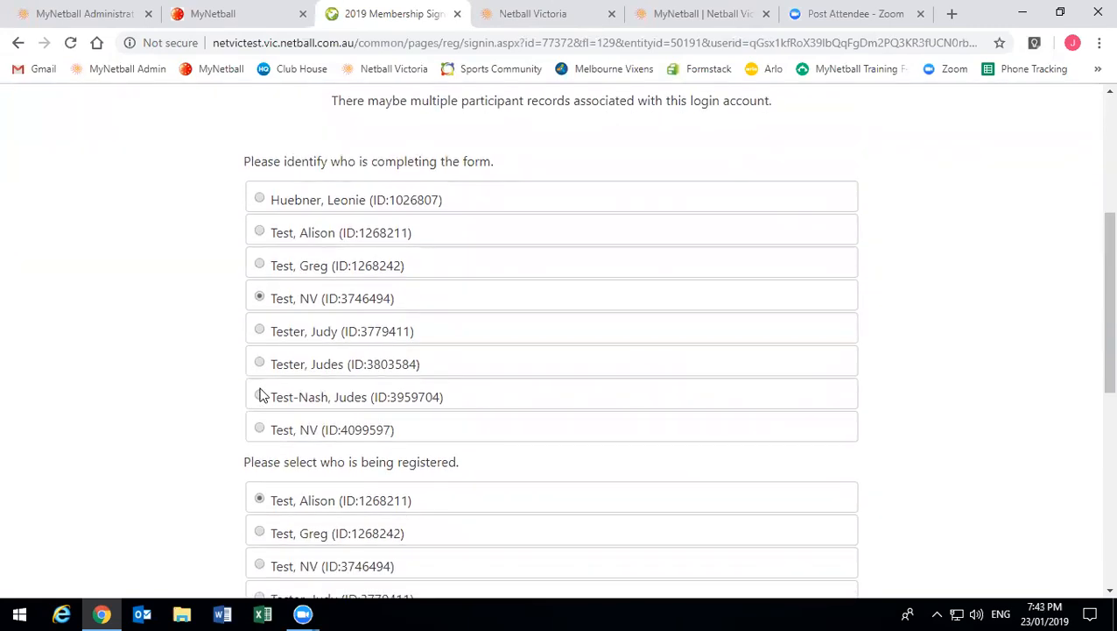
scroll(260, 395, "down", 1)
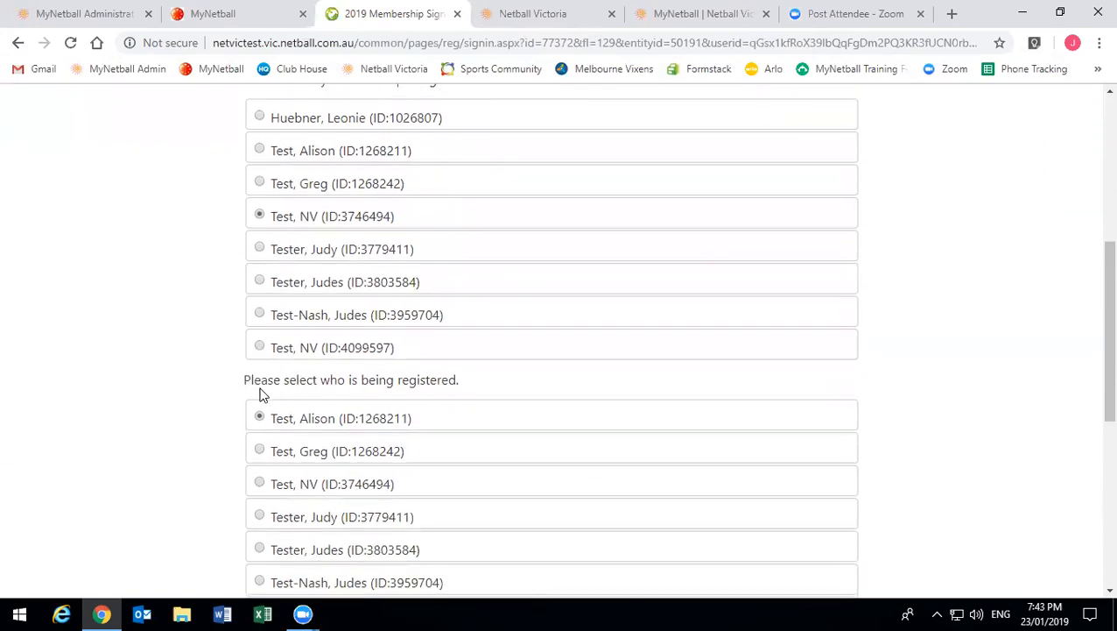
scroll(260, 395, "down", 5)
scroll(260, 395, "up", 7)
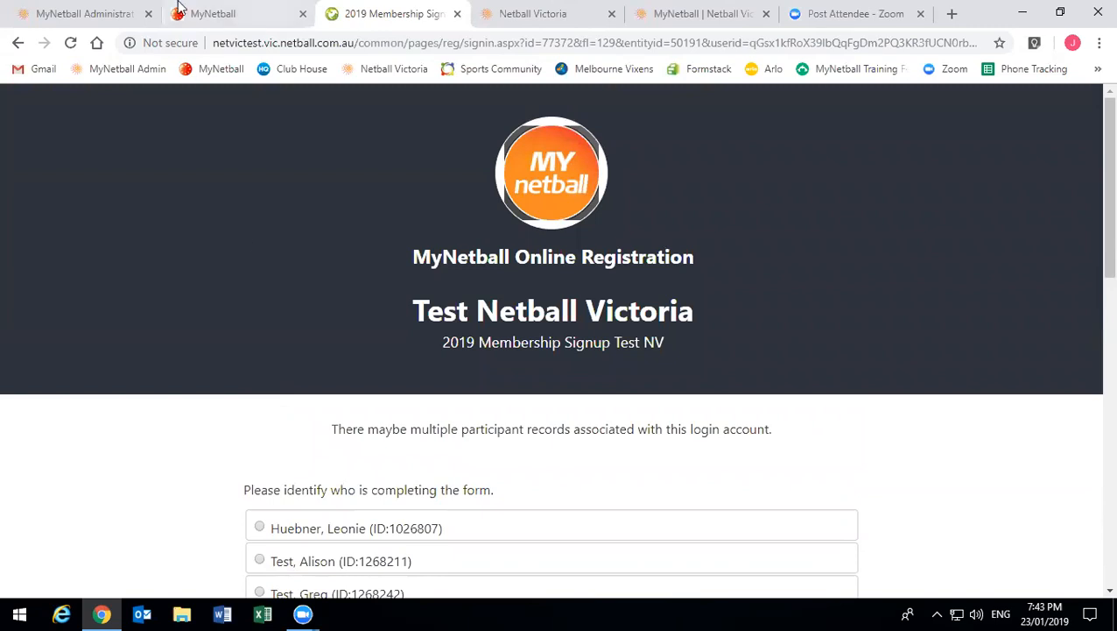
left_click(282, 29)
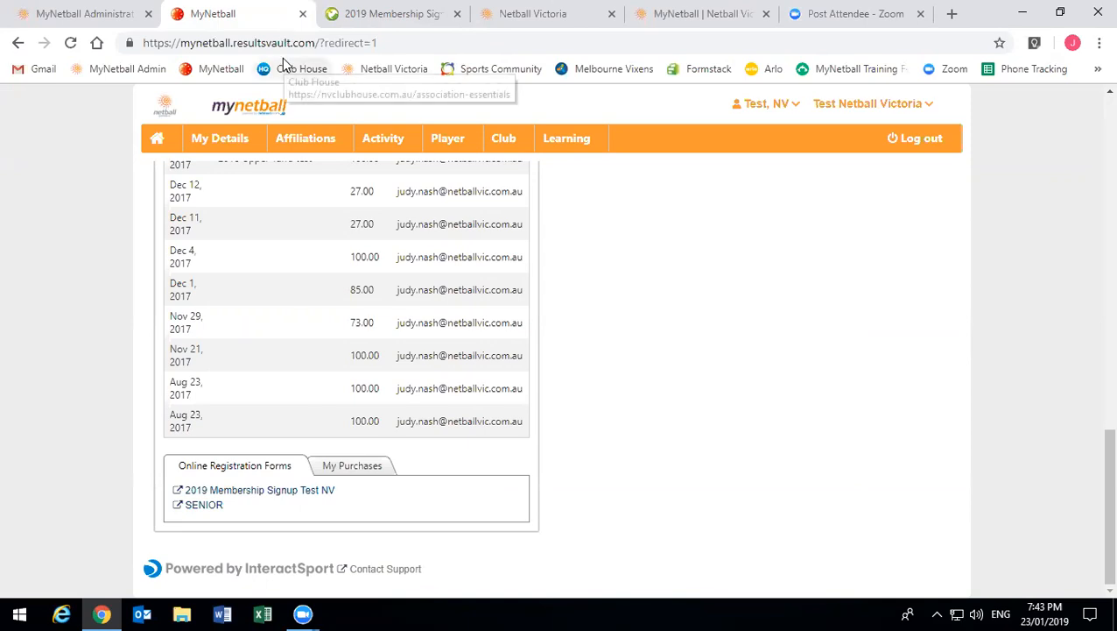
- Switch back to the MyNetball Administration Signup Form Manager showing both signup forms
left_click(86, 14)
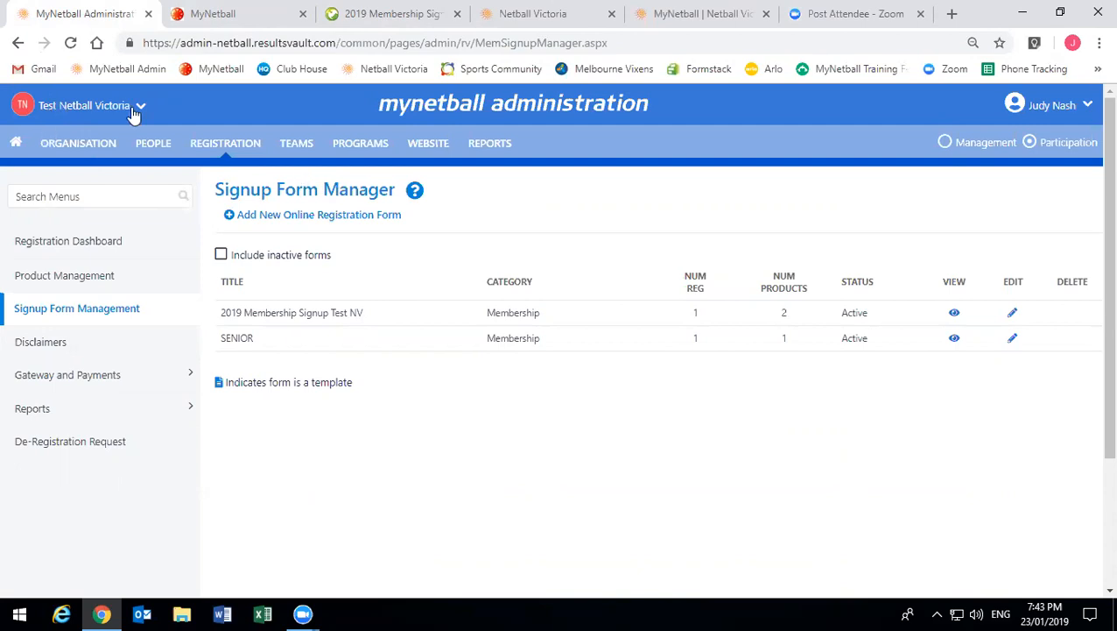
- Open the Testing disclaimer for editing from the disclaimers page and review its text
left_click(87, 349)
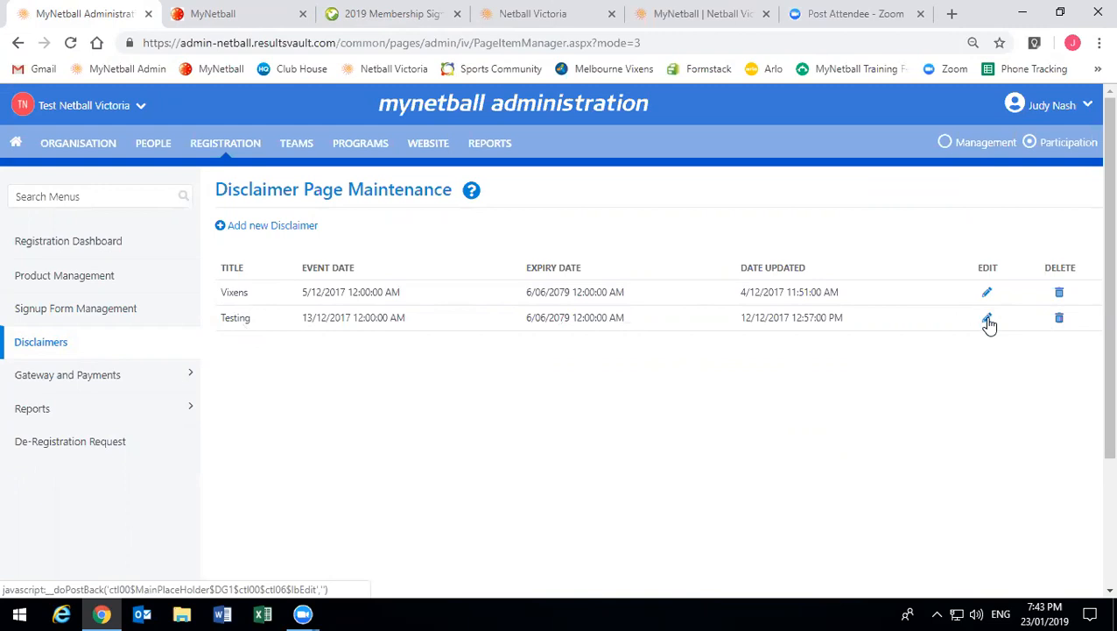
left_click(988, 321)
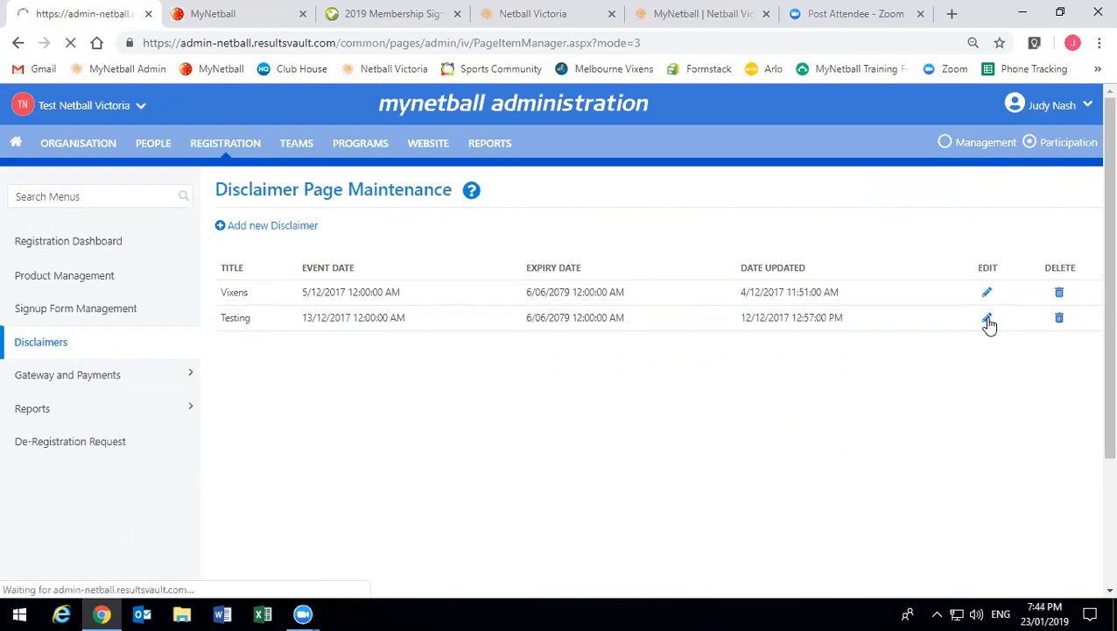
scroll(542, 368, "down", 2)
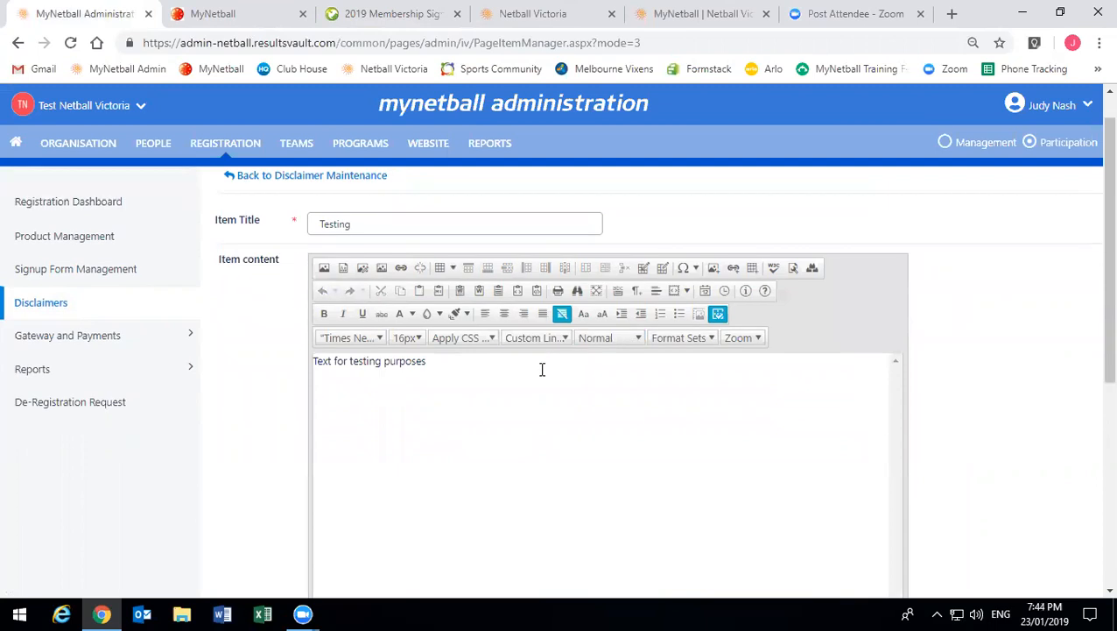
left_click_drag(345, 324, 309, 329)
left_click(374, 426)
- Save the Testing disclaimer item reading 'Text for testing purposes'
scroll(375, 378, "down", 2)
scroll(374, 377, "down", 3)
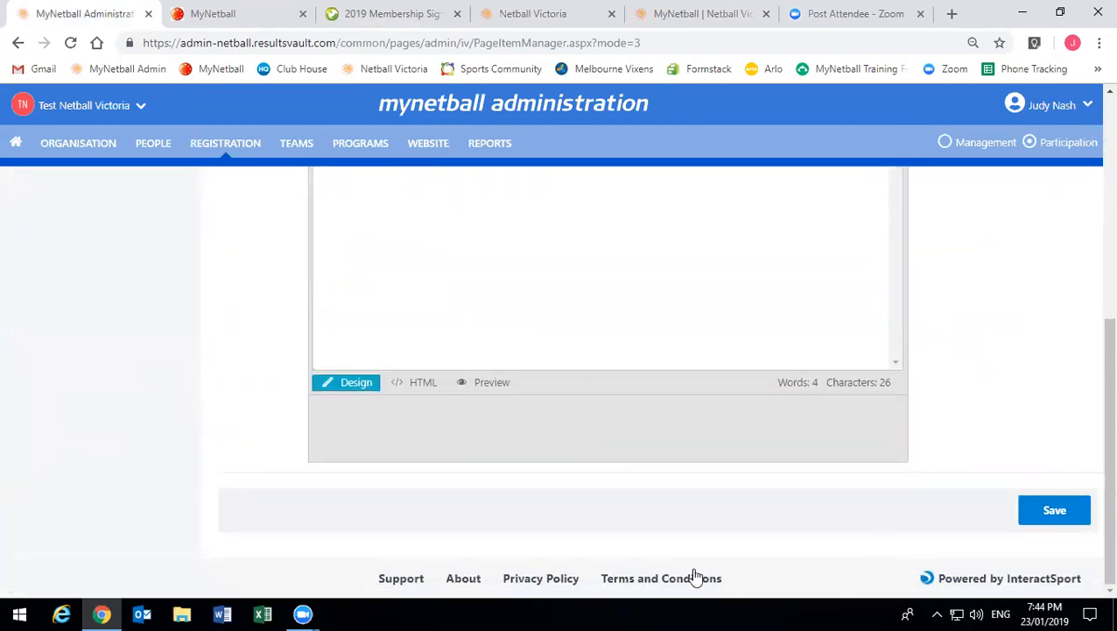
scroll(705, 392, "up", 2)
scroll(705, 386, "up", 3)
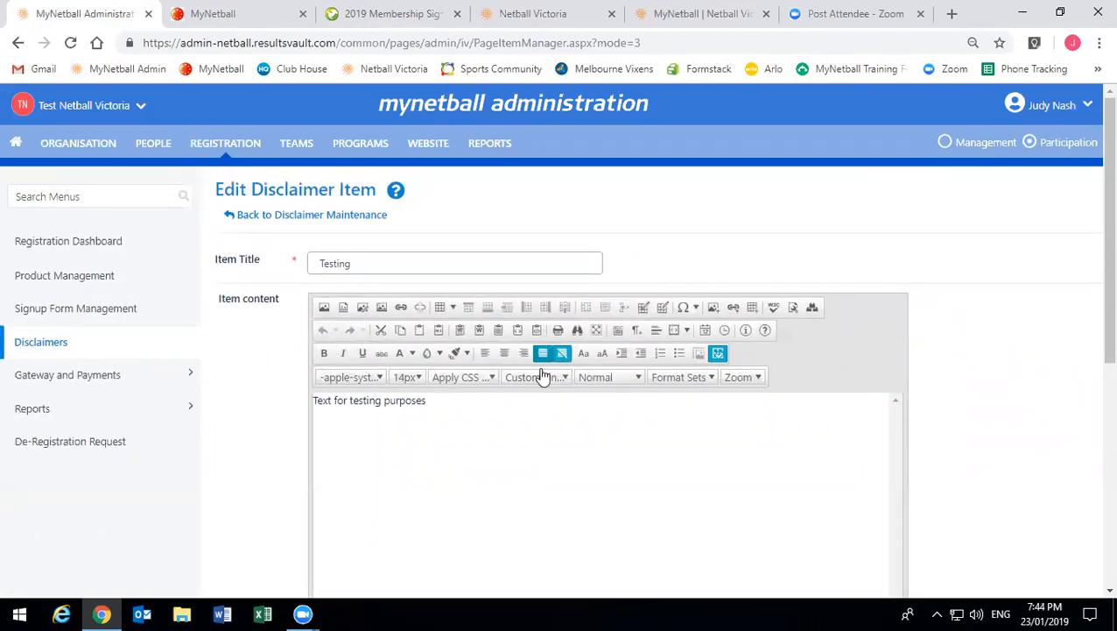
scroll(839, 466, "down", 3)
scroll(839, 465, "down", 5)
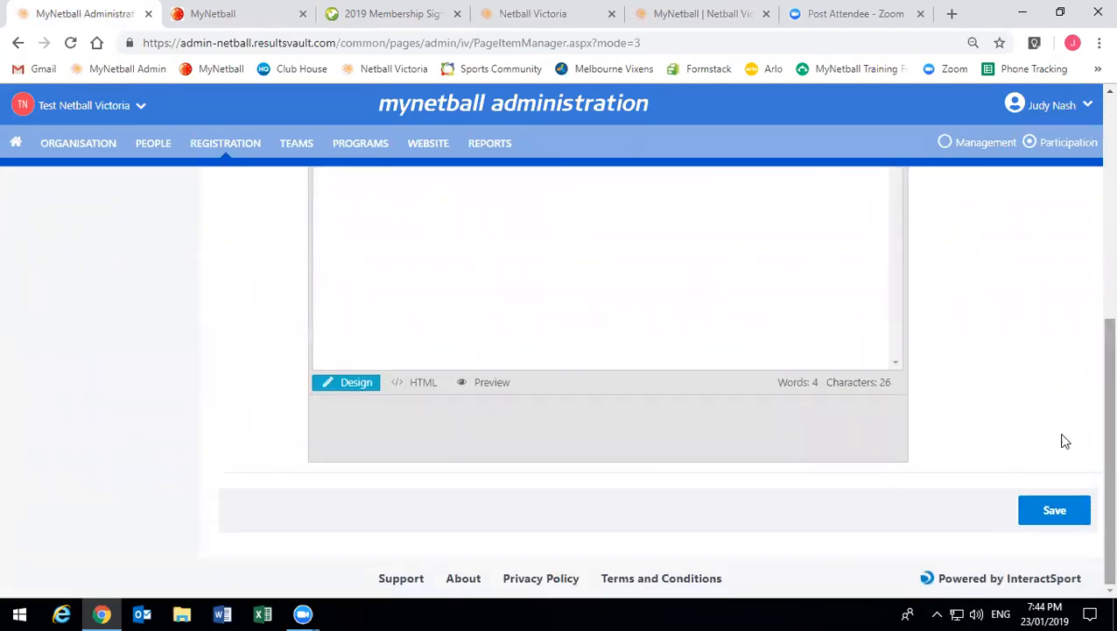
left_click(1052, 510)
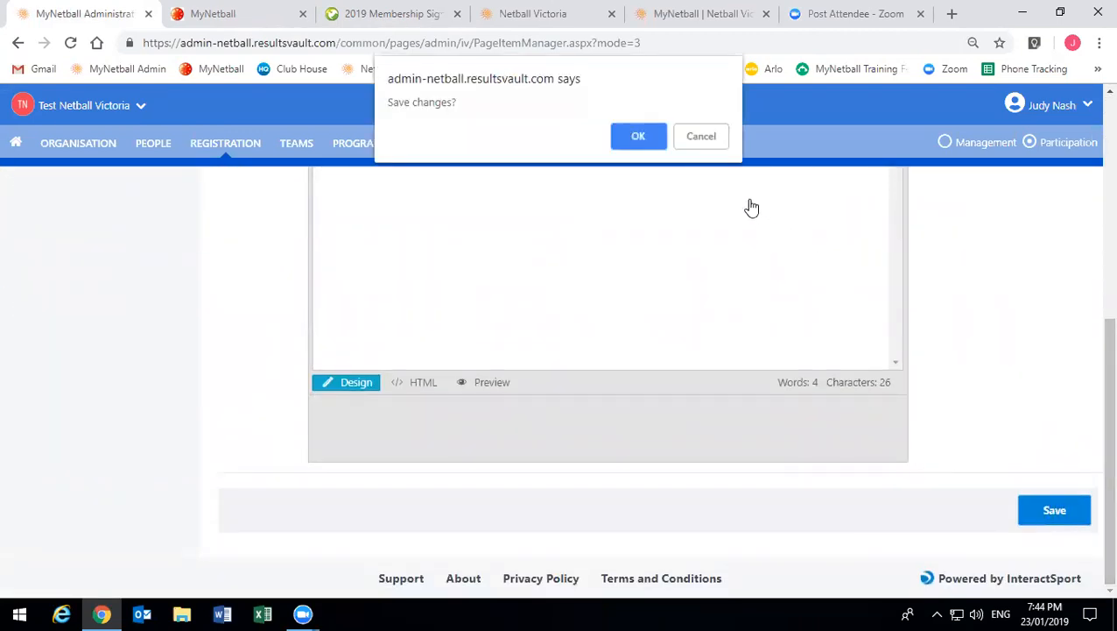
- Confirm the disclaimer save, check the disclaimer list, then go to the People area
left_click(643, 136)
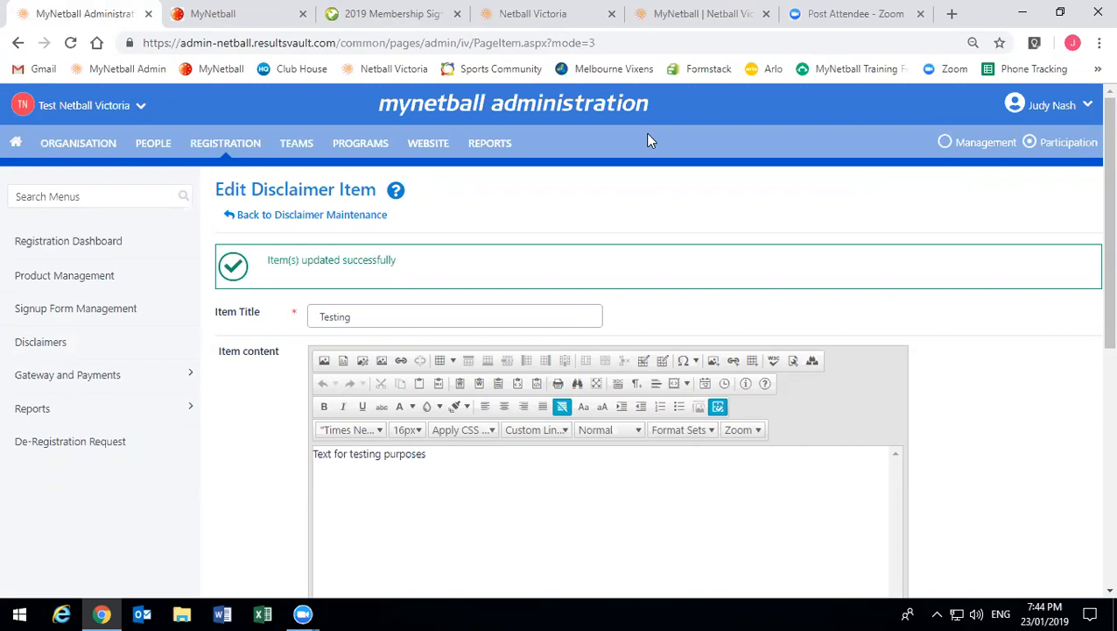
left_click(280, 216)
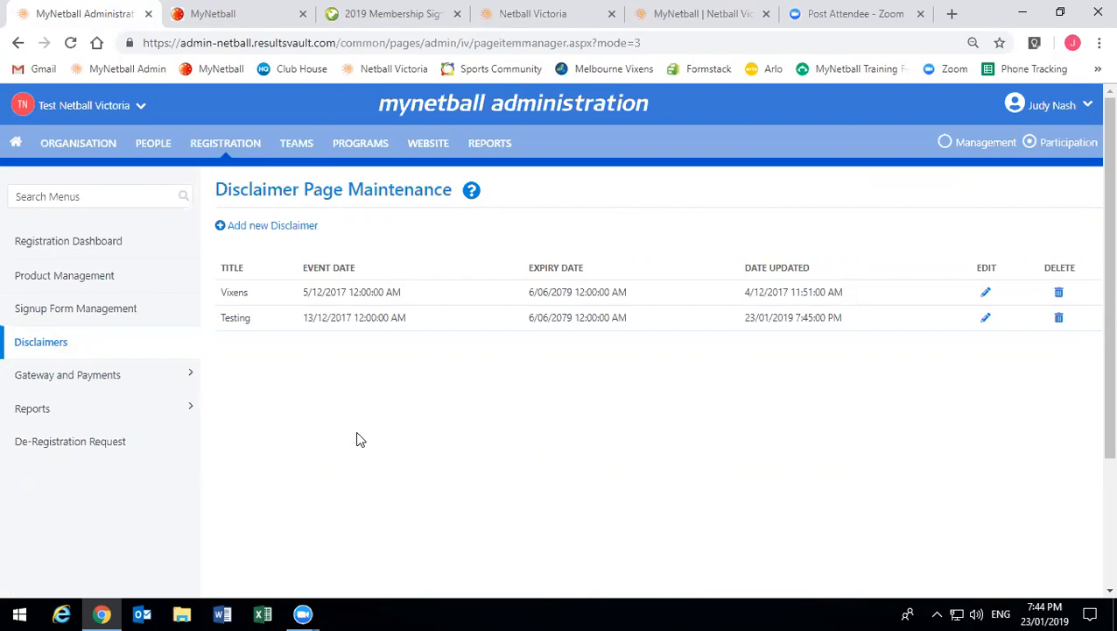
left_click(166, 145)
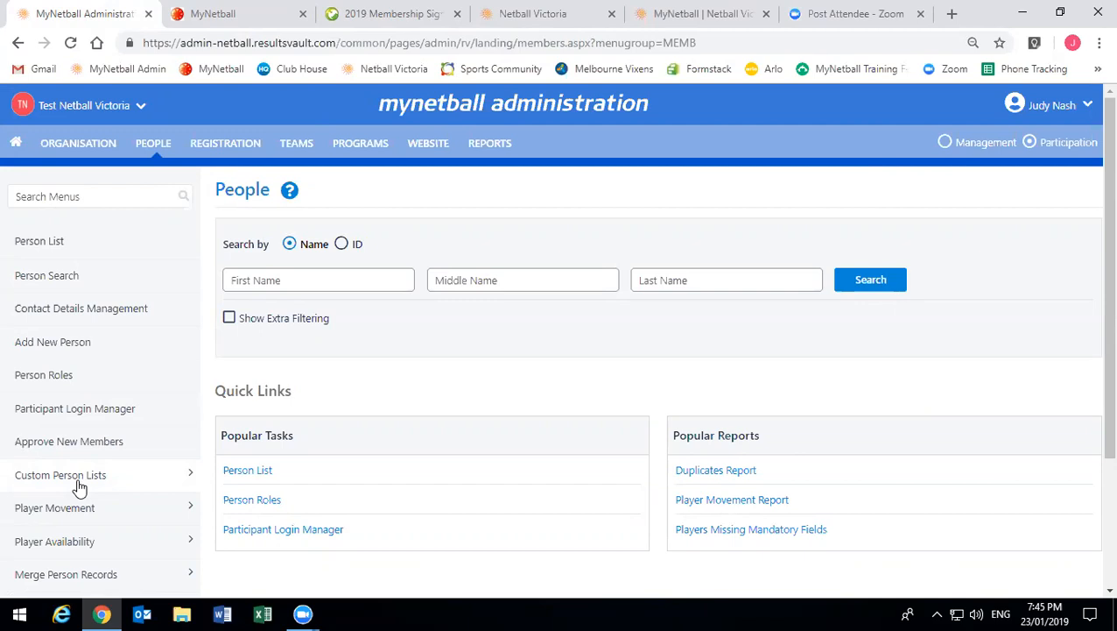
- Open Custom Fields Management and look over existing fields like Colour preference and Hoodie Size
left_click(80, 486)
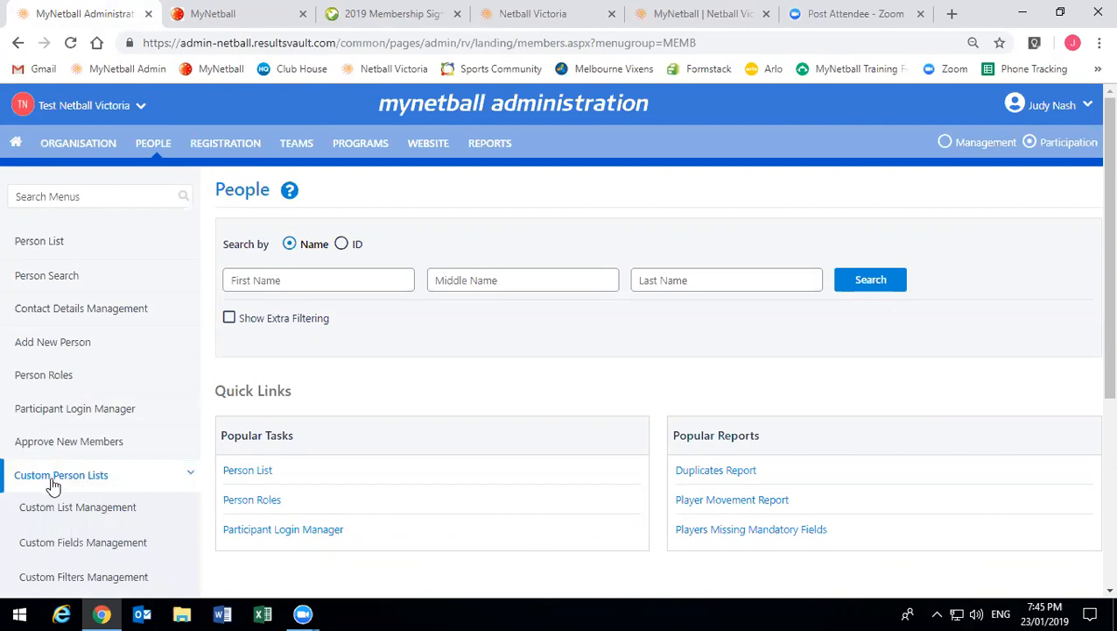
scroll(53, 482, "down", 2)
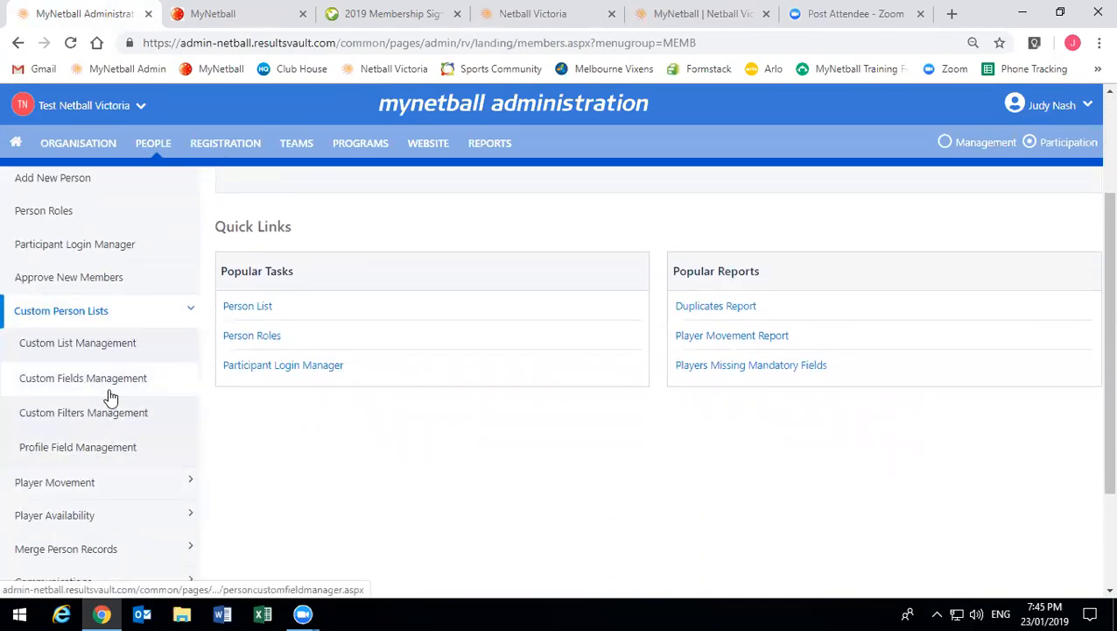
left_click(109, 385)
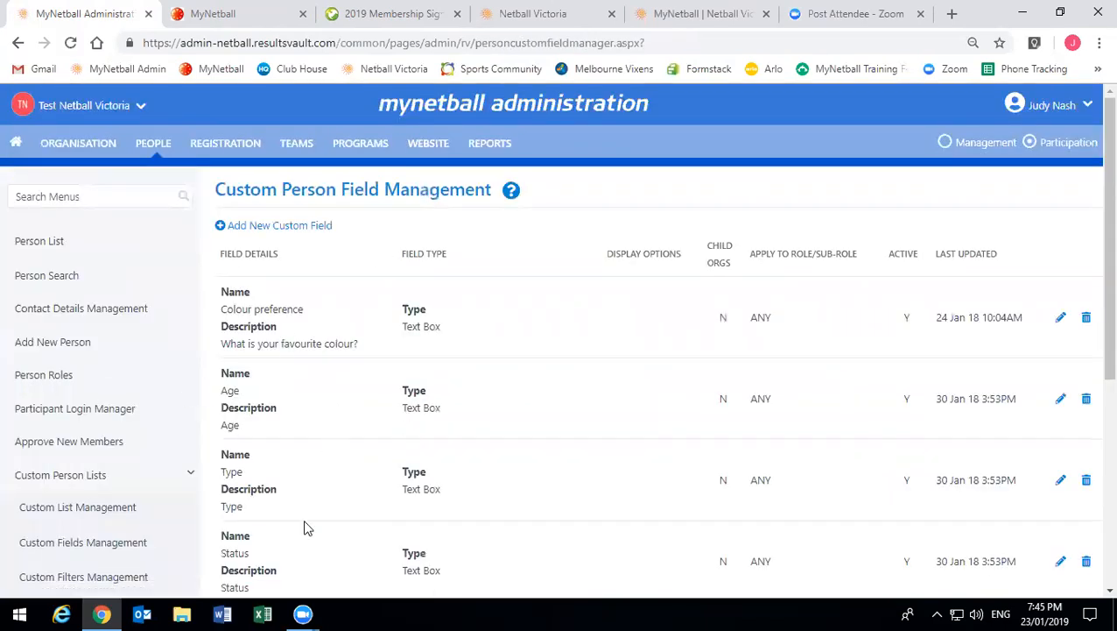
scroll(373, 427, "down", 1)
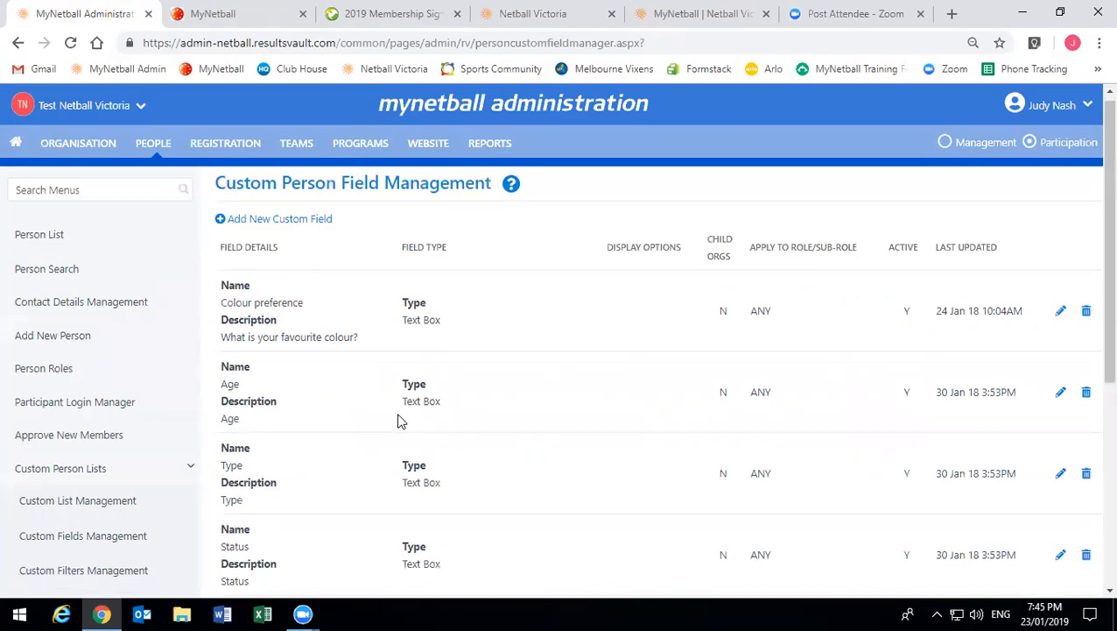
scroll(394, 410, "down", 3)
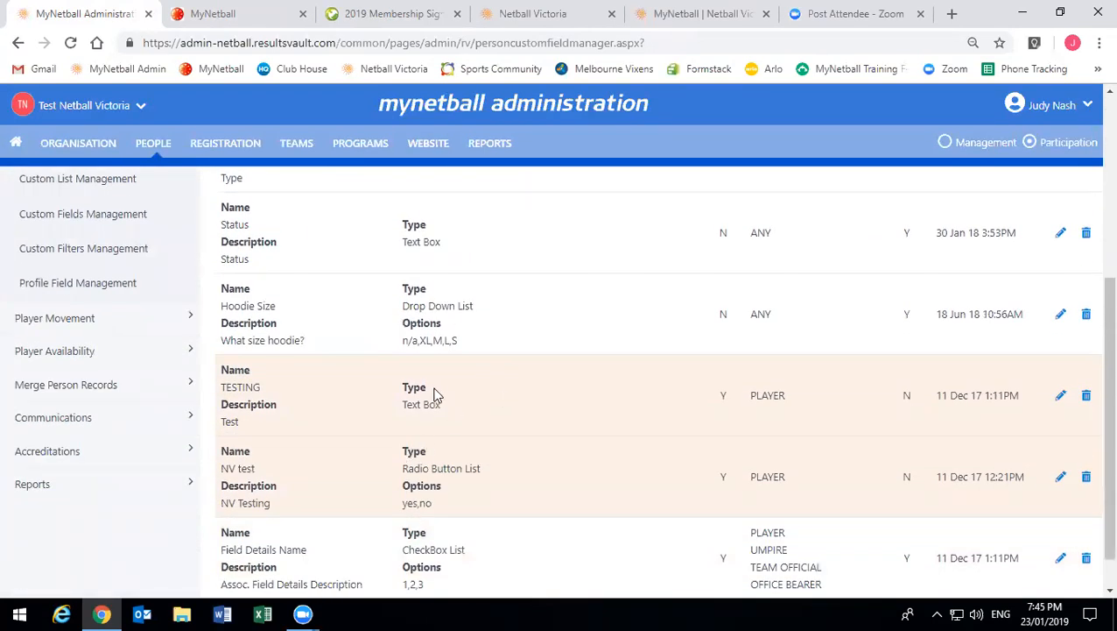
scroll(434, 392, "up", 4)
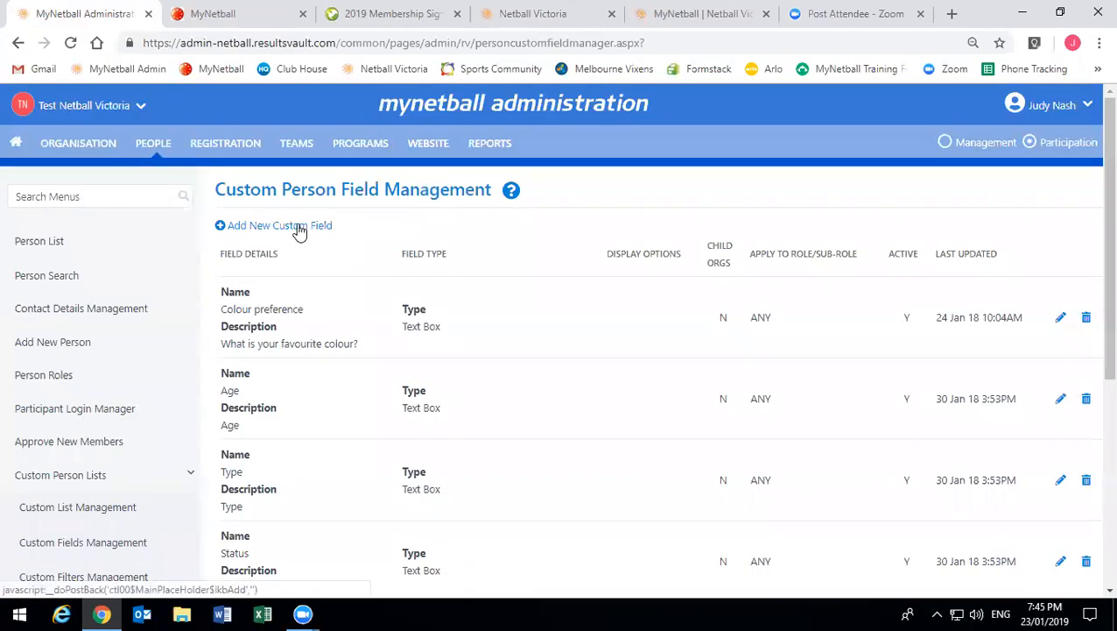
- Add a new custom person field named 'Chocolate' described as 'Do you like chocolate?'
left_click(295, 225)
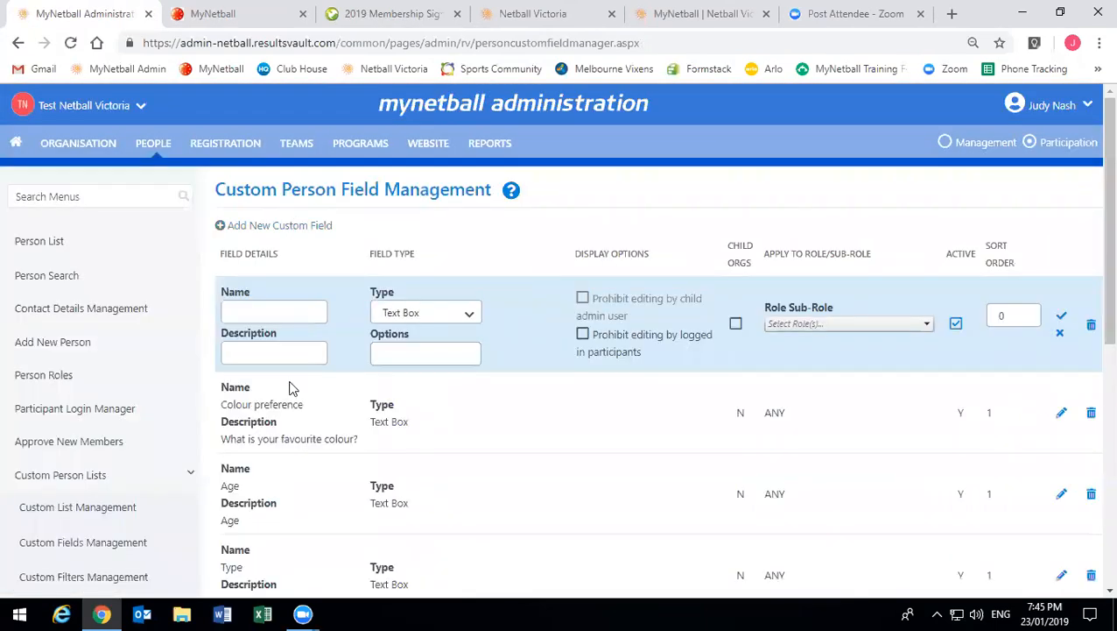
left_click(278, 310)
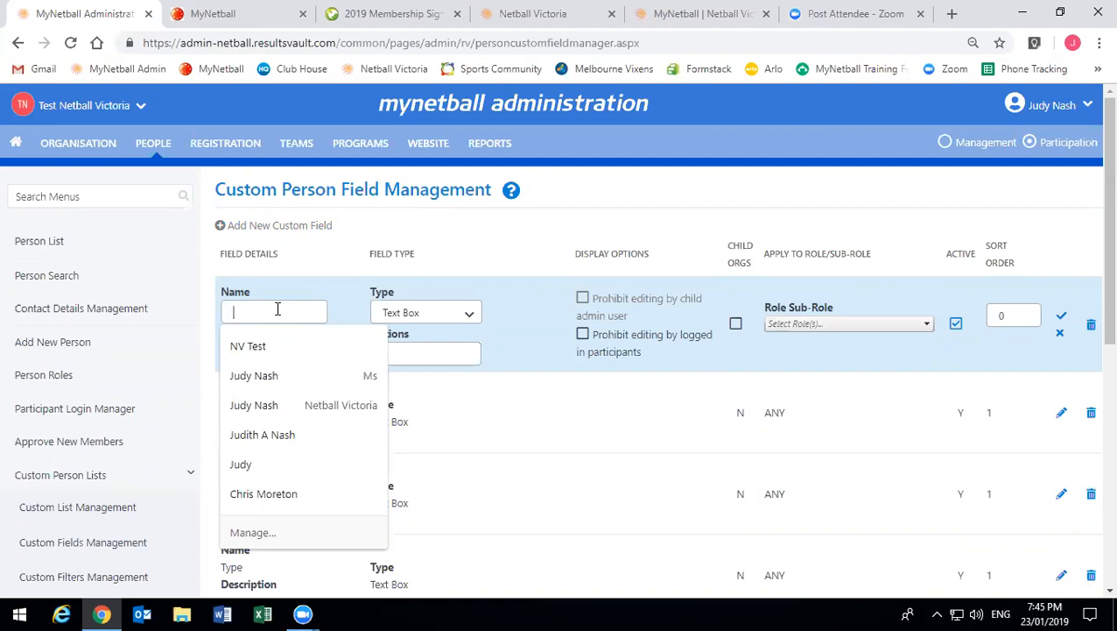
type("Chocoo")
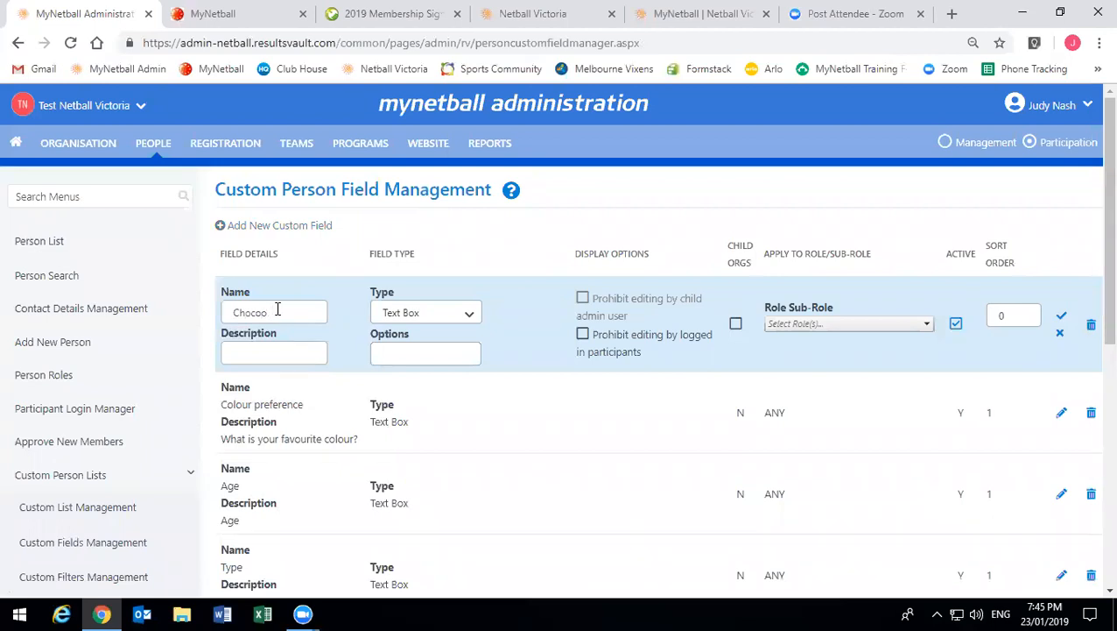
key("BackSpace")
type("late")
left_click(274, 353)
type("Do you like chocolate?")
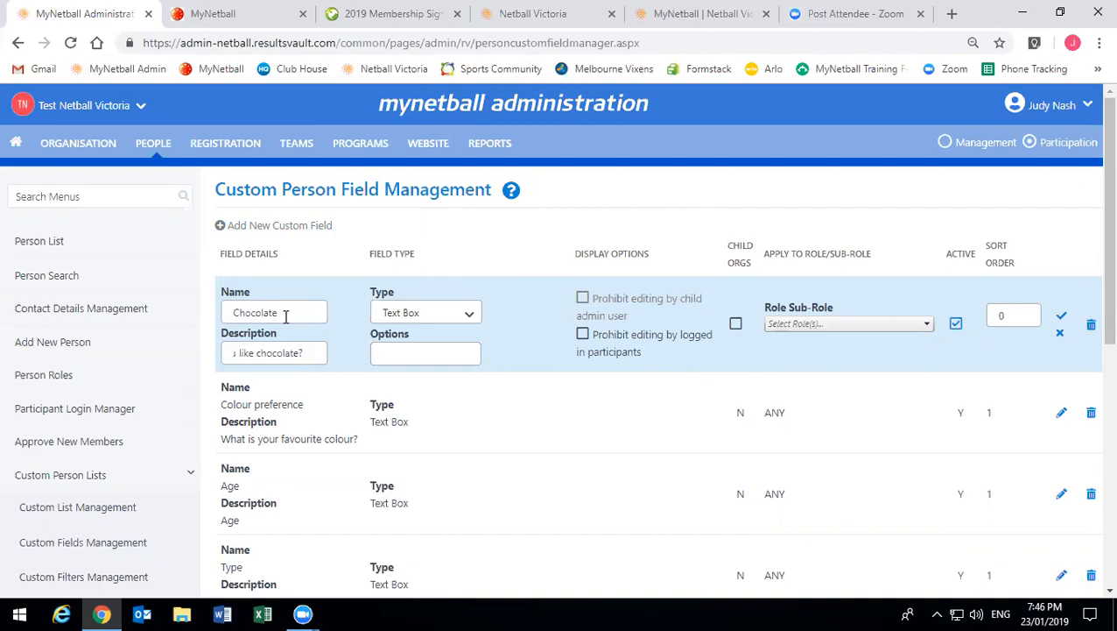
left_click_drag(276, 313, 251, 313)
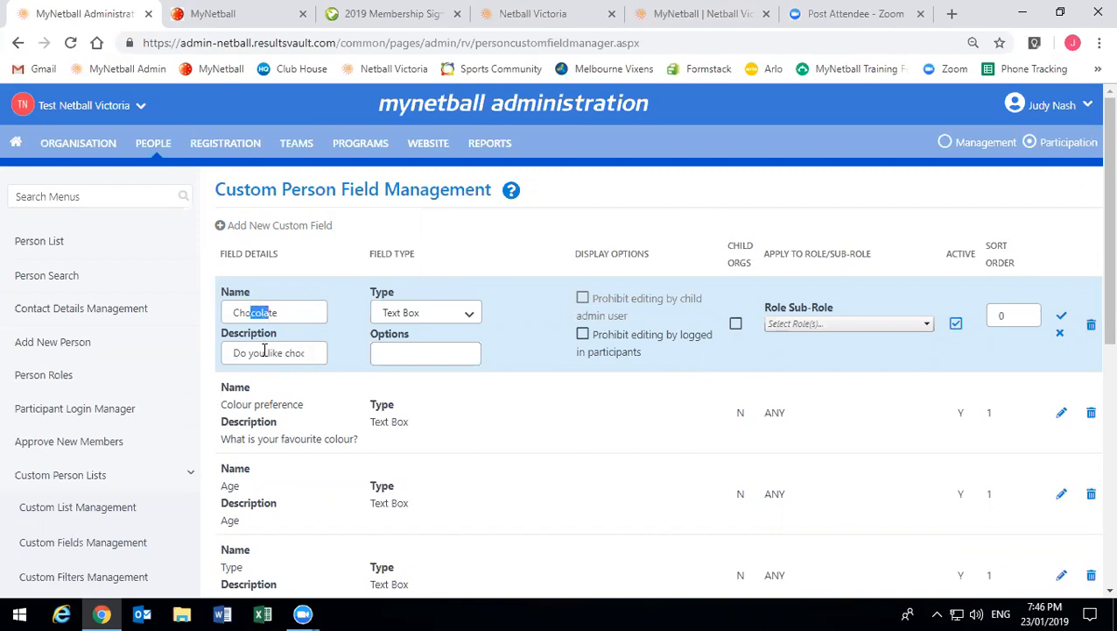
left_click(276, 311)
left_click(458, 319)
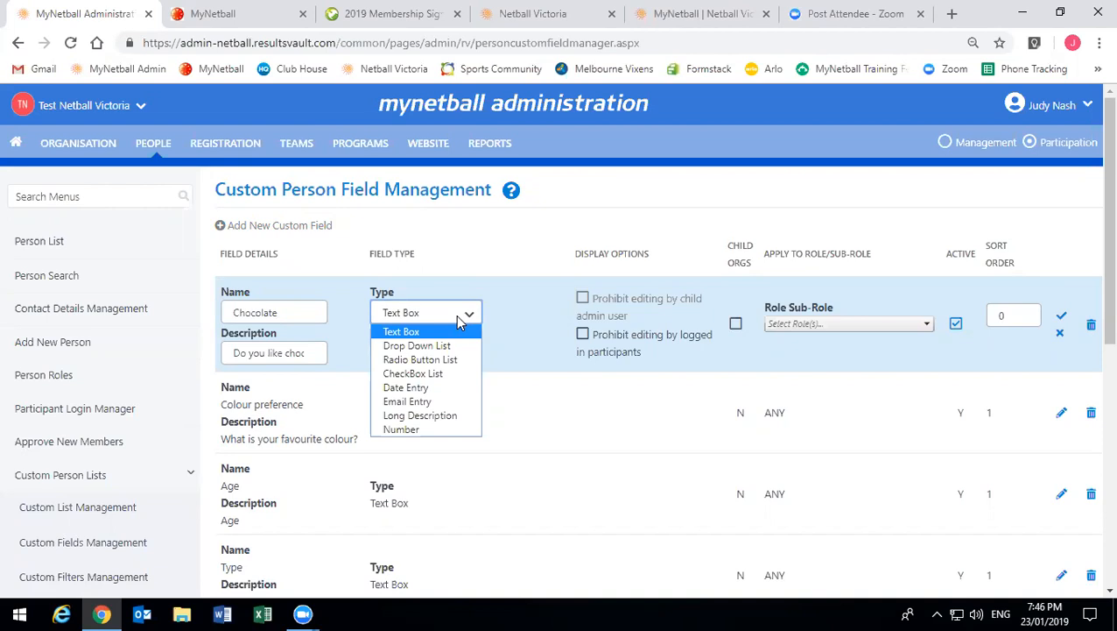
- Bring up the Chocolate field's Type dropdown to show the available field types
left_click(458, 319)
left_click(457, 319)
left_click(456, 318)
left_click(455, 319)
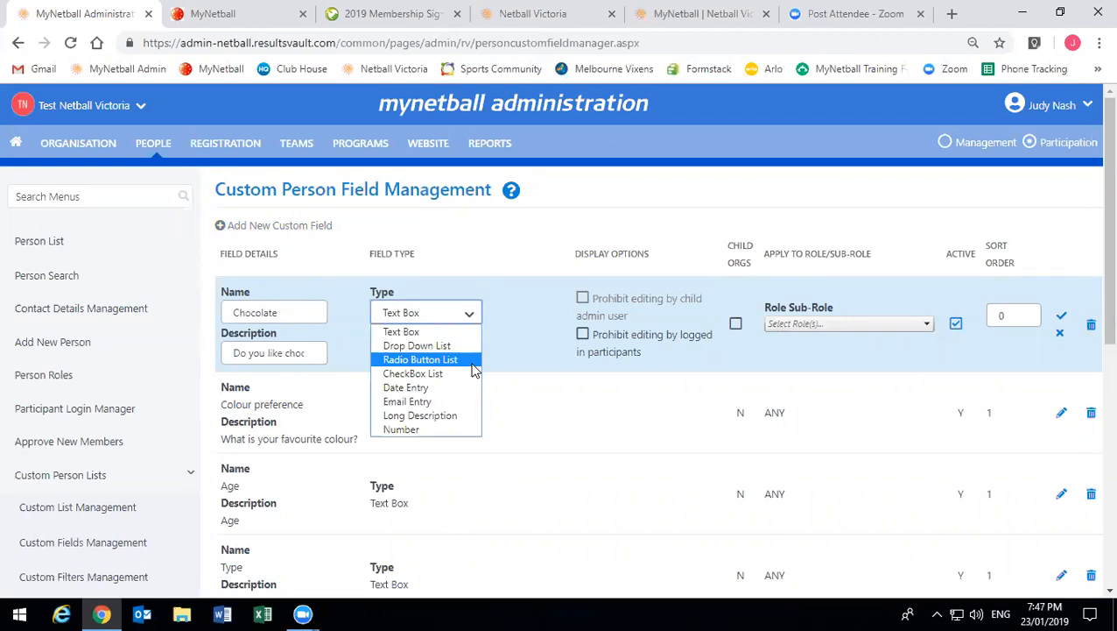
- Make Chocolate a Radio Button List with the options 'yes,no,maybe'
left_click(472, 362)
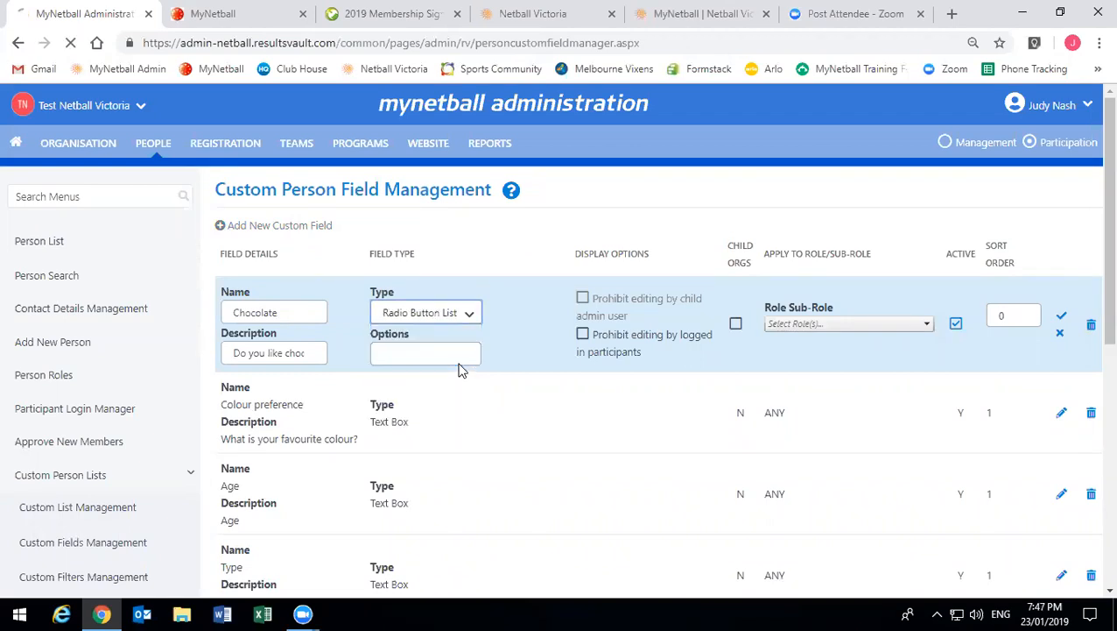
left_click(457, 353)
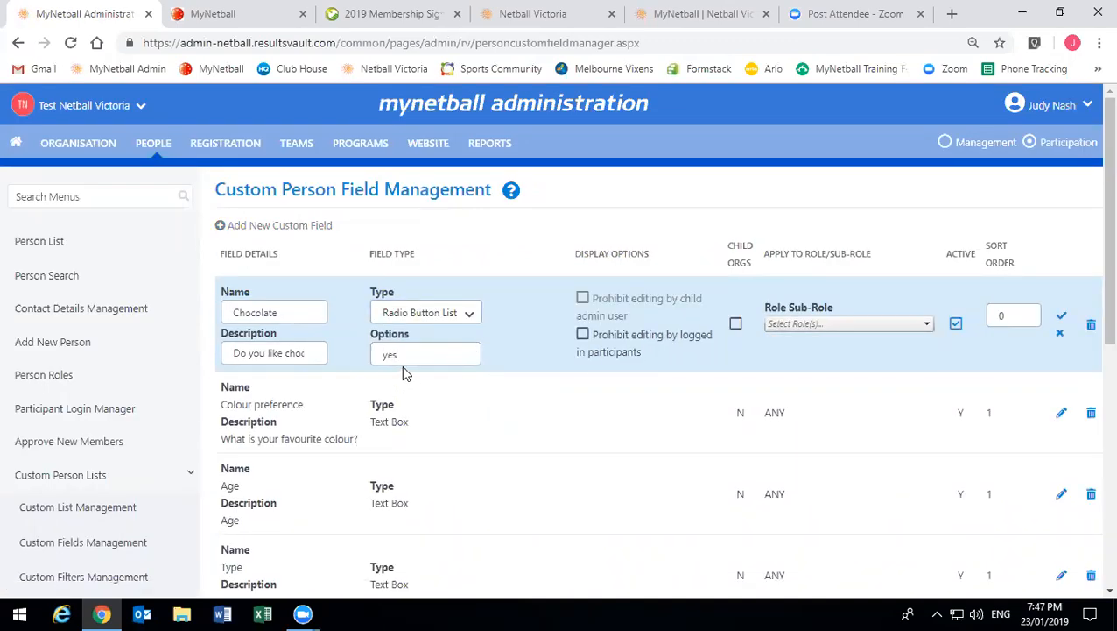
type("yes,no,maybe")
- Leave roles unset, set sort order 1, save the Chocolate field and scroll to it
left_click(819, 326)
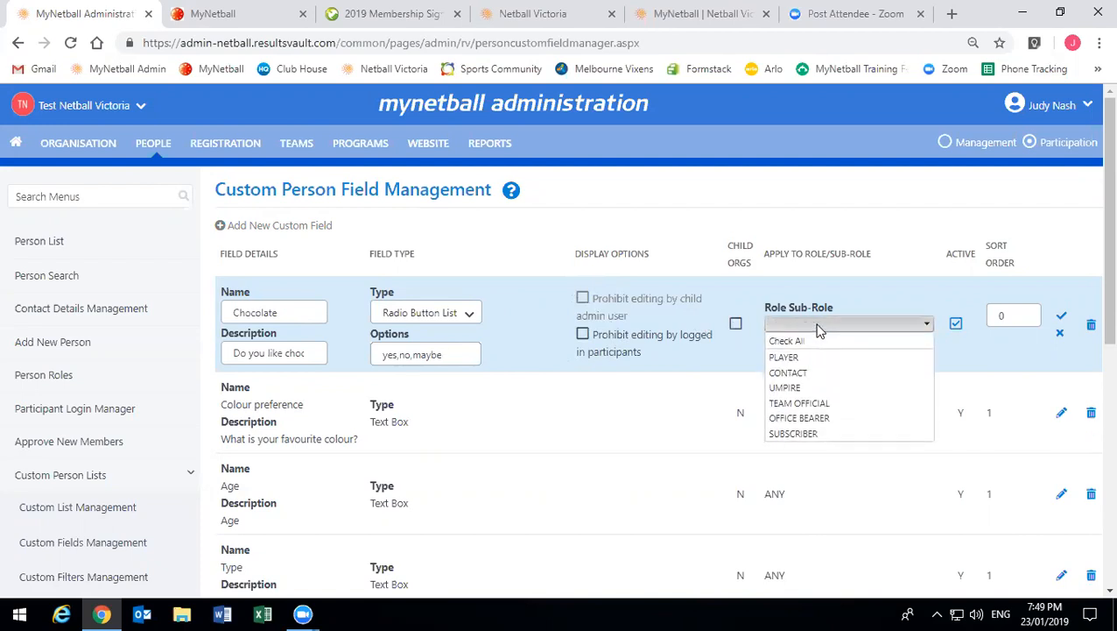
left_click(893, 296)
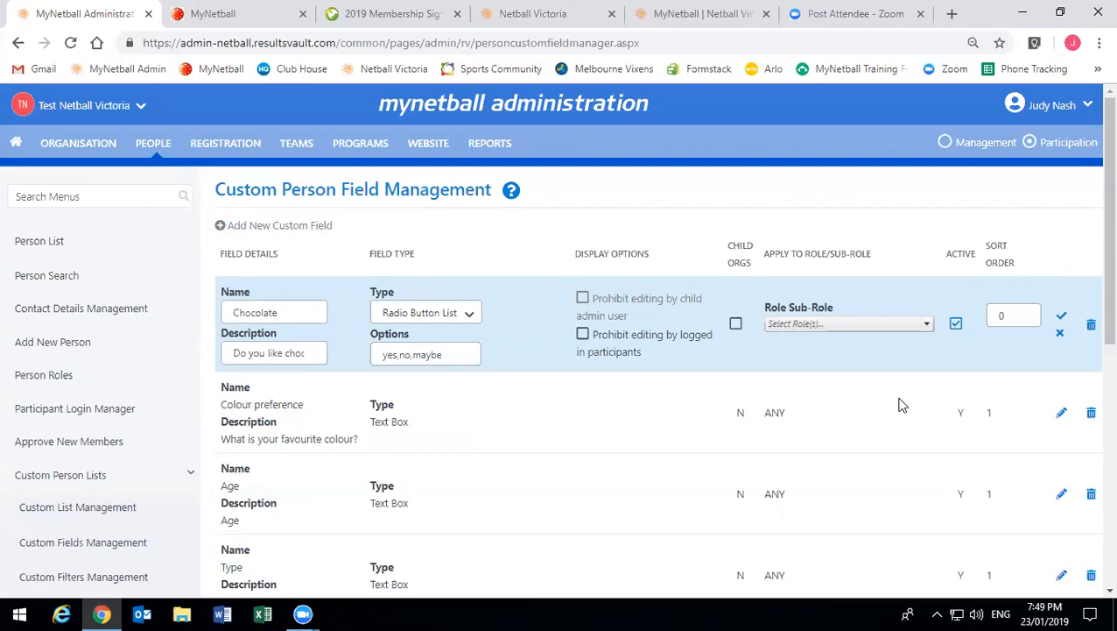
left_click(991, 316)
type("1")
left_click(1065, 318)
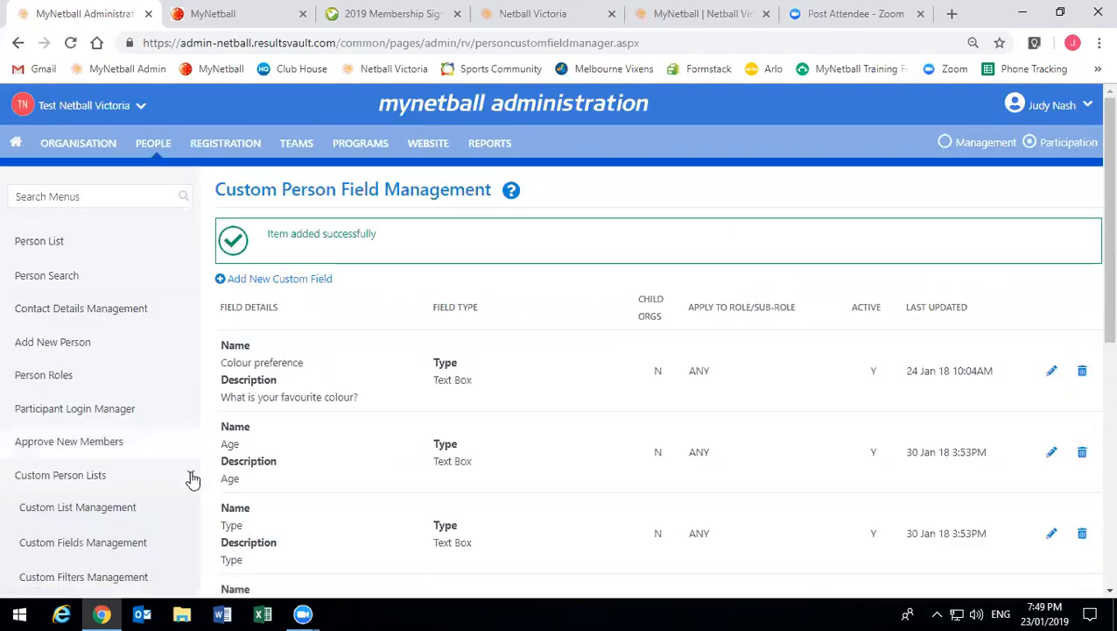
scroll(282, 394, "down", 3)
scroll(282, 394, "down", 4)
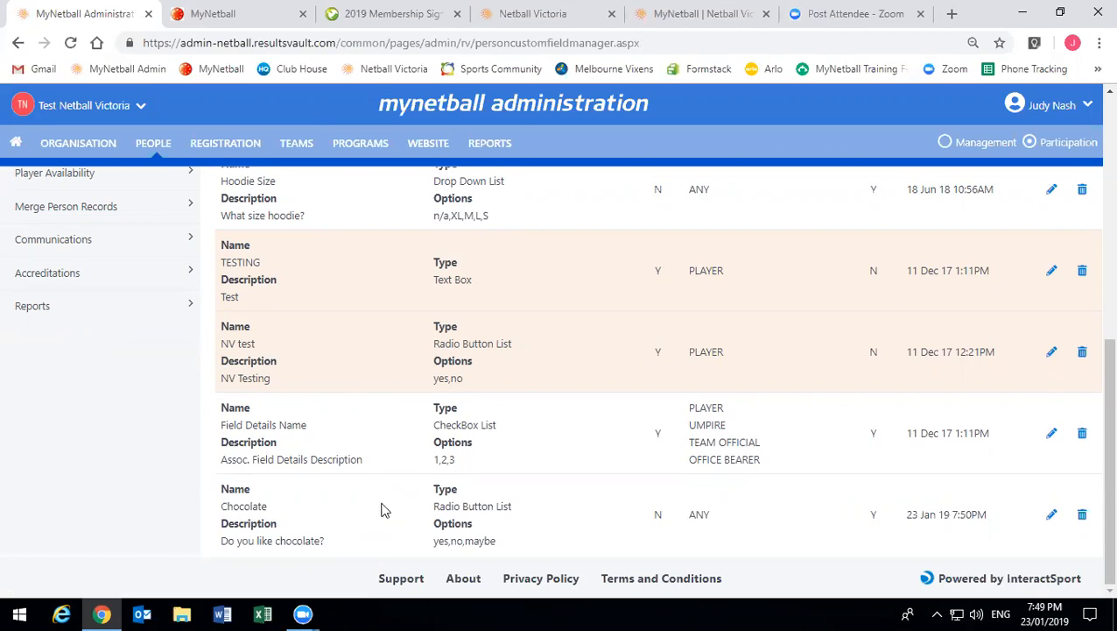
- Run the Registration Transaction Report filtered to the 2019 Membership Signup Test NV form
left_click(477, 142)
scroll(366, 508, "down", 2)
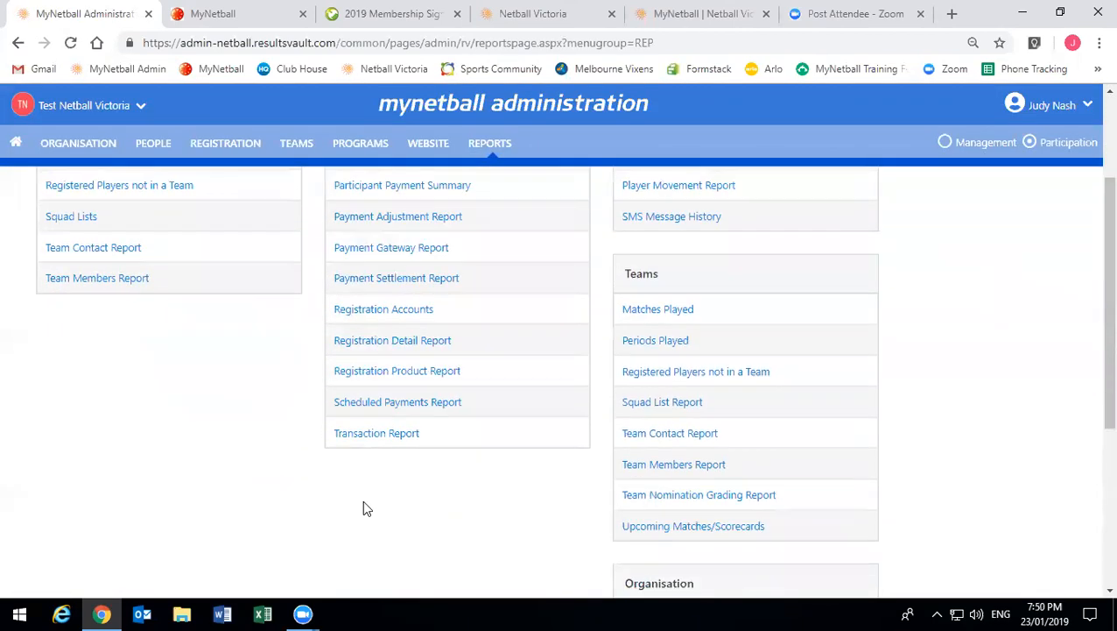
left_click(375, 438)
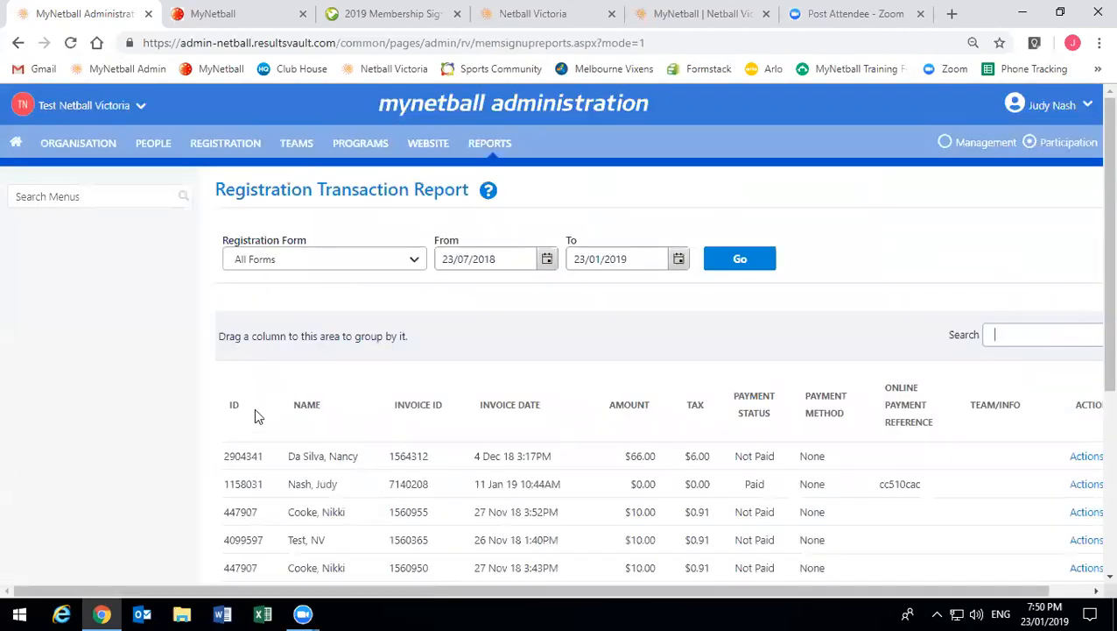
left_click(322, 260)
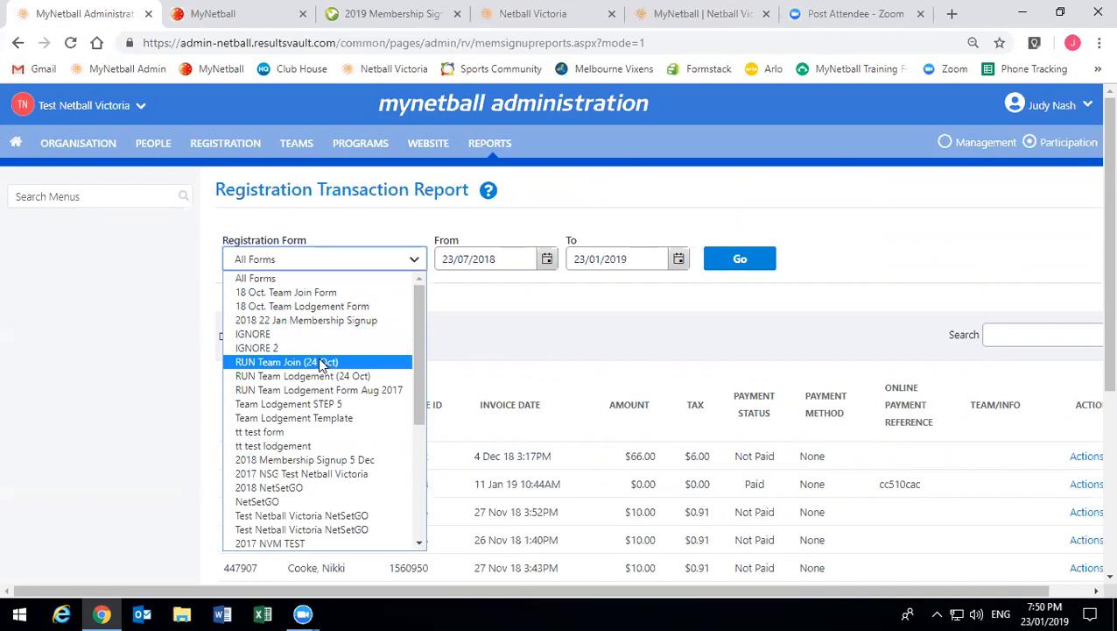
scroll(321, 365, "down", 4)
scroll(321, 365, "up", 4)
scroll(321, 364, "down", 4)
scroll(321, 364, "up", 4)
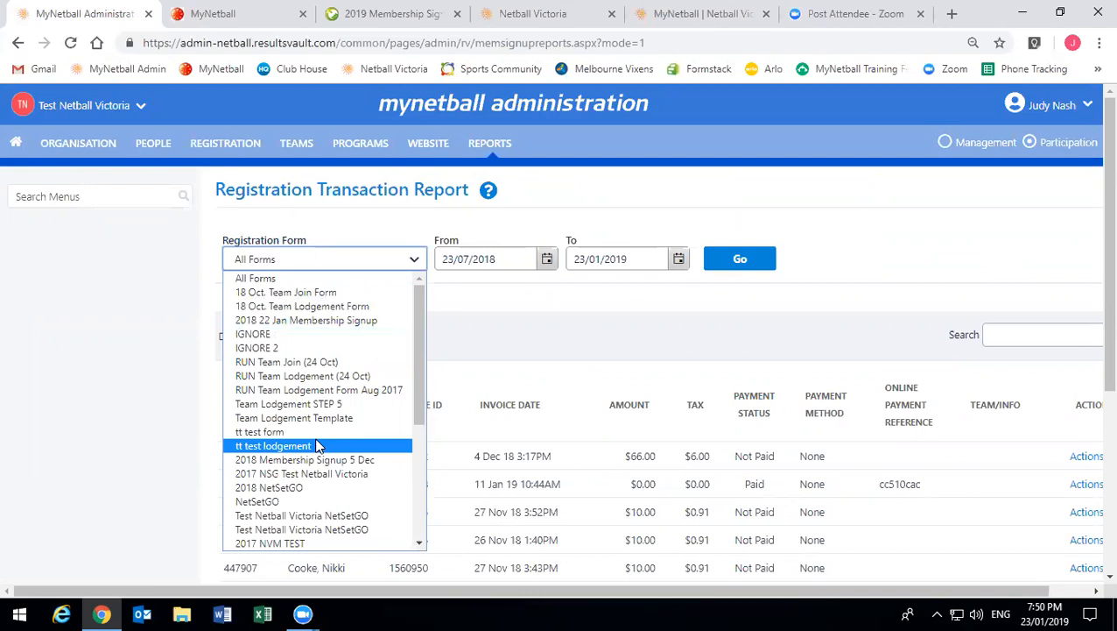
scroll(317, 446, "down", 4)
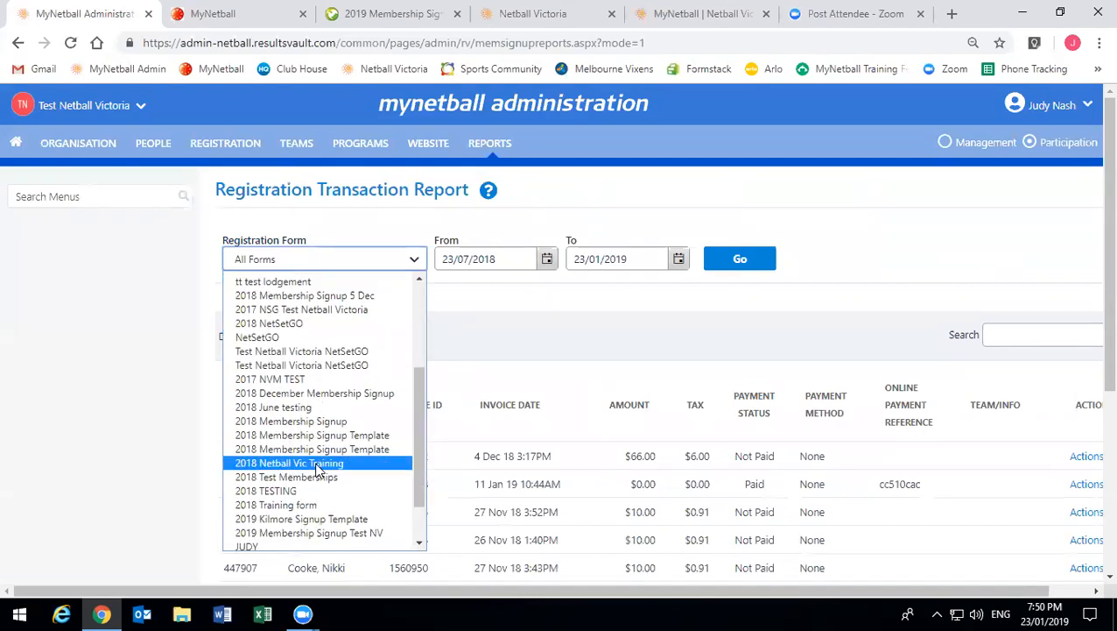
left_click(302, 534)
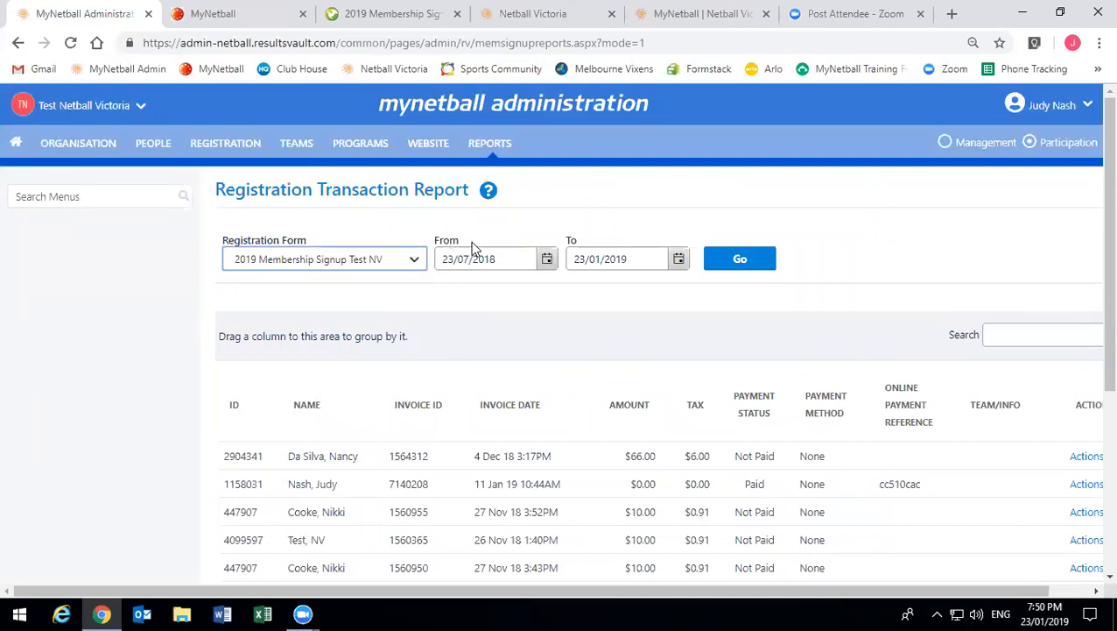
left_click(740, 265)
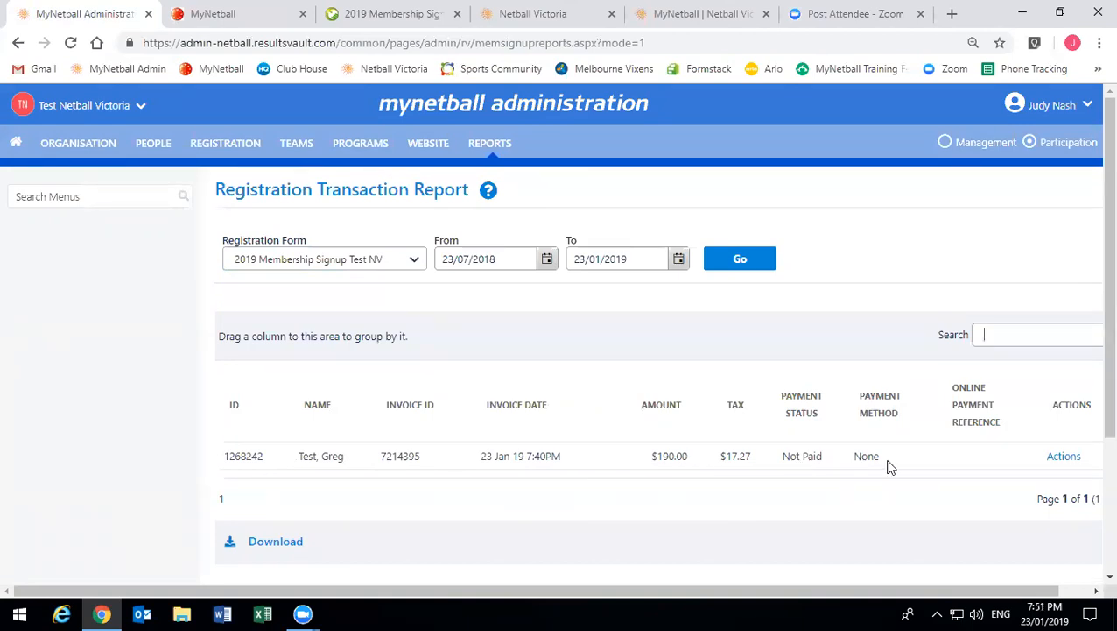
- Export the filtered report in Microsoft Excel 2007 format and open MembershipReport
left_click(1062, 461)
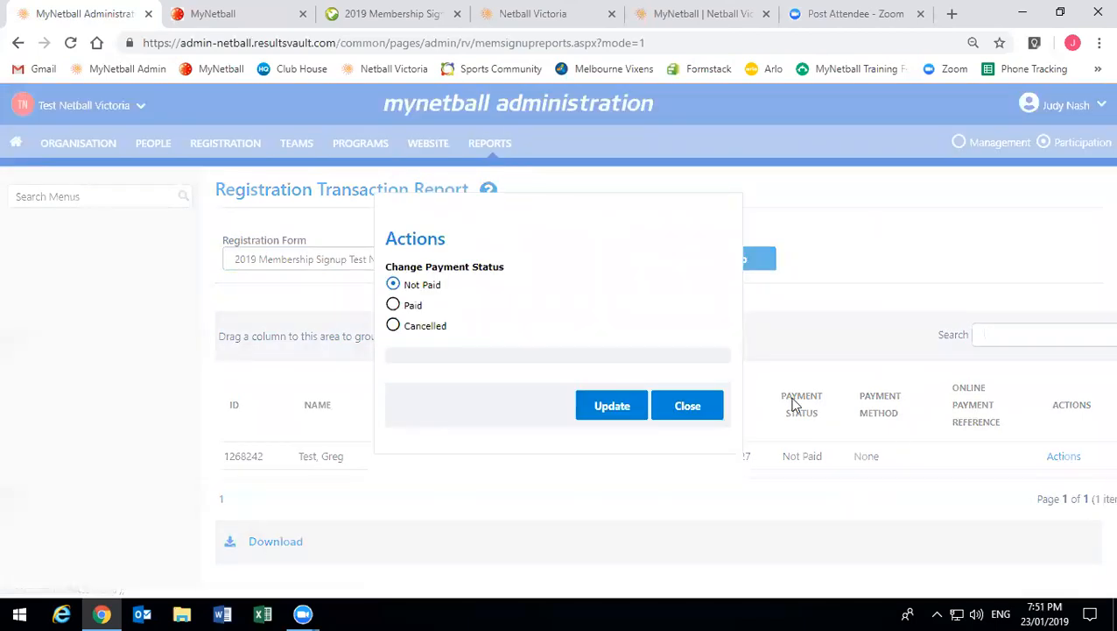
left_click(711, 413)
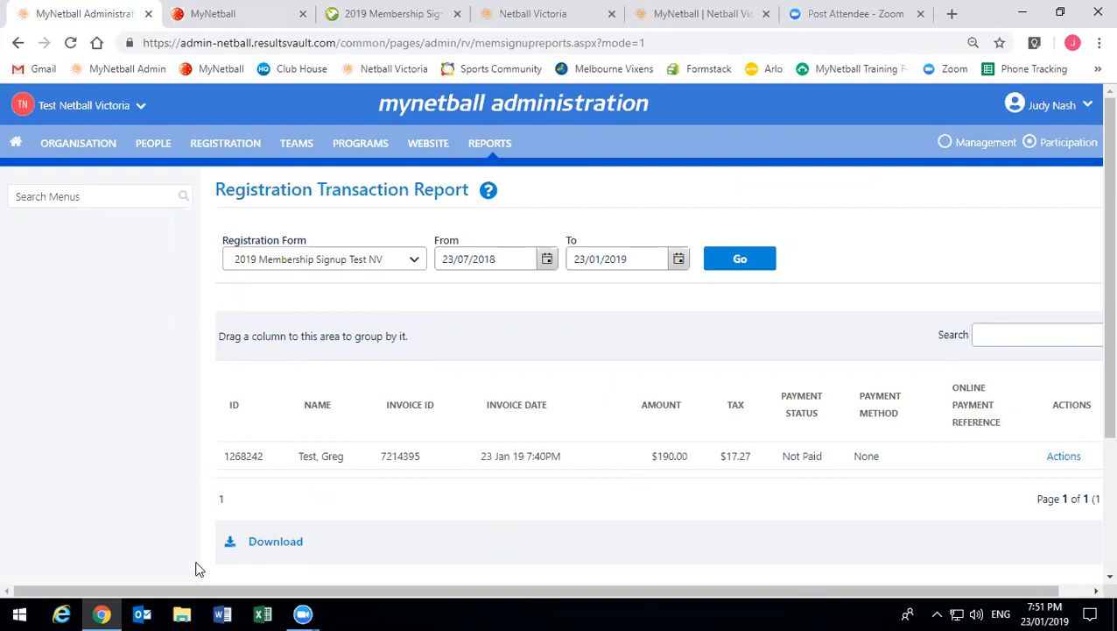
left_click(280, 541)
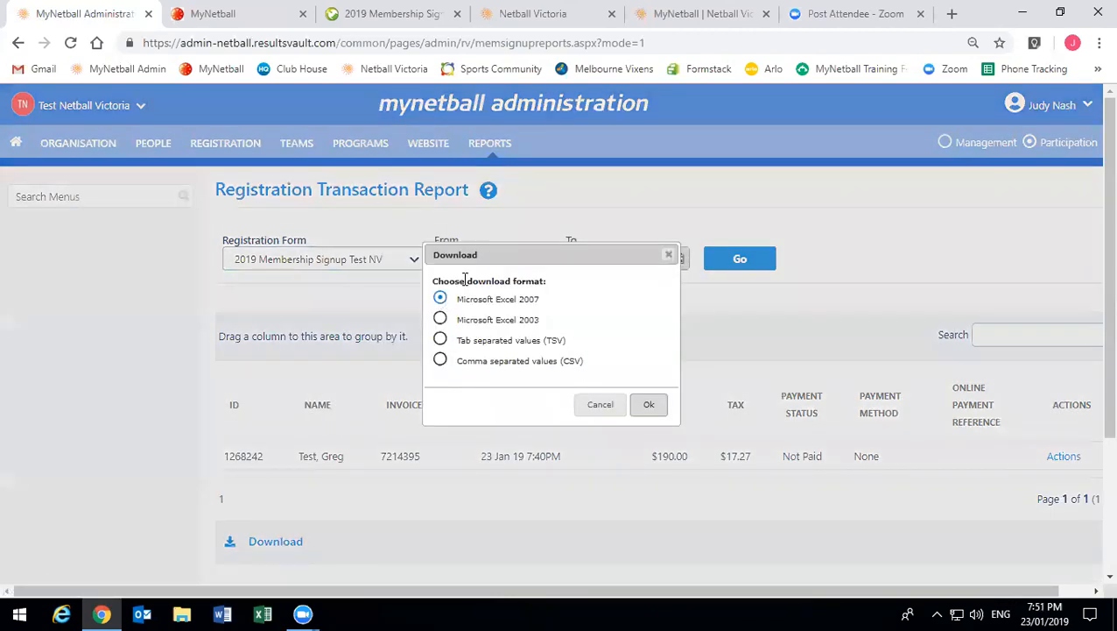
left_click(649, 405)
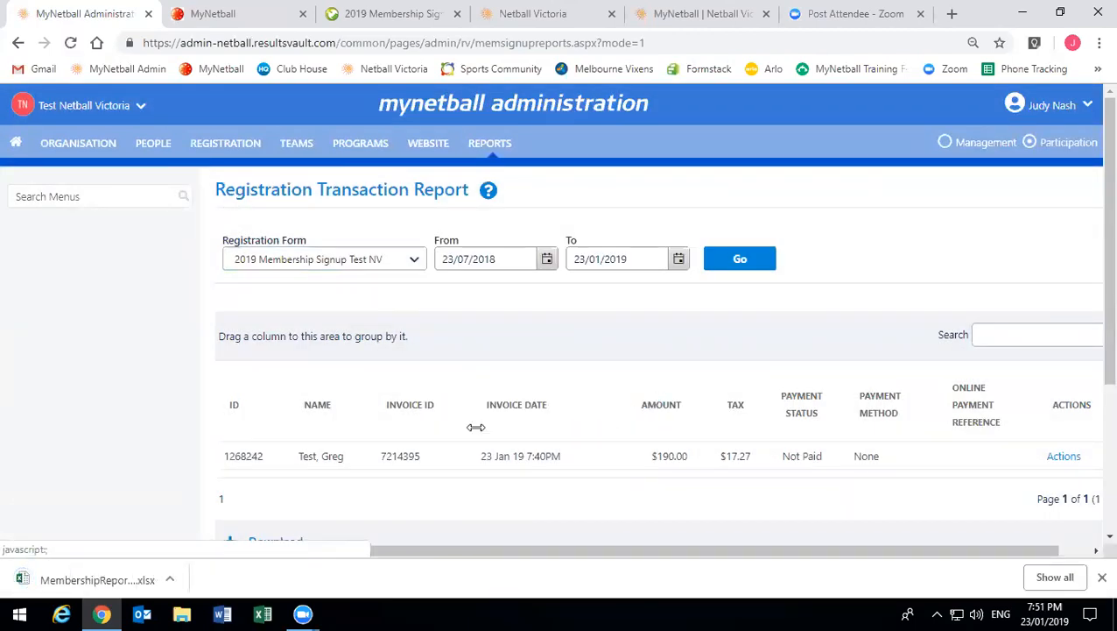
left_click(133, 578)
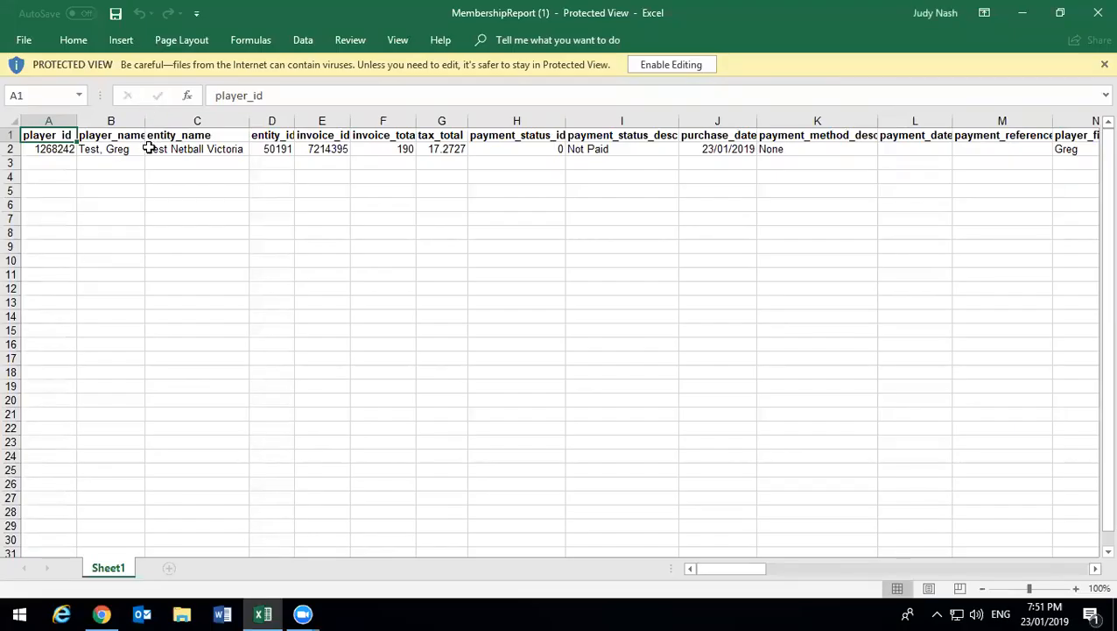
- Step along row 2 through the player, invoice, payment, address and contact columns
left_click(183, 243)
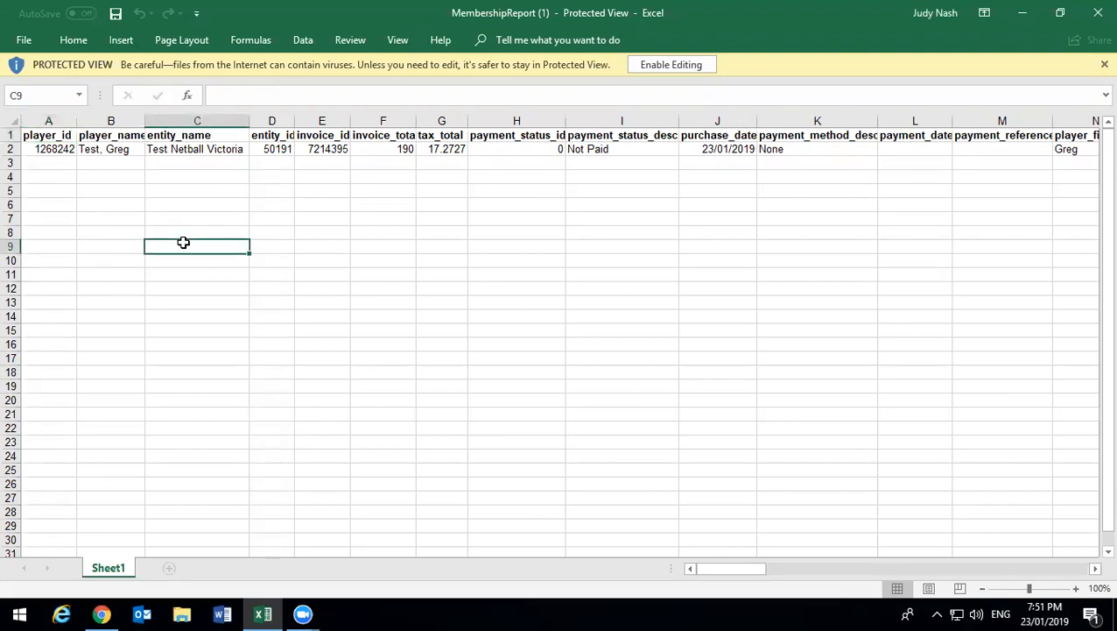
left_click(111, 144)
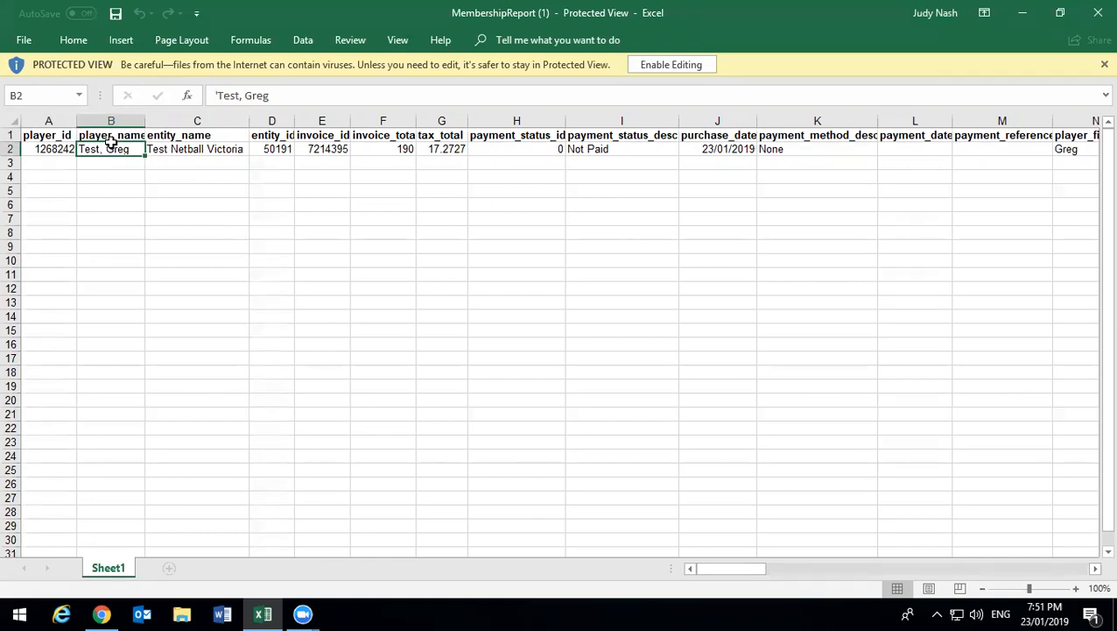
left_click(53, 150)
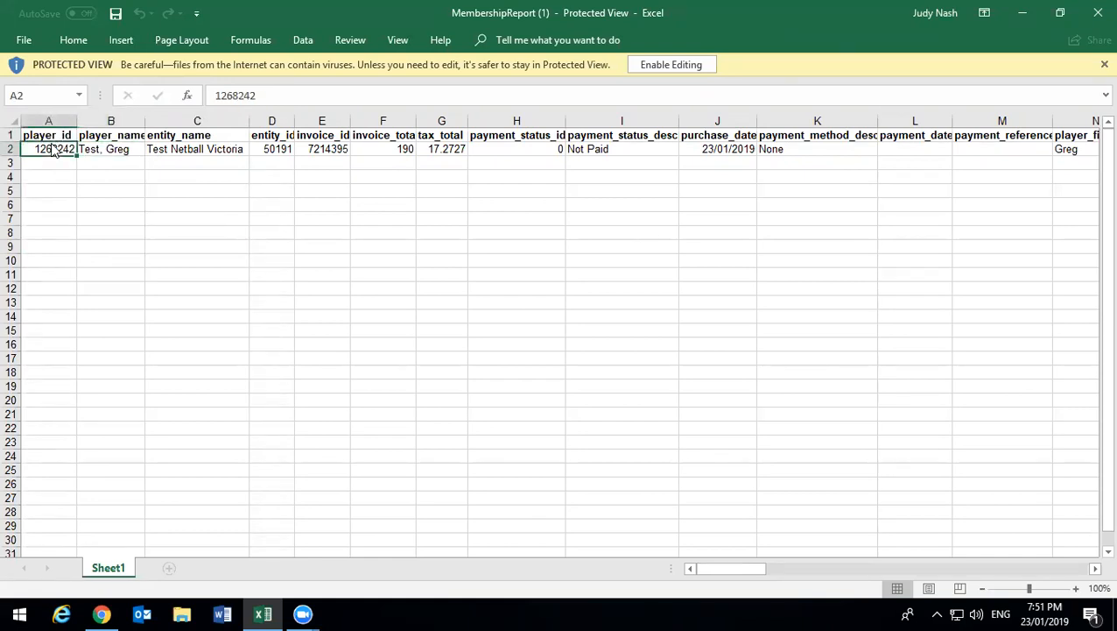
key("Right")
key("Right")
key("Right")
key("Right")
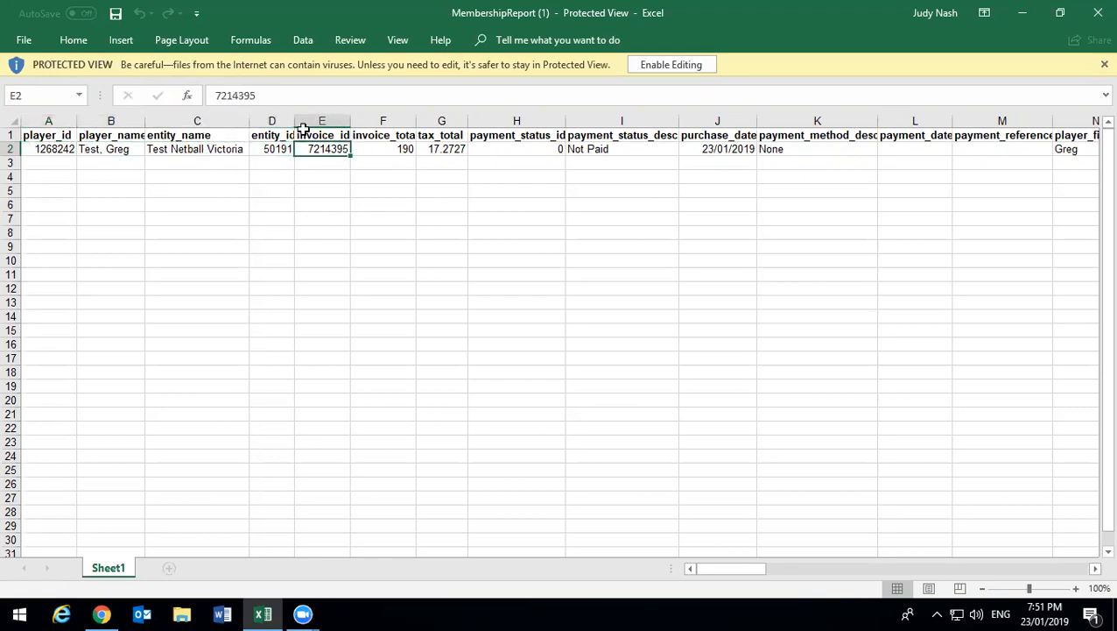
key("Right")
key("Right")
key("Right")
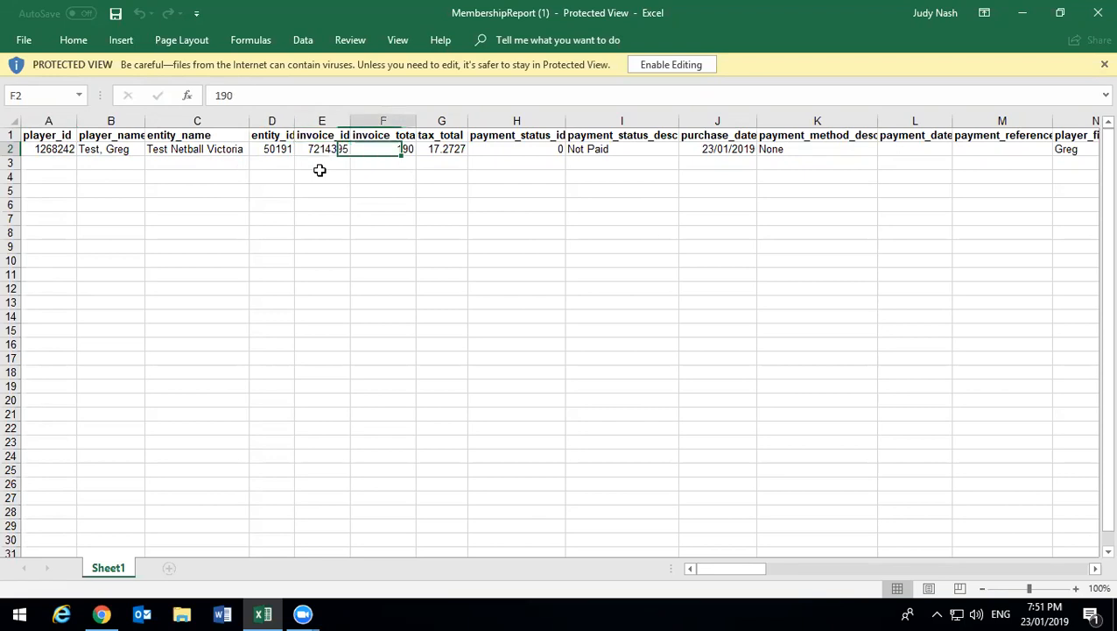
key("Right")
key("Right")
key("Right")
key("Right")
key("Right")
key("Right")
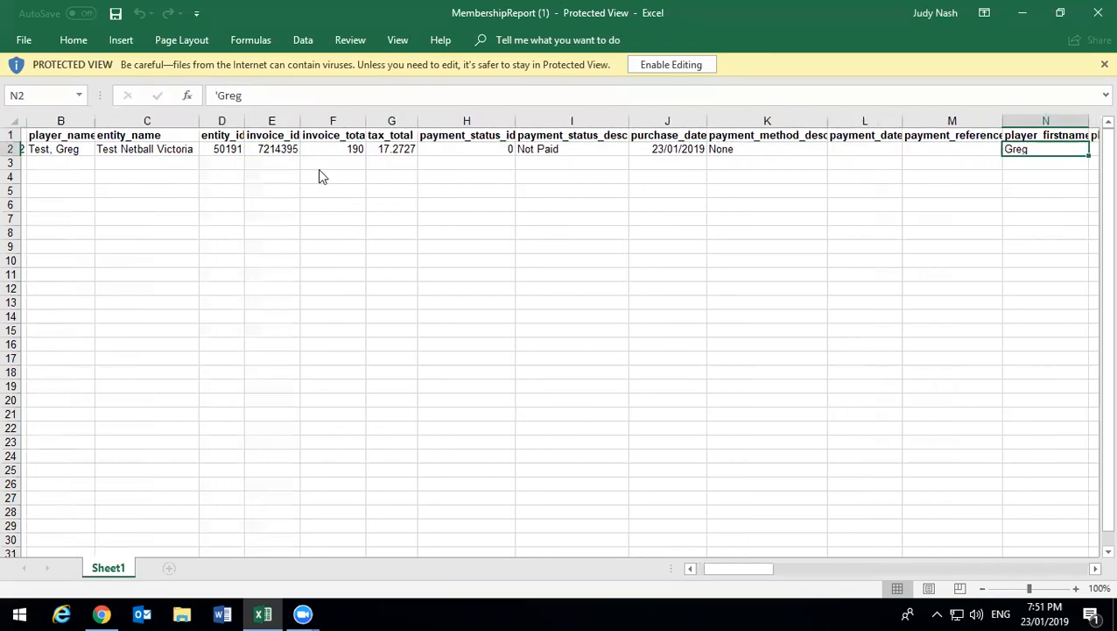
key("Right")
key("Right")
key("Right")
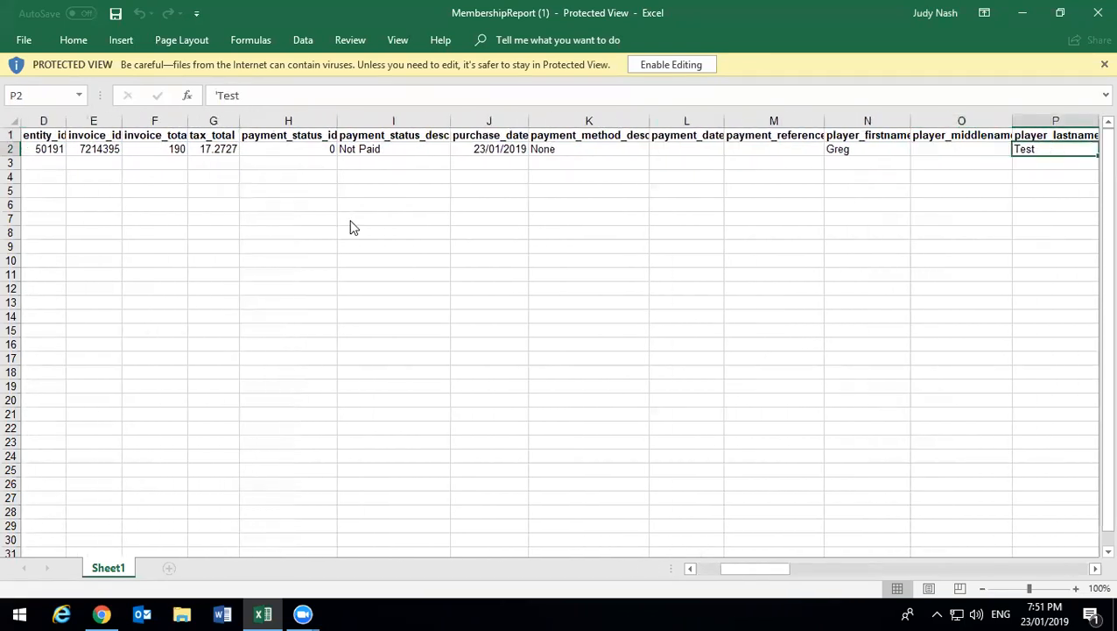
key("Right")
key("Right")
key("Right")
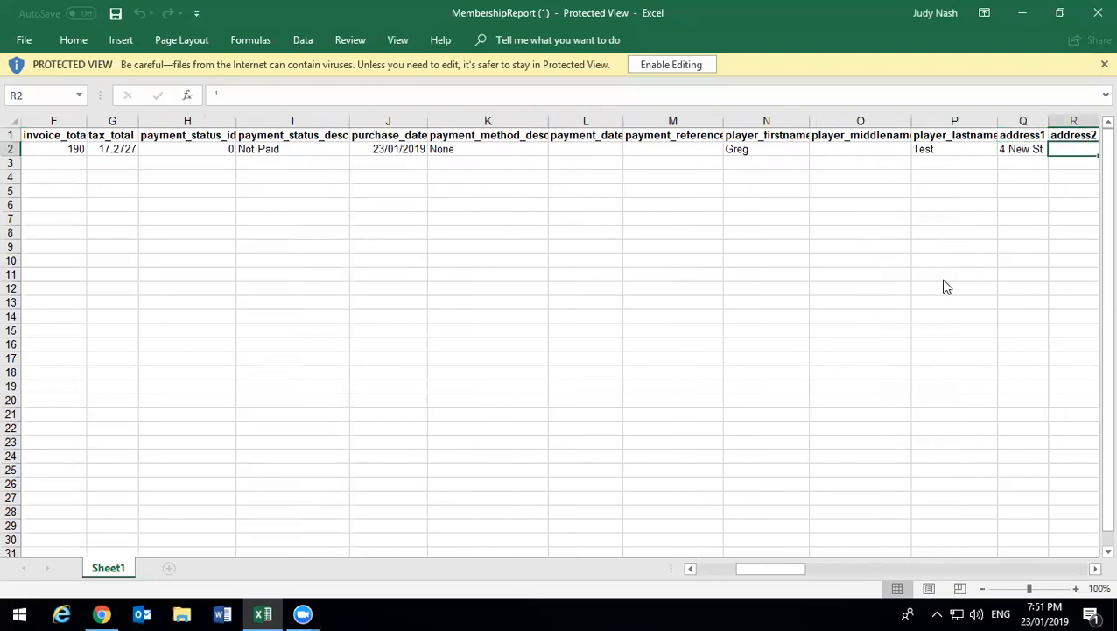
key("Right")
key("Right")
key("Right")
key("Right")
key("Right")
key("Right")
key("Right")
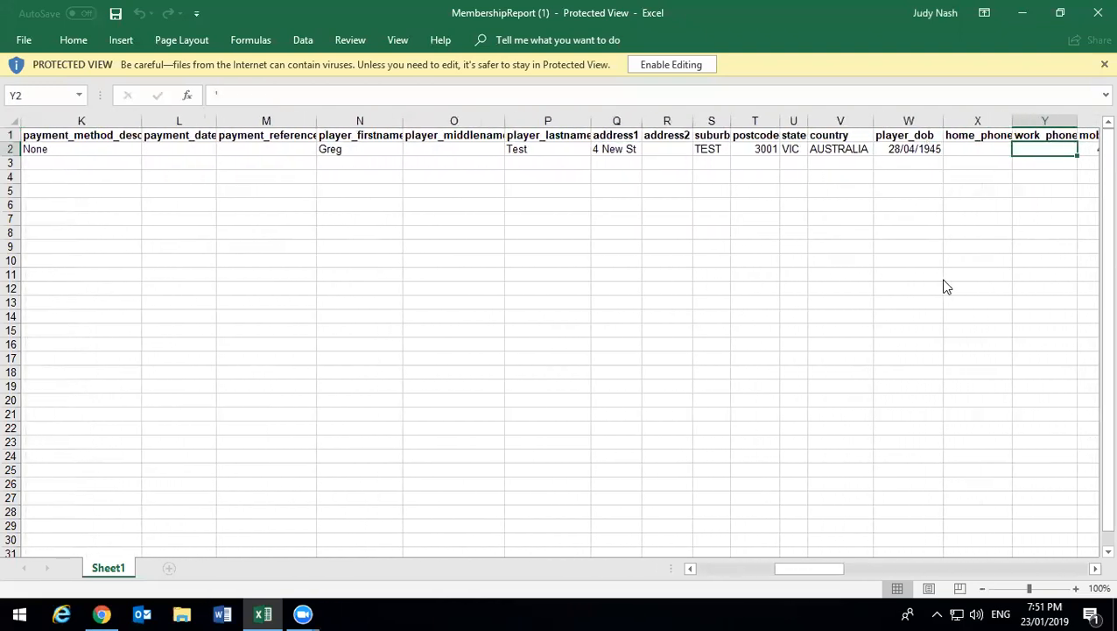
key("Right")
key("Right")
key("Right")
key("Right")
key("Right")
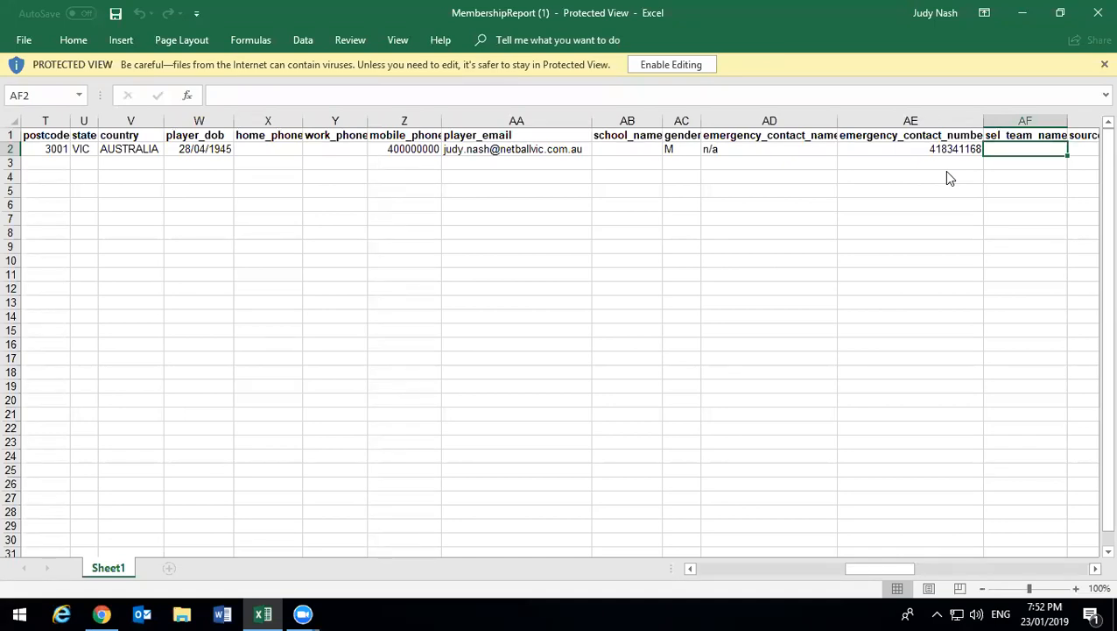
key("Right")
key("Right")
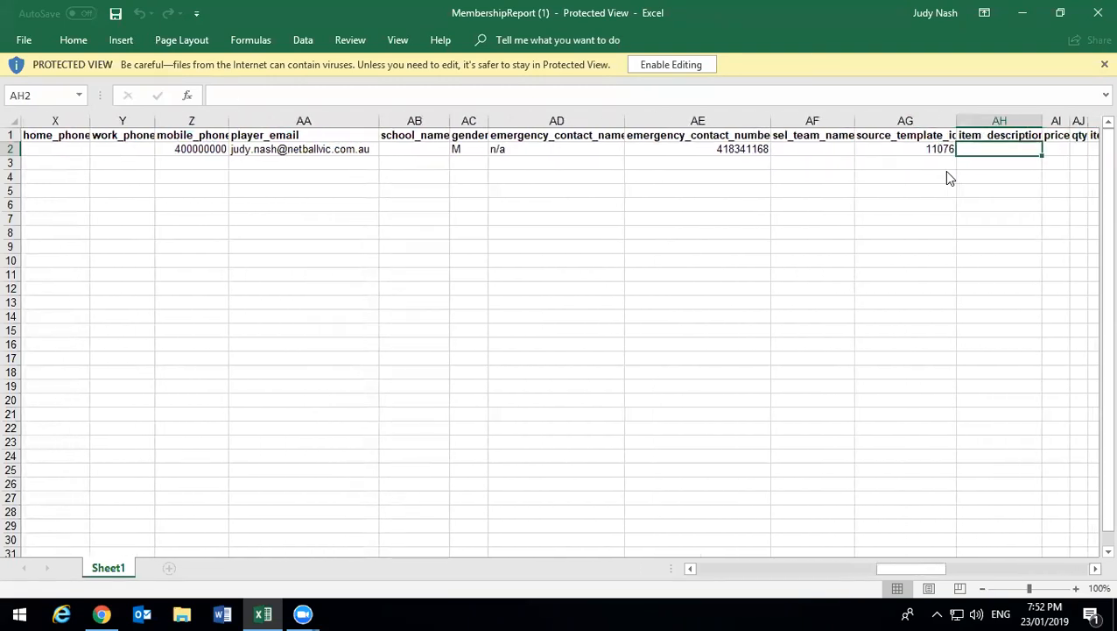
key("Right")
- Check the sel_team_name and Colour preference_18223 columns, then minimise Excel
key("Right")
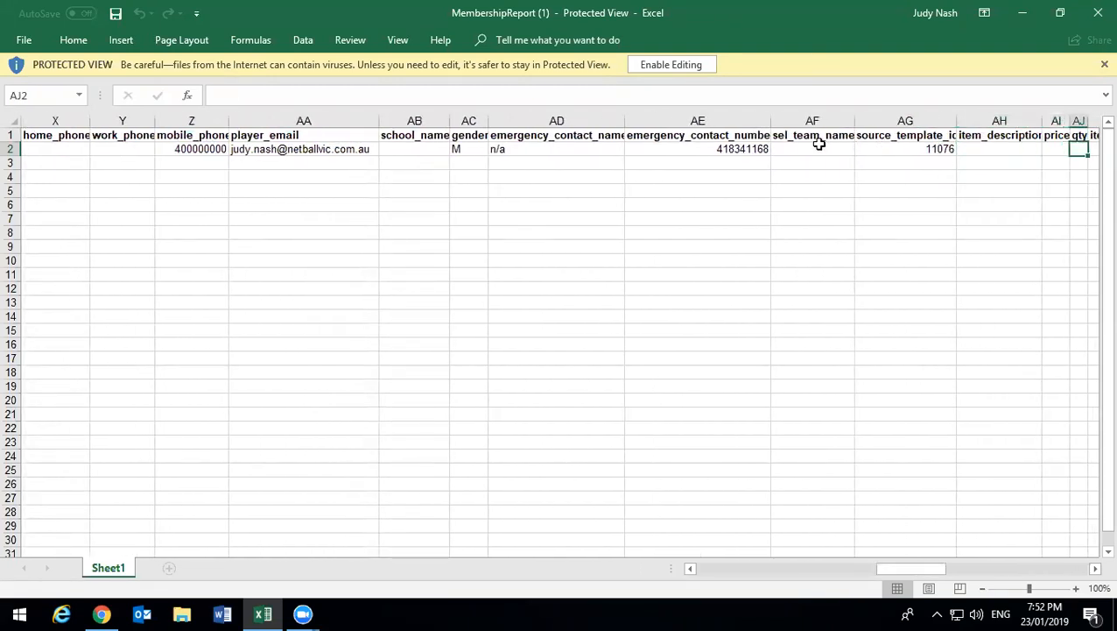
left_click(810, 135)
left_click(808, 151)
key("Right")
key("Right")
key("Right")
key("Right")
key("Right")
key("Right")
key("Right")
key("Right")
key("Right")
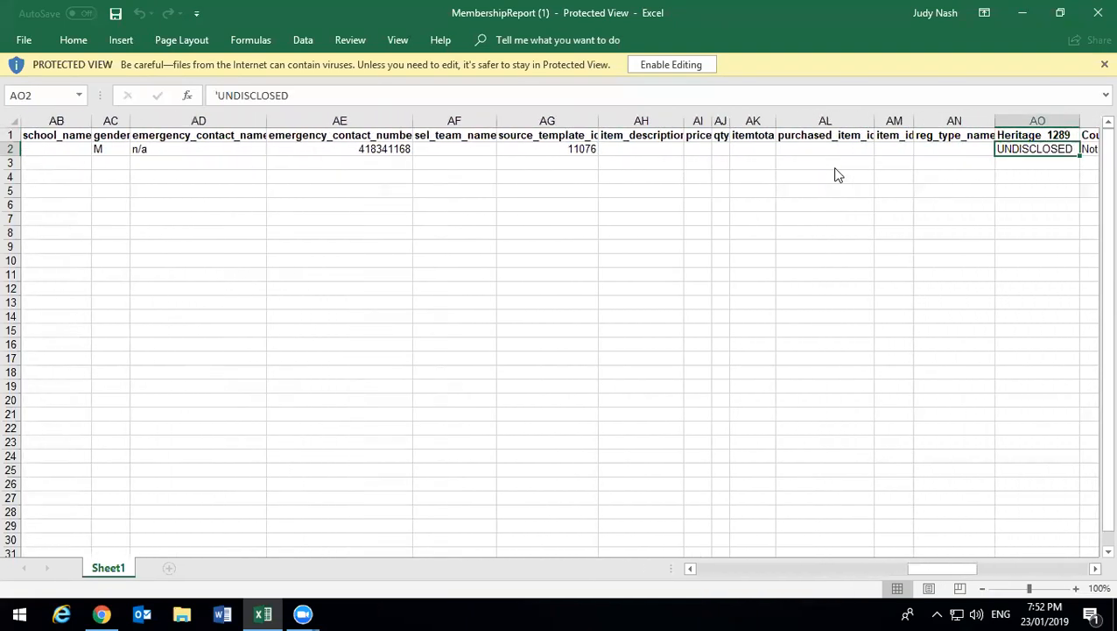
key("Right")
key("Right")
key("Right")
key("Right")
key("Right")
key("Right")
key("Right")
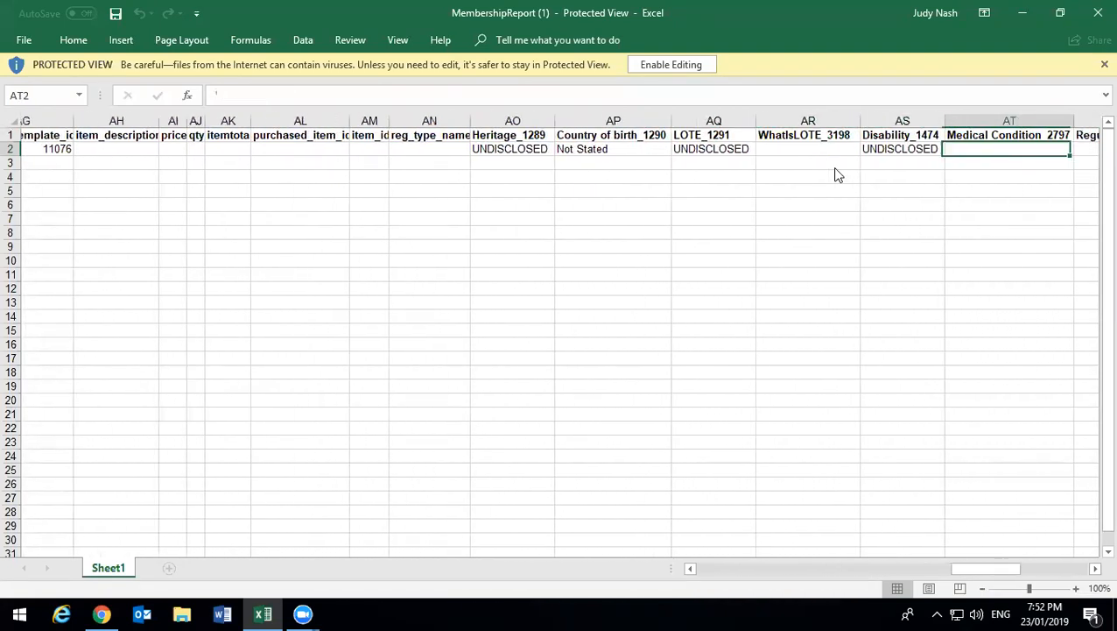
key("Right")
key("Right")
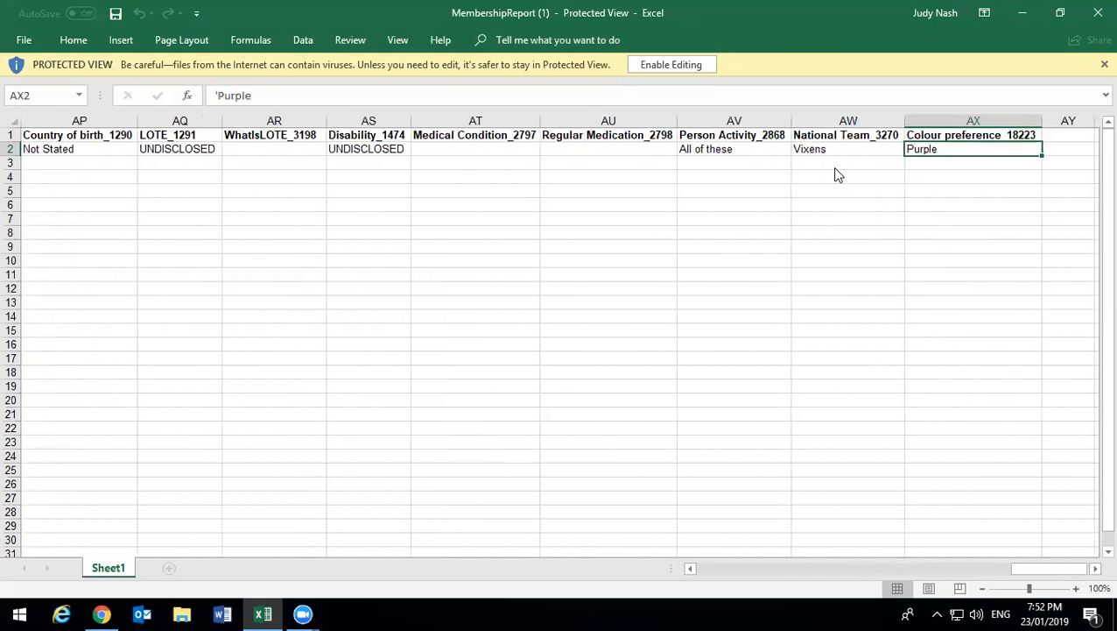
left_click(978, 133)
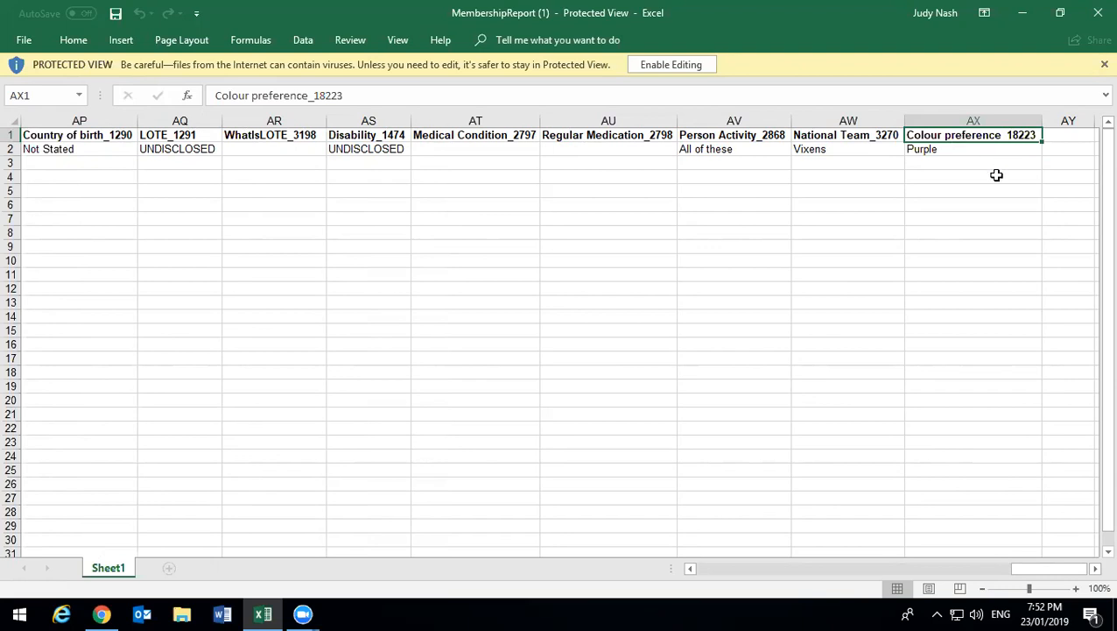
left_click(982, 157)
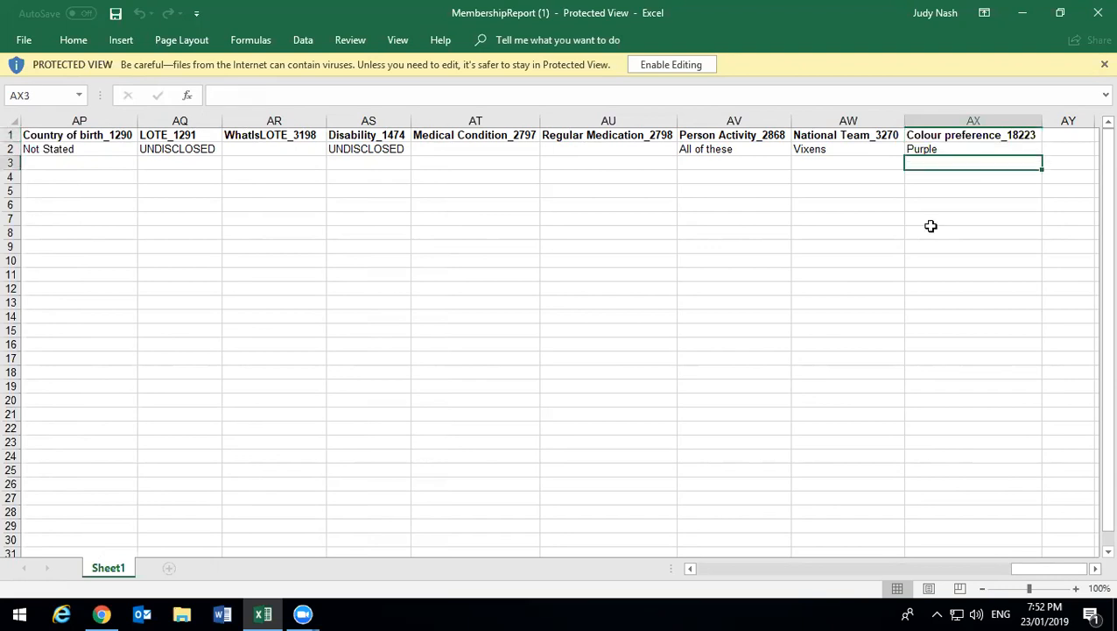
left_click(888, 386)
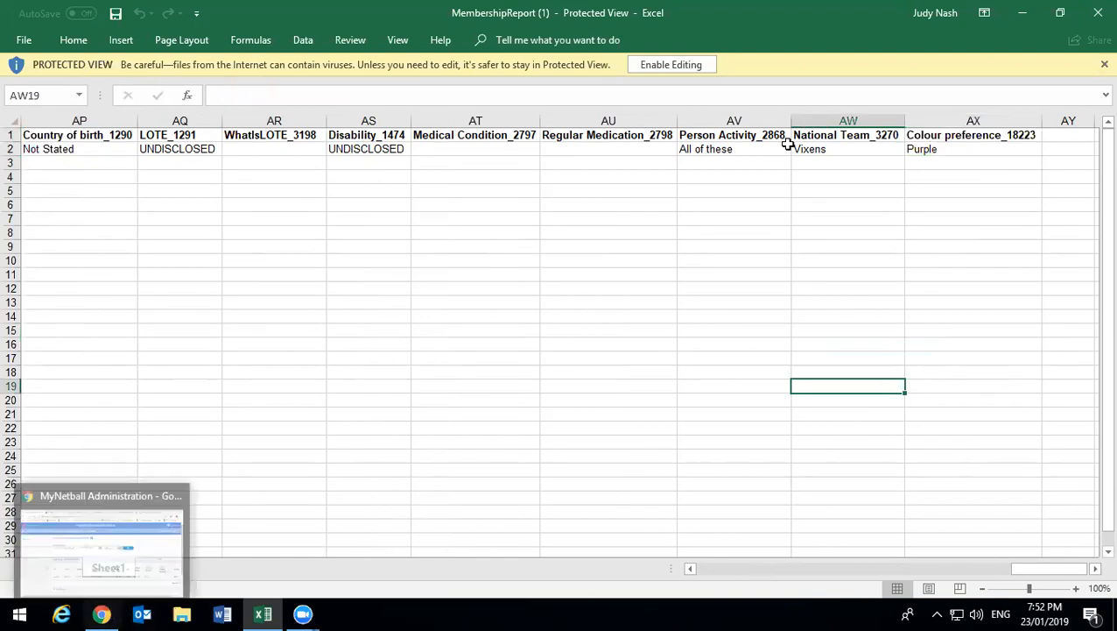
left_click(1096, 9)
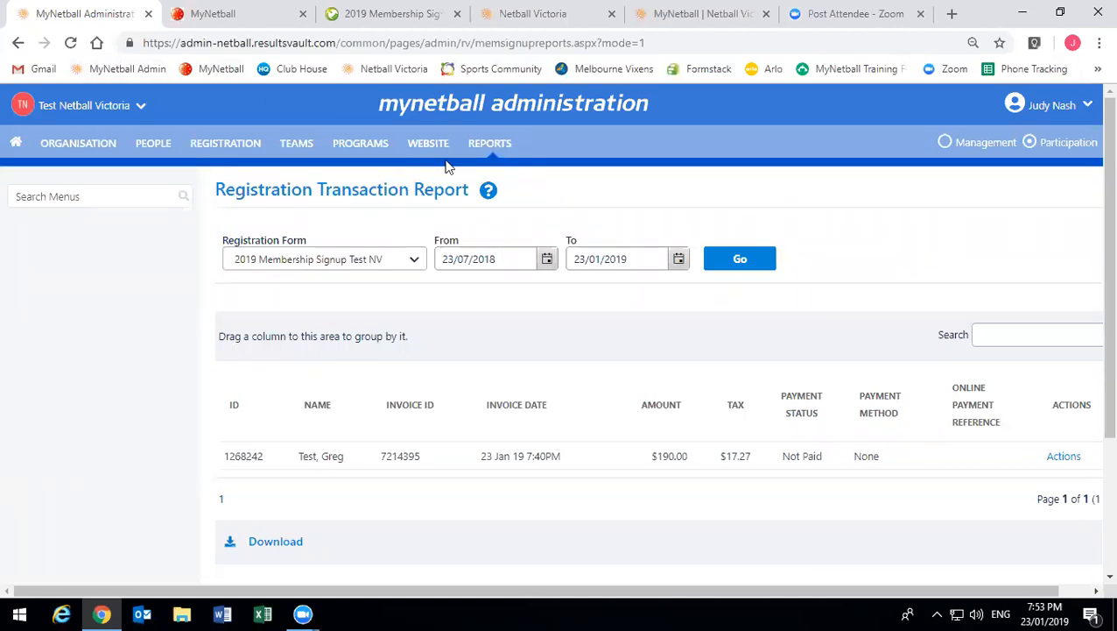
- Search 'whit' and switch the organisation to Whitehorse Netball Association Inc
left_click(93, 111)
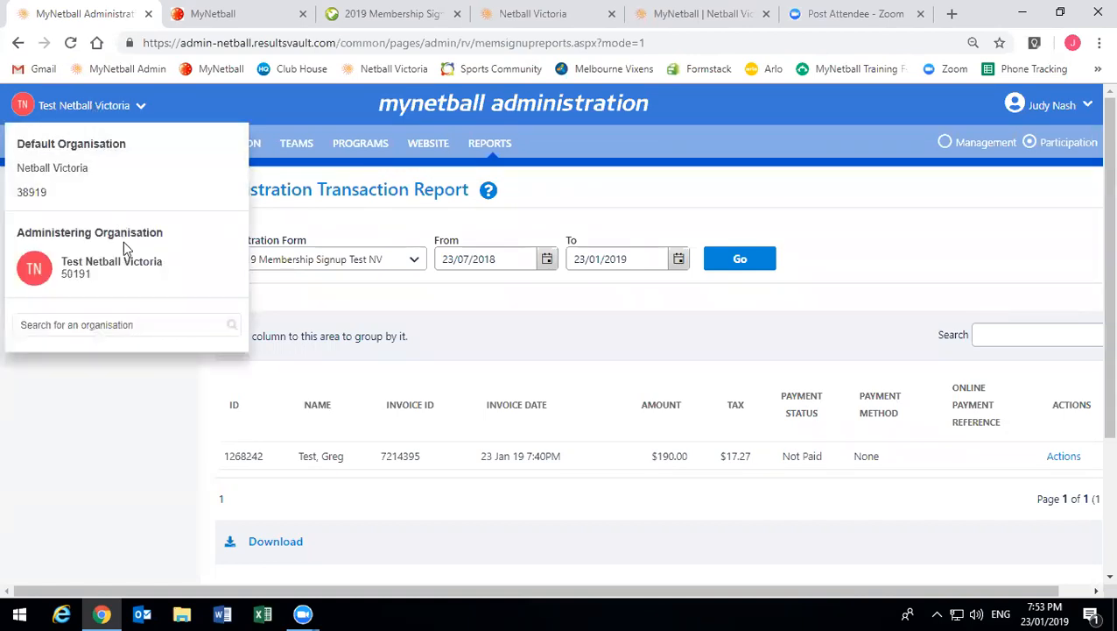
left_click(140, 321)
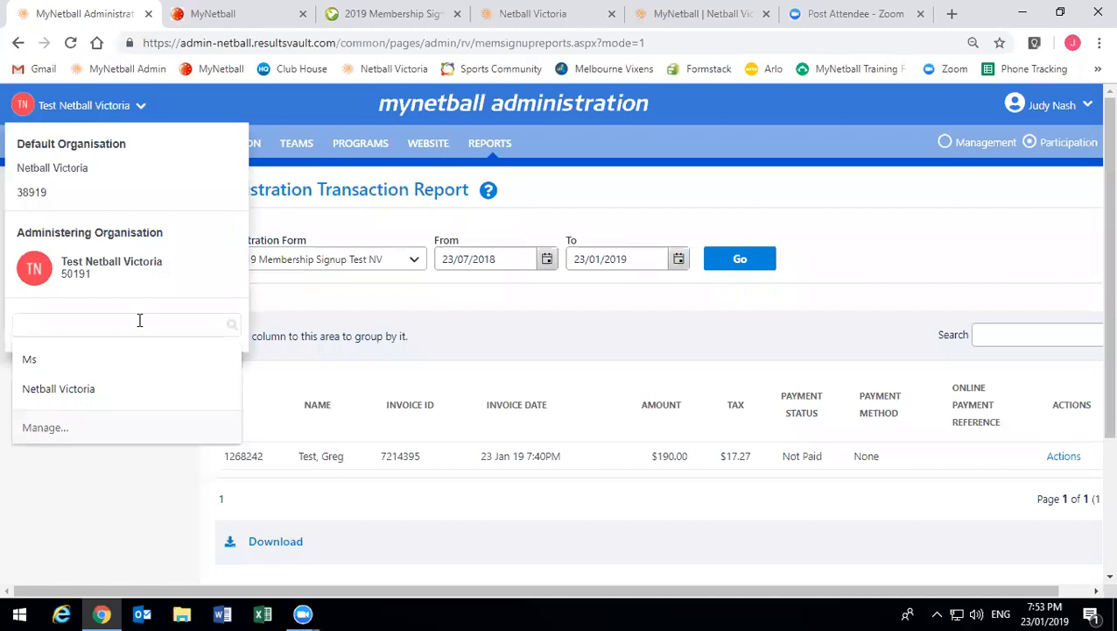
type("whit")
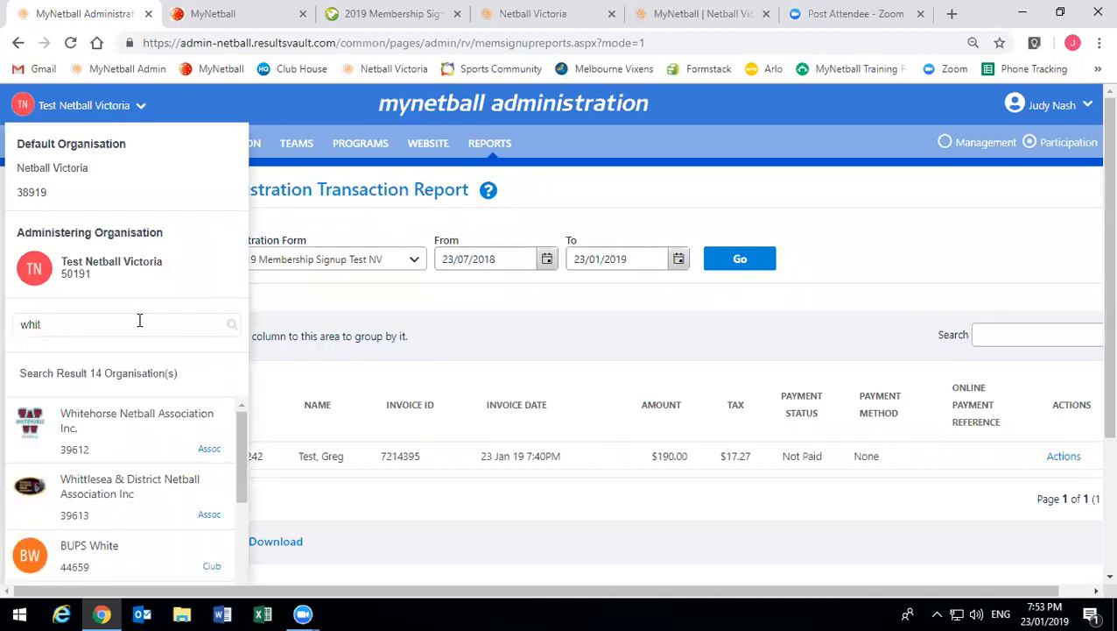
left_click(159, 417)
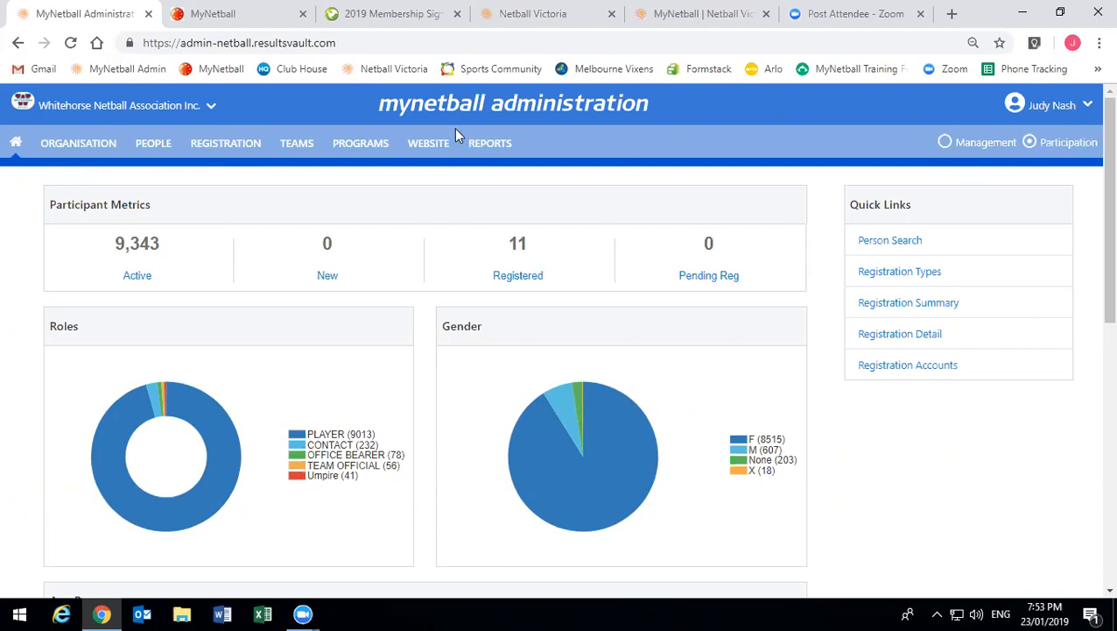
- Open Whitehorse's Payment Settlement Report and scroll through its settlement batches
left_click(488, 144)
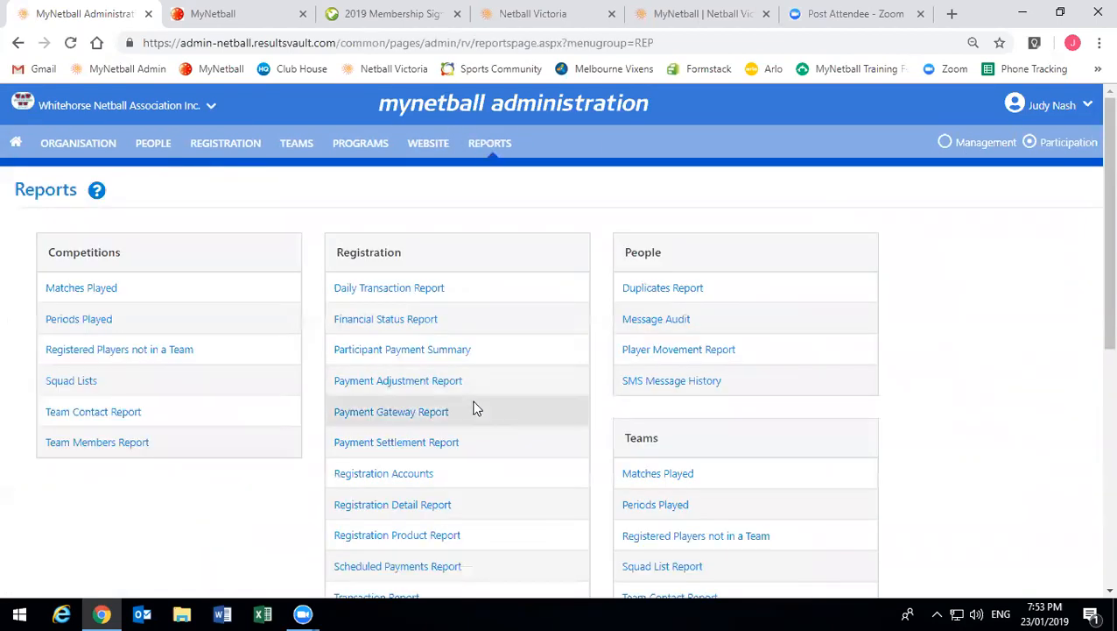
scroll(474, 362, "down", 2)
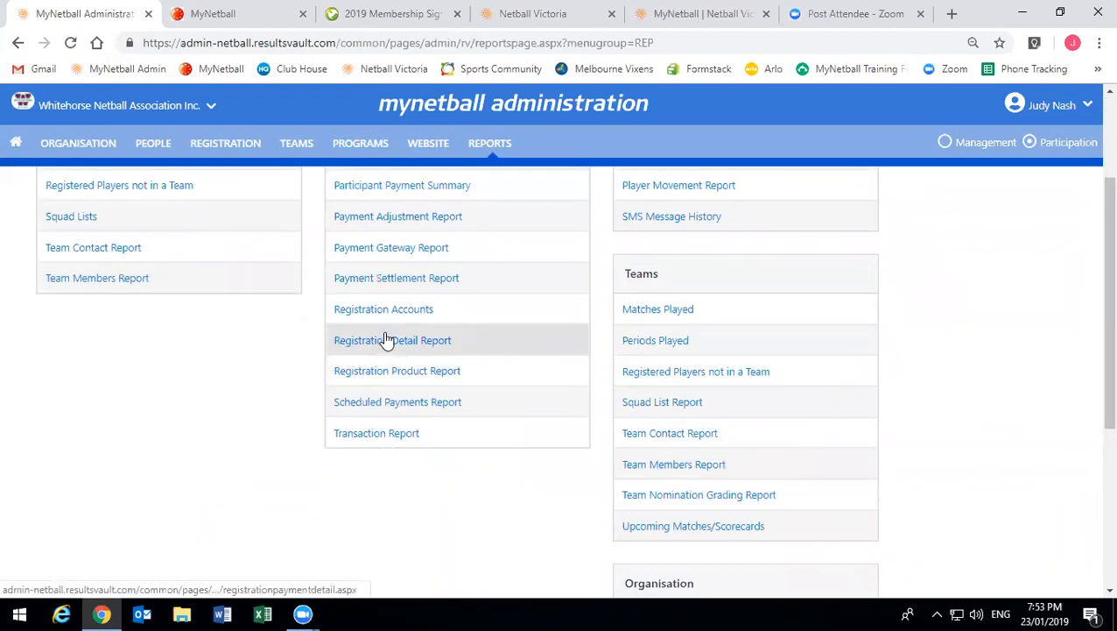
left_click(395, 279)
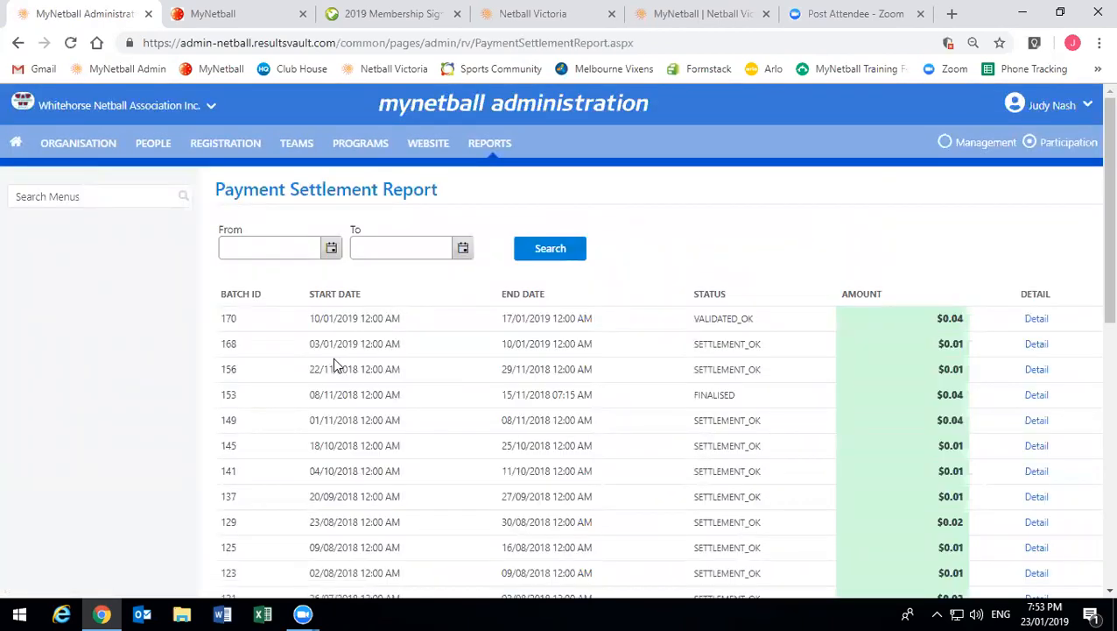
scroll(324, 375, "down", 2)
scroll(317, 384, "down", 3)
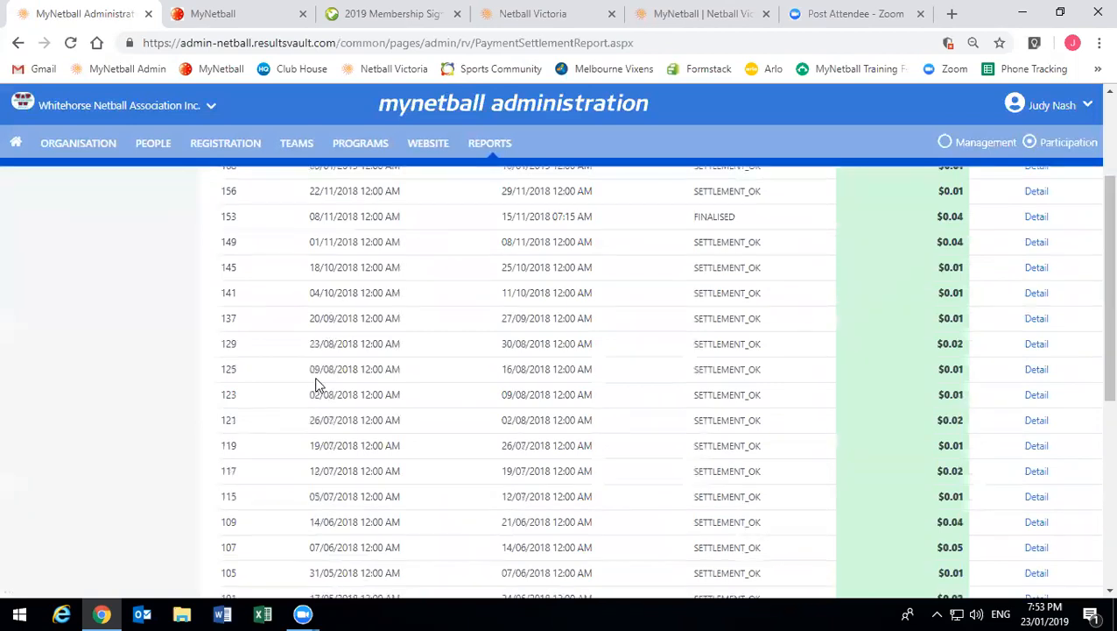
scroll(248, 360, "up", 3)
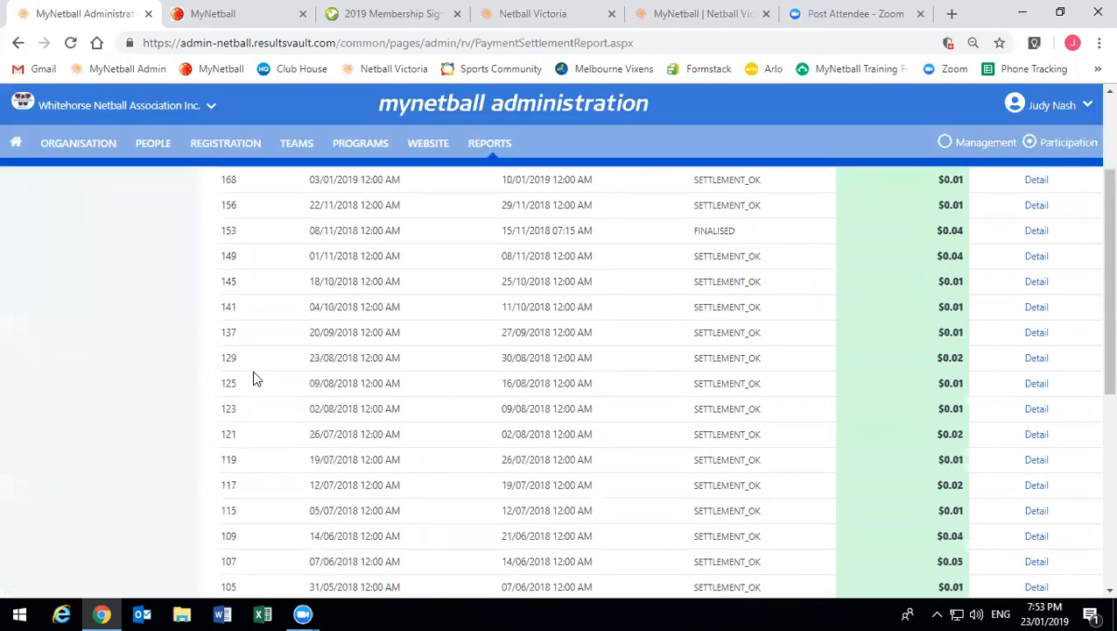
scroll(253, 377, "up", 1)
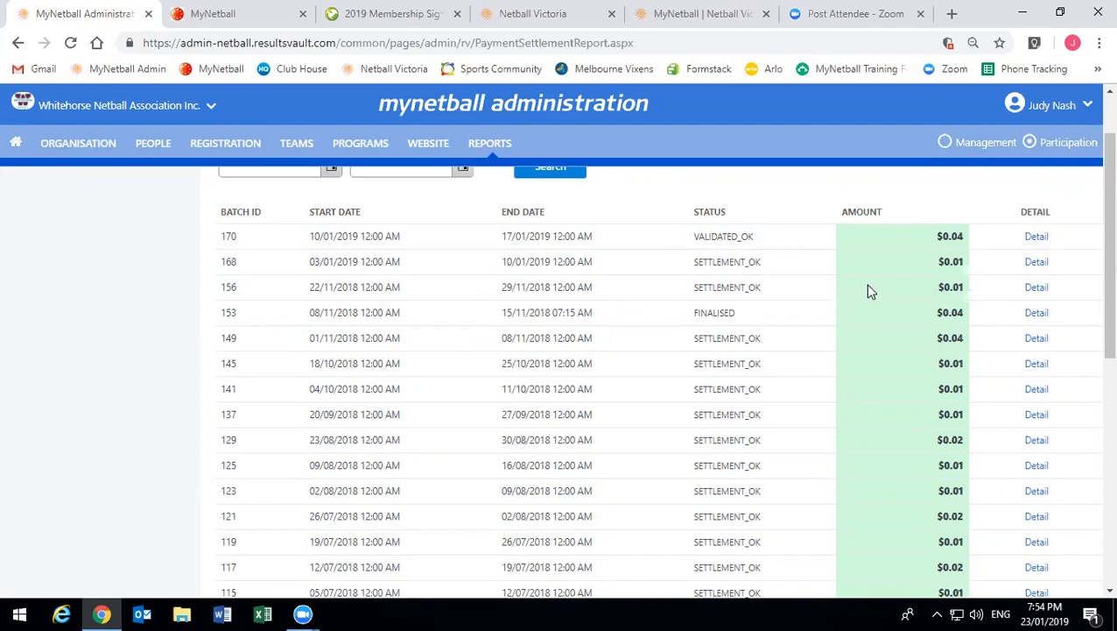
- Highlight the recent batch amounts, including batch 170's $0.04, and review the $0.64 total
left_click_drag(912, 297, 961, 293)
left_click_drag(905, 239, 970, 254)
scroll(636, 249, "down", 4)
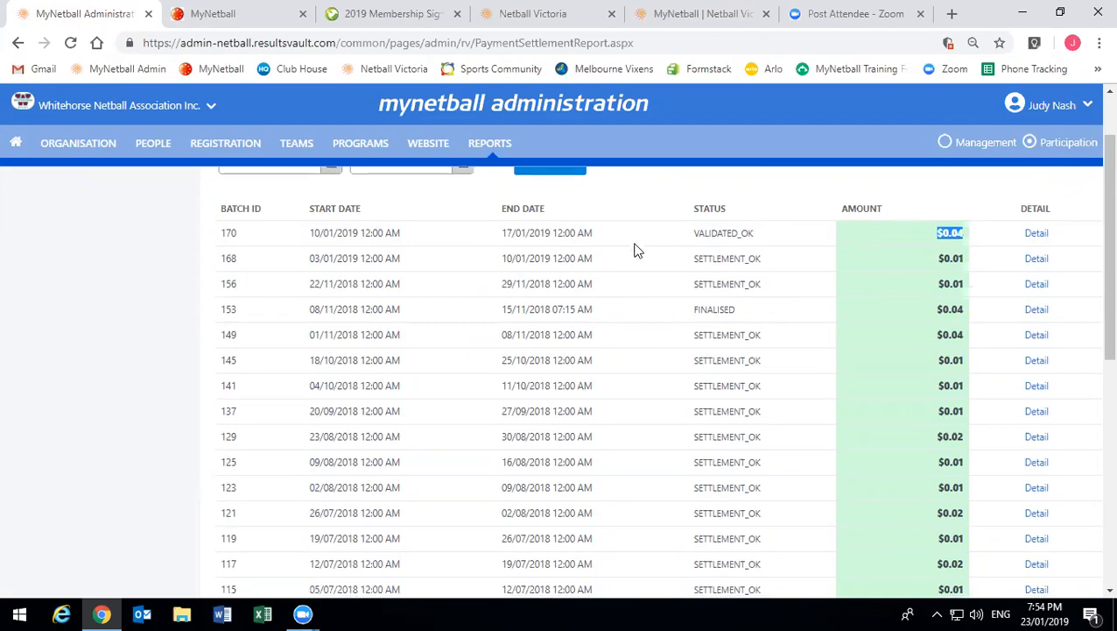
scroll(473, 380, "down", 2)
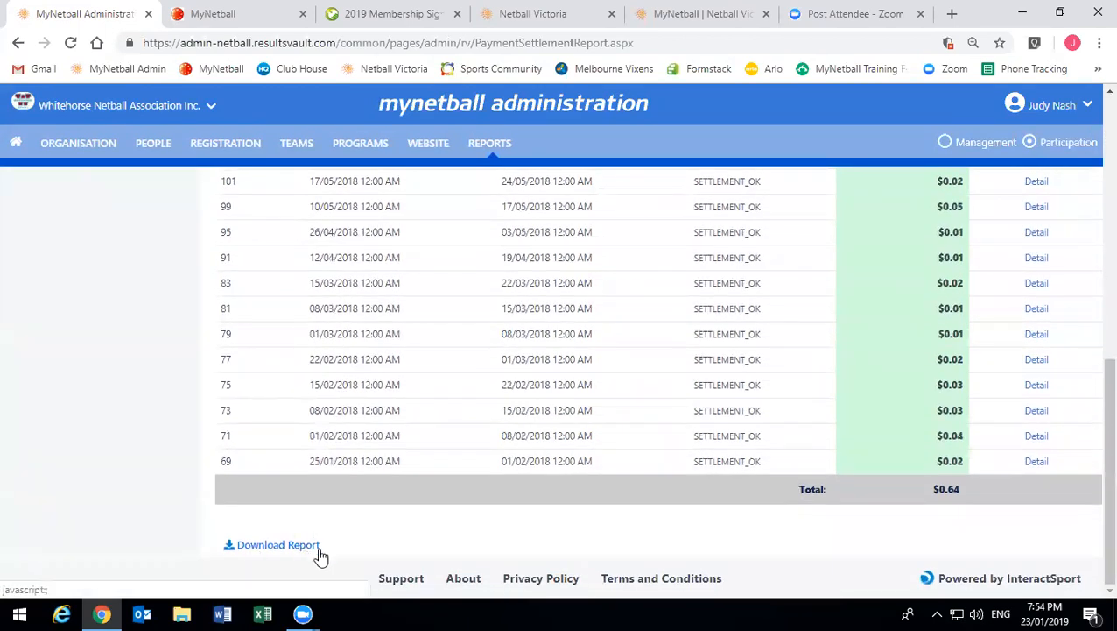
scroll(833, 451, "up", 2)
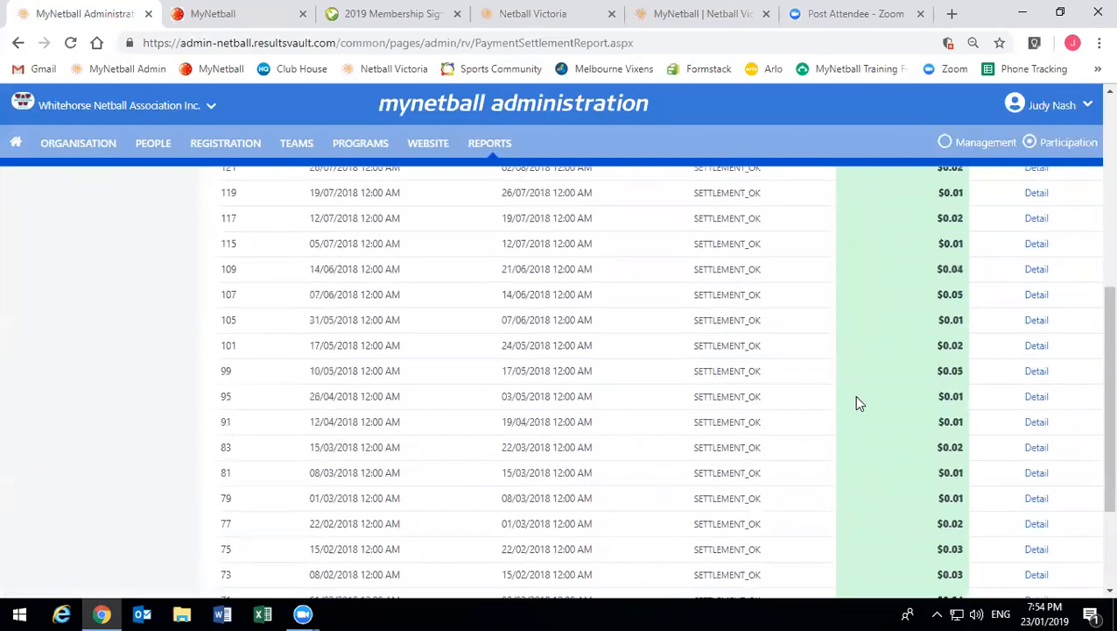
scroll(855, 395, "up", 5)
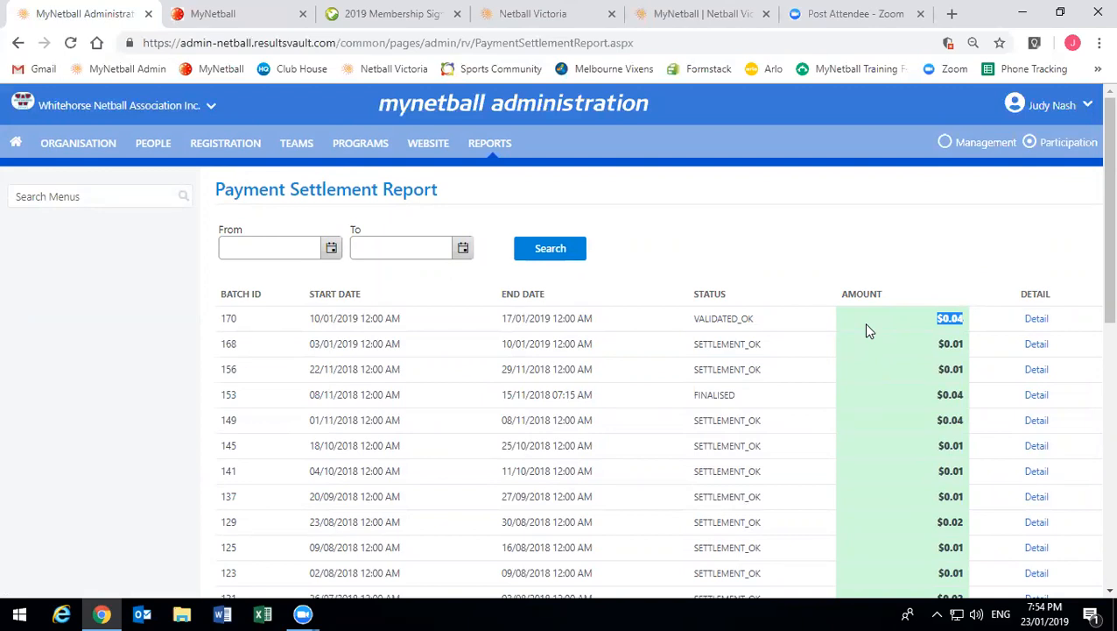
- Open batch 170's settlement details, check the ten split amounts total $0.04, then close them
left_click(1037, 321)
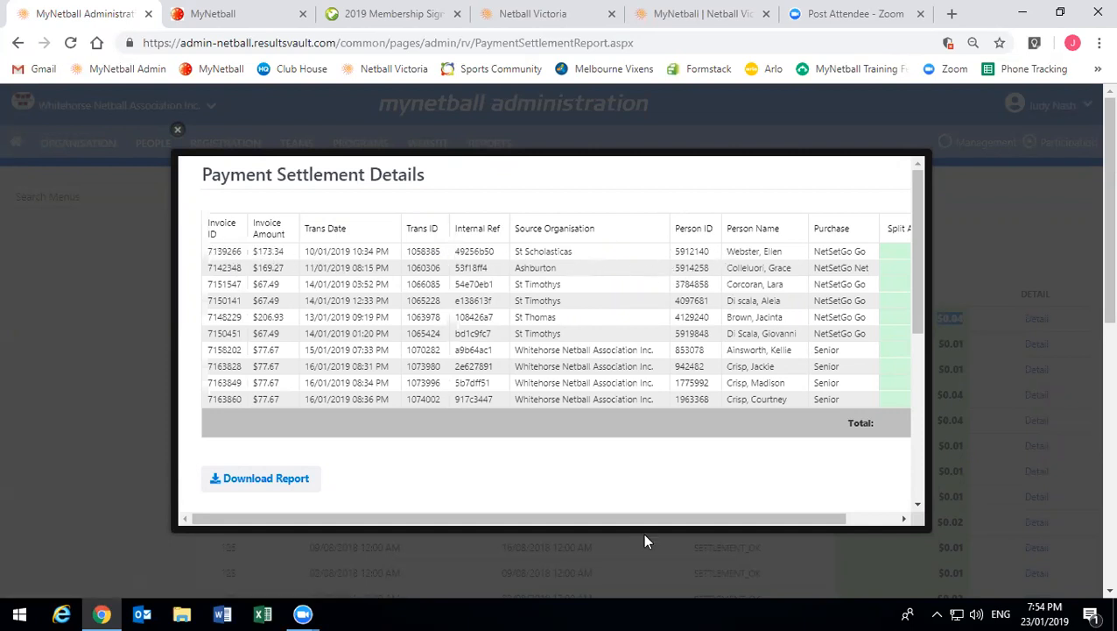
left_click_drag(656, 519, 717, 524)
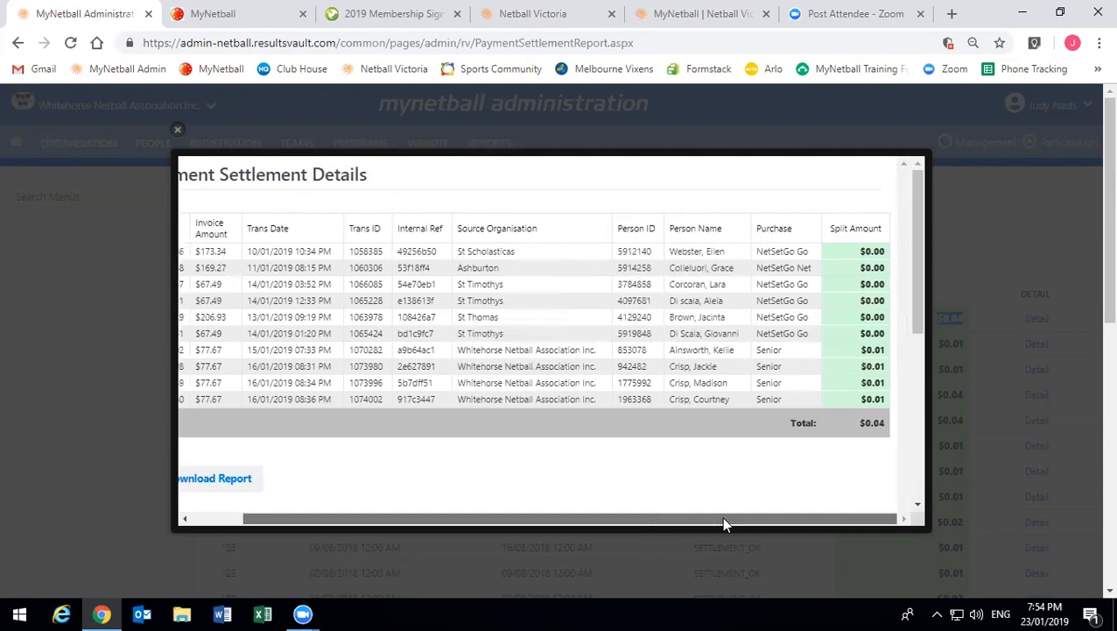
left_click(862, 257)
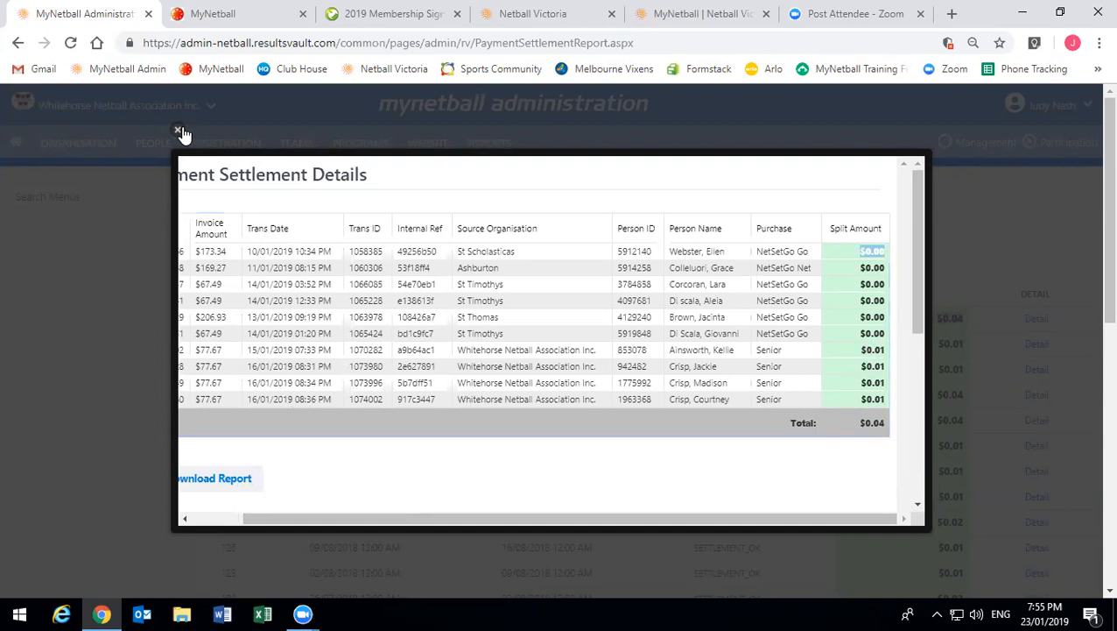
left_click(179, 132)
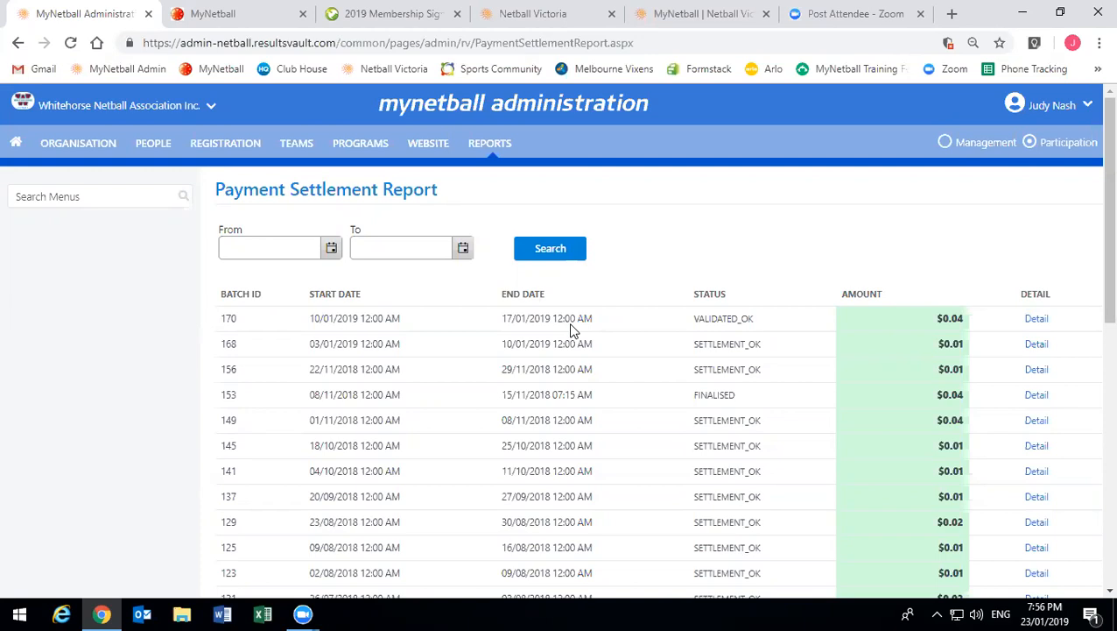
- Scroll the Payment Settlement Report to its Total line showing $0.64 settled
scroll(569, 326, "down", 10)
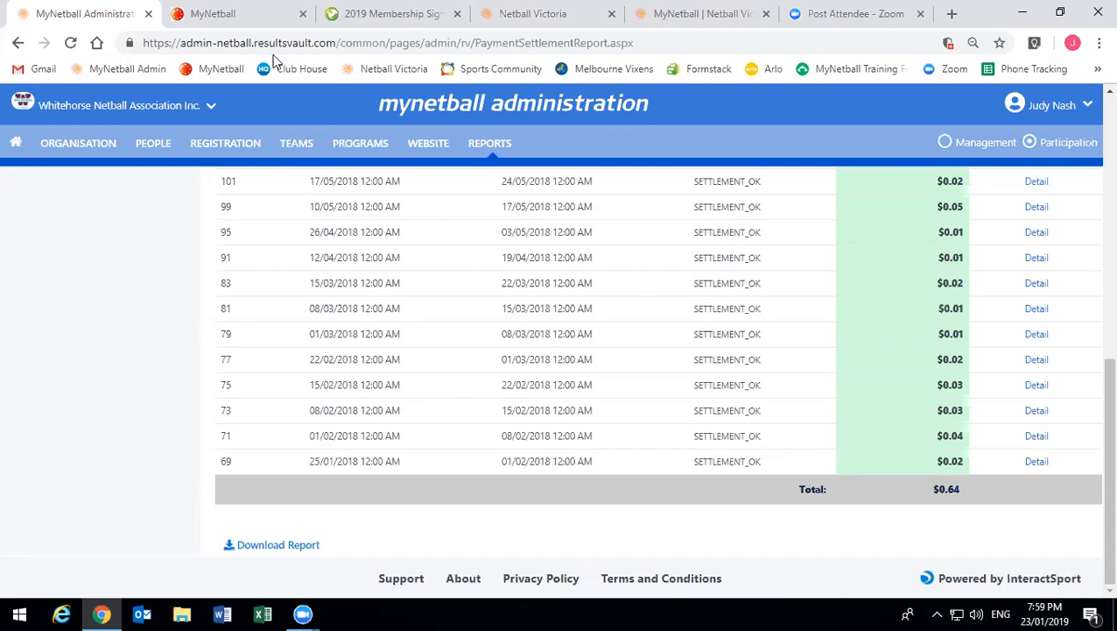
- Log out of the MyNetball participant portal and view the 'Thanks, you've been logged out' login page
left_click(236, 11)
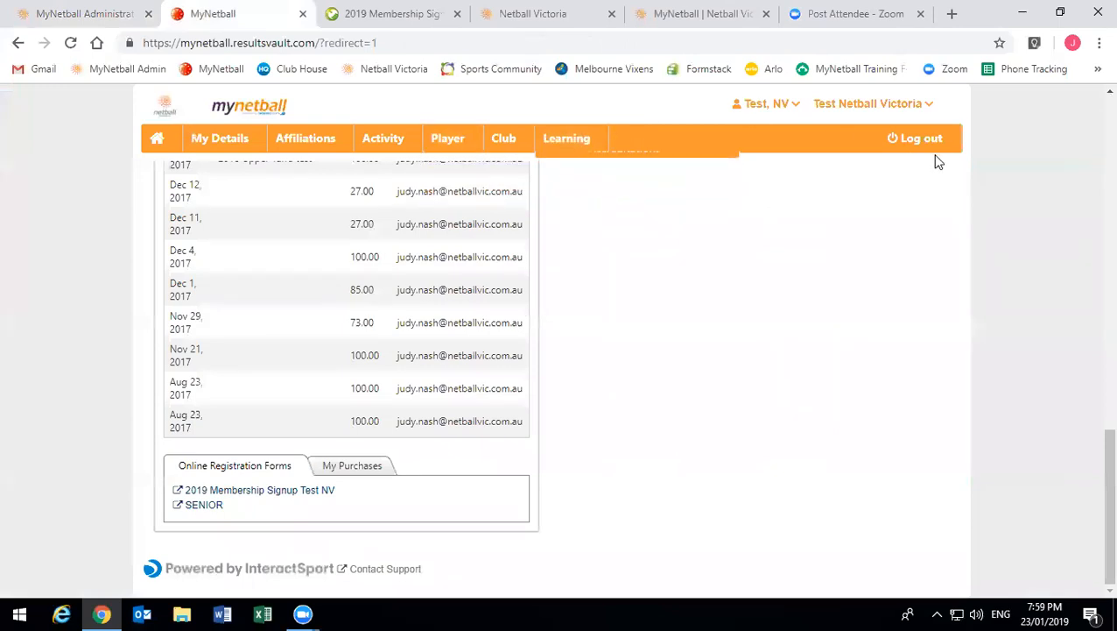
left_click(907, 144)
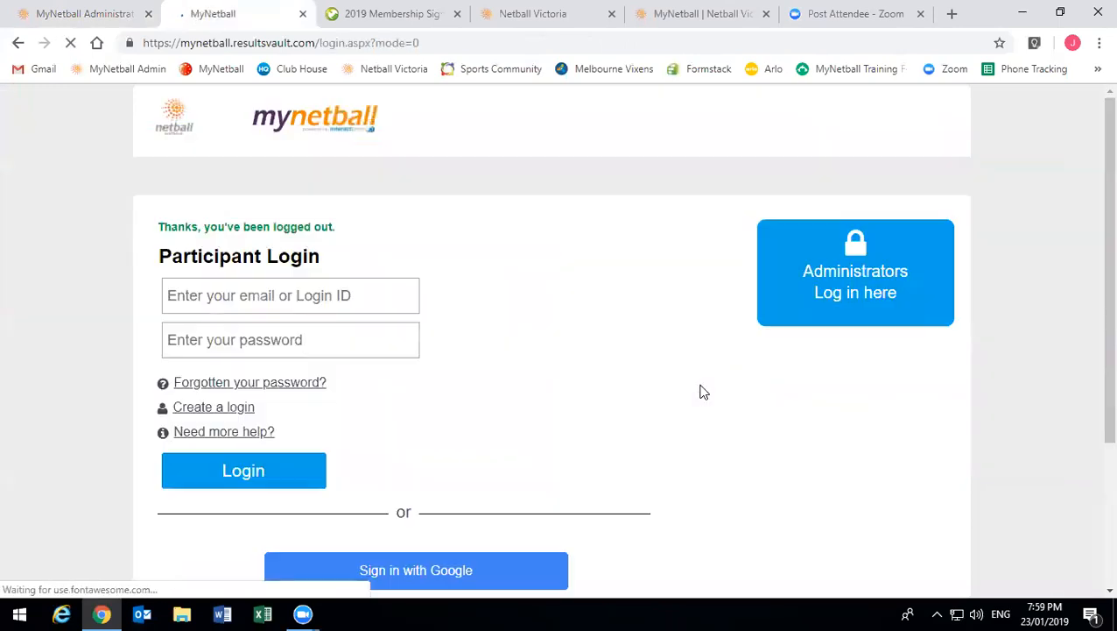
scroll(696, 394, "down", 2)
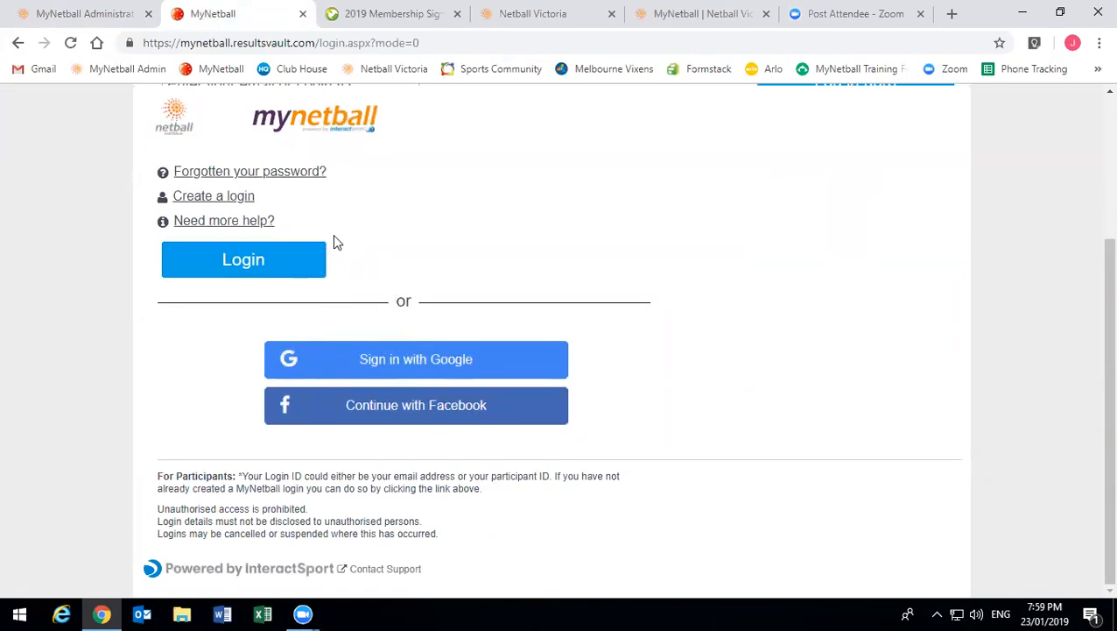
scroll(274, 438, "up", 1)
scroll(274, 437, "up", 2)
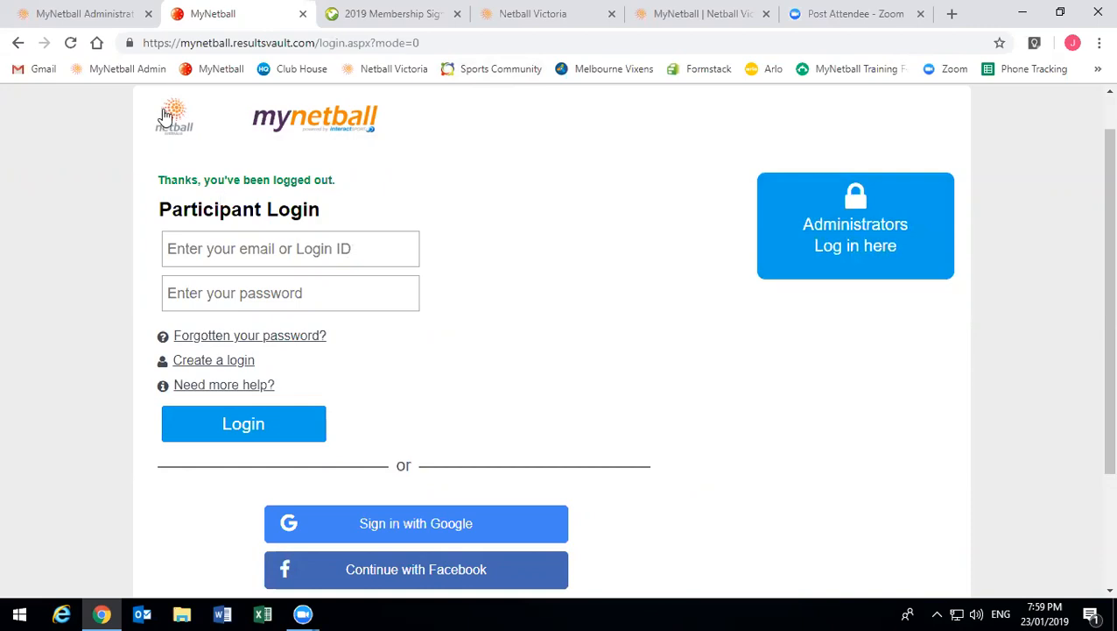
- Open MYNETBALL from Member Services on Netball Victoria and scroll to the Resource Library and Help/Support tiles
left_click(518, 15)
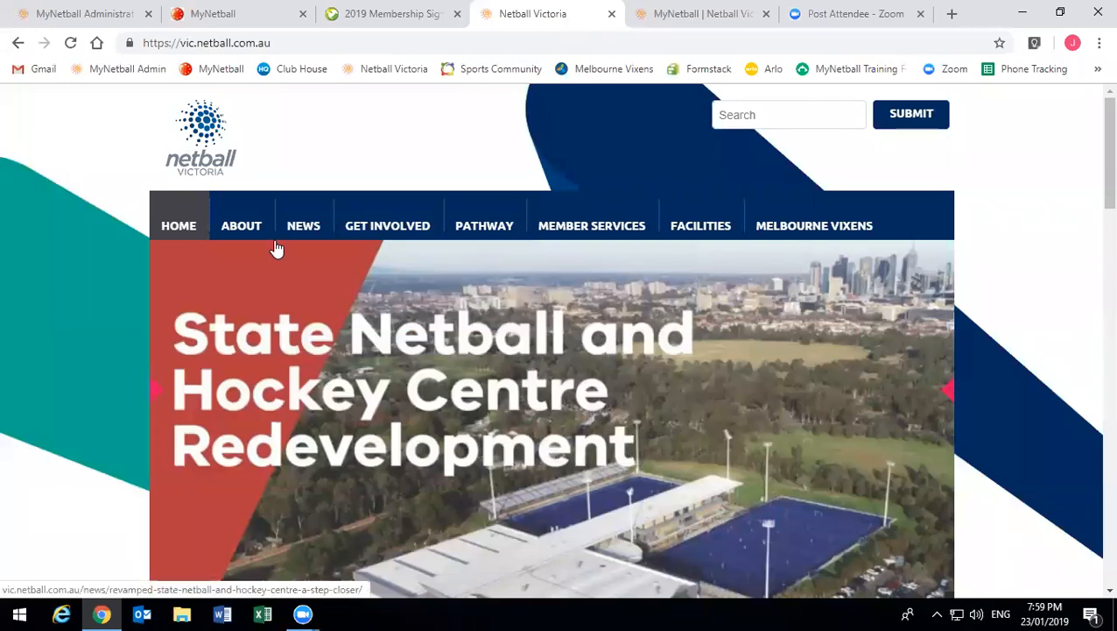
mouse_move(589, 226)
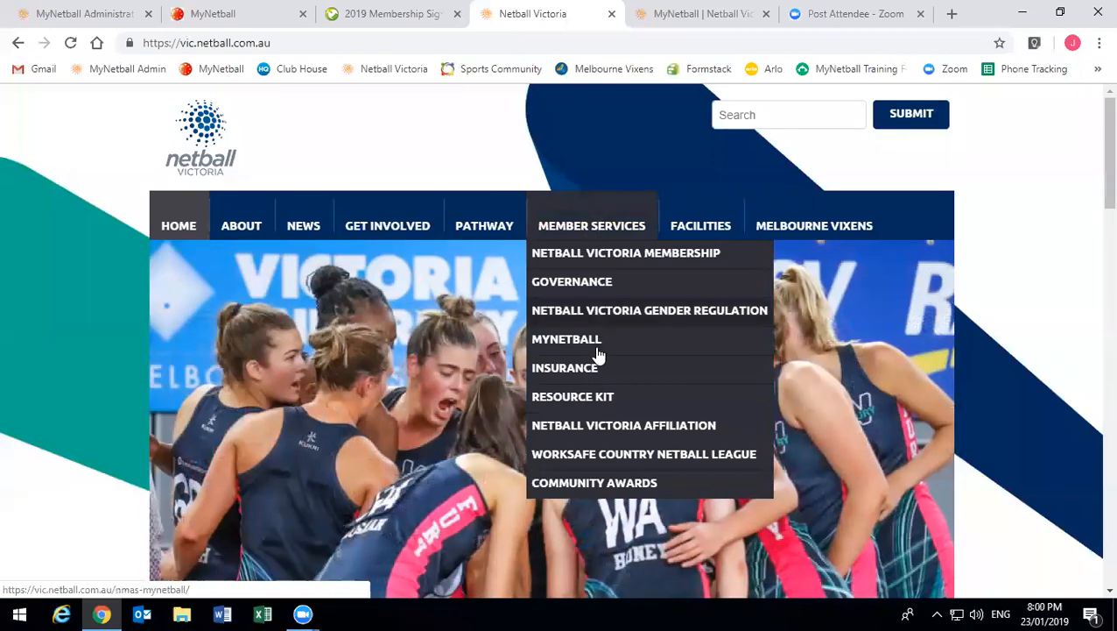
left_click(595, 350)
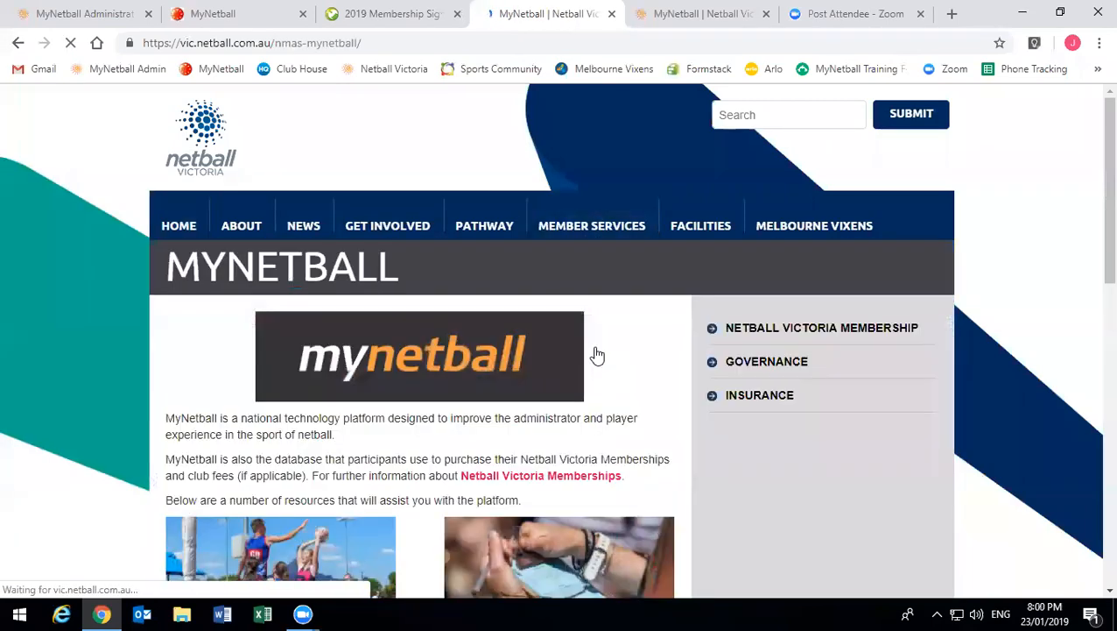
scroll(597, 355, "down", 2)
scroll(596, 354, "down", 3)
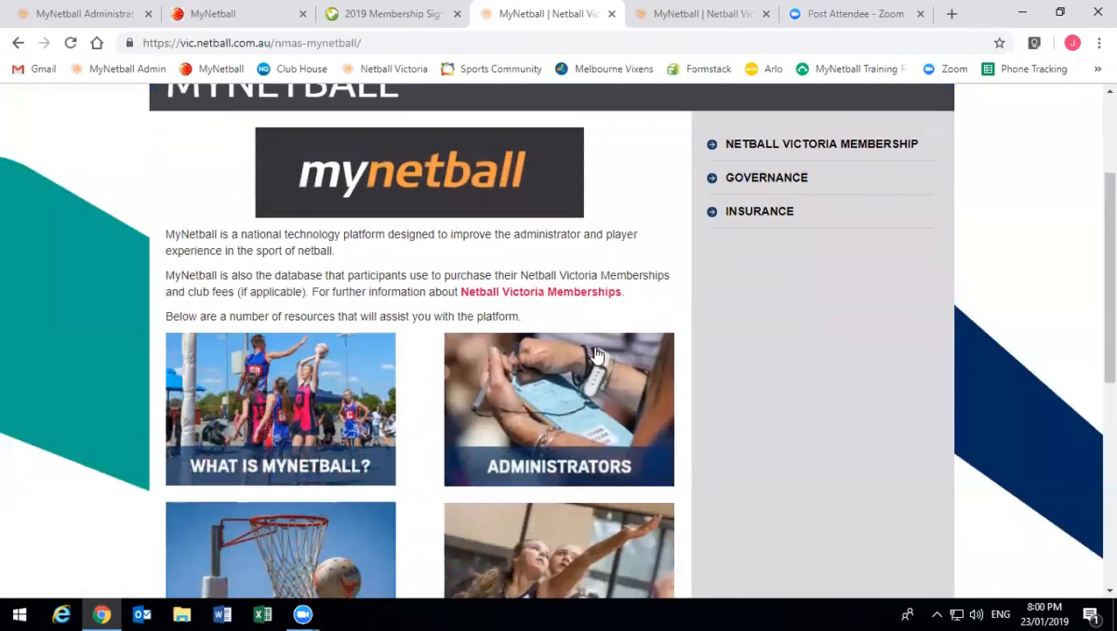
scroll(595, 354, "down", 1)
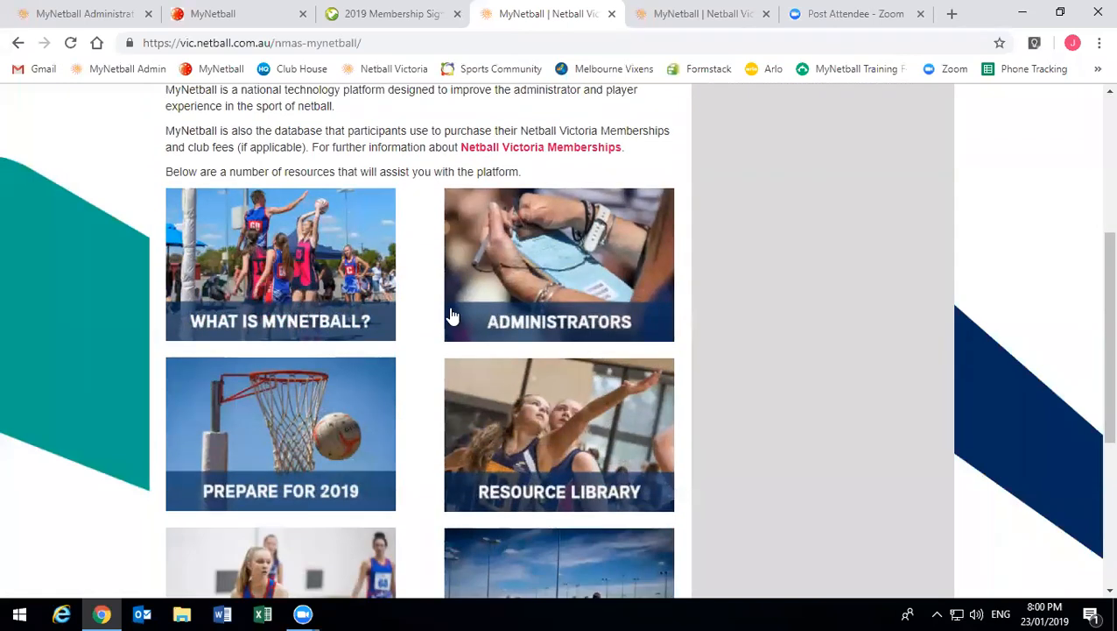
scroll(491, 273, "down", 1)
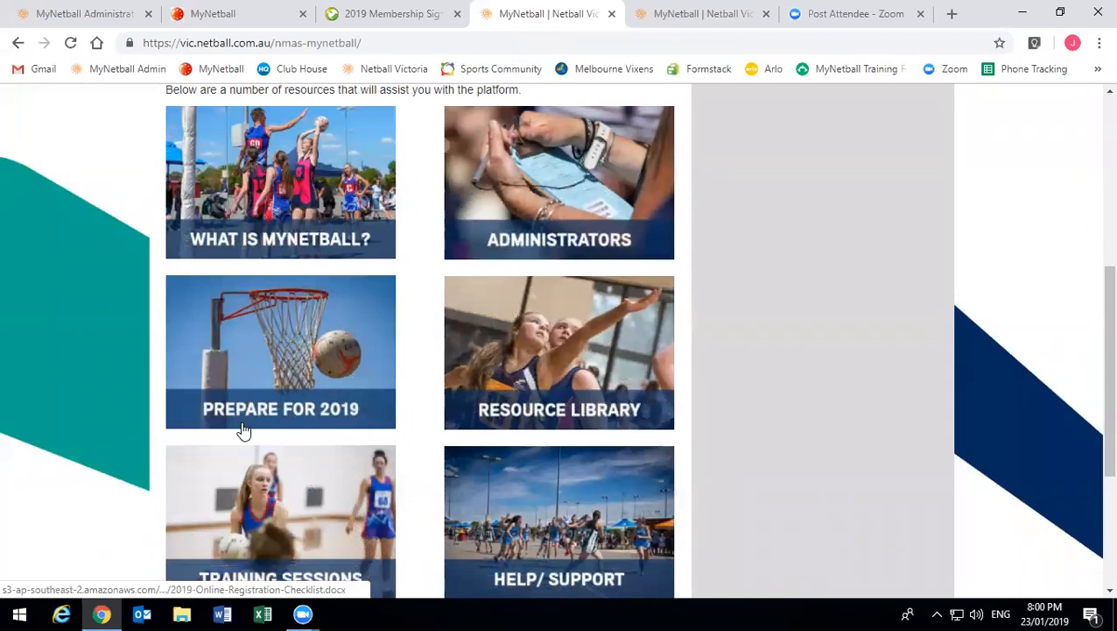
scroll(244, 429, "down", 1)
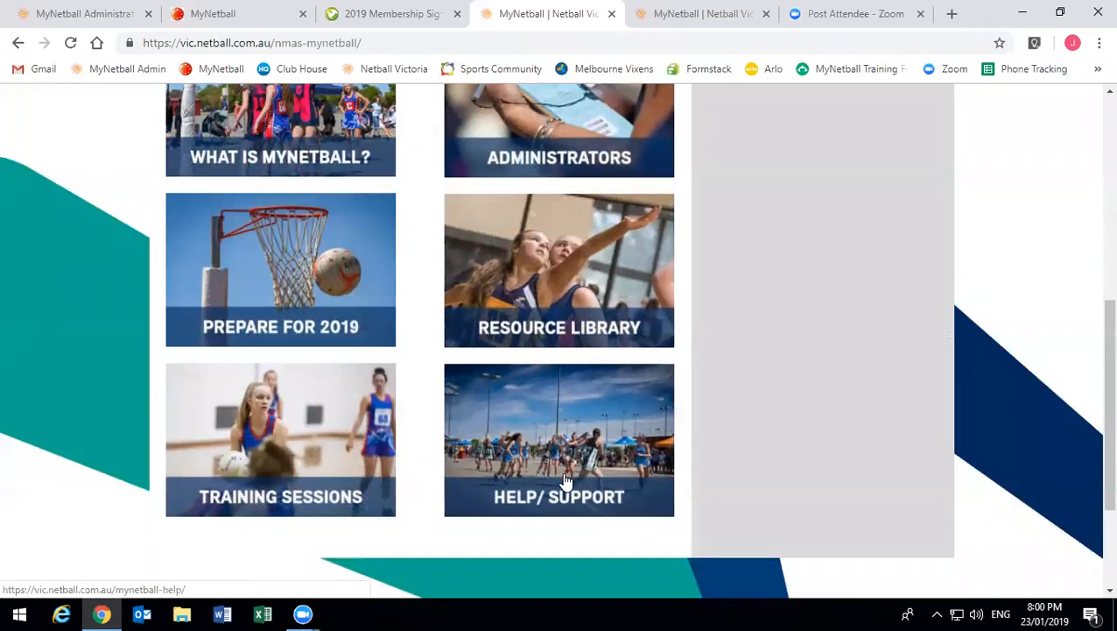
- Open the Resource Library and scroll through the administrator and individual guides to Other Resources
left_click(557, 325)
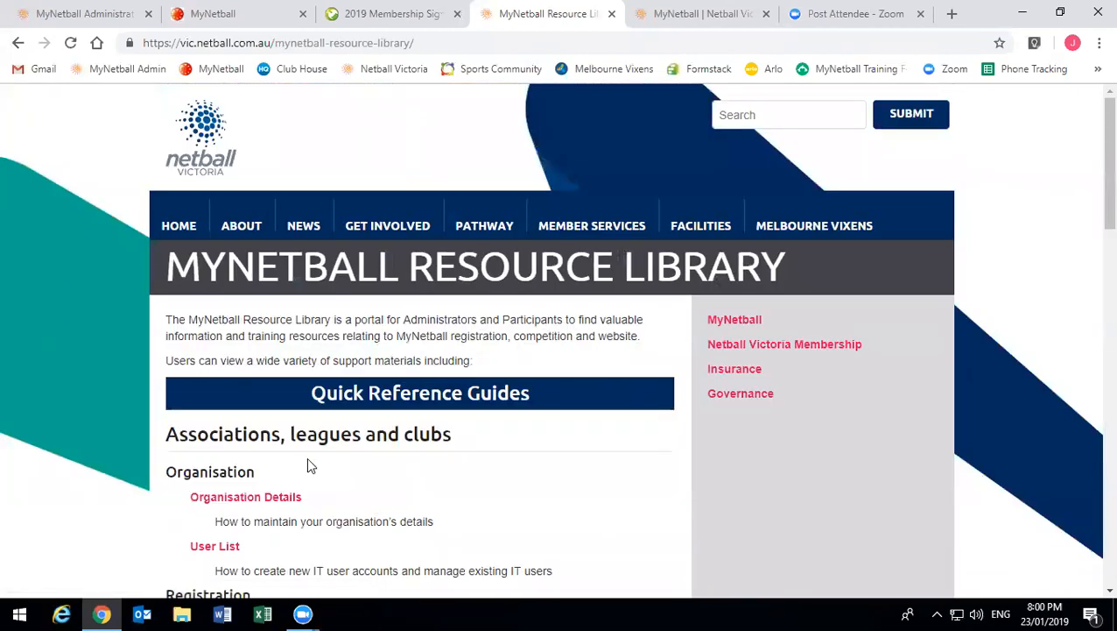
scroll(307, 456, "down", 2)
scroll(235, 277, "down", 1)
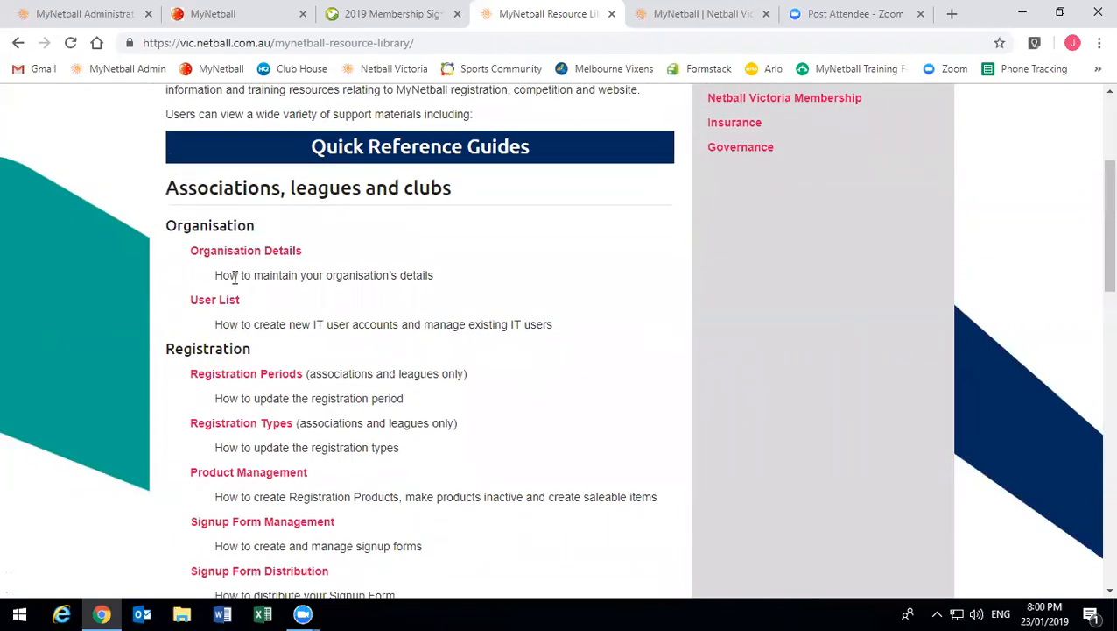
scroll(230, 272, "down", 1)
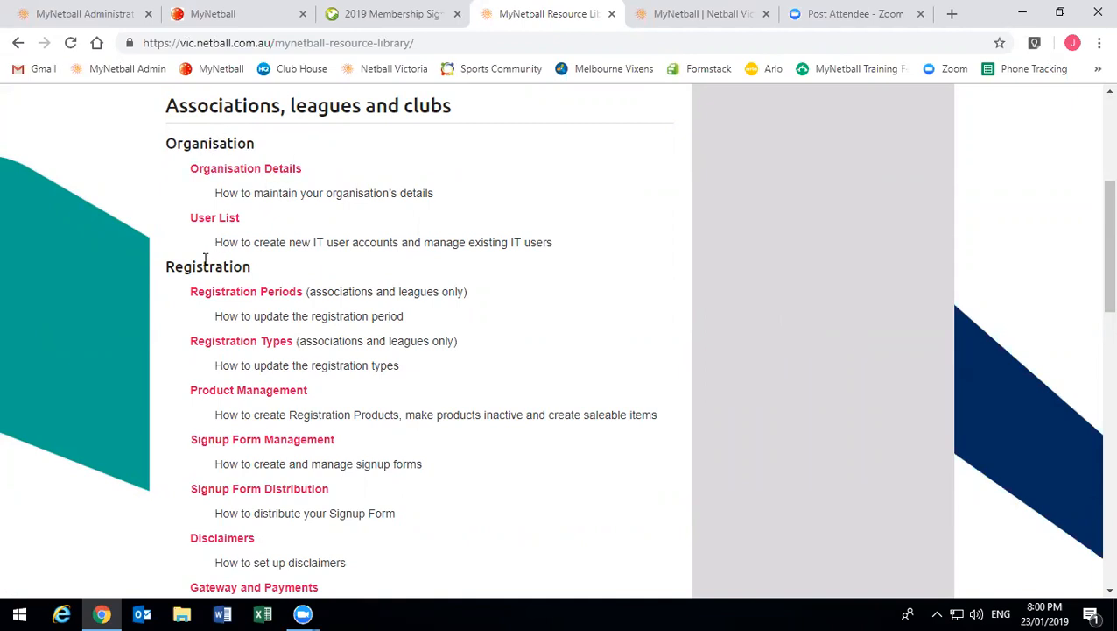
scroll(225, 261, "down", 1)
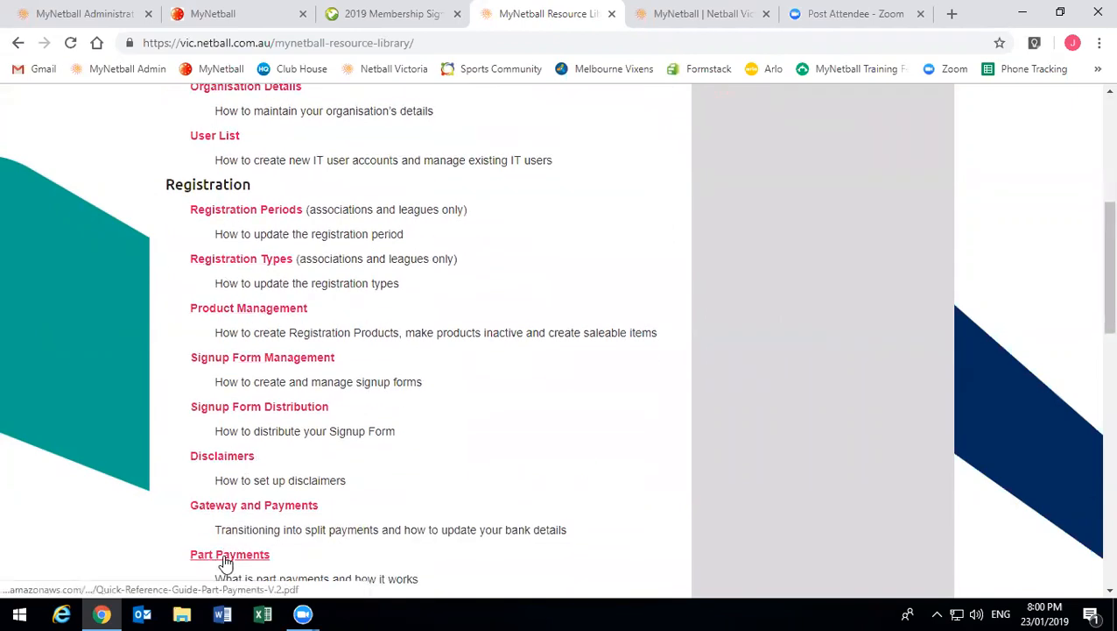
scroll(344, 479, "down", 2)
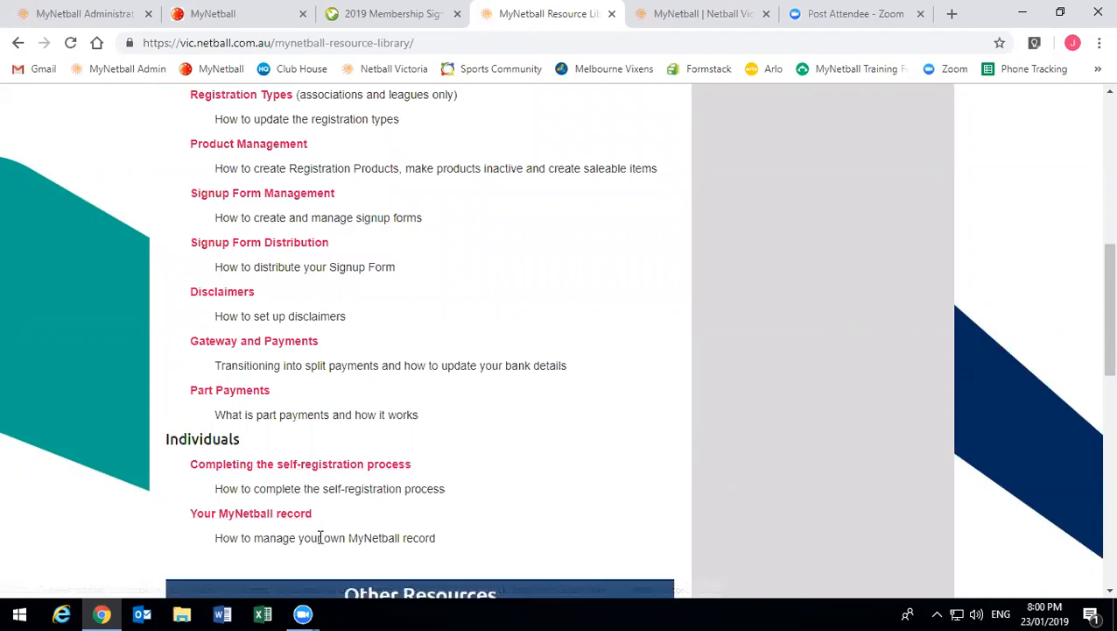
scroll(319, 541, "down", 1)
scroll(320, 543, "down", 1)
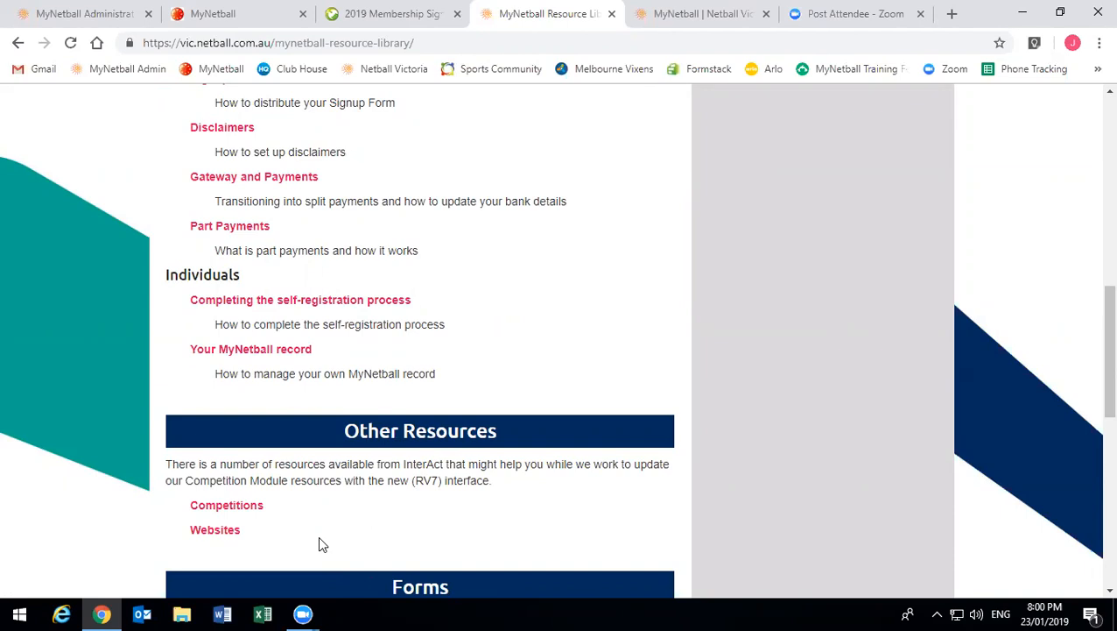
left_click(232, 508)
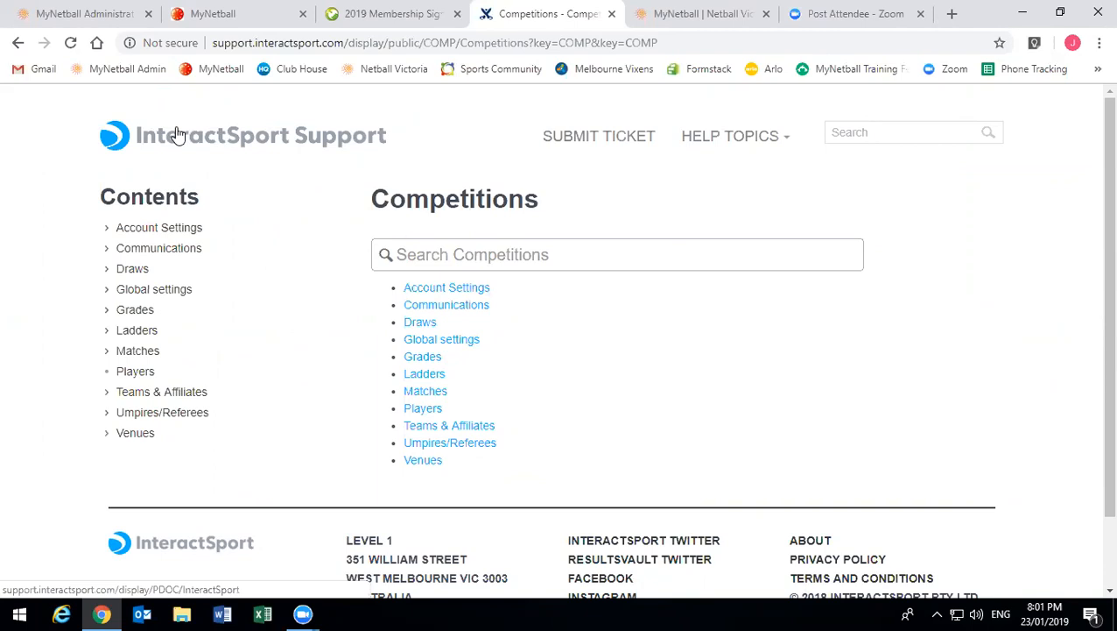
left_click(15, 48)
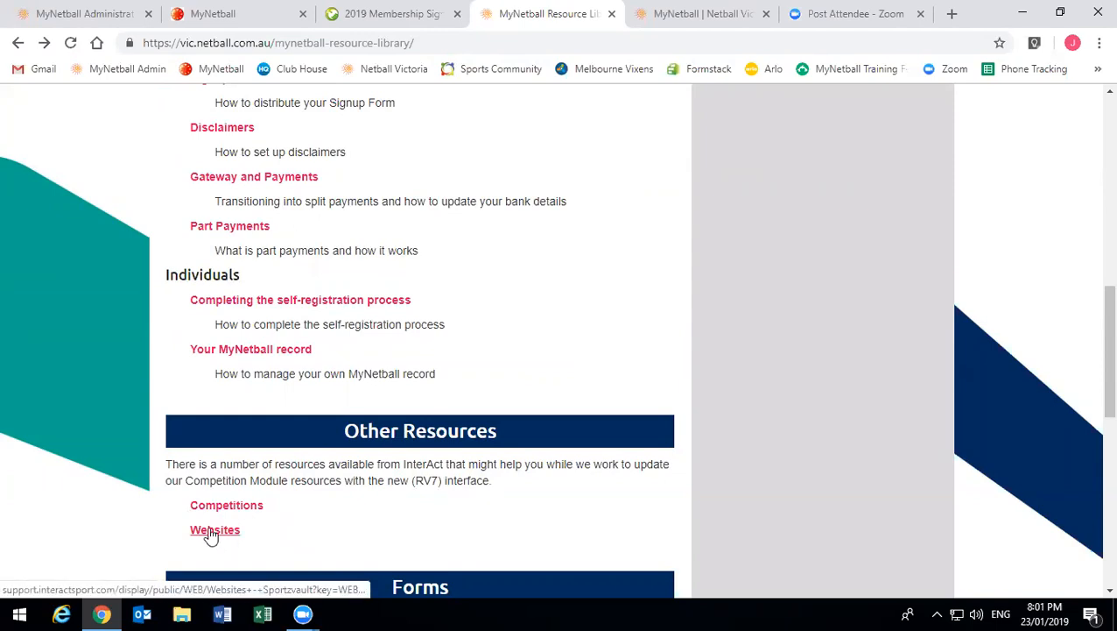
left_click(211, 533)
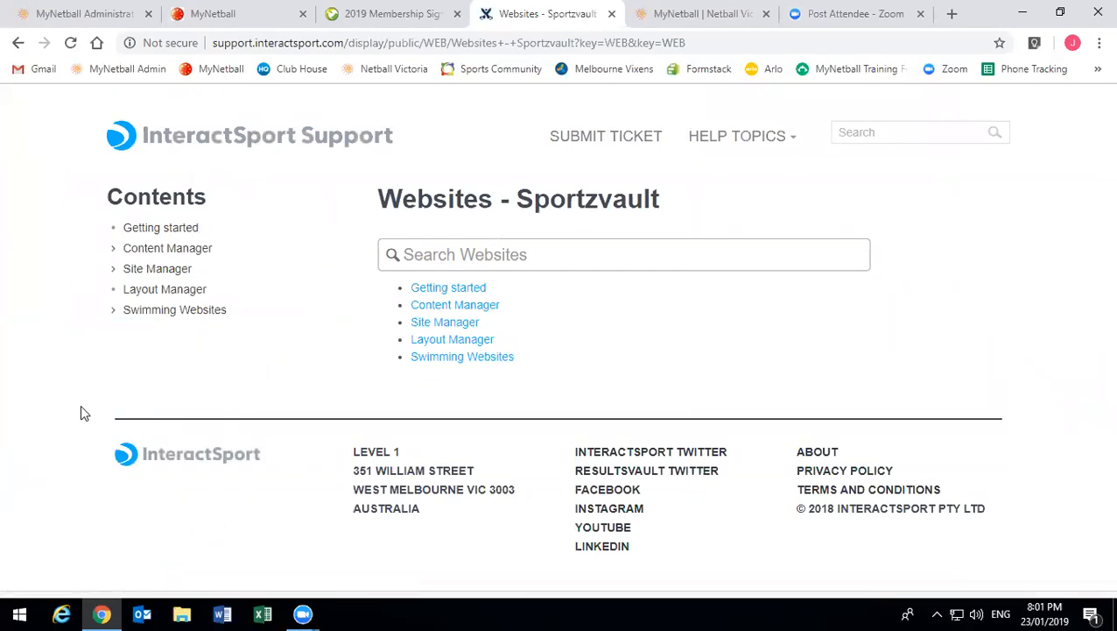
left_click(17, 42)
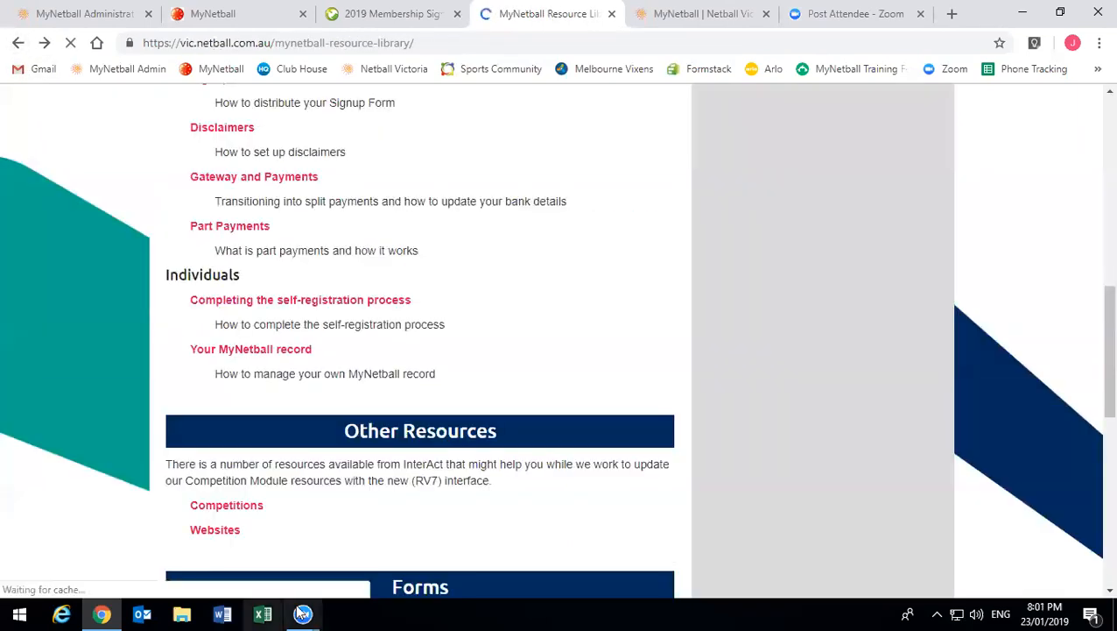
scroll(369, 452, "down", 2)
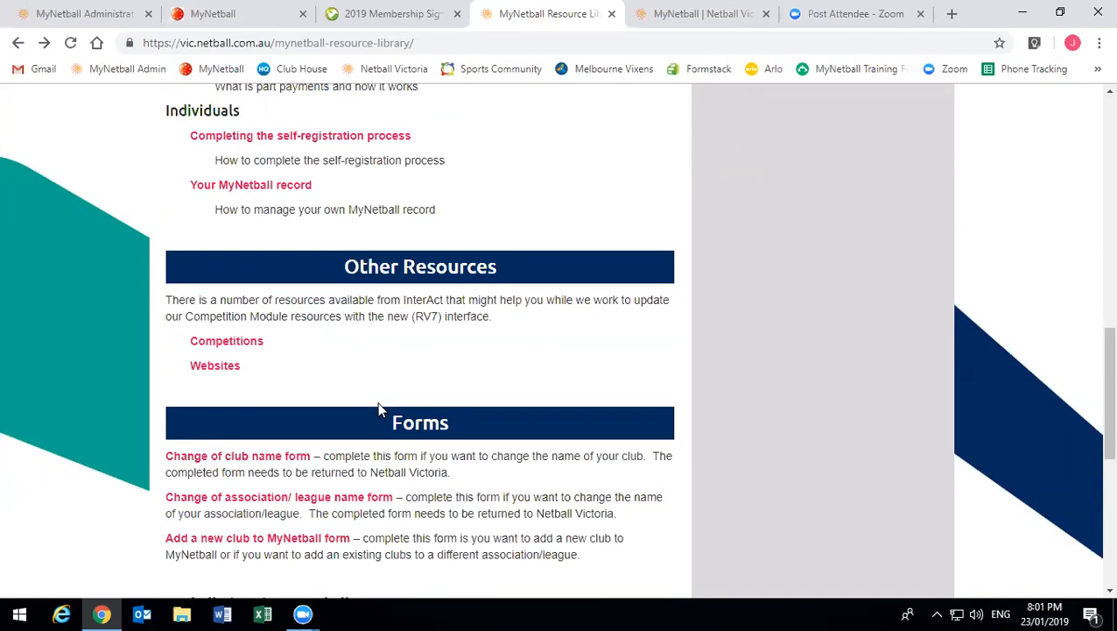
scroll(378, 402, "down", 1)
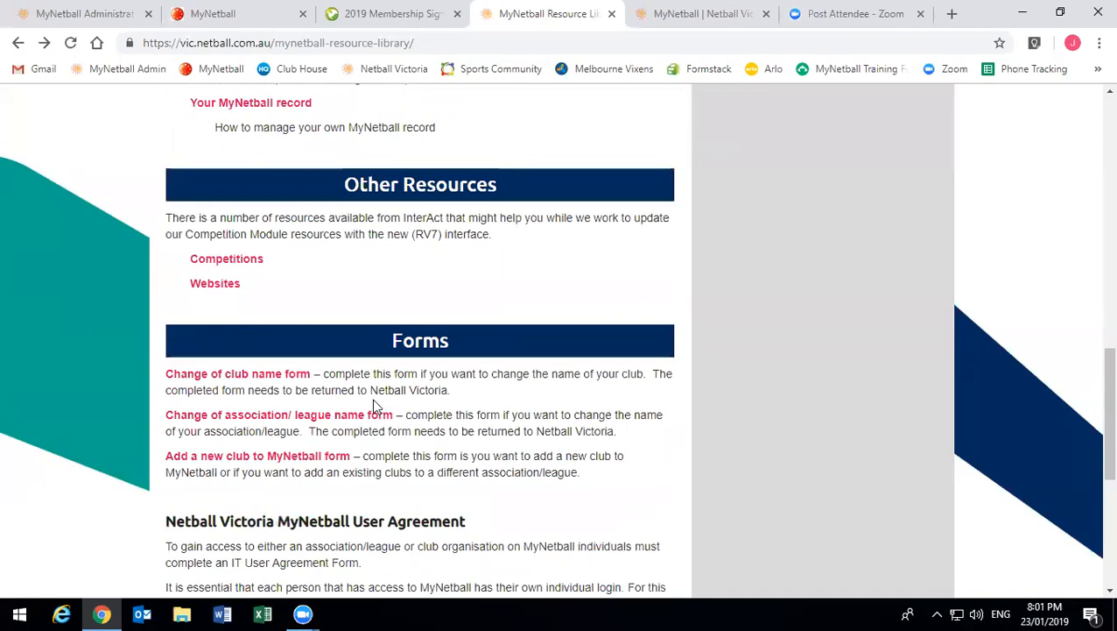
scroll(262, 263, "down", 1)
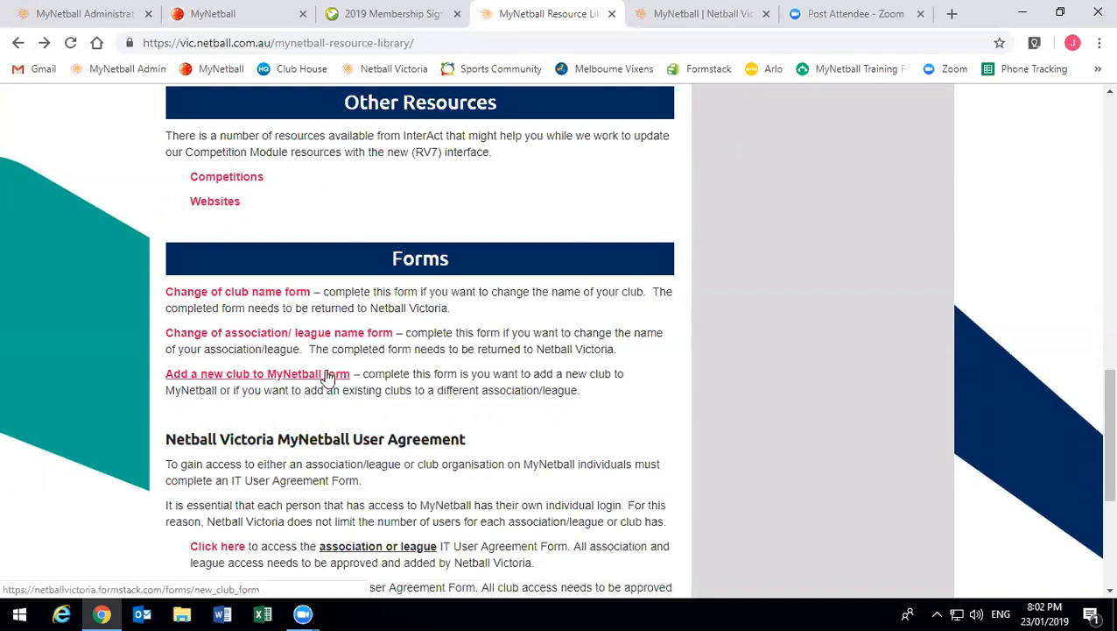
scroll(328, 375, "down", 1)
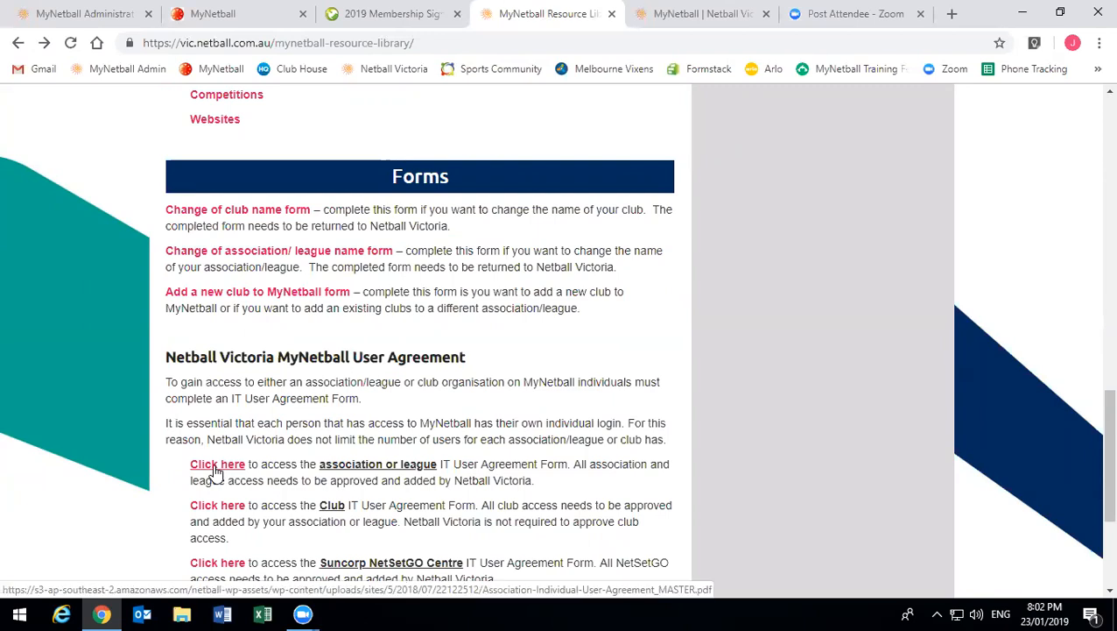
scroll(217, 473, "down", 2)
scroll(217, 473, "up", 5)
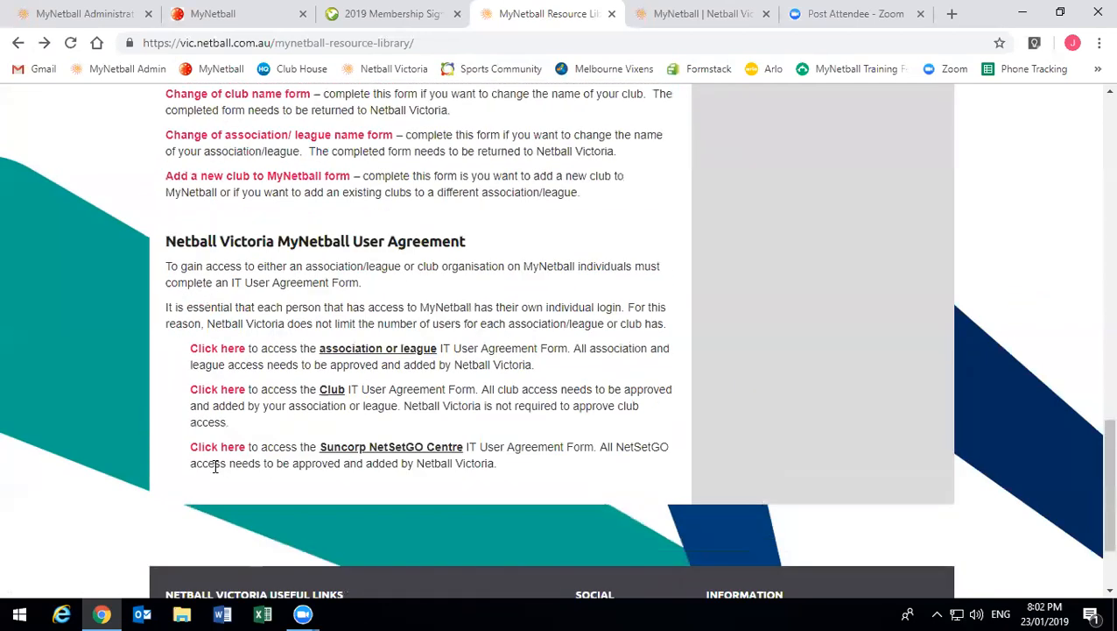
scroll(217, 473, "up", 8)
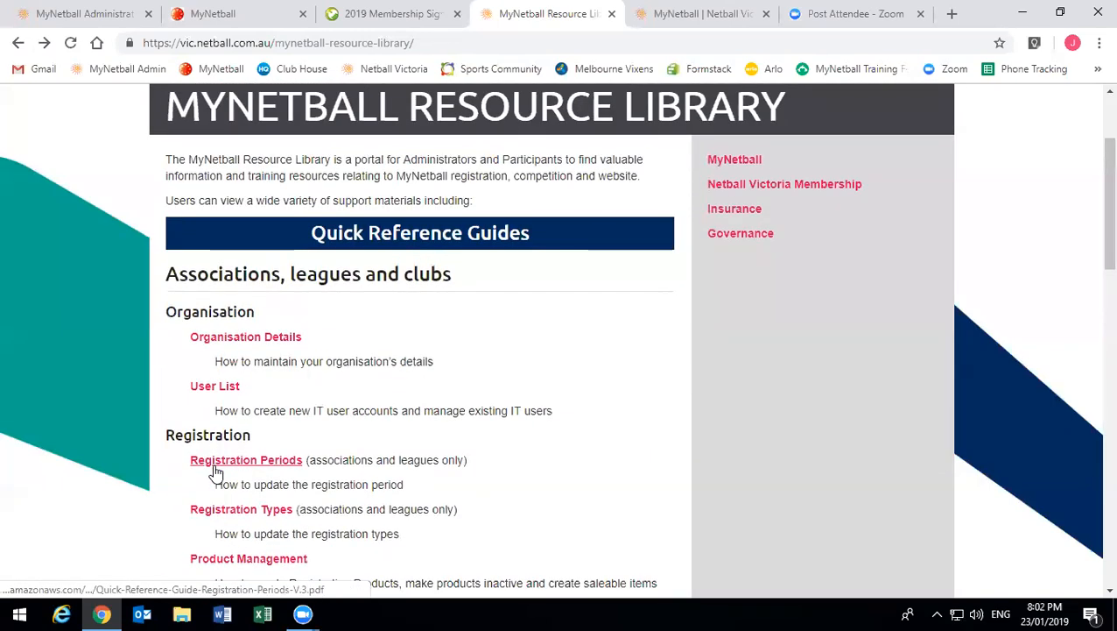